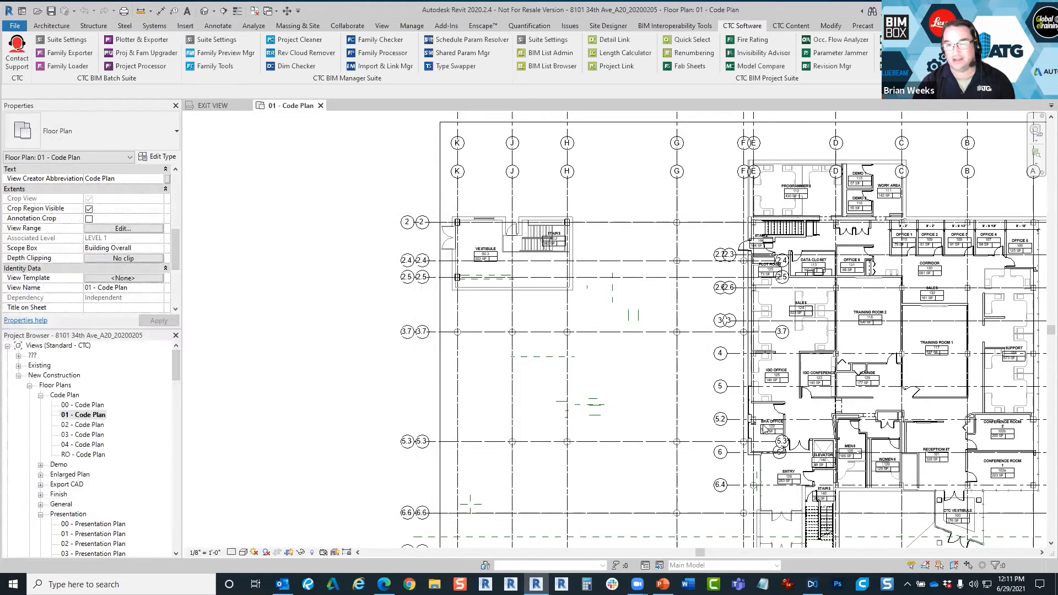
- Review the ribbon button visibility list and the licensing information in the BIM Project Suite settings
middle_click_drag(812, 397, 580, 427)
scroll(810, 338, "down", 3)
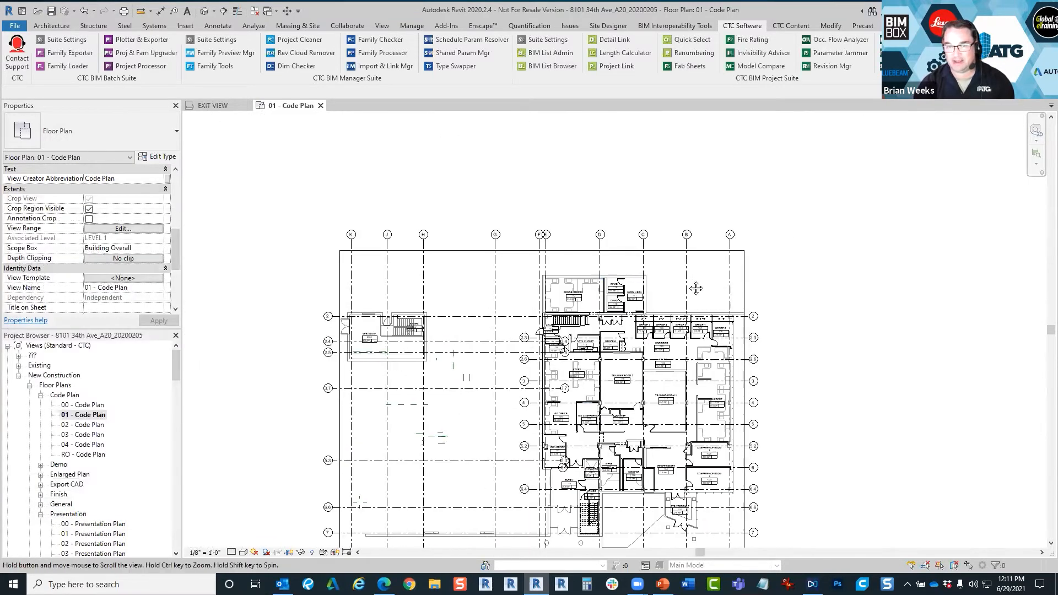
middle_click(877, 257)
middle_click(876, 257)
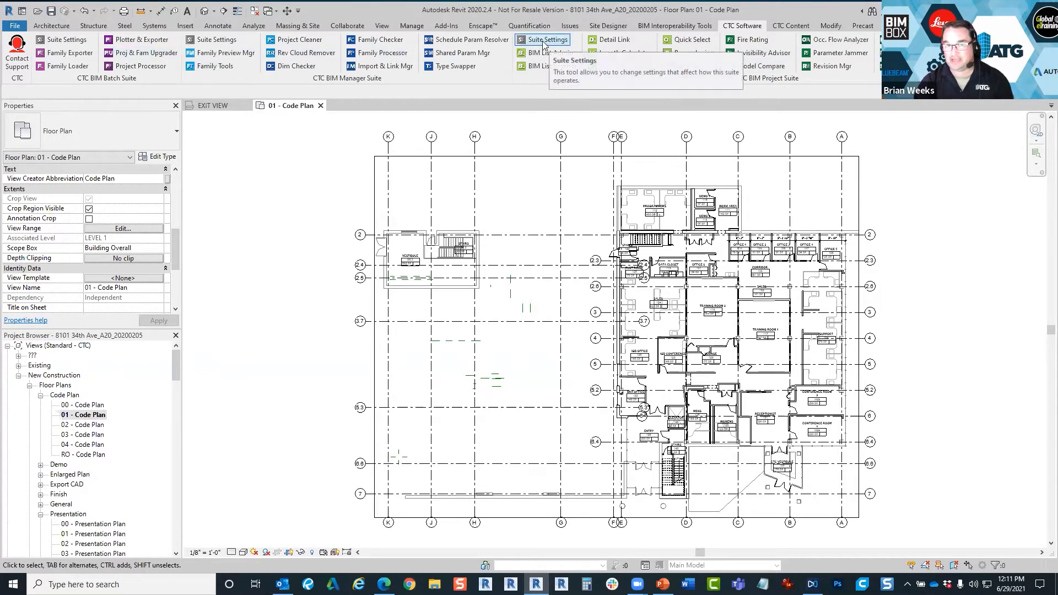
left_click(562, 37)
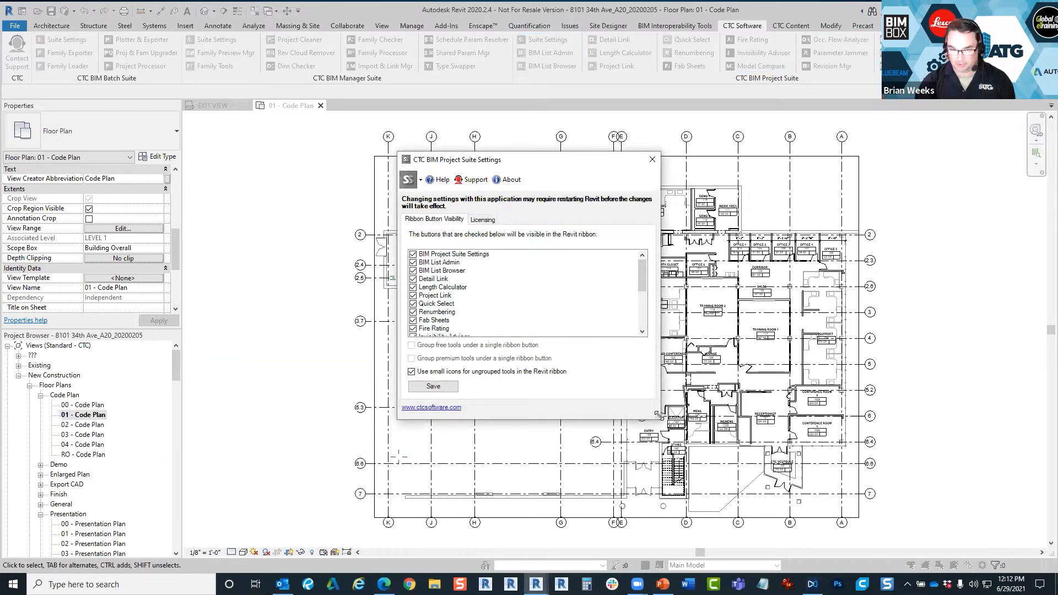
left_click_drag(658, 415, 585, 513)
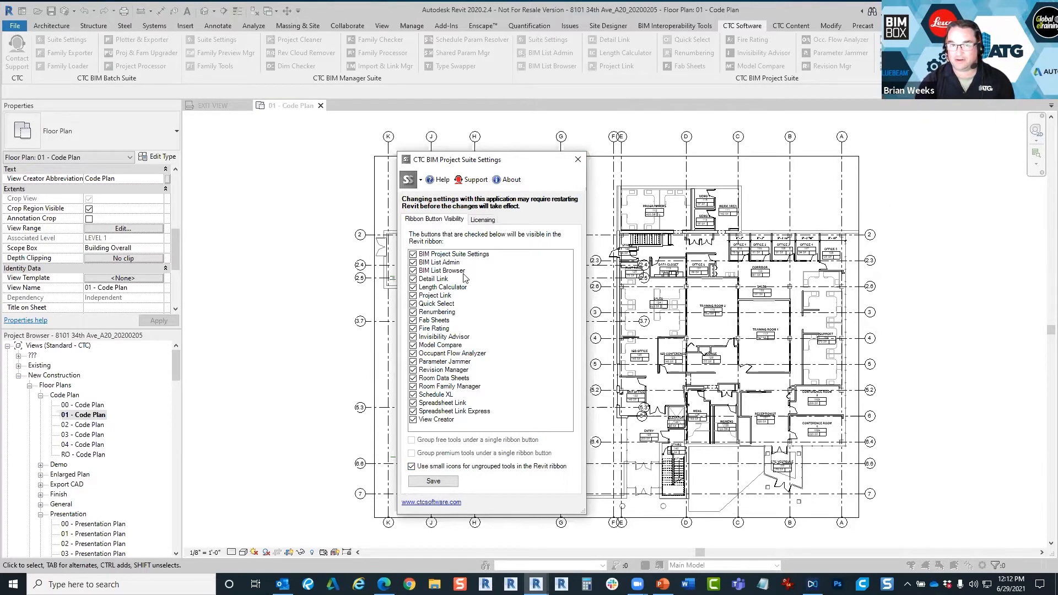
left_click(483, 221)
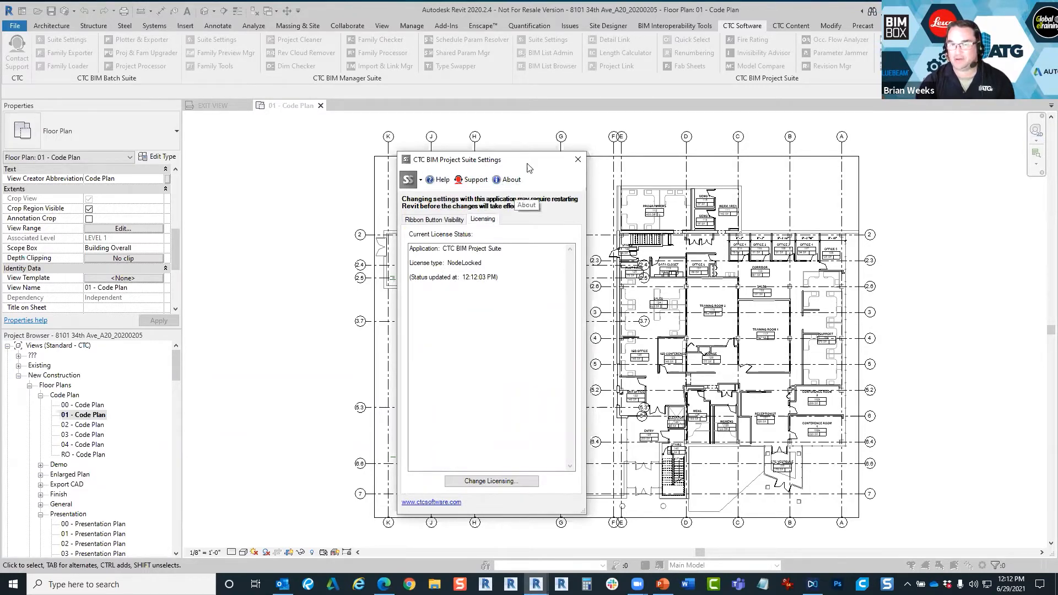
left_click(582, 161)
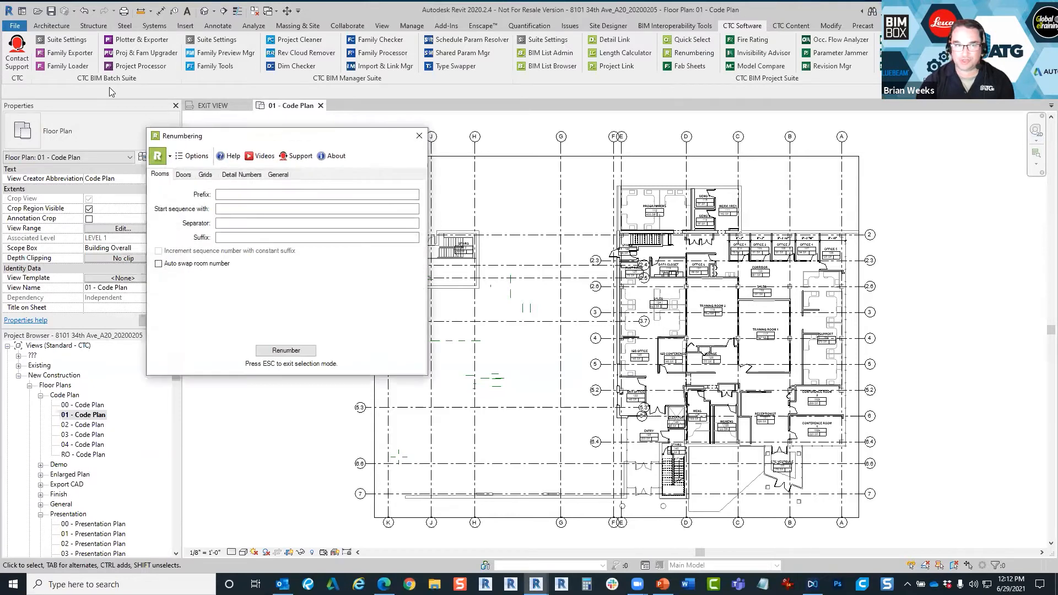
- View the online tutorial videos for the Renumbering tool in the browser, return to Revit and close the tool
left_click_drag(270, 140, 430, 156)
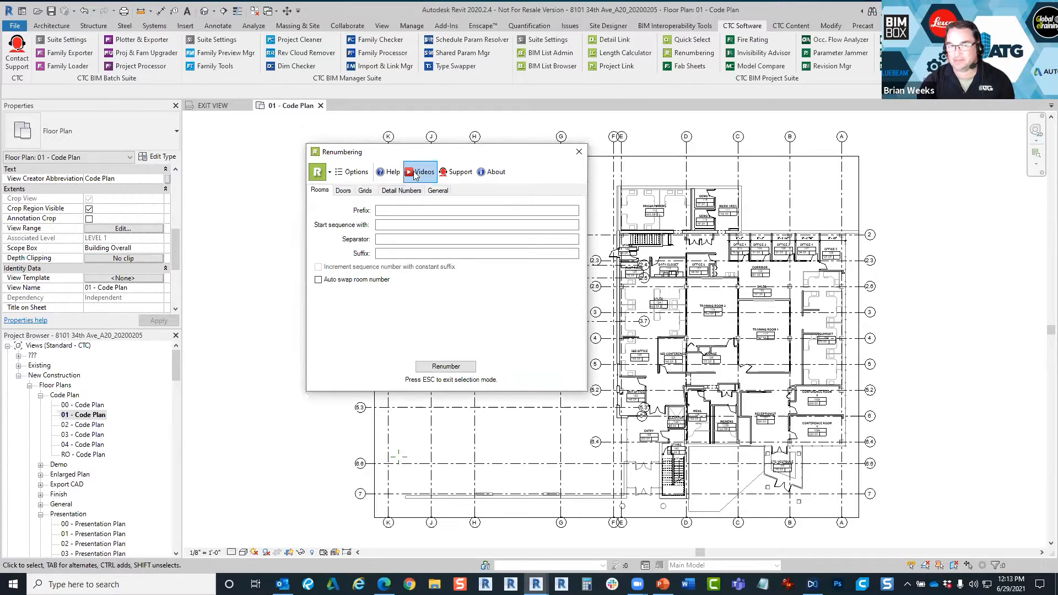
left_click(415, 173)
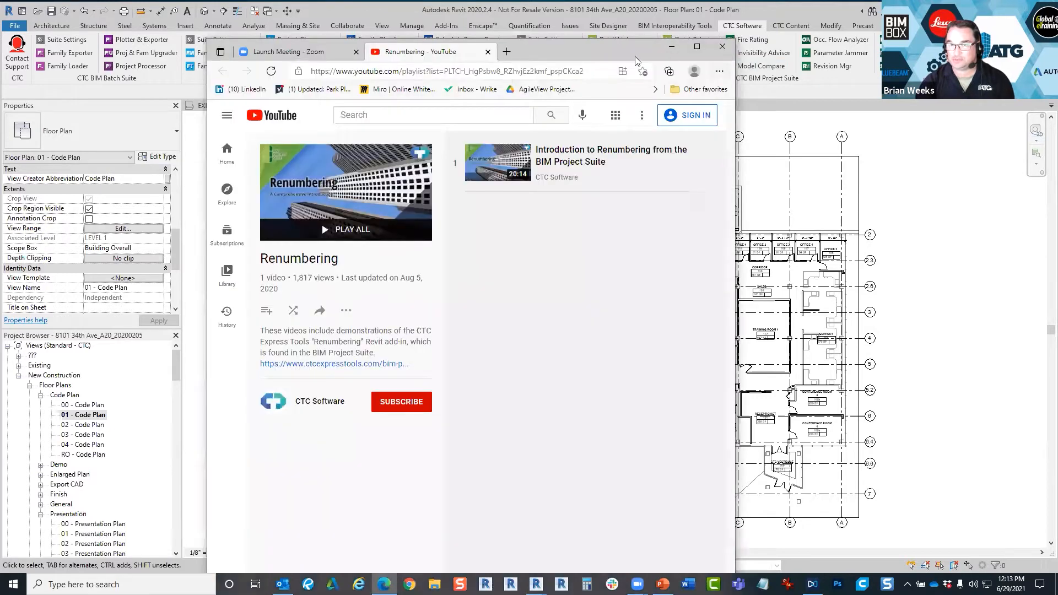
left_click_drag(621, 57, 609, 176)
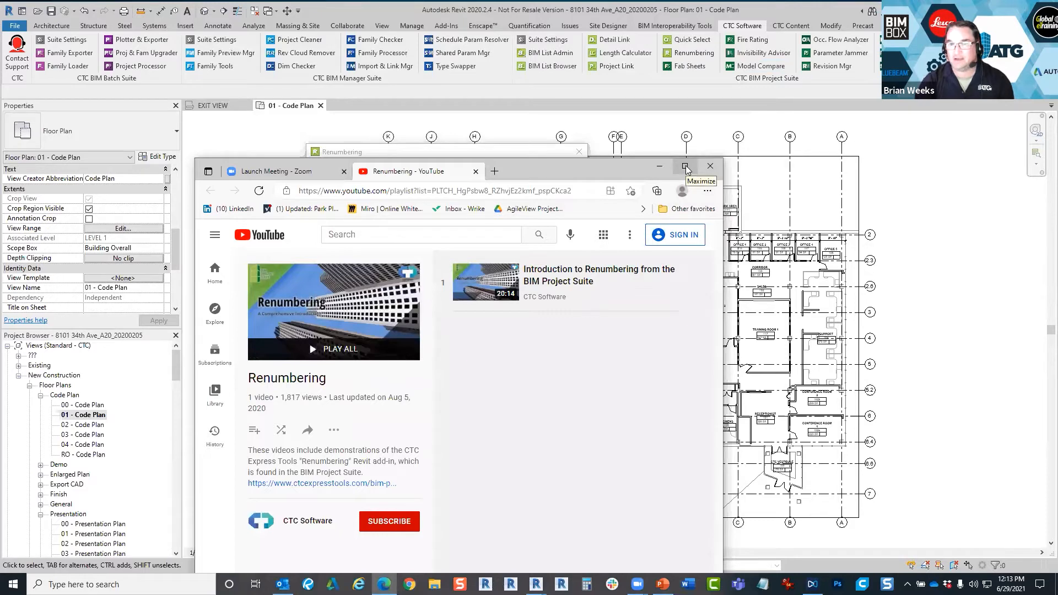
left_click_drag(619, 174, 608, 128)
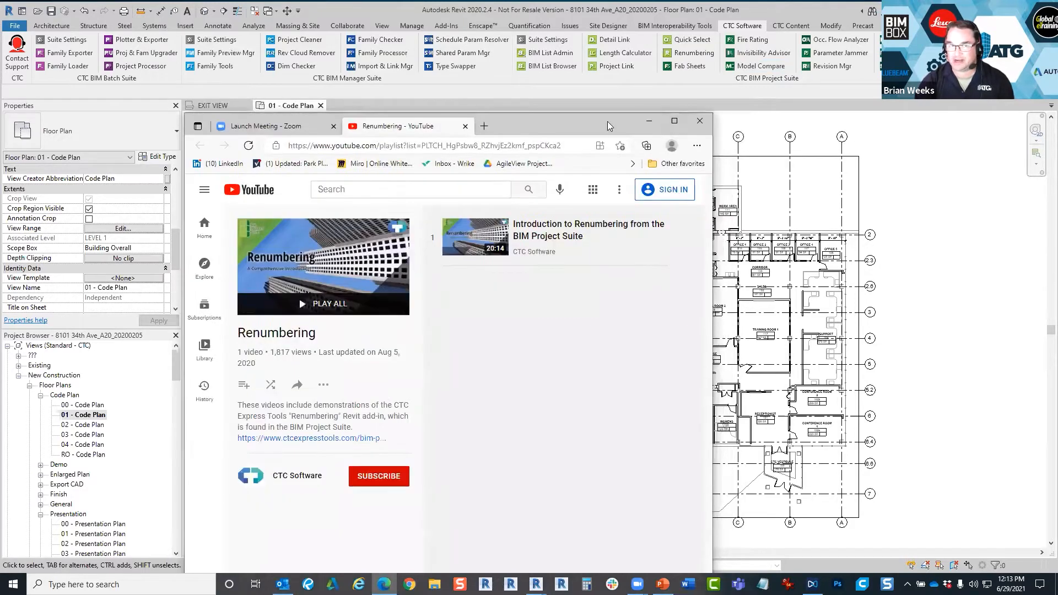
left_click_drag(609, 126, 450, 104)
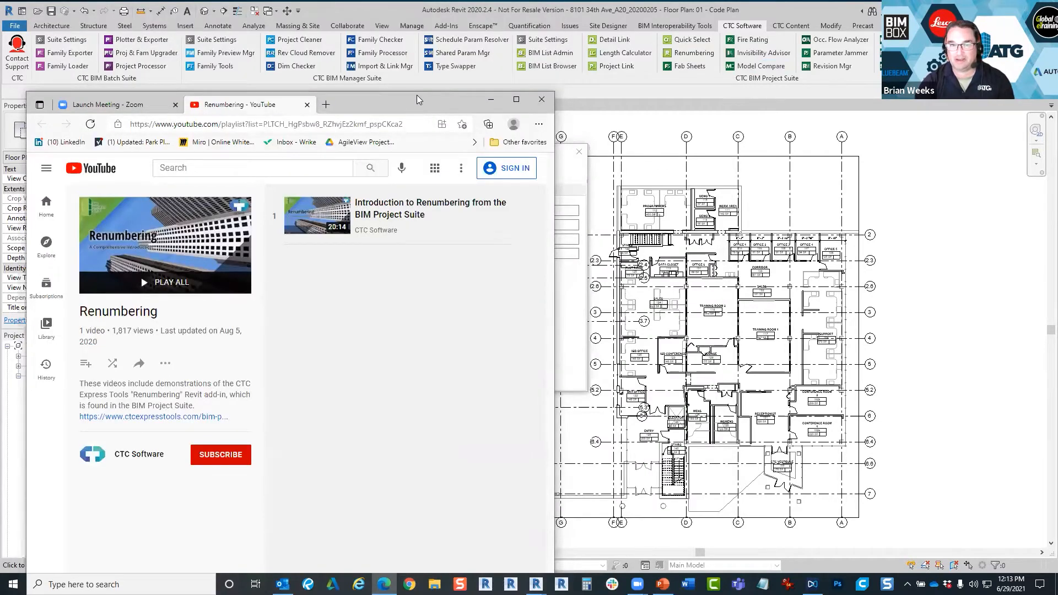
left_click_drag(417, 95, 457, 49)
left_click(557, 54)
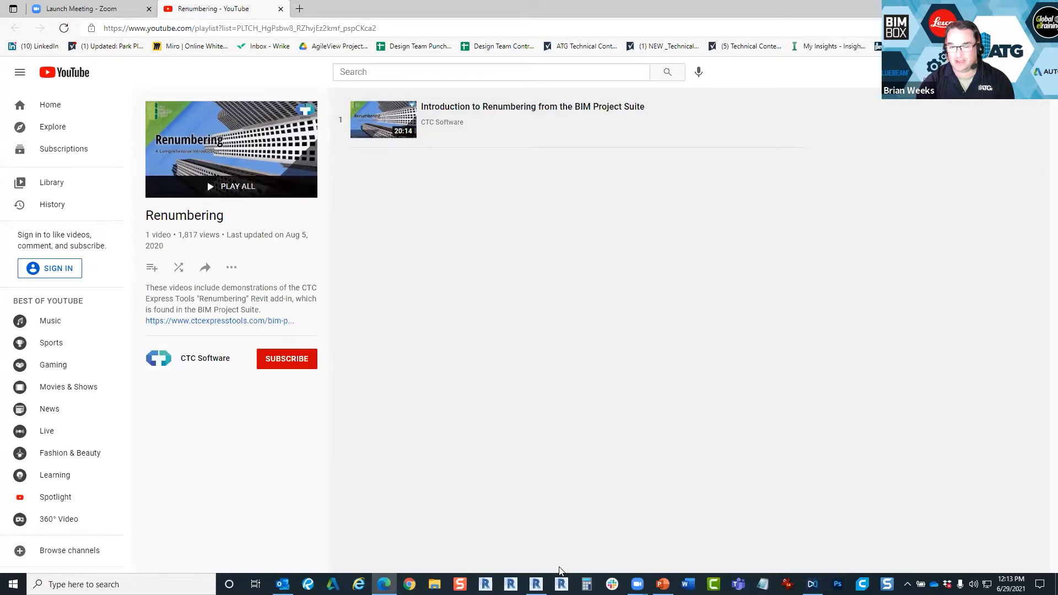
left_click(537, 585)
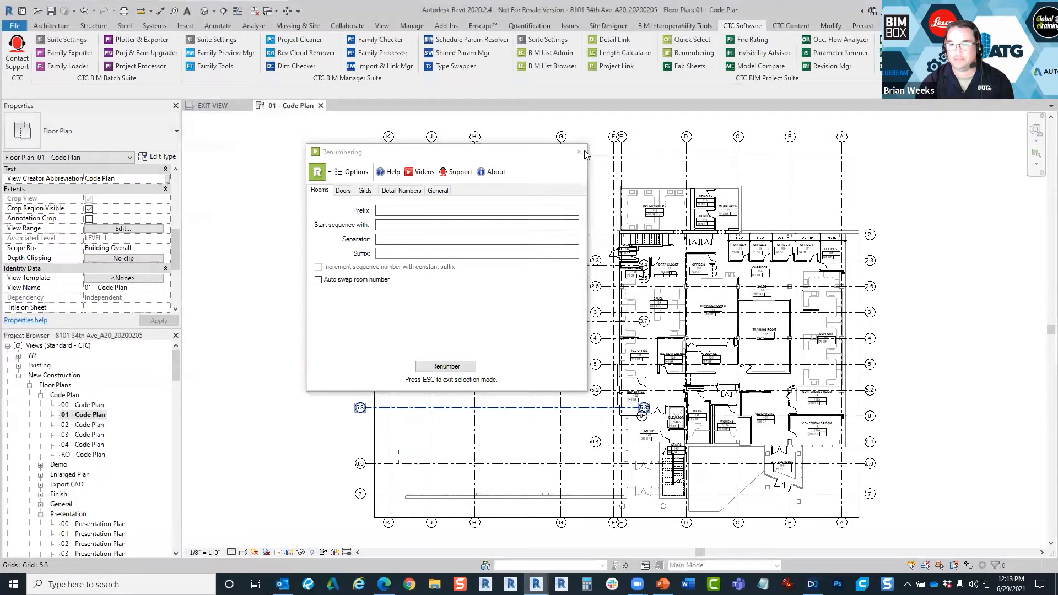
left_click(579, 152)
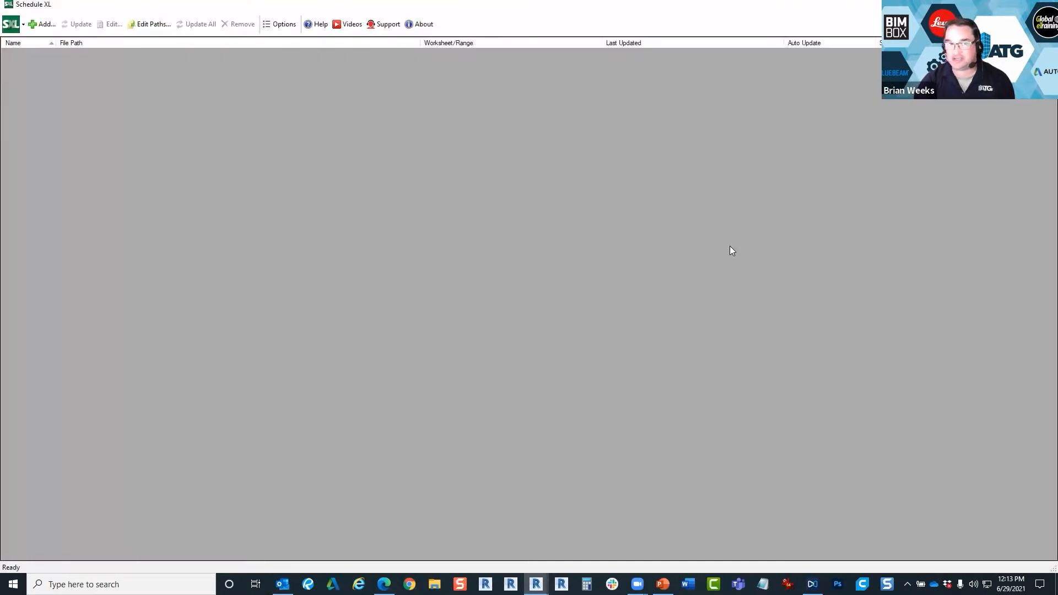
- View the online video playlist for Schedule XL, and close both the browser and the Schedule XL tool
left_click(348, 24)
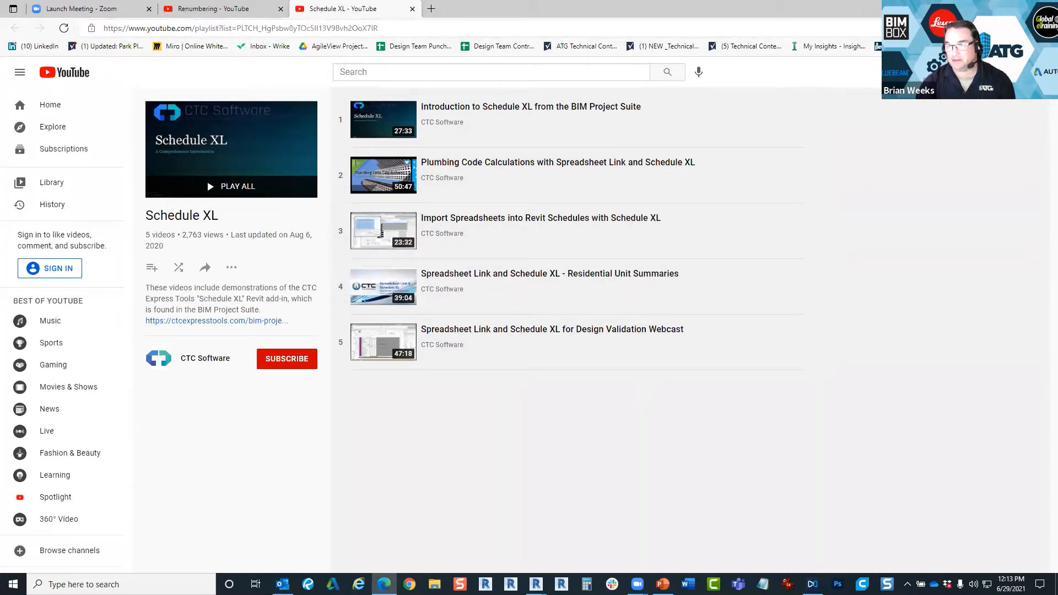
left_click(1046, 8)
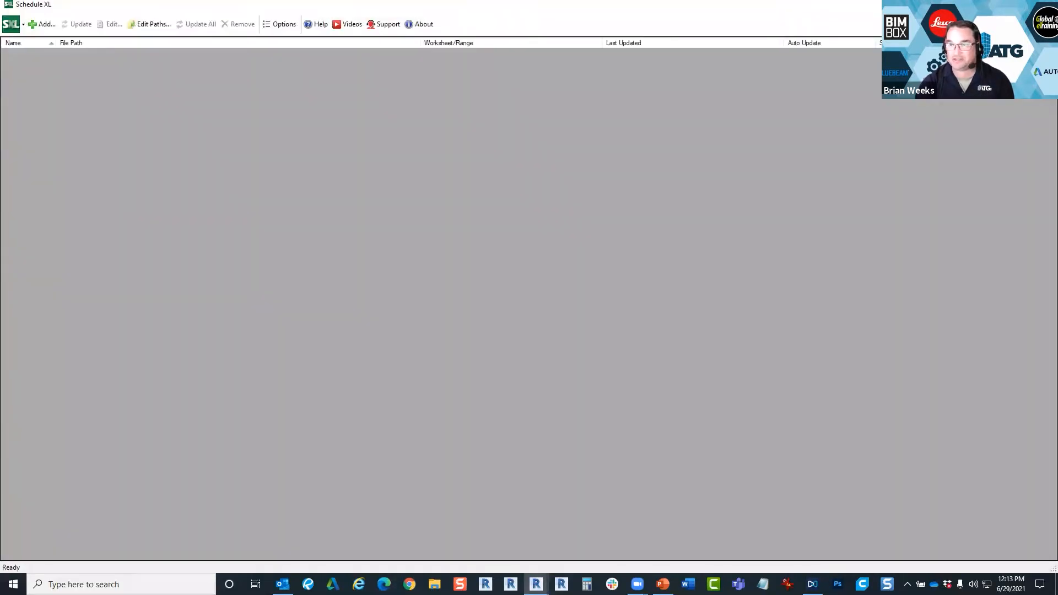
left_click(1046, 6)
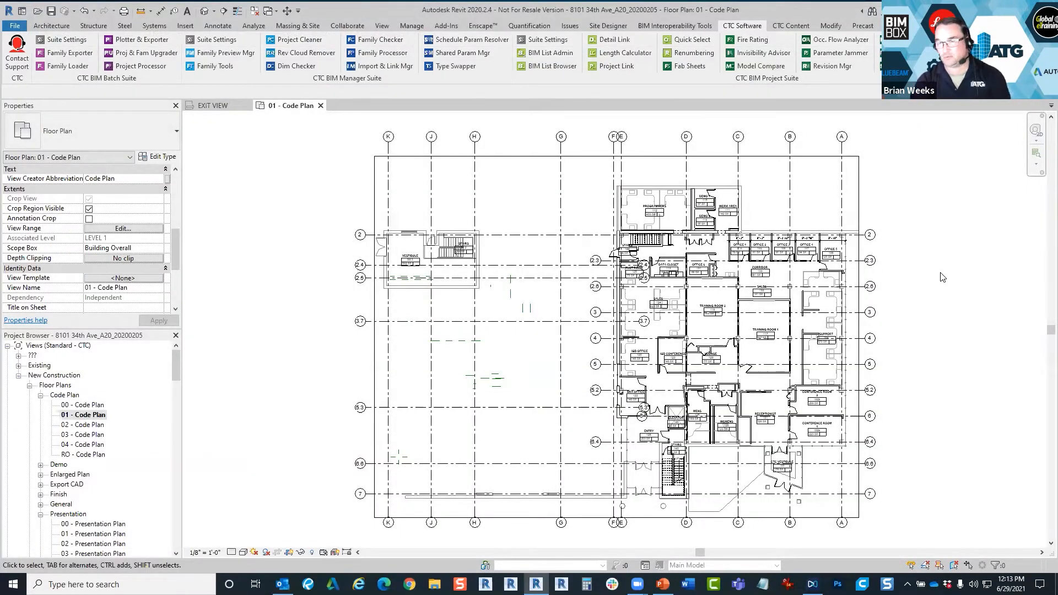
- Open the Renumbering tool beside the Conference Room and Receptionist area and look through its Doors, Detail Numbers and Grids options
left_click(700, 56)
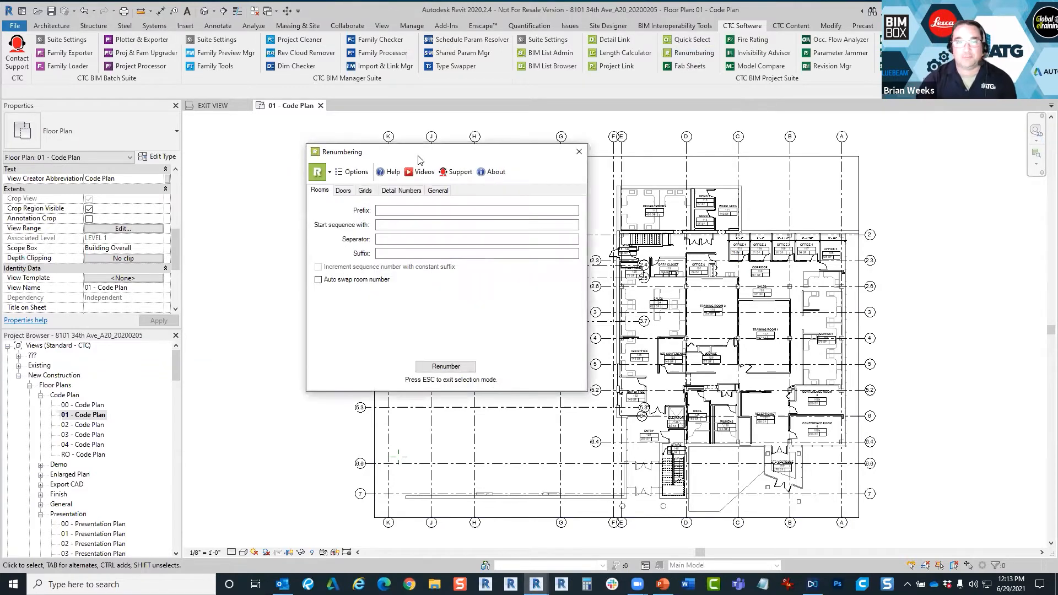
left_click_drag(411, 159, 342, 277)
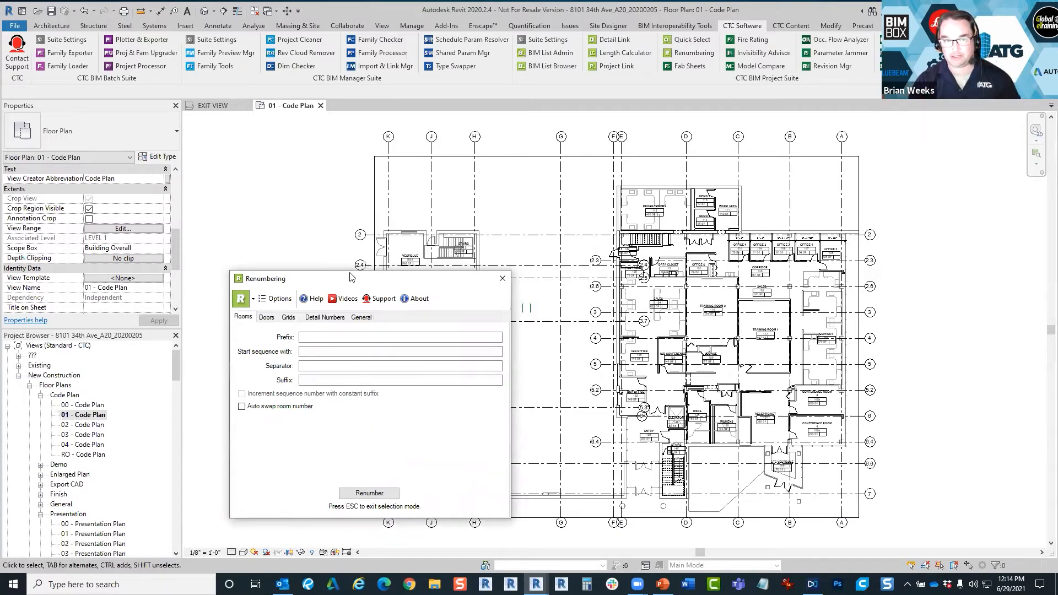
left_click_drag(351, 278, 316, 132)
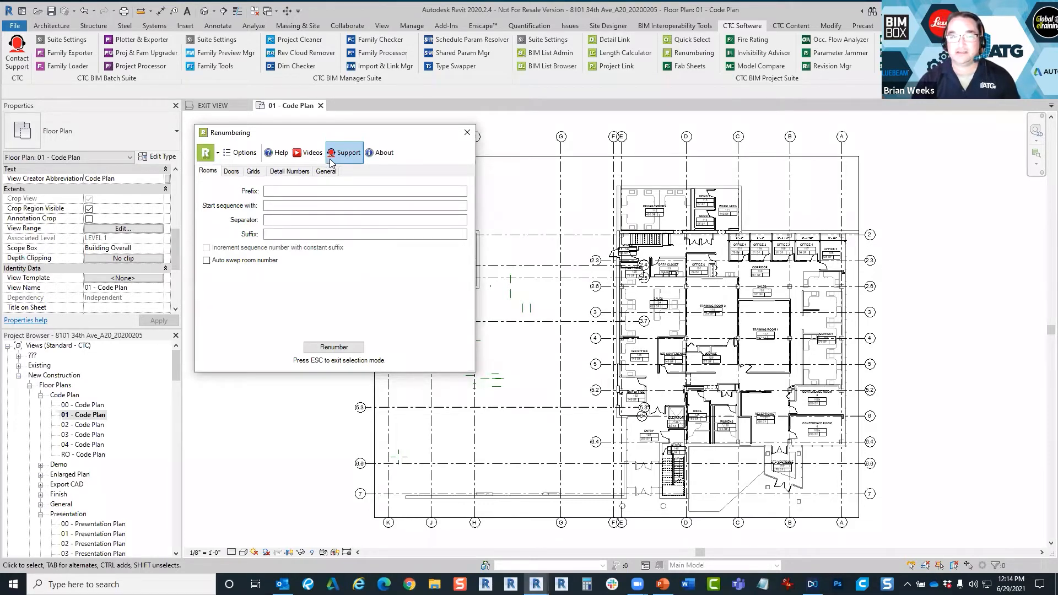
scroll(805, 485, "up", 5)
scroll(847, 330, "up", 3)
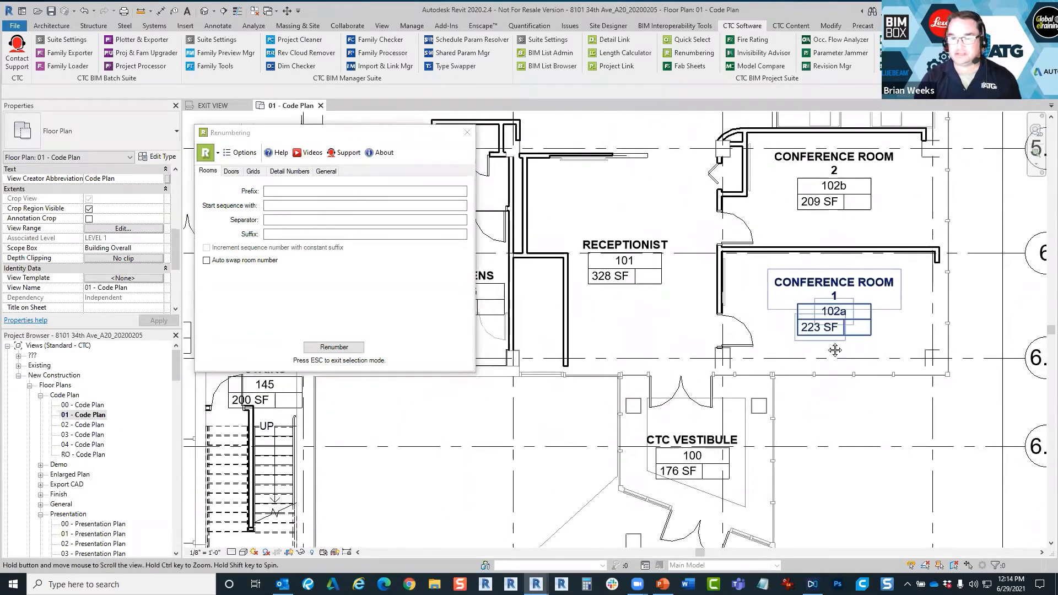
left_click(231, 172)
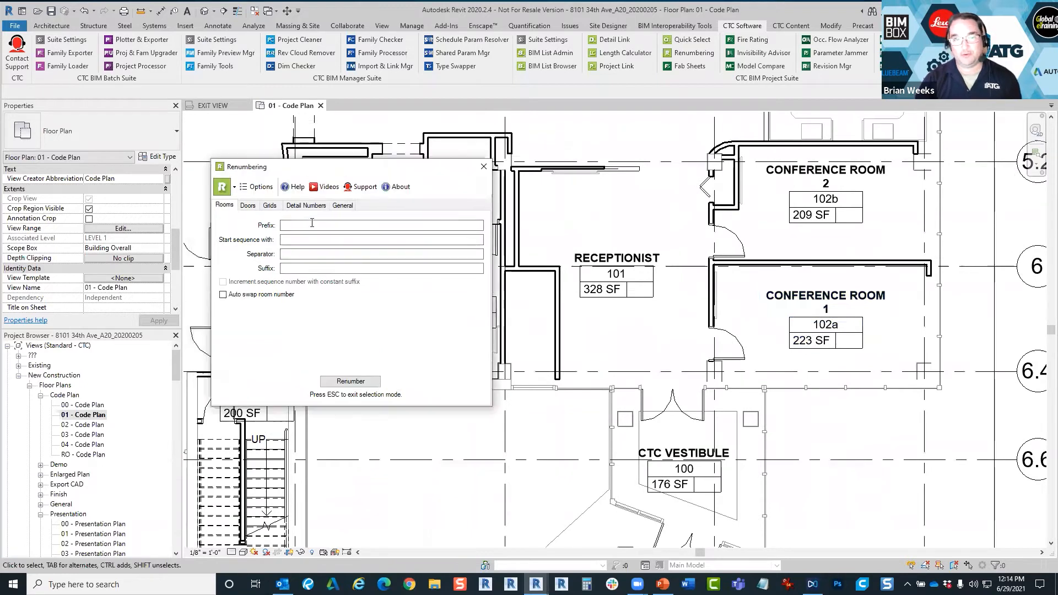
left_click(230, 206)
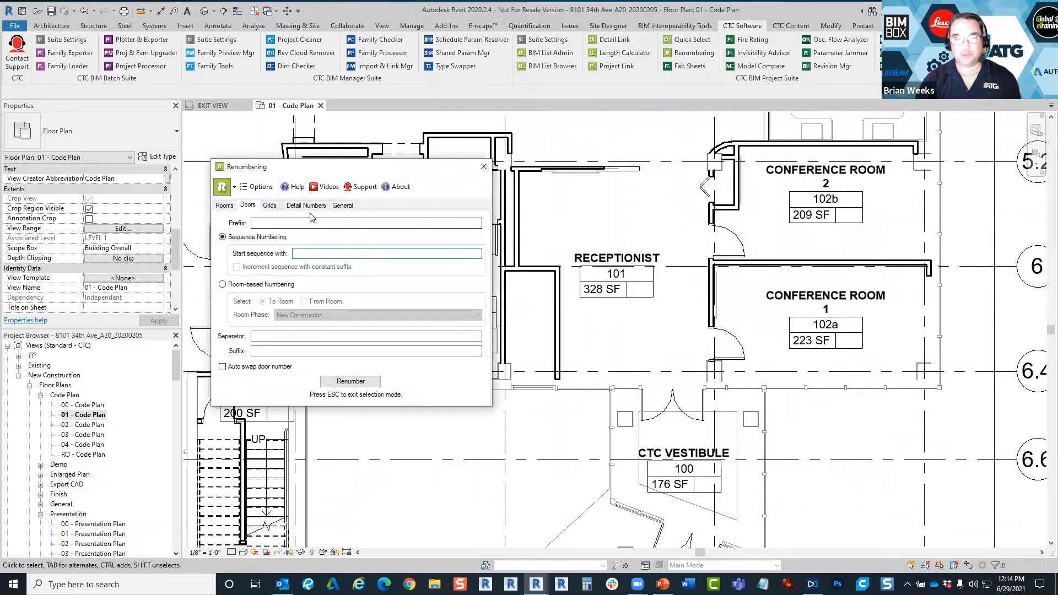
left_click(304, 206)
left_click(272, 207)
left_click(224, 206)
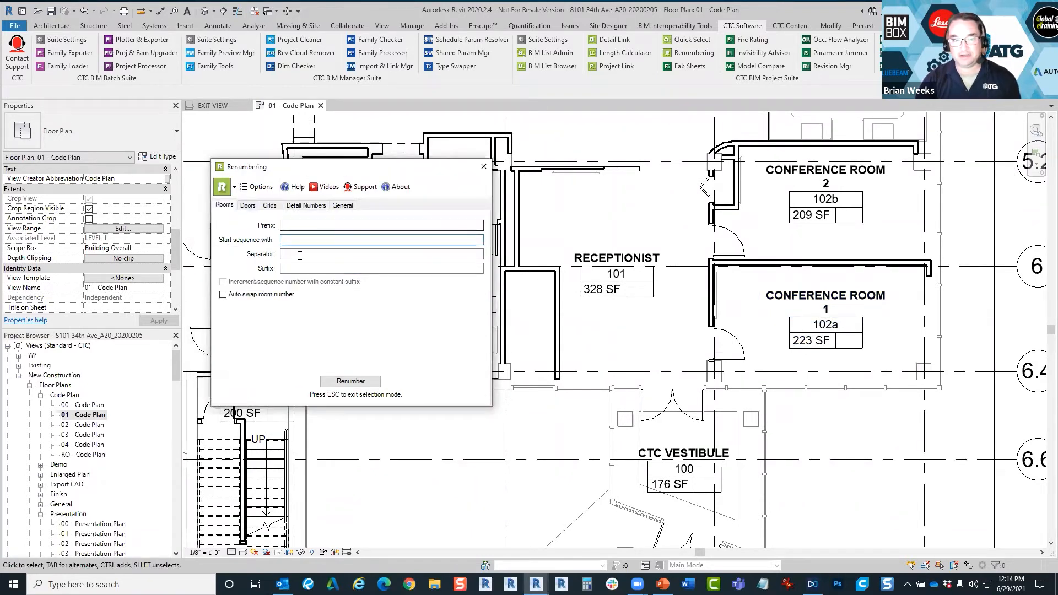
- Enable auto swap of room numbers and set the room numbering sequence to start with 200
left_click(293, 226)
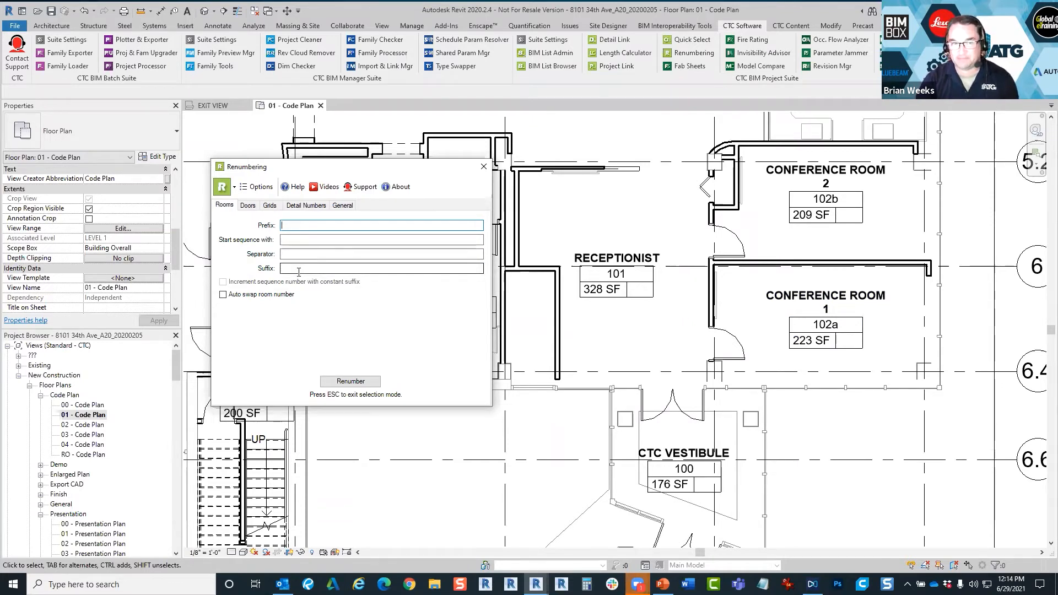
left_click(222, 295)
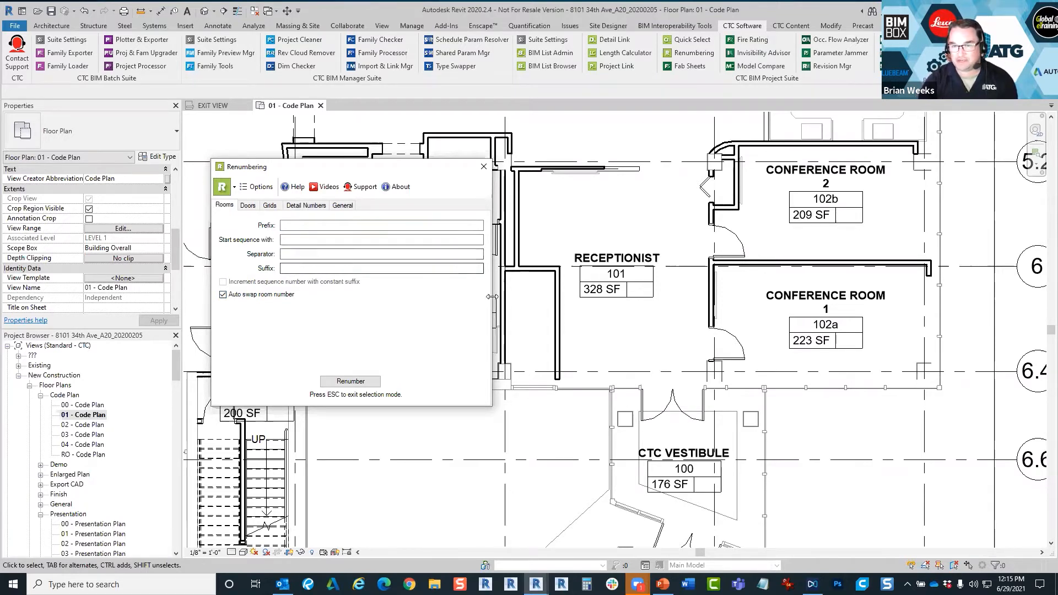
left_click(310, 240)
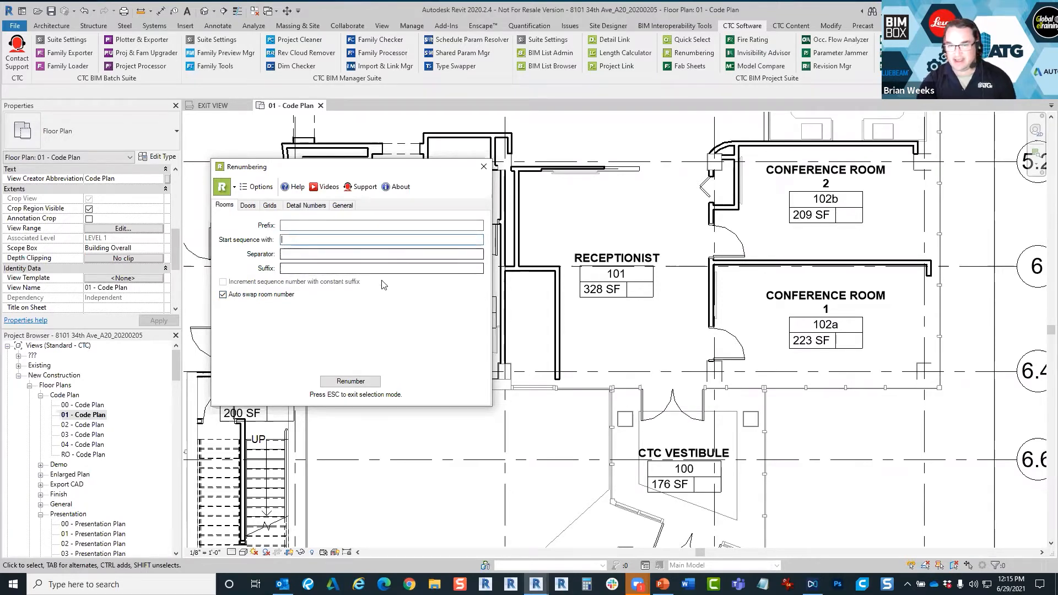
type("20")
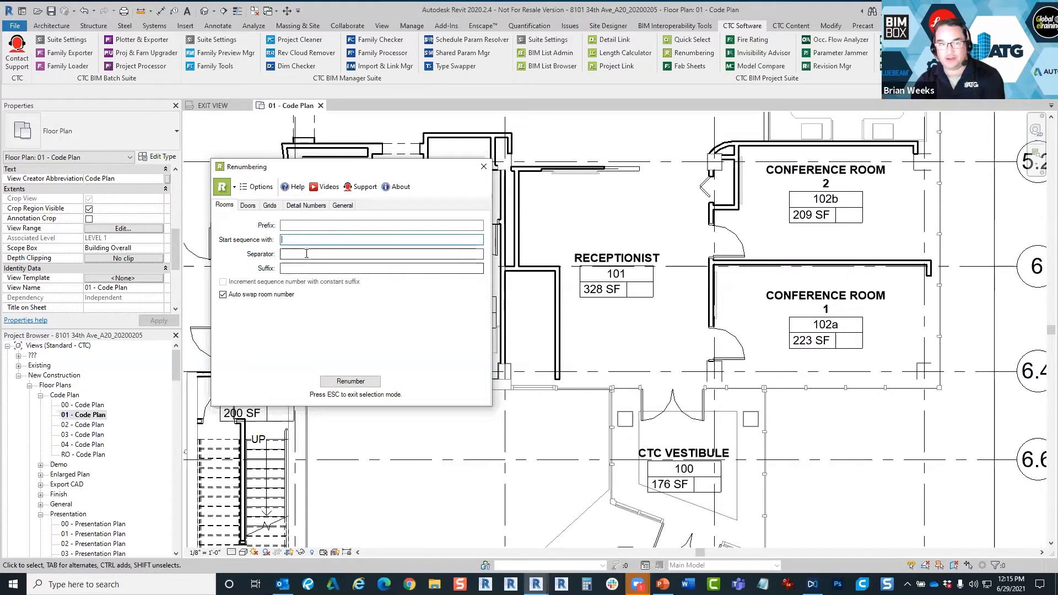
type("0")
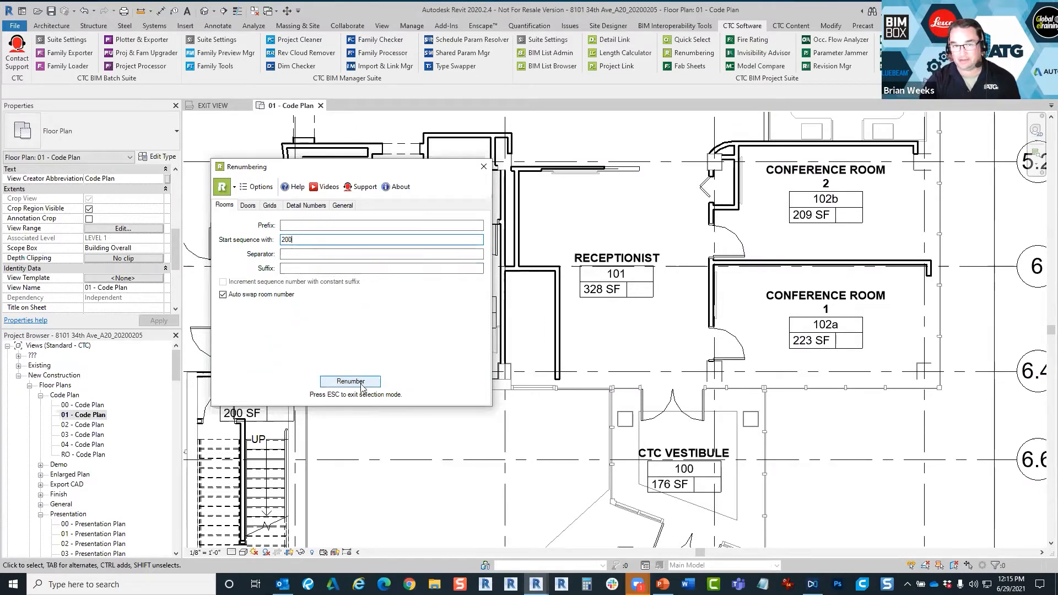
- Renumber CTC Vestibule, Receptionist, Conference Room 1 and Conference Room 2 in that order as 200 to 203
left_click(351, 381)
left_click(661, 430)
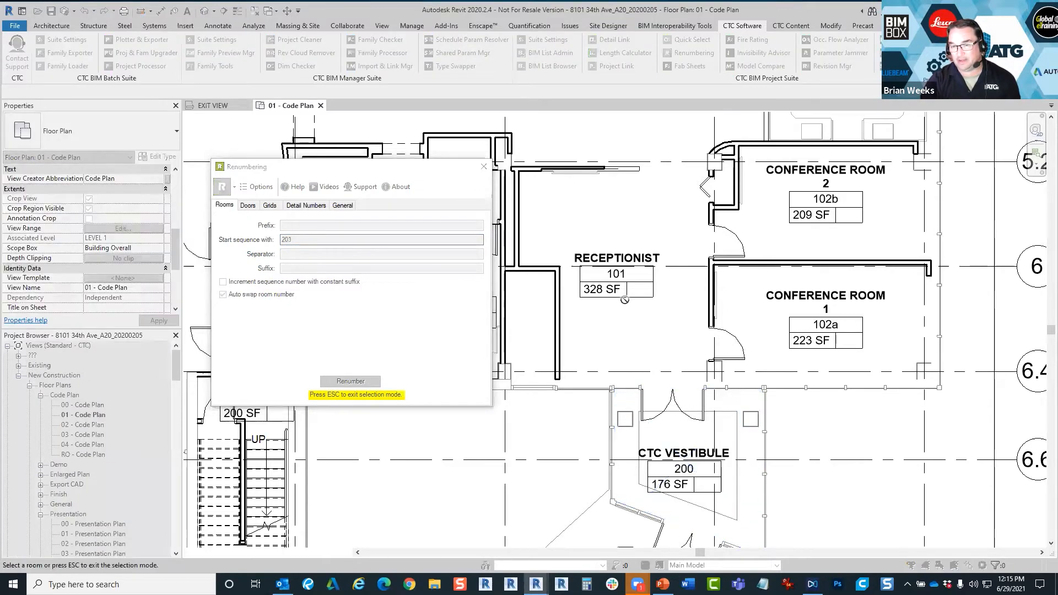
left_click(635, 317)
left_click(835, 325)
left_click(831, 212)
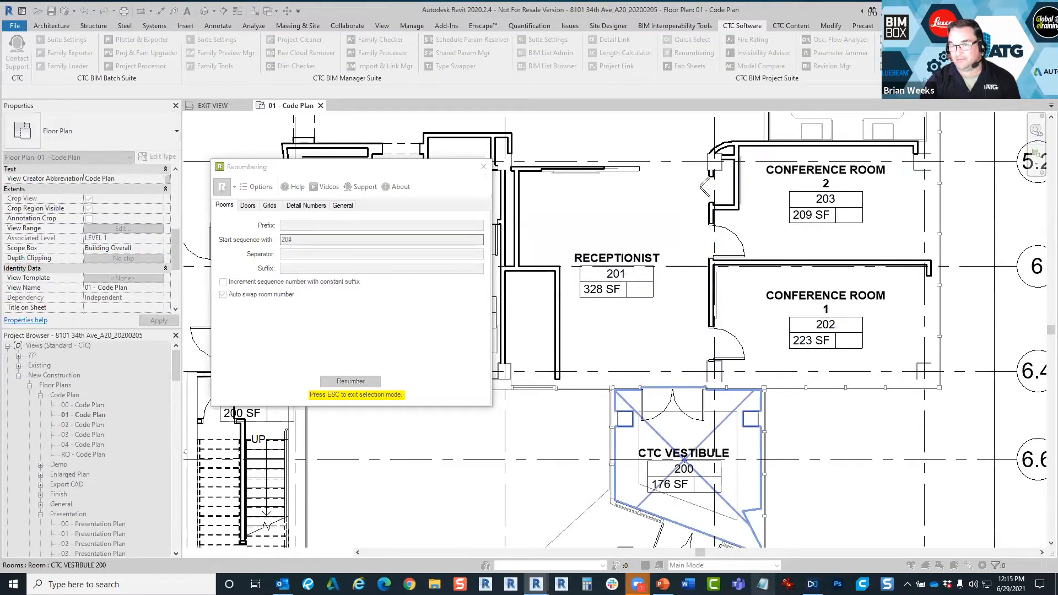
right_click(525, 434)
left_click(549, 418)
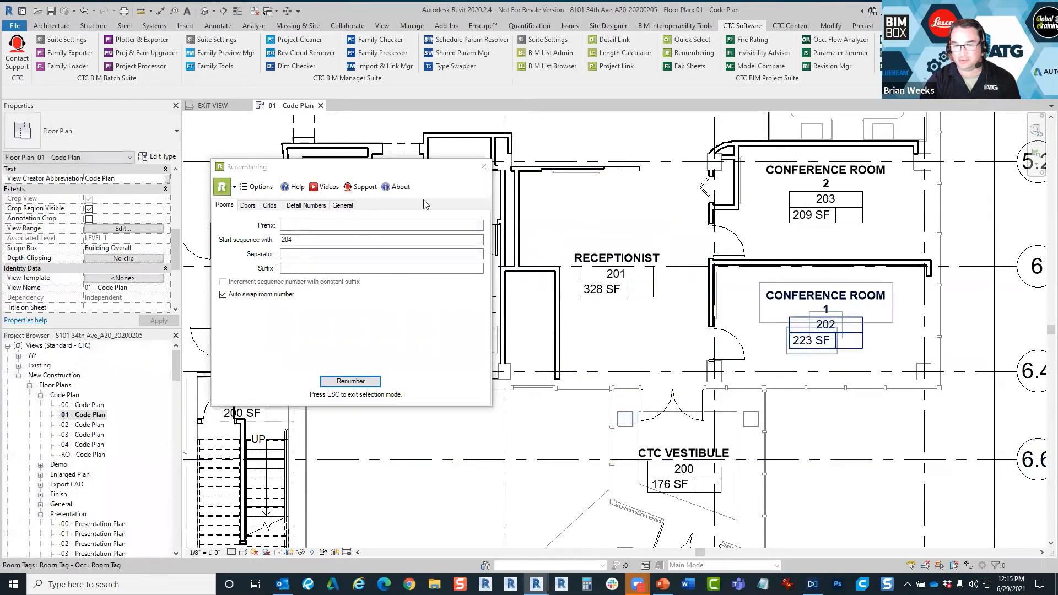
- Renumber CTC Vestibule, Receptionist, Conference Room 1 and Conference Room 2 as 200a to 200d, using start sequence 200 and suffix a
double_click(286, 239)
type("200")
left_click(305, 269)
type("a")
left_click(350, 381)
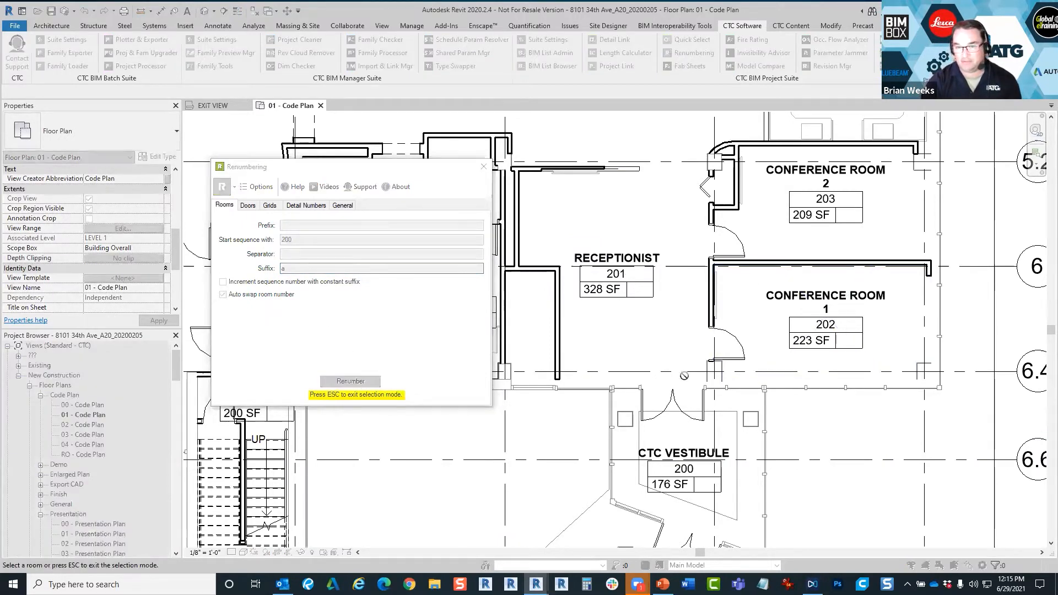
left_click(698, 473)
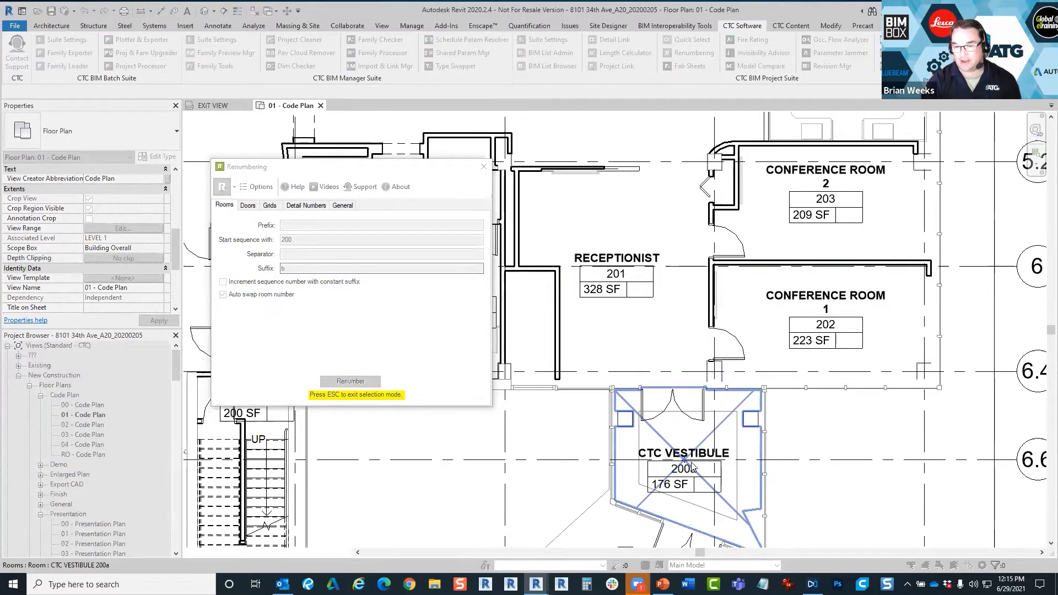
left_click(624, 310)
left_click(851, 343)
left_click(835, 220)
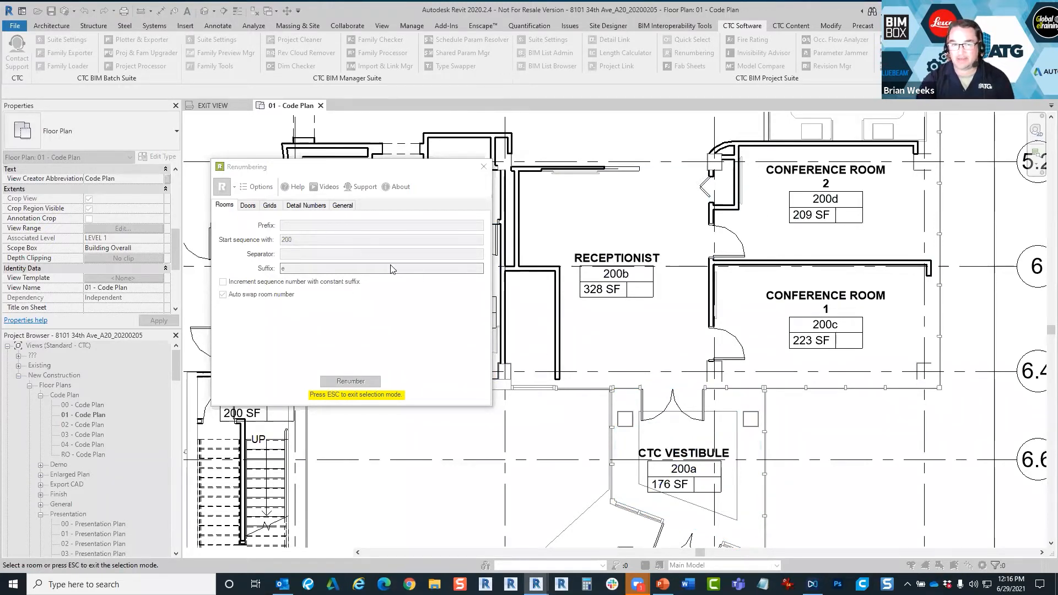
- Renumber CTC Vestibule, Receptionist, Conference Room 1 and Conference Room 2 in that order as 200 to 203, without a suffix
right_click(604, 275)
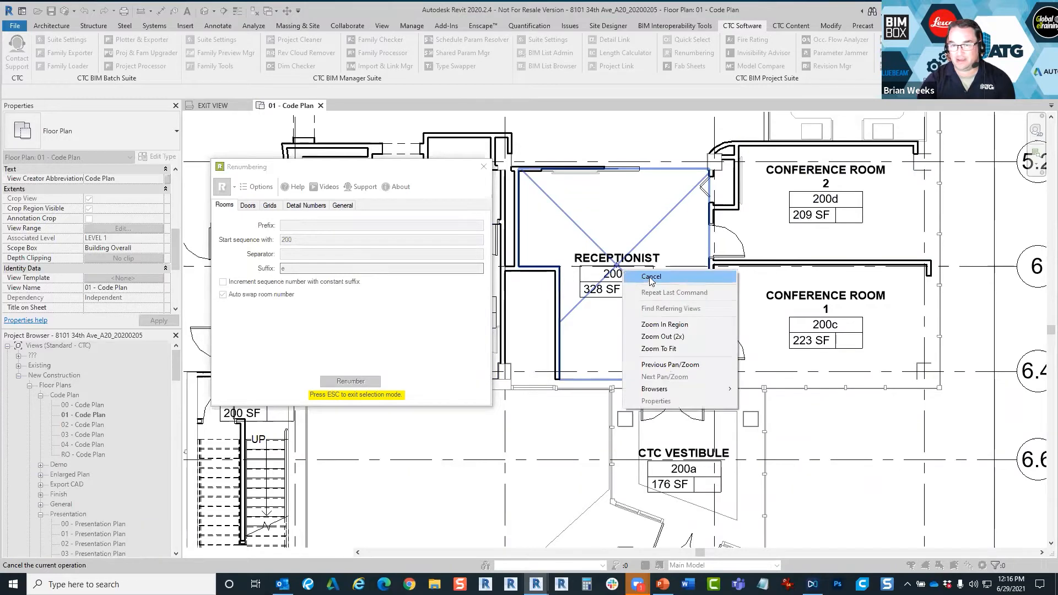
left_click(623, 279)
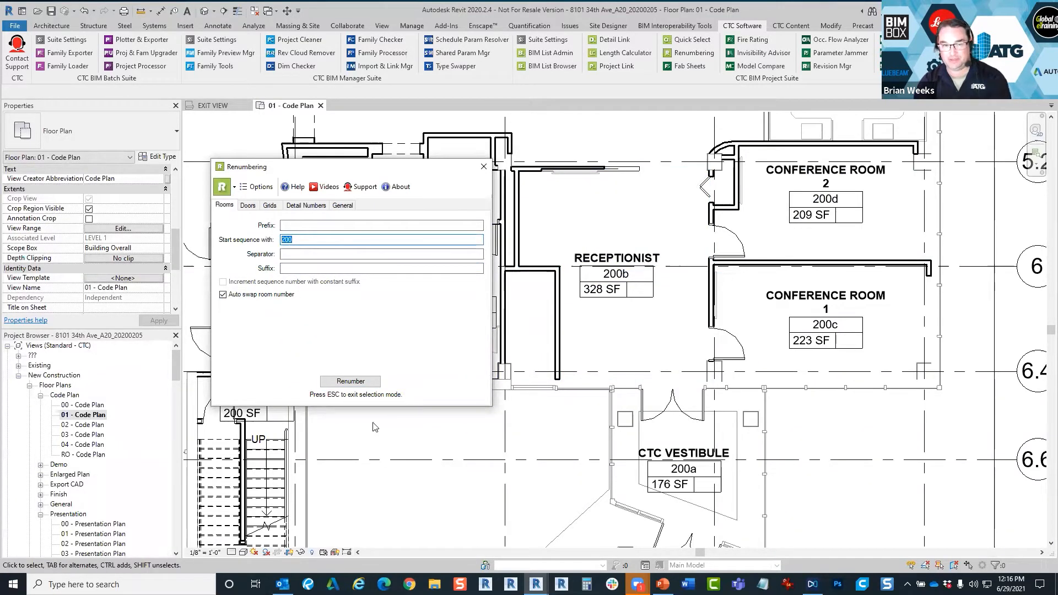
left_click(351, 381)
left_click(693, 469)
left_click(629, 282)
left_click(824, 327)
left_click(825, 201)
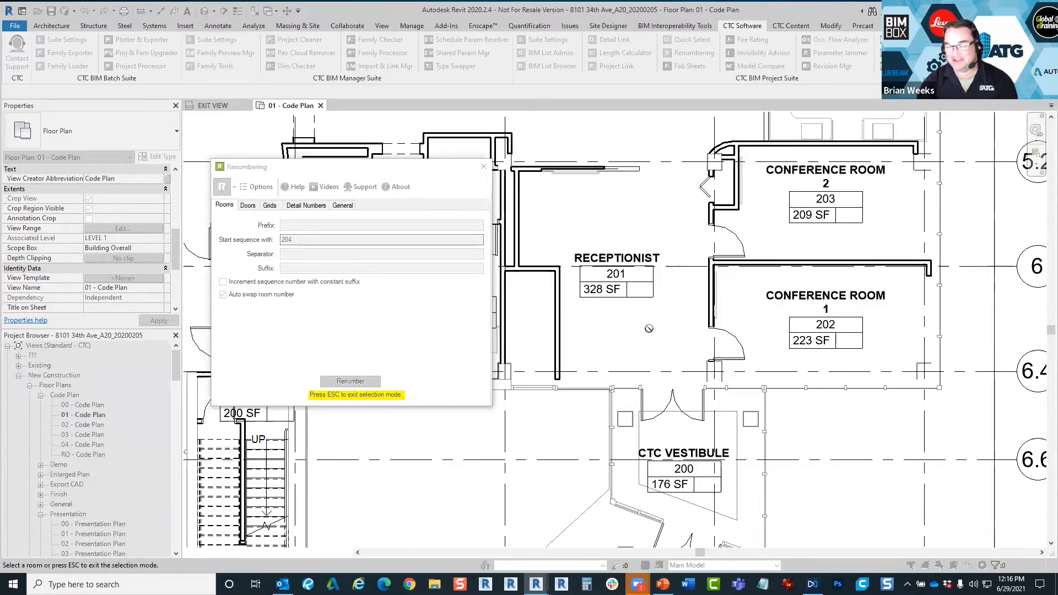
mouse_move(748, 333)
middle_mouse_down()
mouse_move(748, 366)
mouse_move(747, 339)
middle_mouse_up()
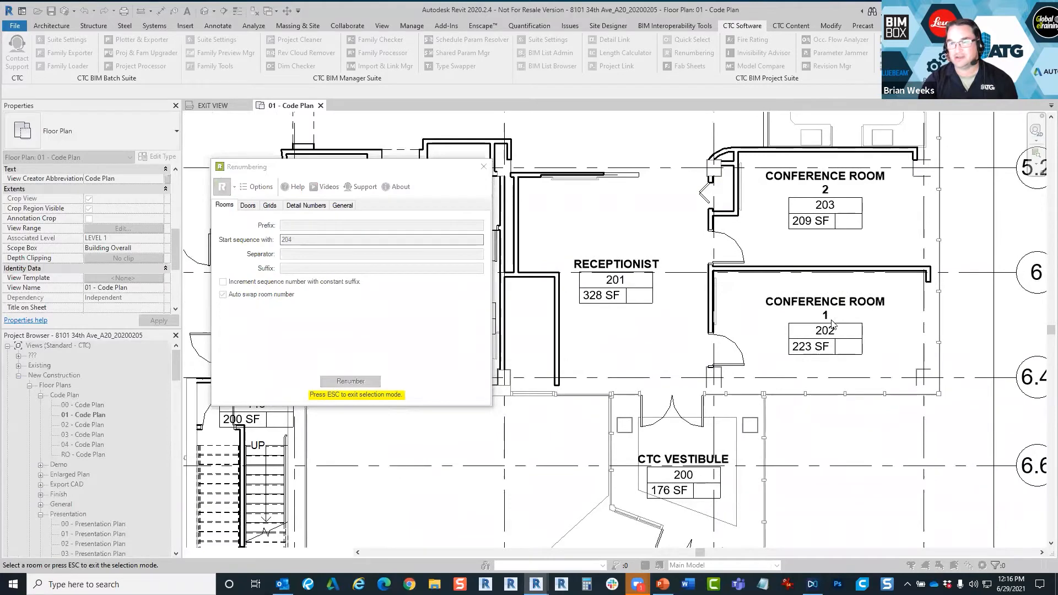
scroll(703, 292, "down", 2)
right_click(813, 395)
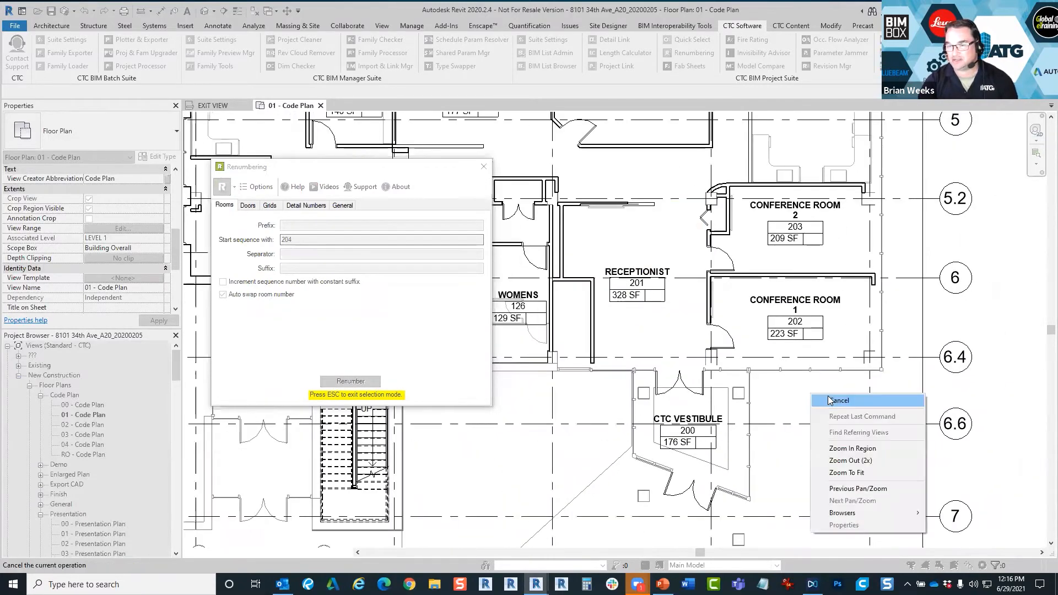
left_click(833, 400)
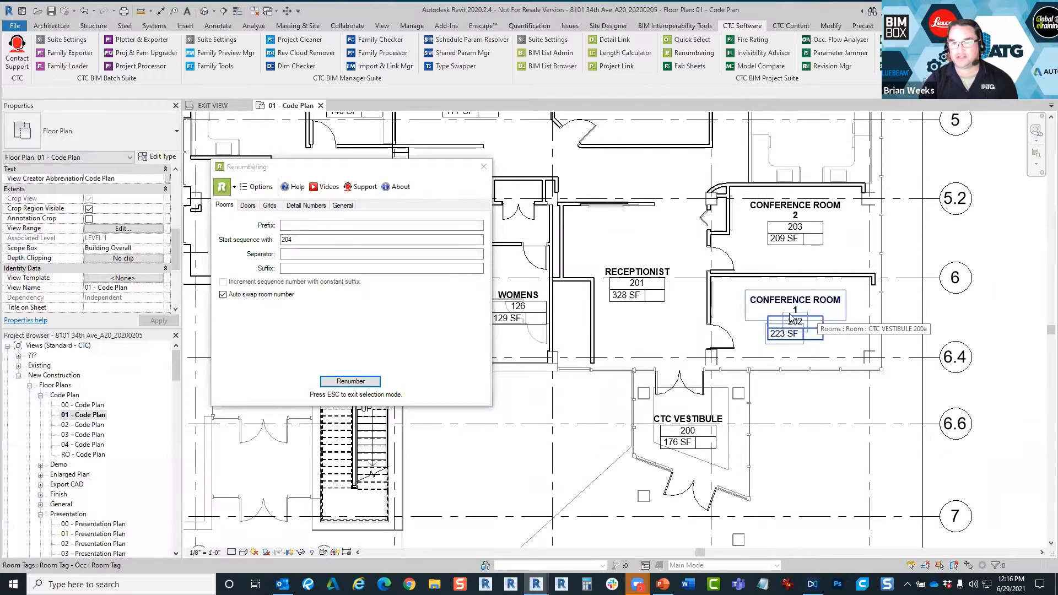
- Close the Renumbering tool and open the 01 - Presentation Plan at the Receptionist and Conference Room area
scroll(700, 297, "up", 1)
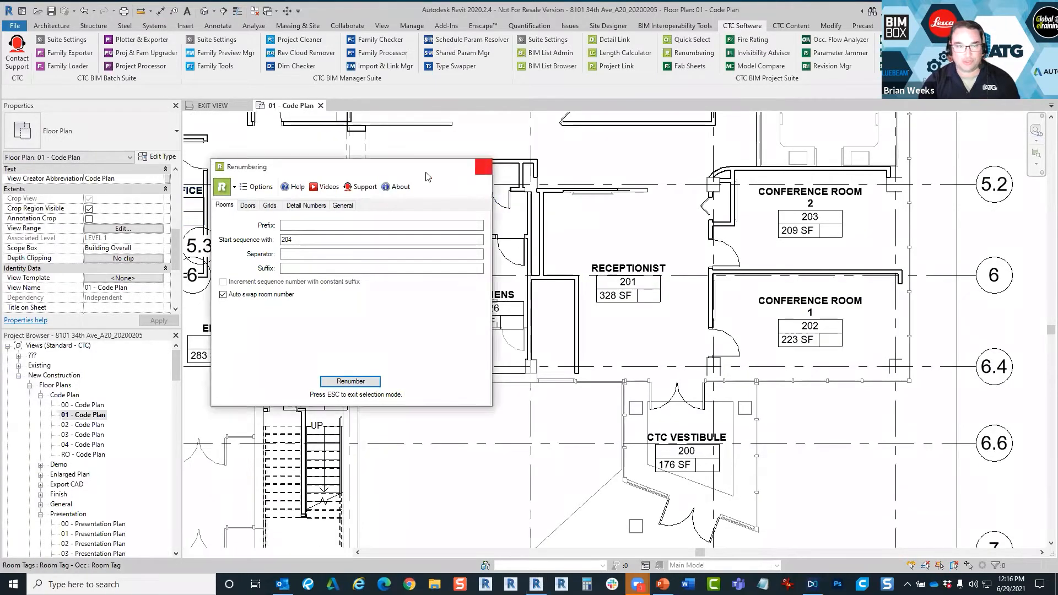
left_click(484, 167)
double_click(98, 534)
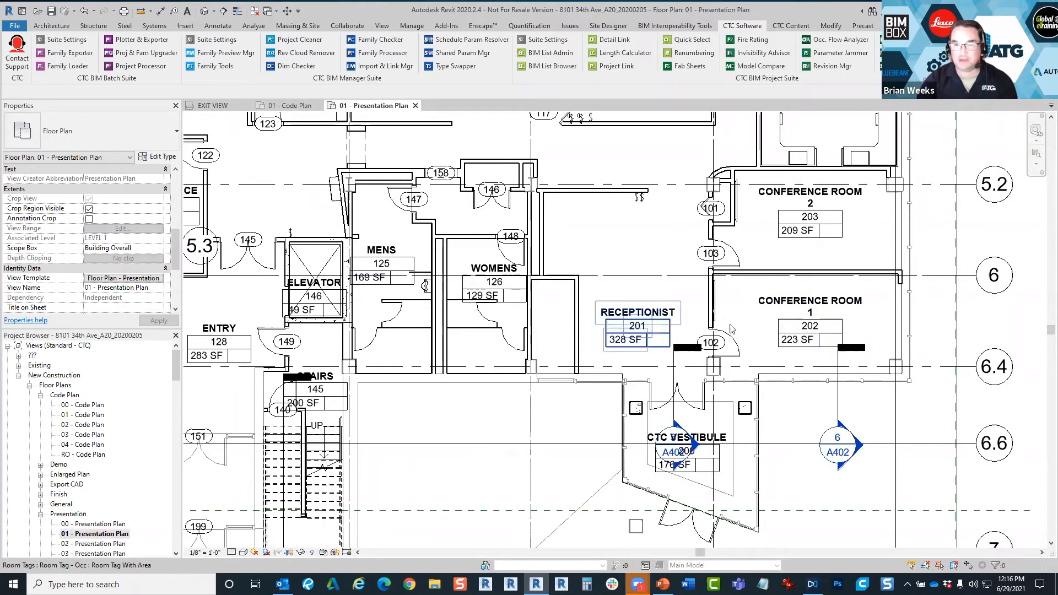
scroll(837, 346, "up", 3)
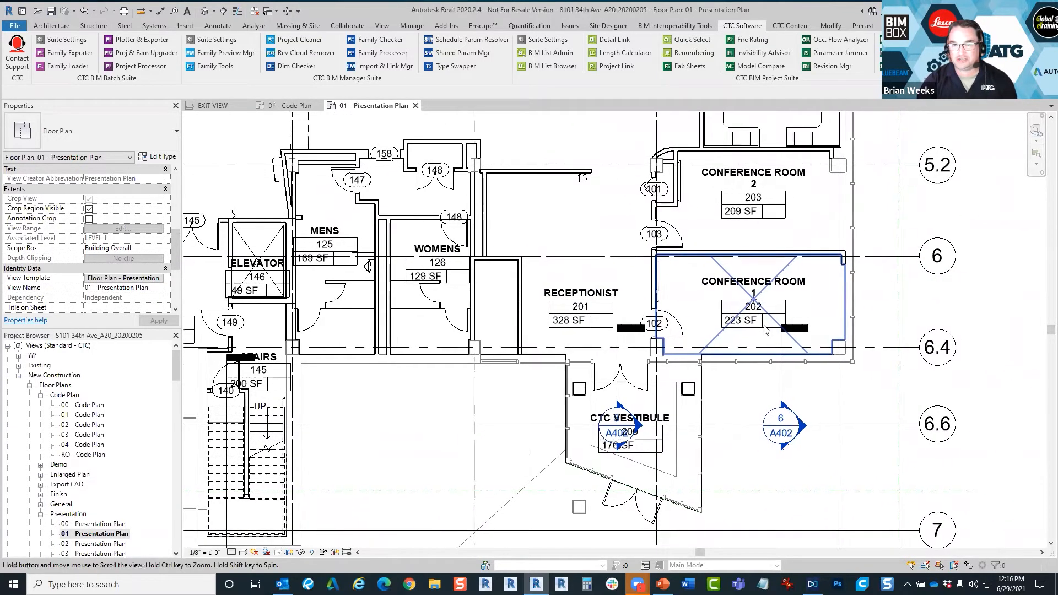
middle_click_drag(684, 262, 717, 281)
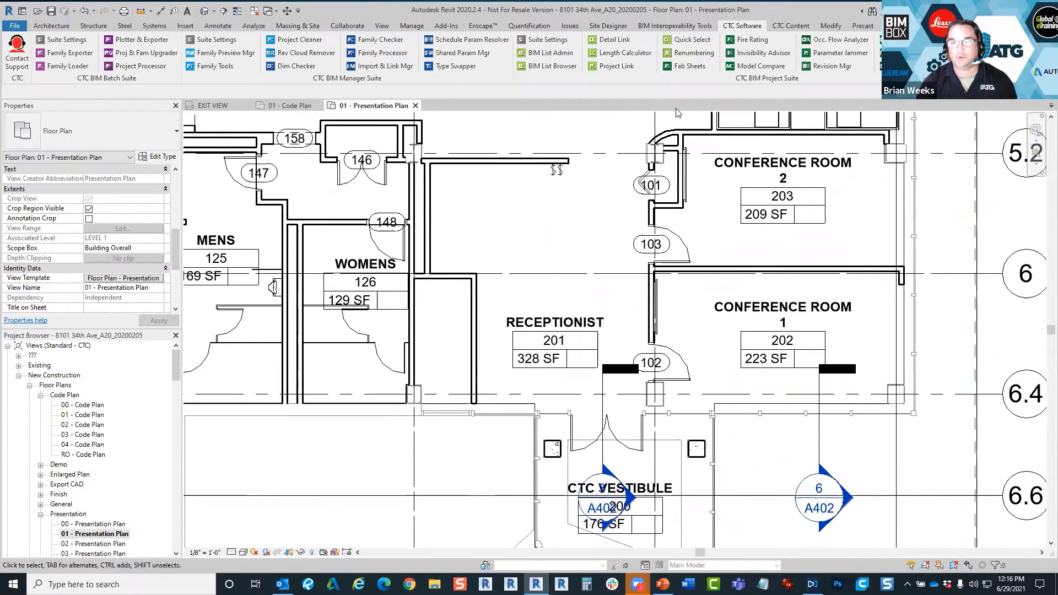
- Reopen Renumbering for doors with room-based numbering by To Room, phase New Construction, auto swap of door numbers and suffix A
left_click(689, 55)
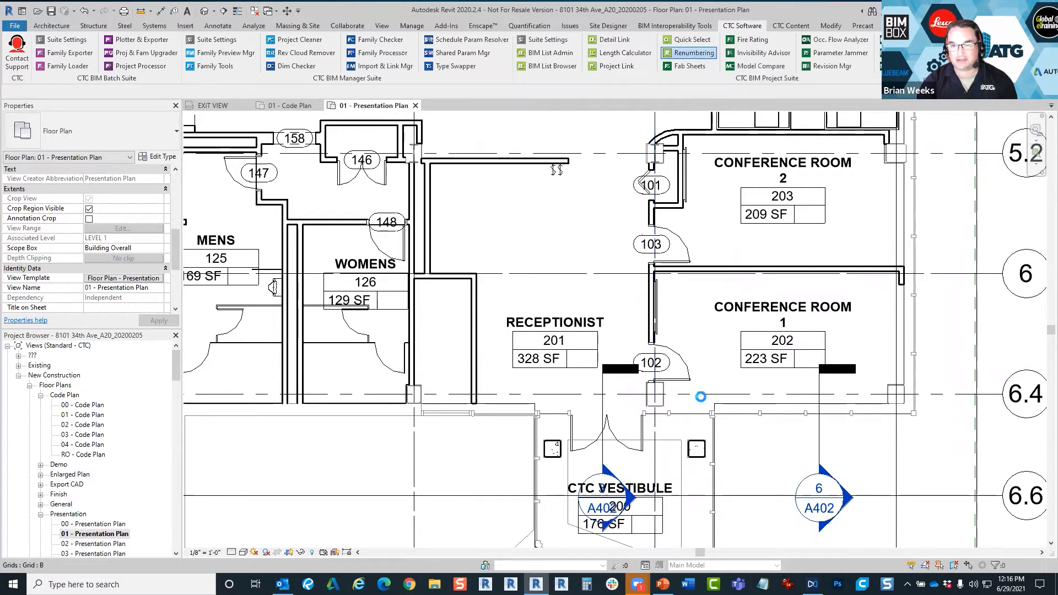
left_click(248, 205)
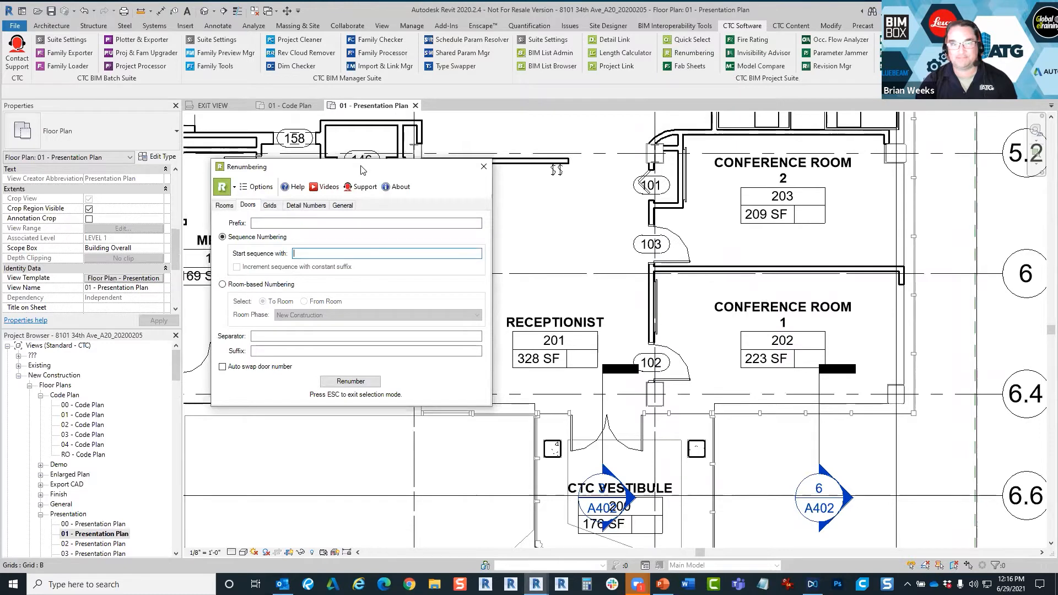
left_click_drag(362, 170, 342, 184)
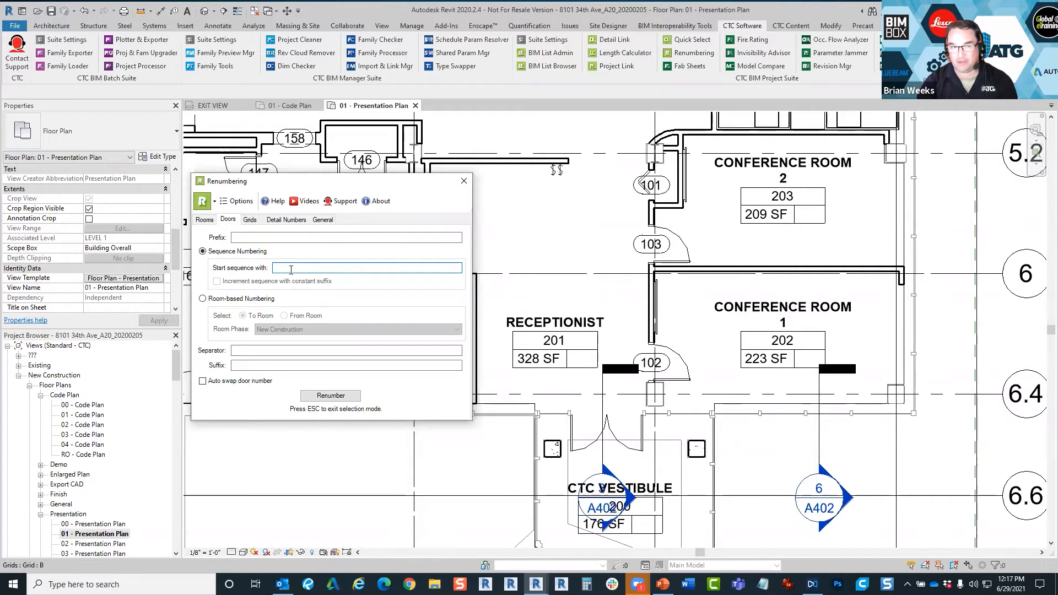
left_click(203, 299)
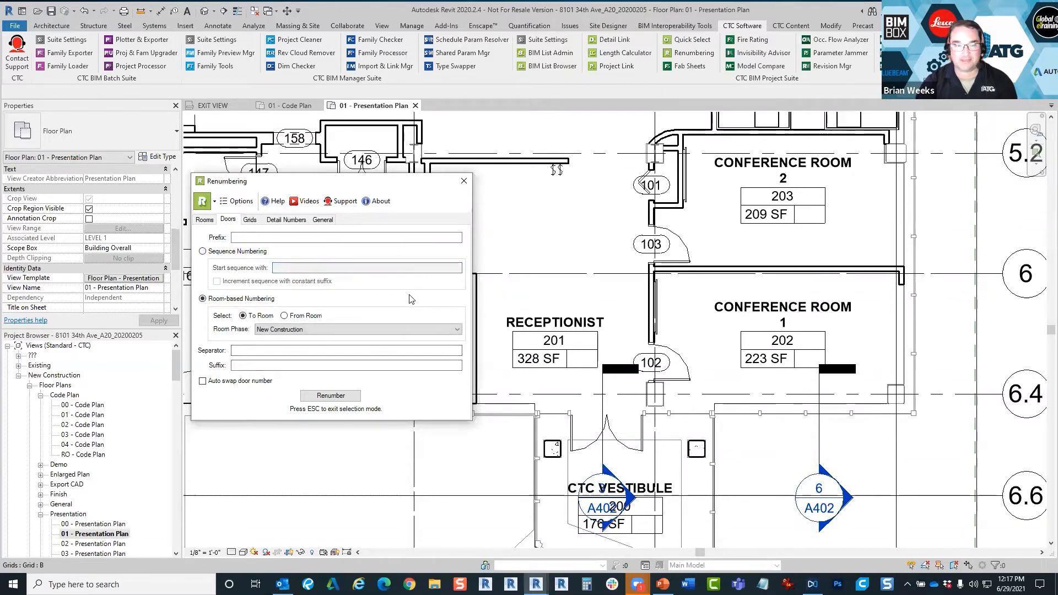
left_click(203, 381)
left_click(260, 368)
type("A")
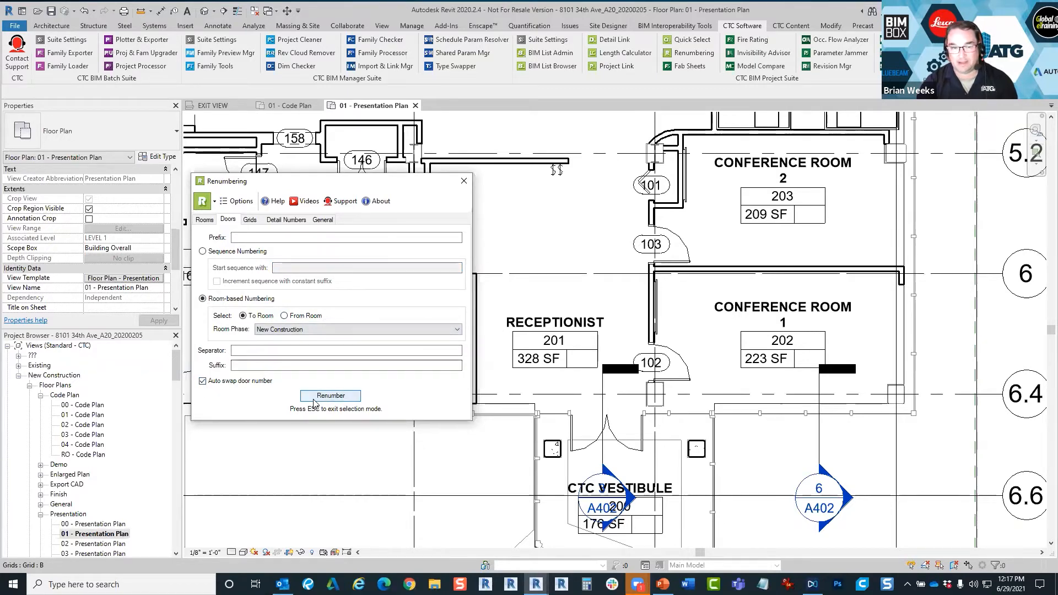
- Renumber the Conference Room 1 door, the Conference Room 2 door and the folding closet door as 202, 203 and 201
left_click(313, 398)
left_click(684, 384)
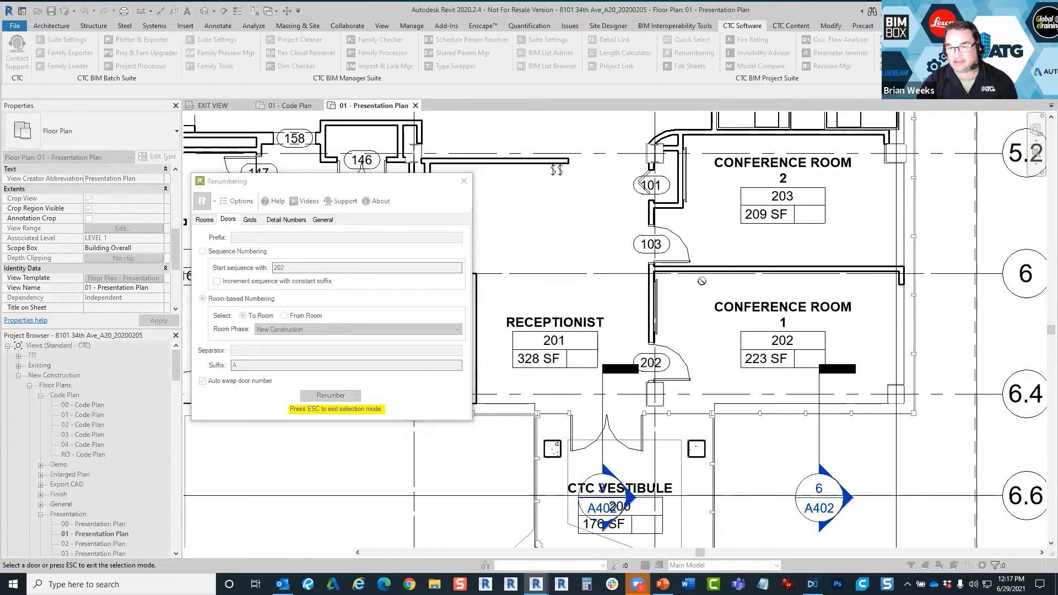
left_click(692, 263)
left_click(646, 191)
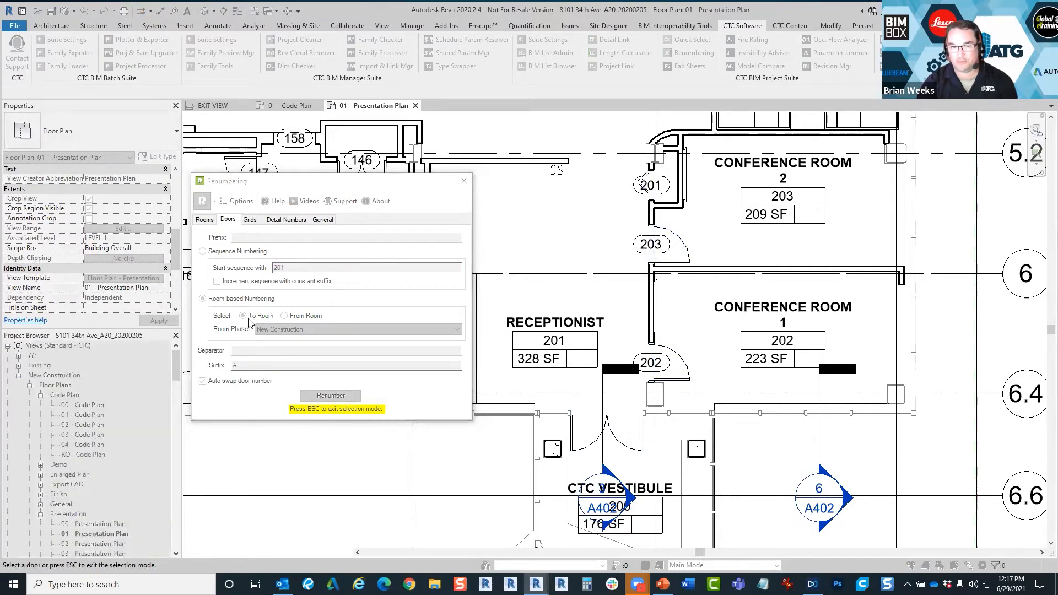
right_click(556, 288)
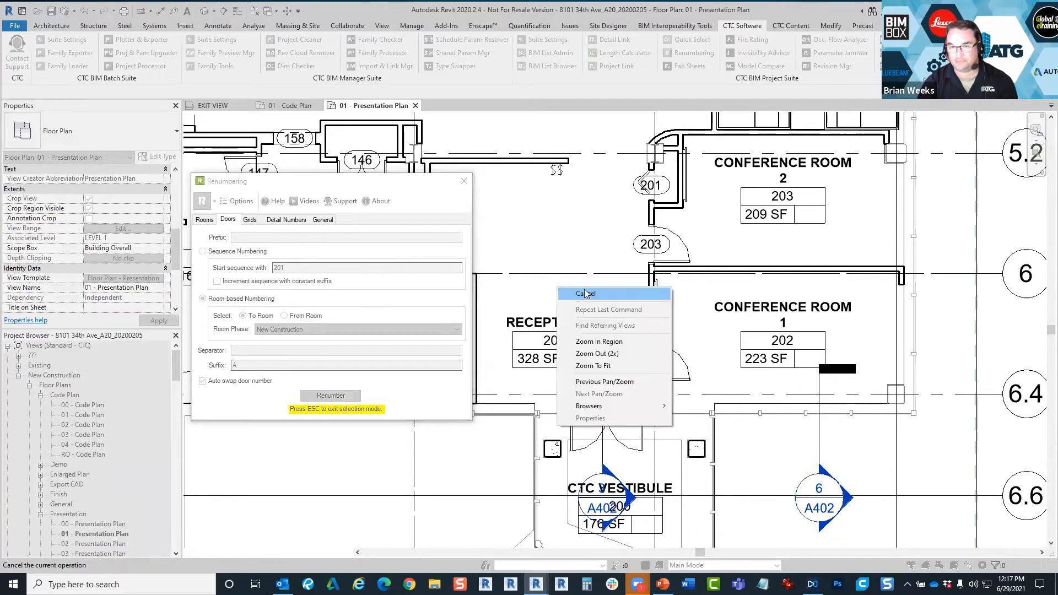
left_click(589, 295)
- Place a door matching Conference Room 2's entry door in the wall between the two conference rooms, and flip its hand
left_click(692, 260)
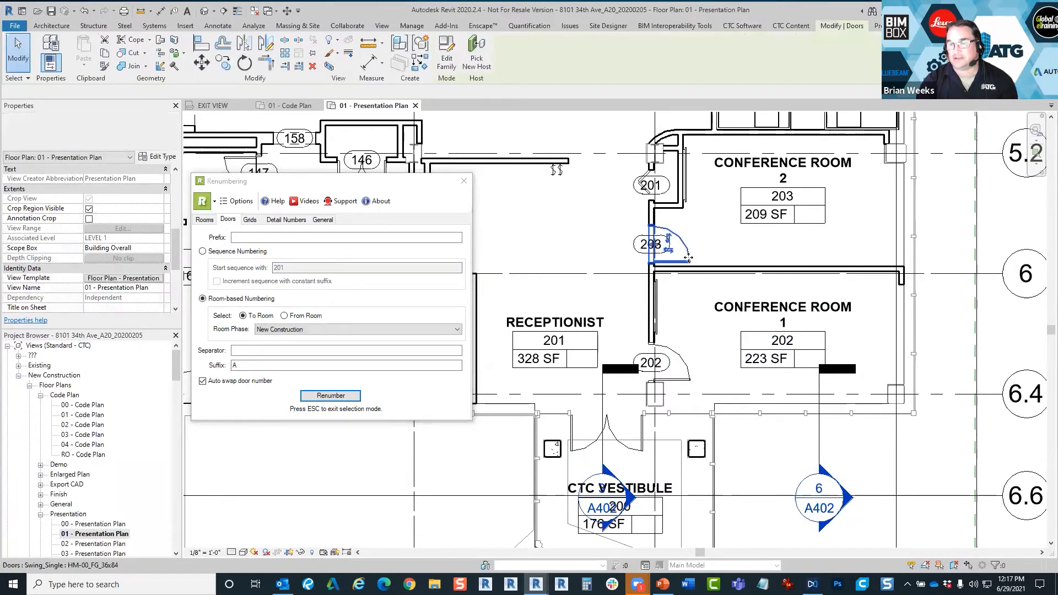
right_click(690, 259)
left_click(735, 390)
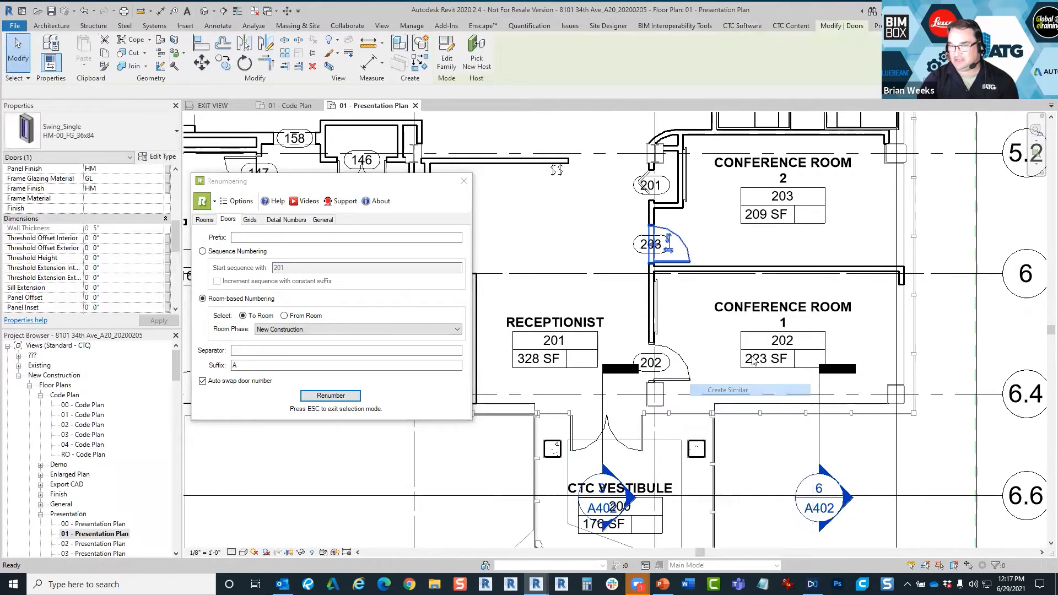
left_click(874, 278)
key("Escape")
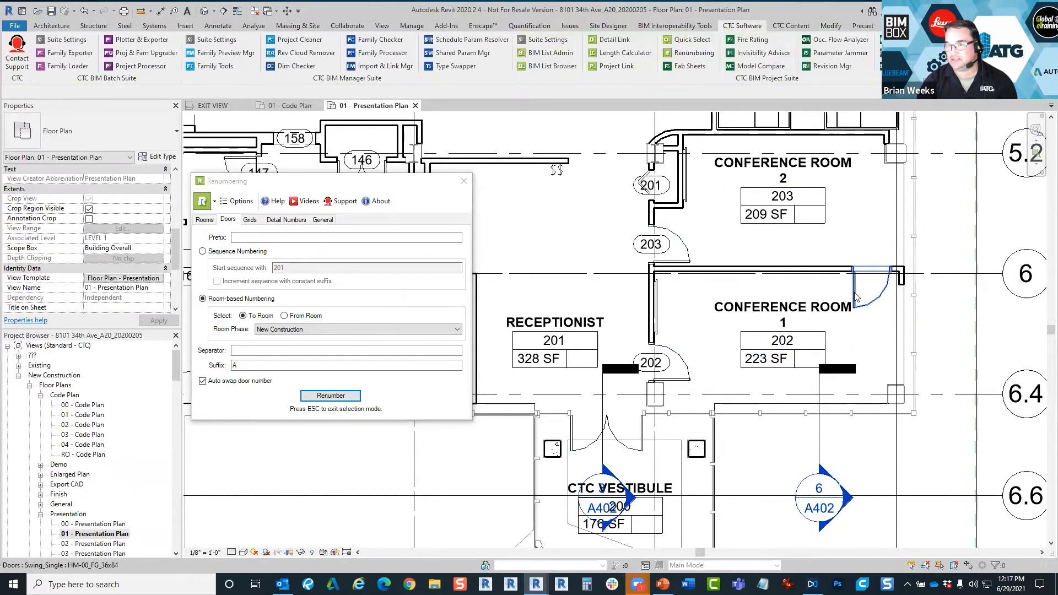
left_click(860, 292)
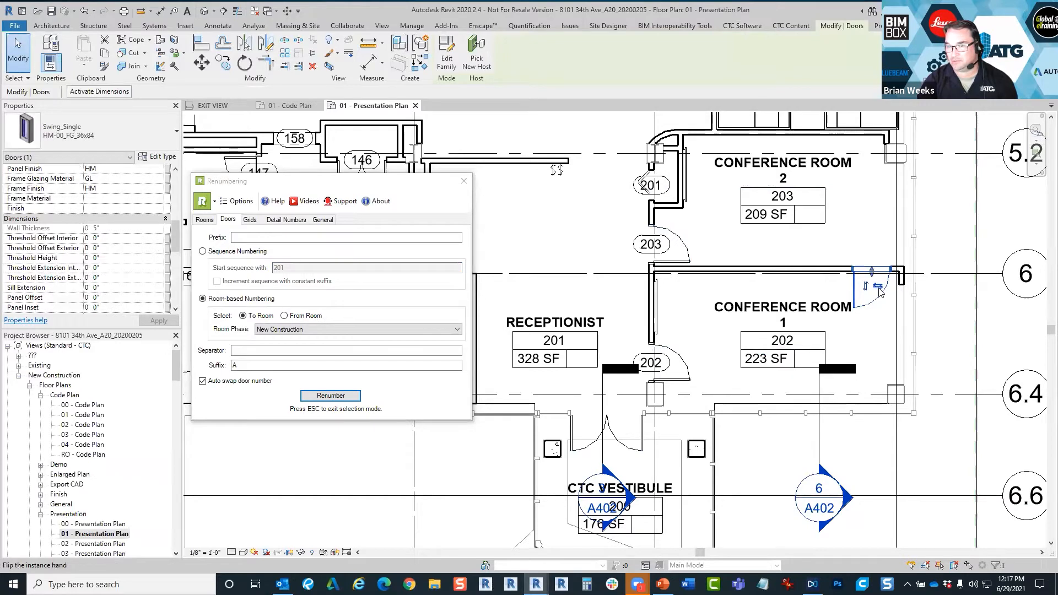
left_click(878, 286)
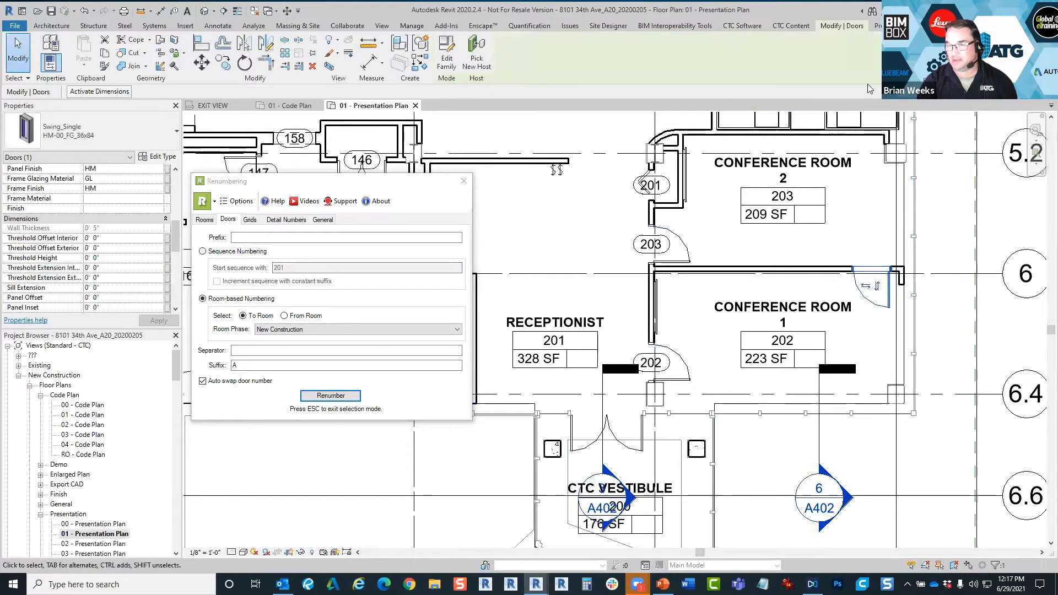
- Tag the door between the conference rooms with a matching door tag without a leader
middle_click_drag(870, 251, 801, 274)
scroll(844, 282, "up", 1)
key("Escape")
right_click(565, 305)
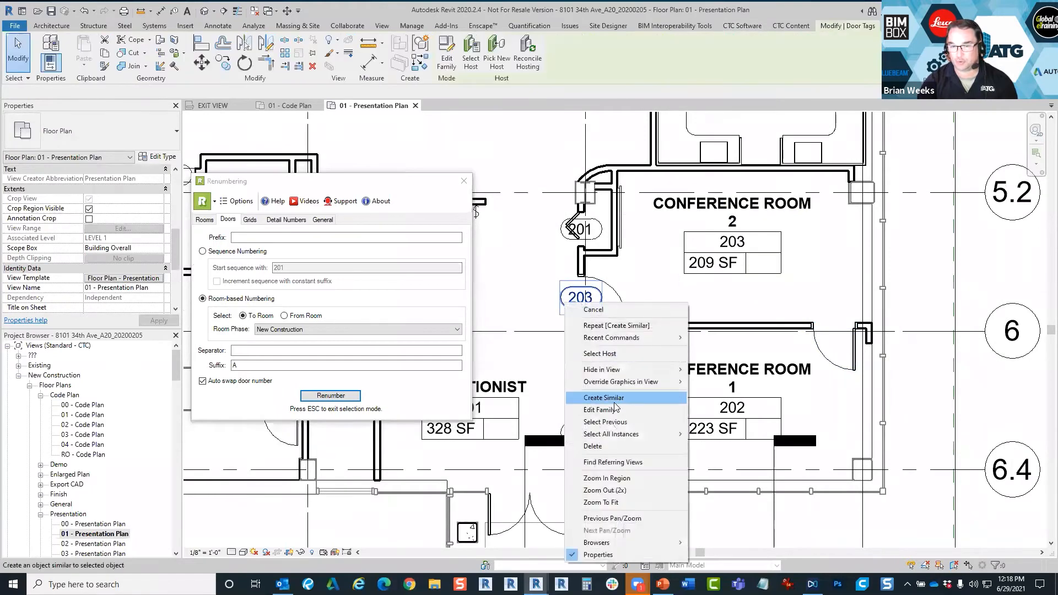
left_click(596, 396)
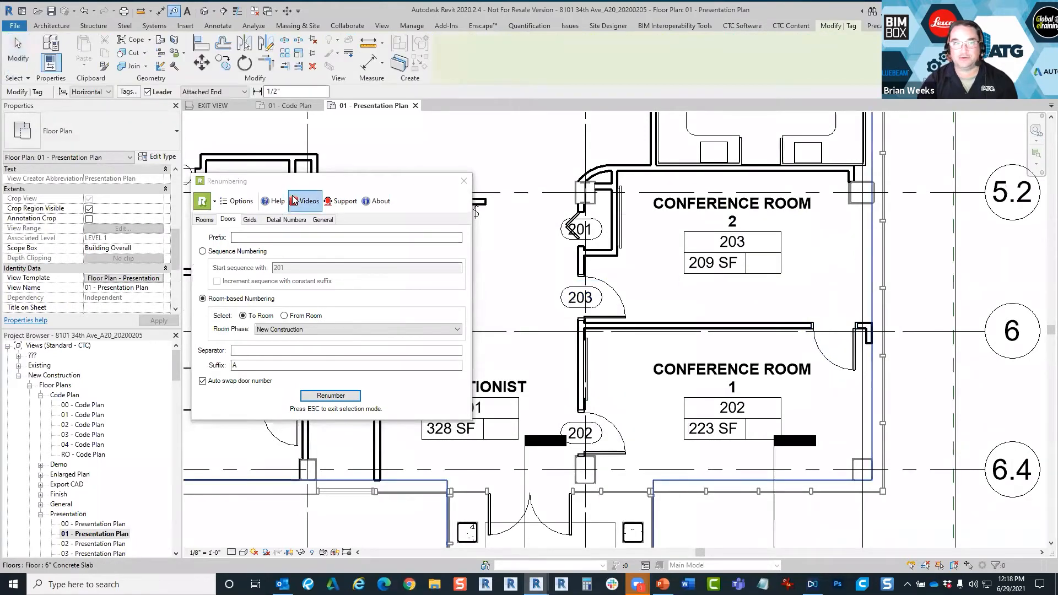
left_click(148, 93)
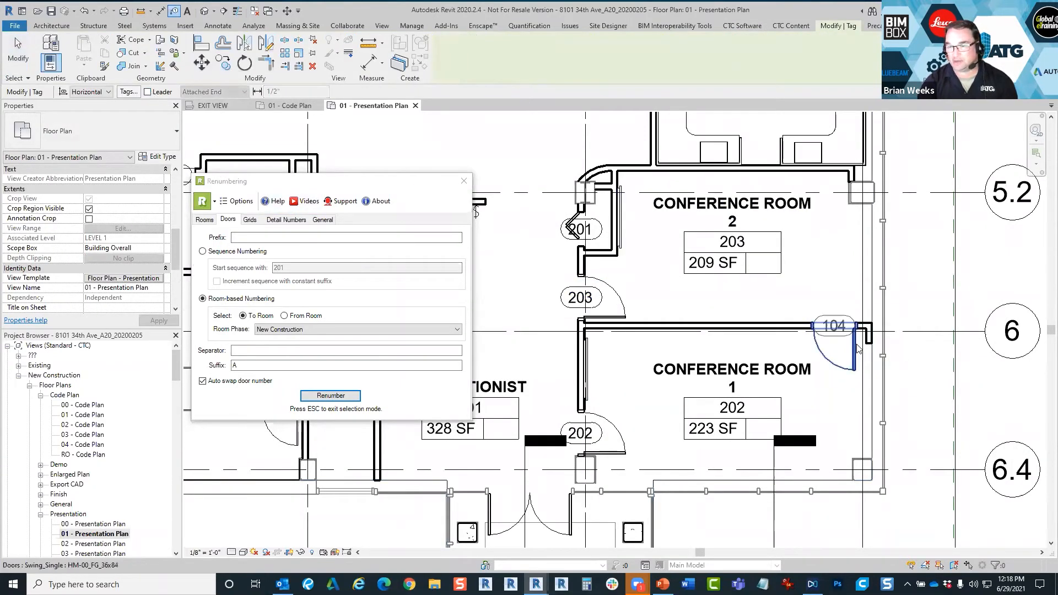
left_click(839, 330)
key("Escape")
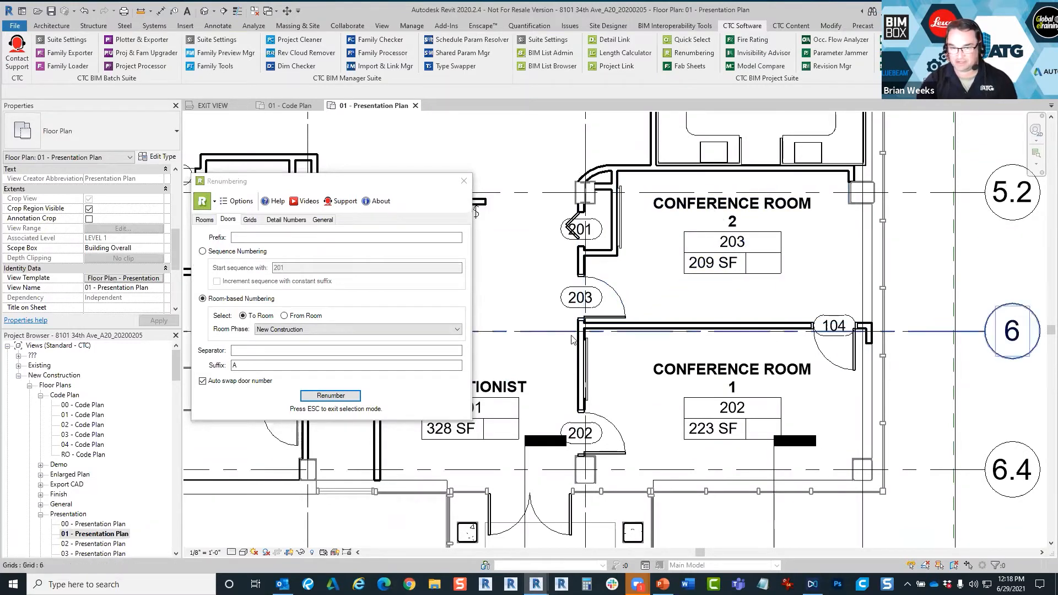
- Set the door separator to a period and the suffix to 1, and renumber the door between the conference rooms as 202
double_click(270, 365)
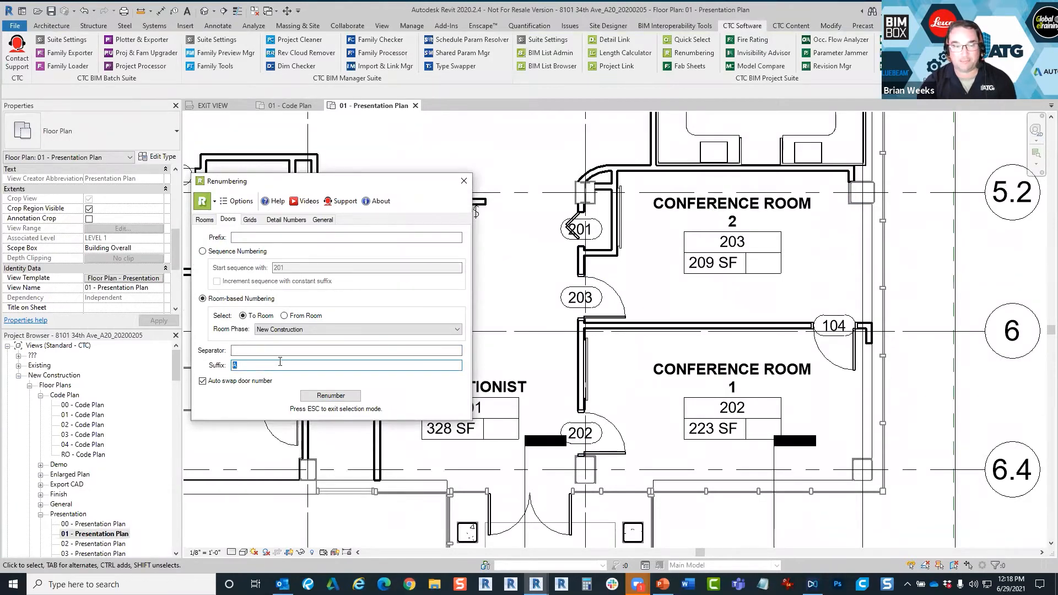
left_click(263, 349)
type(".")
key("Tab")
type("1")
left_click(329, 396)
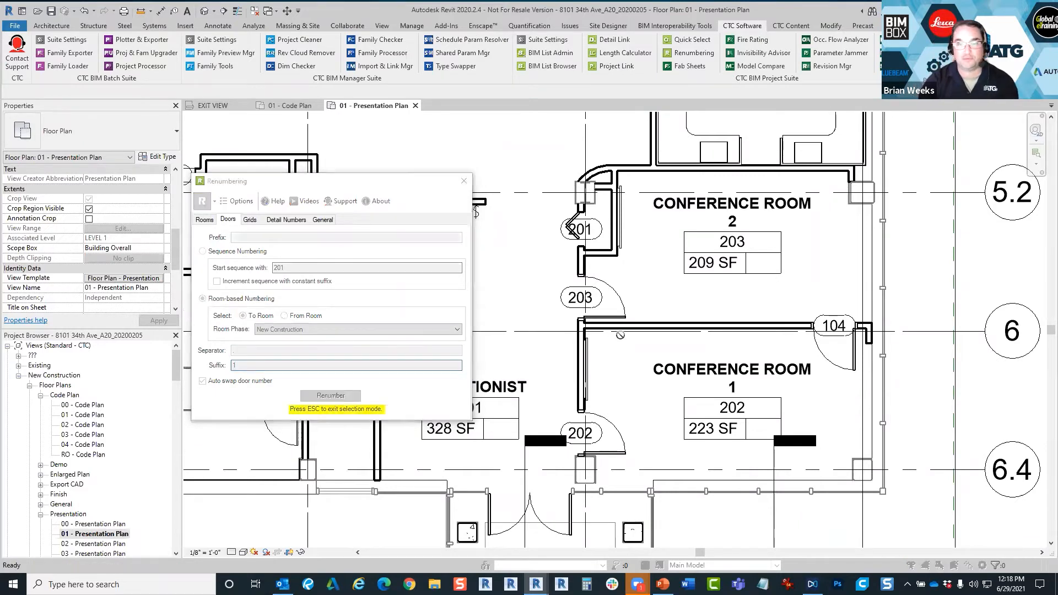
left_click(830, 361)
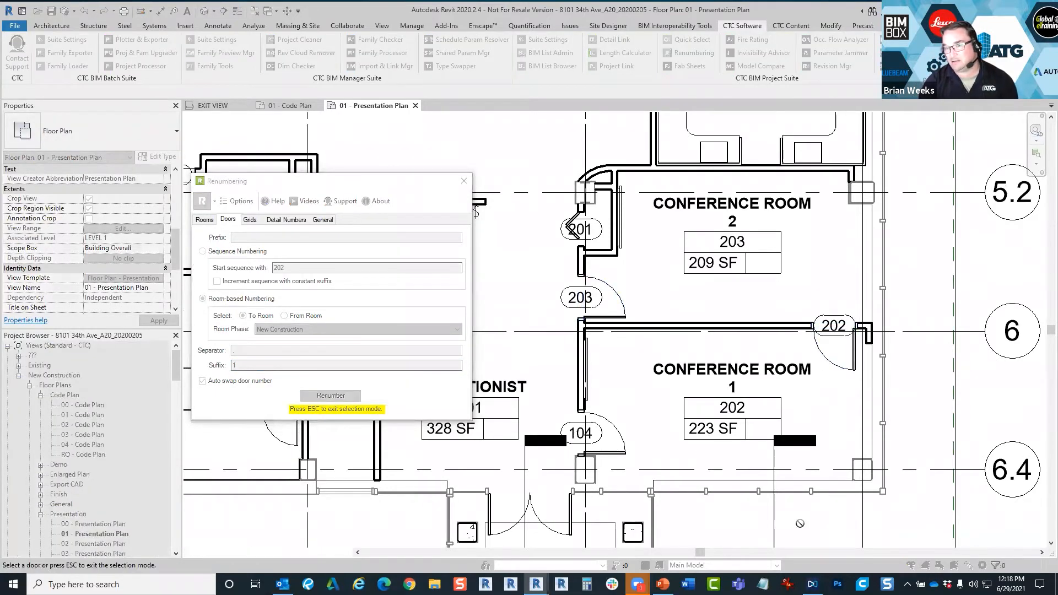
right_click(606, 255)
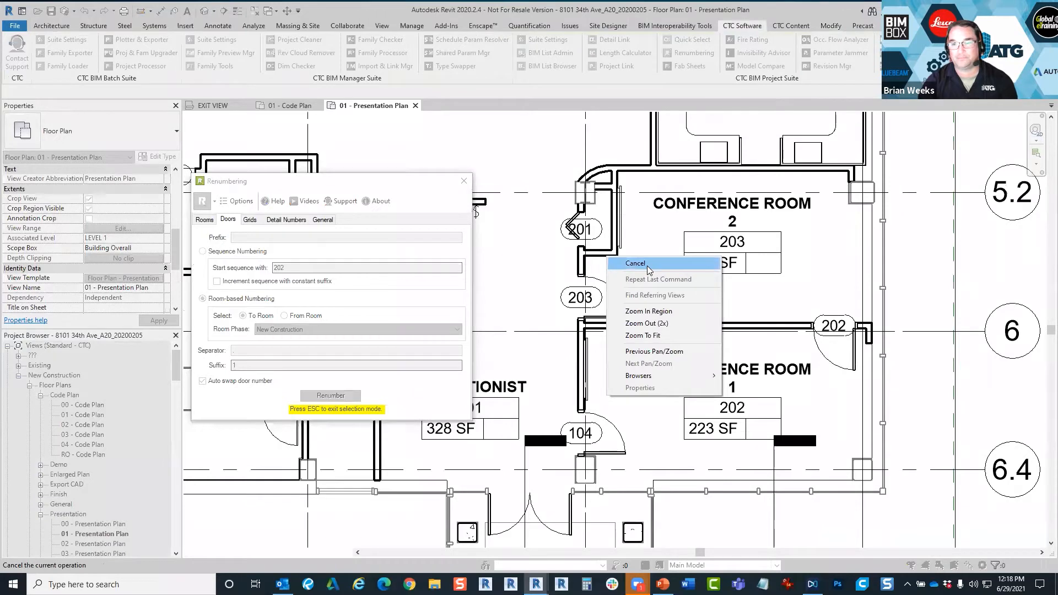
key("Escape")
key("Escape")
- Flip the door between the conference rooms to swing into Conference Room 2, and try to renumber it by room
left_click(830, 353)
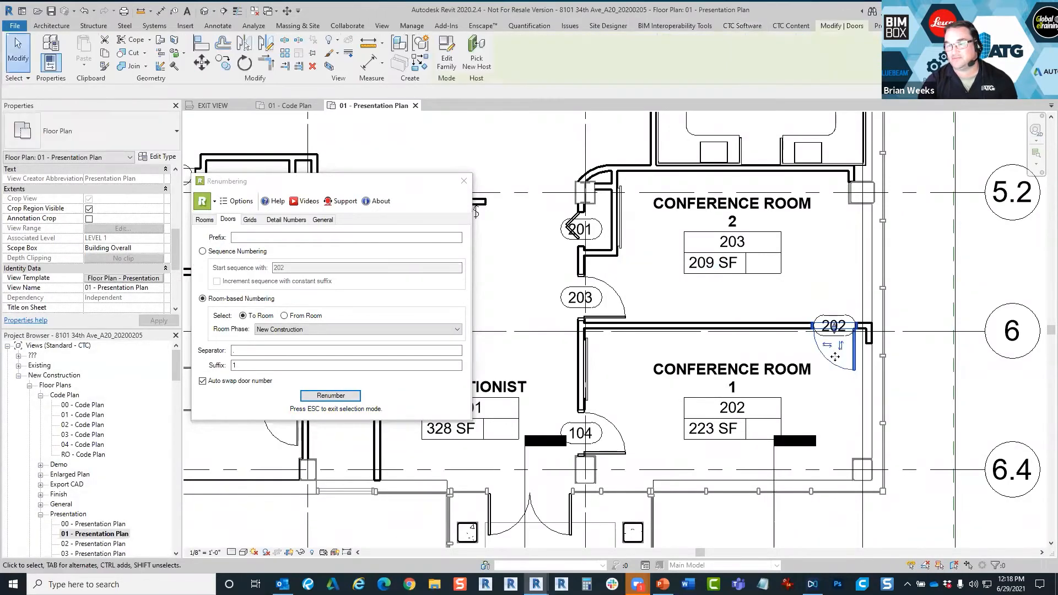
key("space")
left_click(331, 396)
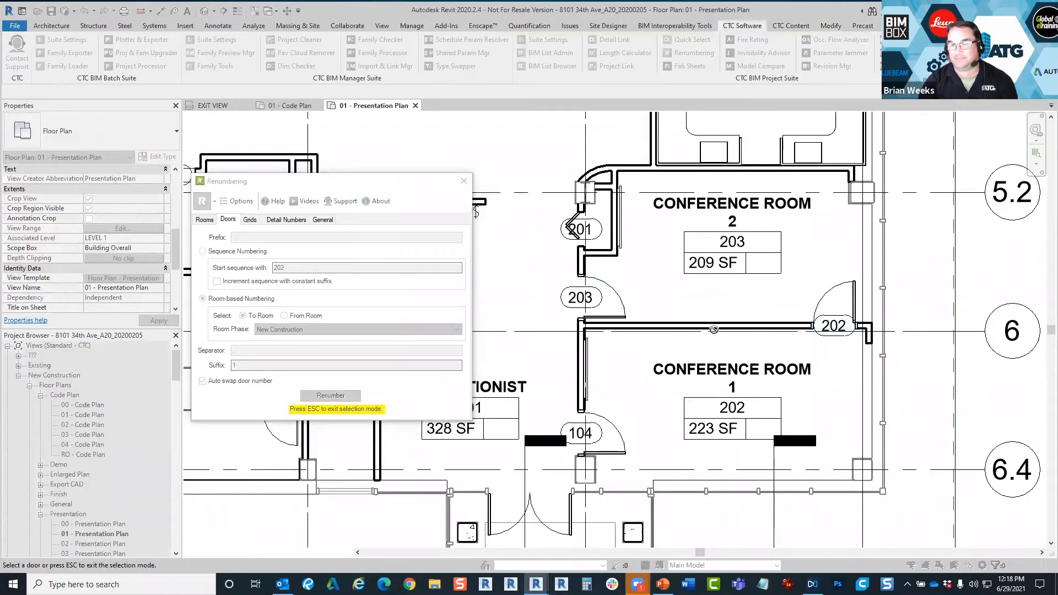
right_click(680, 266)
left_click(709, 276)
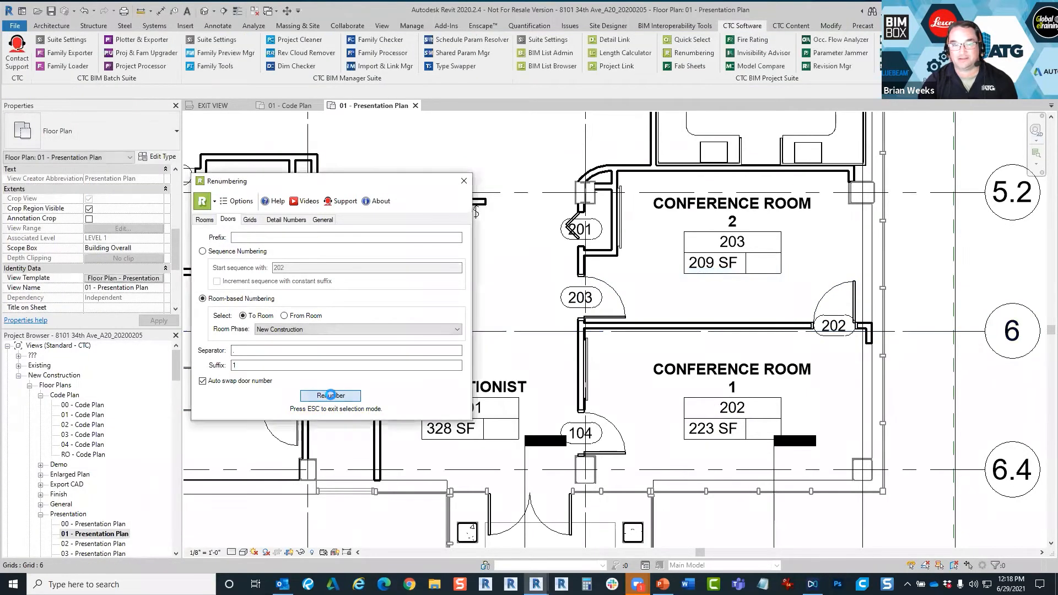
left_click(330, 396)
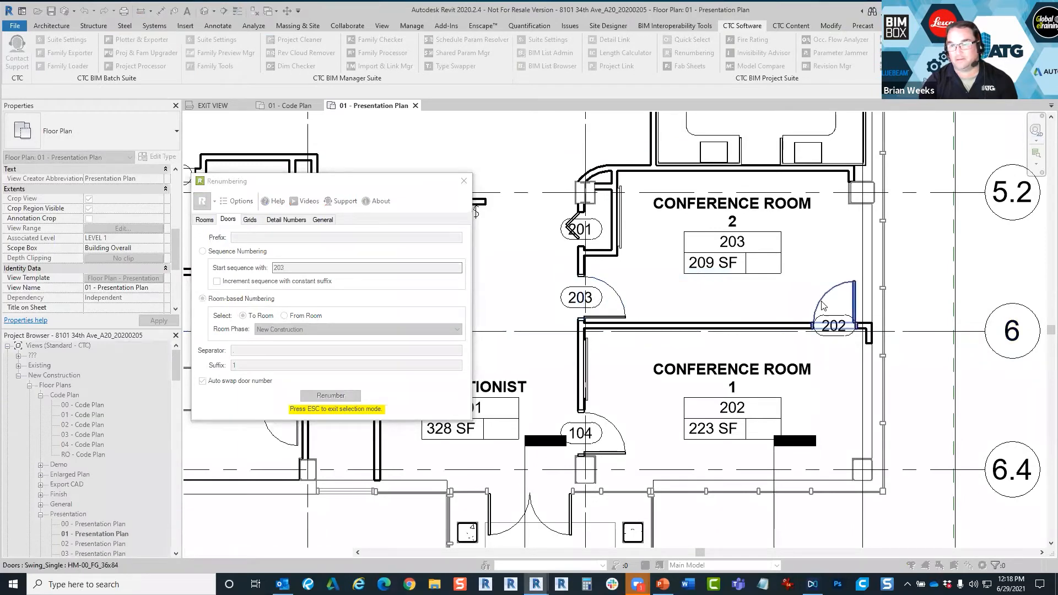
key("Escape")
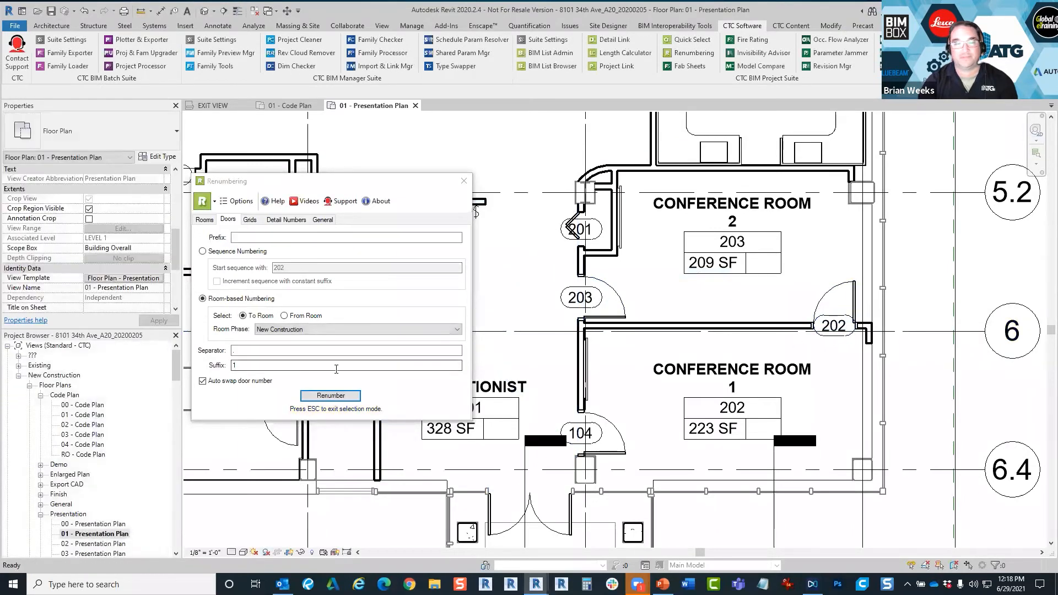
- Retry renumbering the door between the conference rooms with auto swap door number turned off, and delete that door
left_click(274, 349)
left_click(225, 381)
left_click_drag(243, 351, 198, 352)
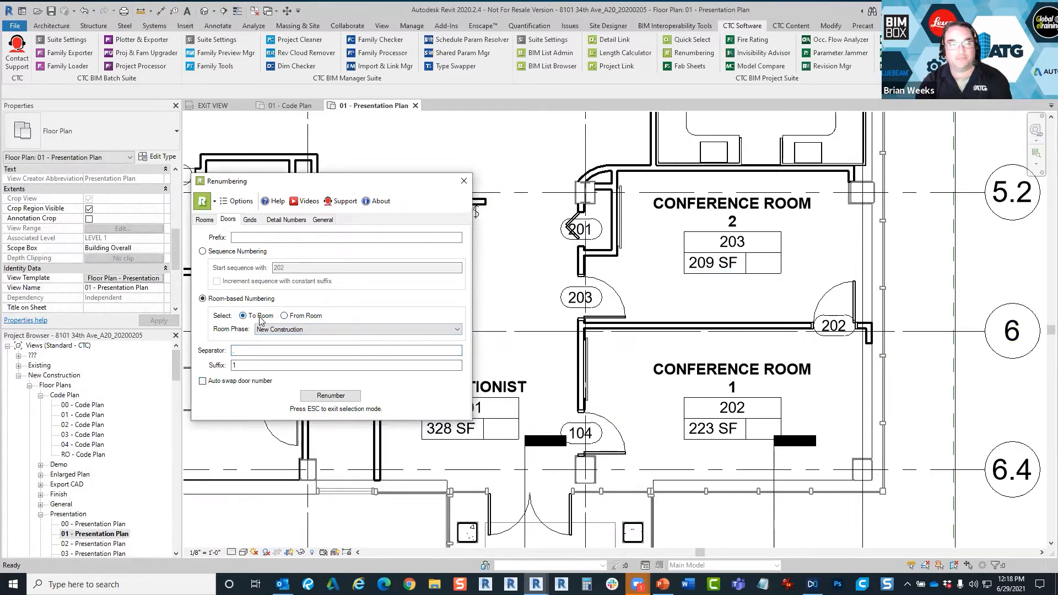
left_click(331, 395)
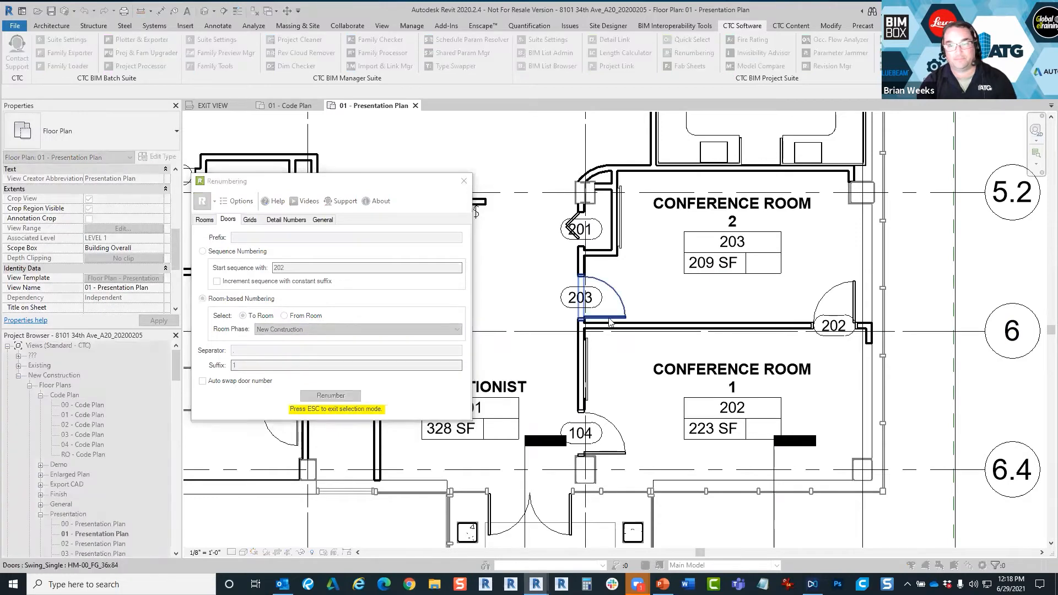
left_click(854, 325)
key("Escape")
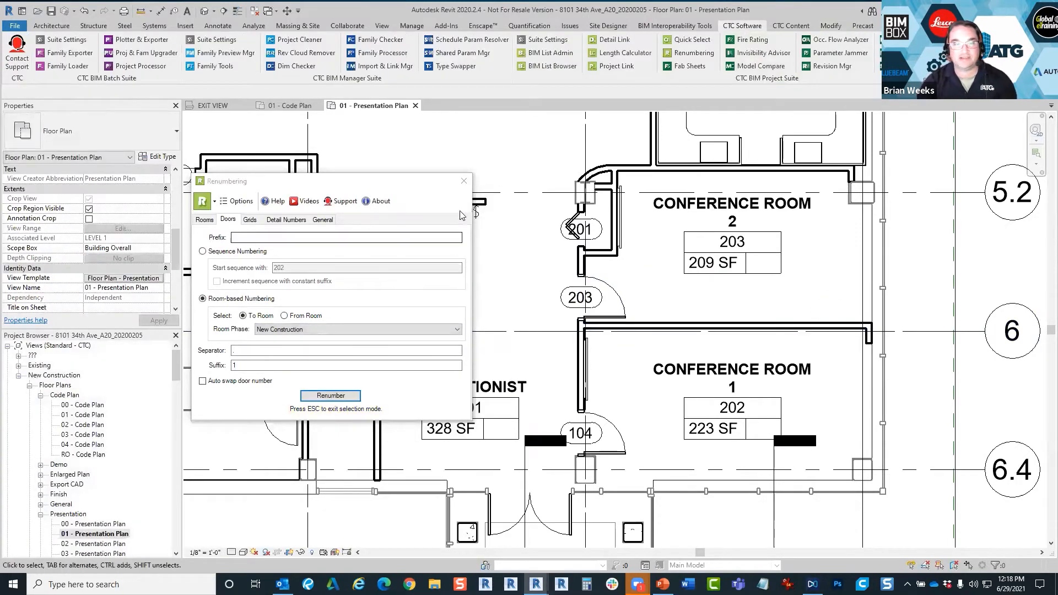
- Place a door matching Conference Room 2's entry door in the wall between the conference rooms, swinging into Conference Room 2
left_click(463, 181)
left_click(600, 295)
right_click(621, 279)
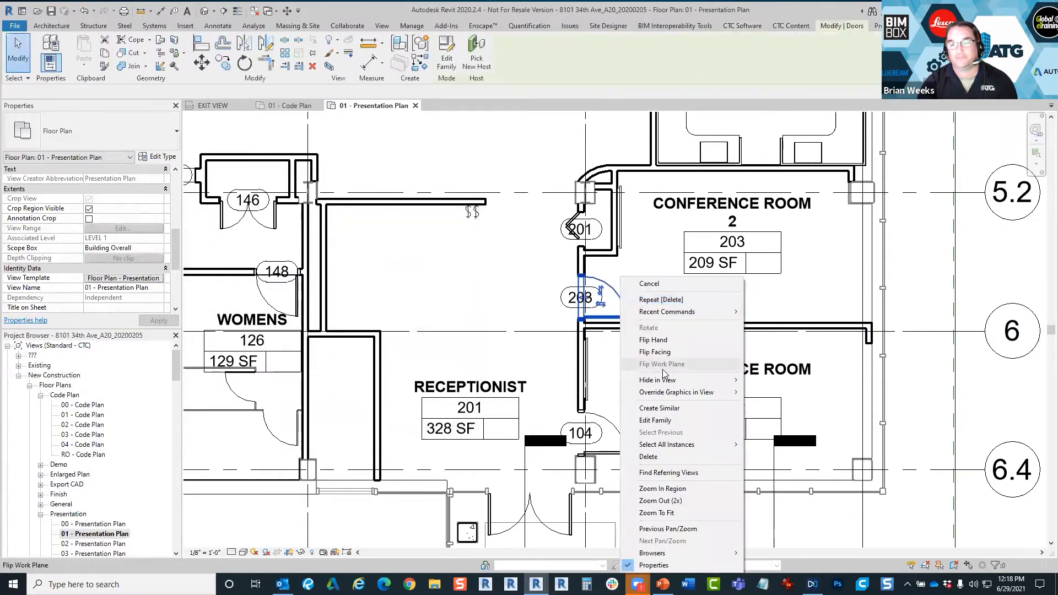
left_click(659, 408)
key("Escape")
key("Escape")
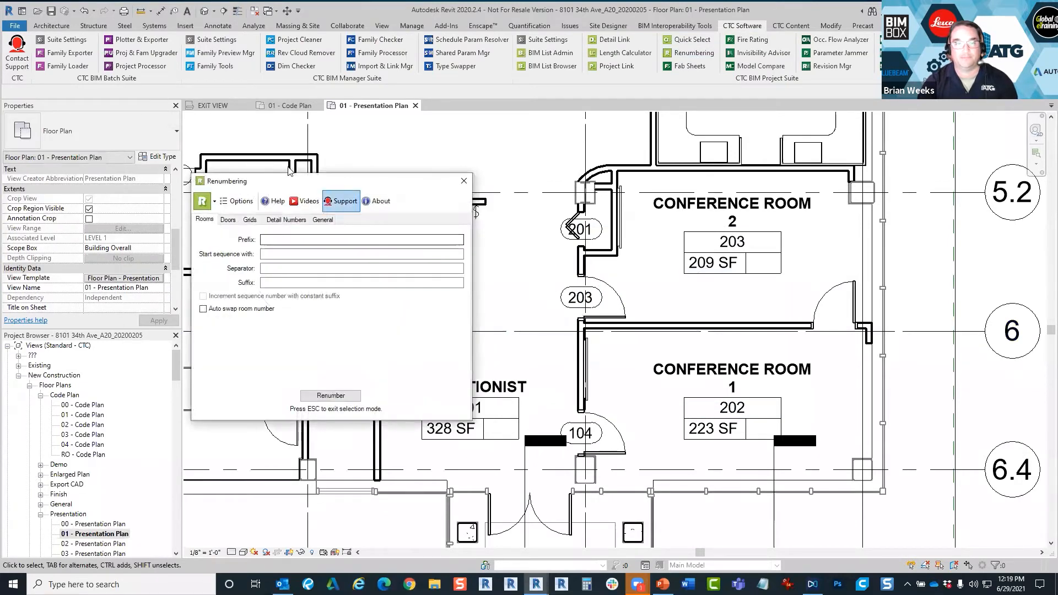
- Tag the new door between the conference rooms with a door tag matching the one on Conference Room 2's entry door
left_click(568, 306)
right_click(569, 293)
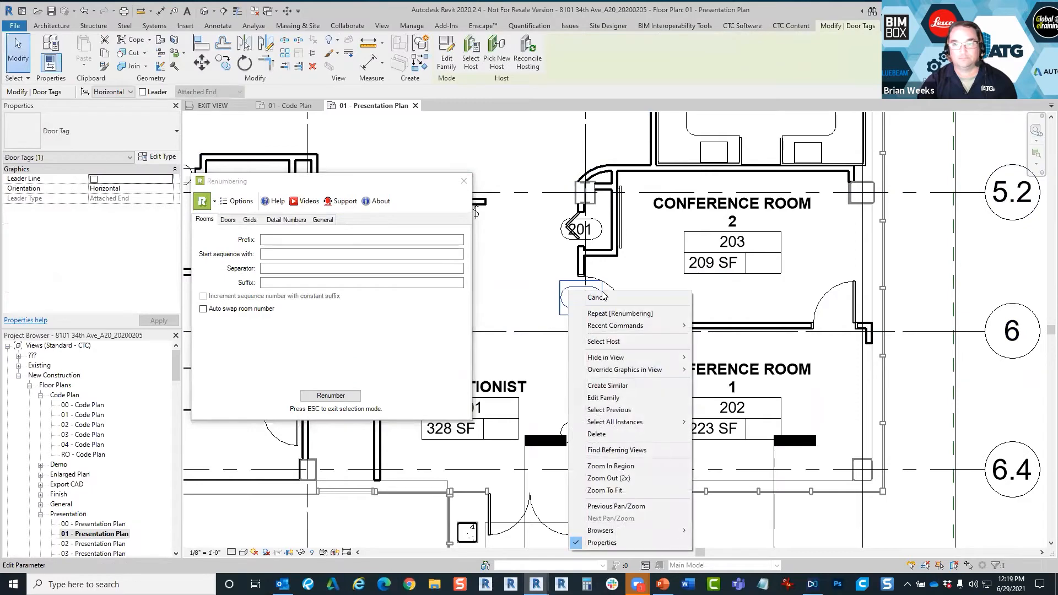
left_click(634, 393)
key("Escape")
key("Escape")
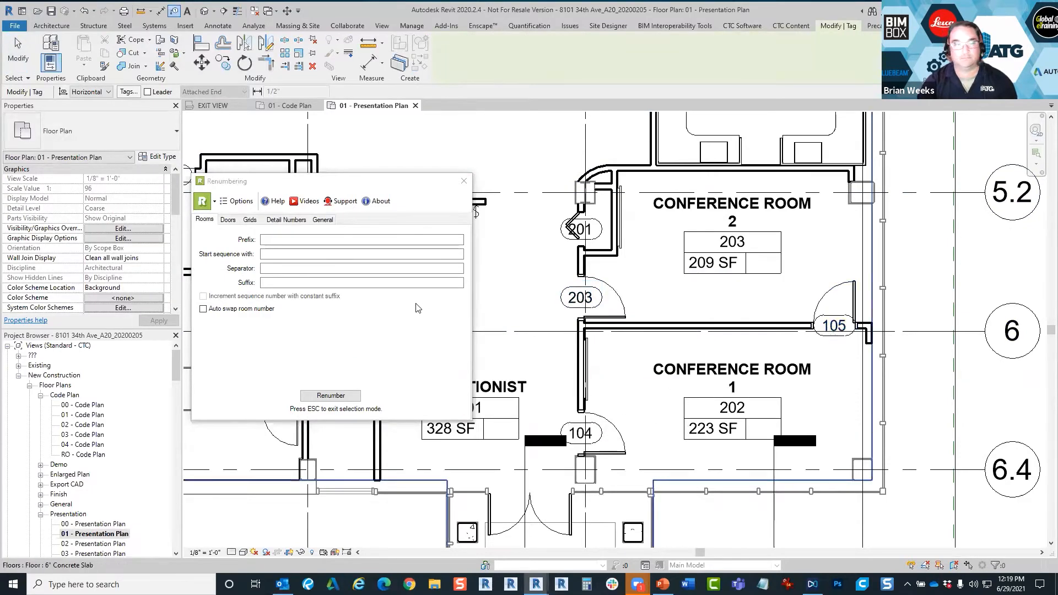
- Use room-based door numbering with auto swap and suffix A to renumber Conference Room 2's two doors as 203A and 203B
left_click(228, 219)
left_click(222, 299)
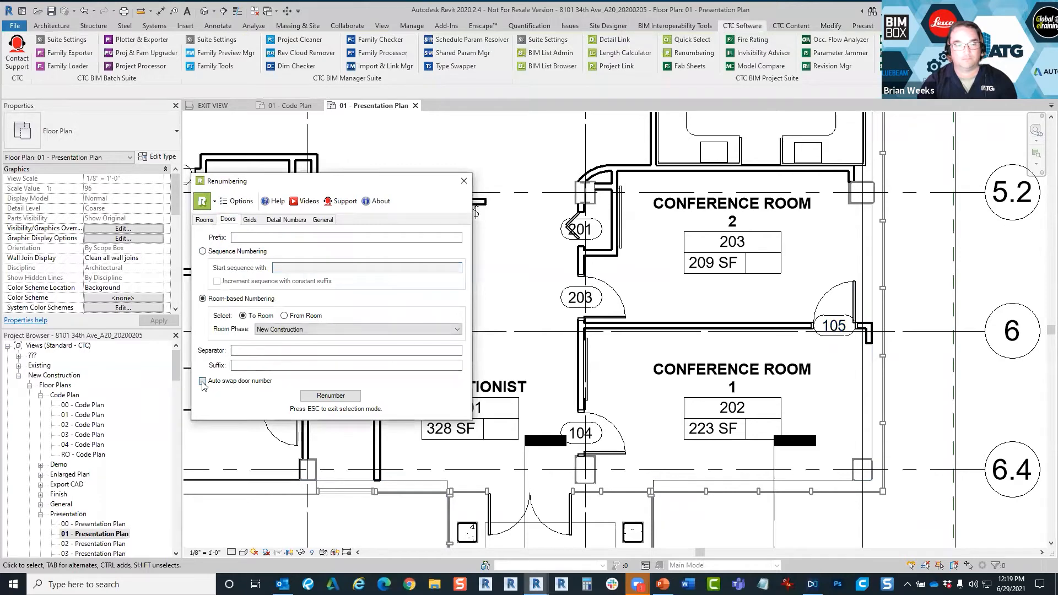
left_click(322, 396)
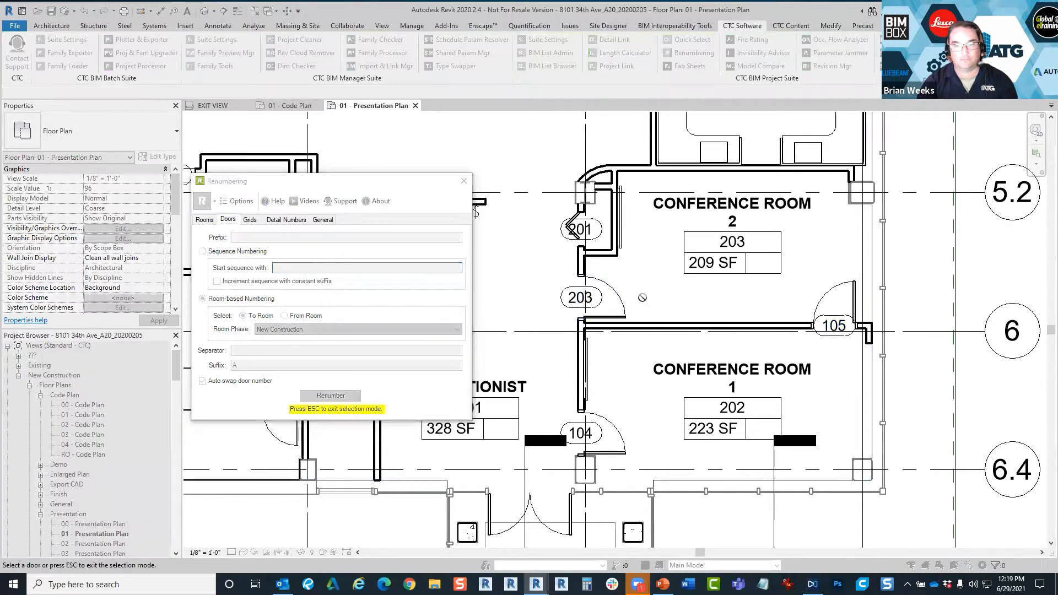
left_click(819, 308)
right_click(530, 215)
left_click(543, 214)
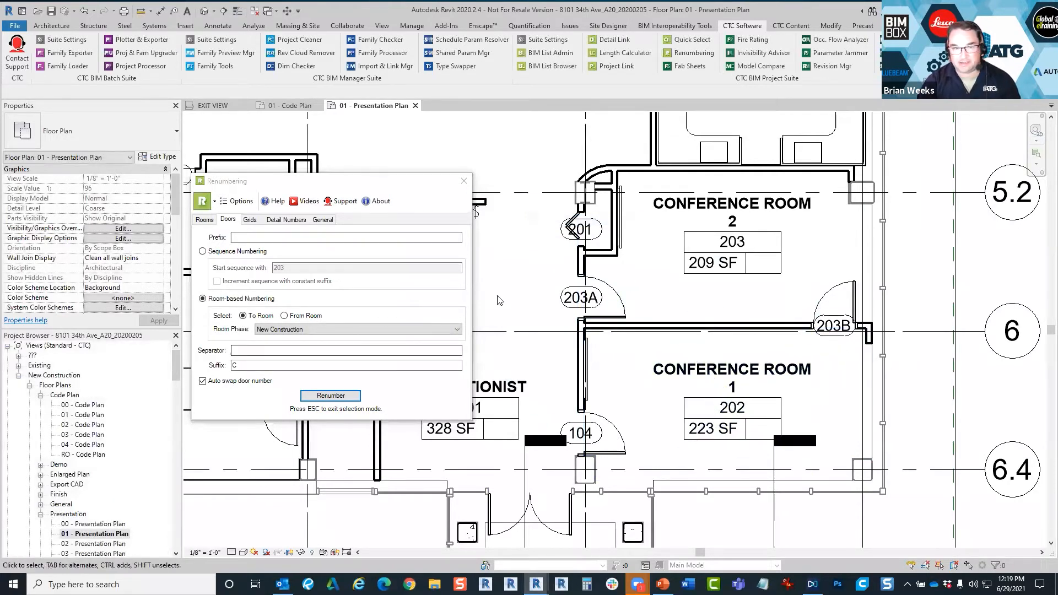
- Set the door separator to a period and the suffix to 1, and renumber Conference Room 2's doors as 203.1 and 203.2
left_click(259, 351)
type(".")
key("Tab")
type("1")
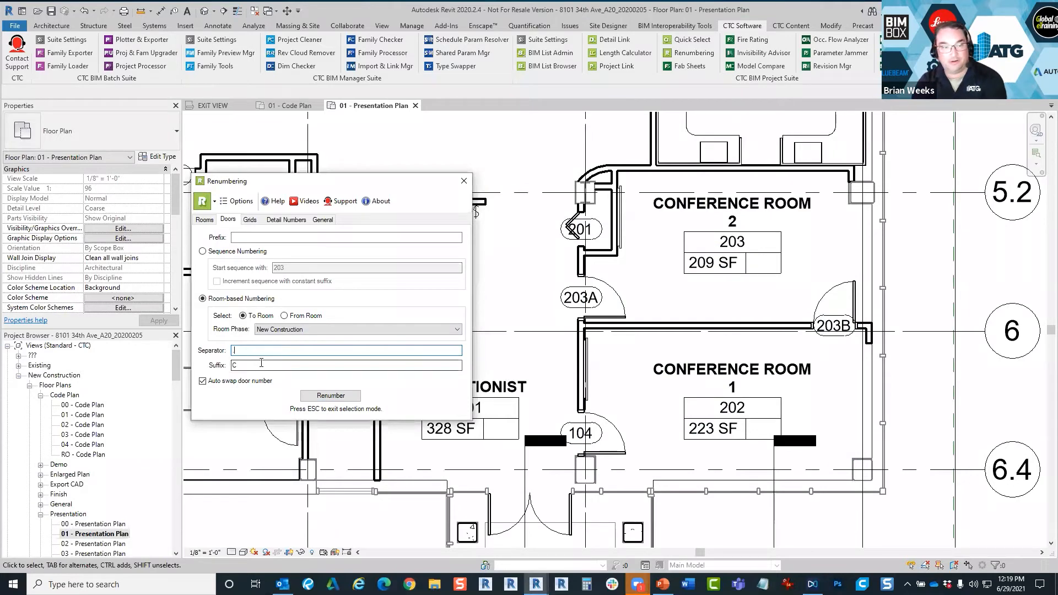
left_click(331, 396)
left_click(629, 326)
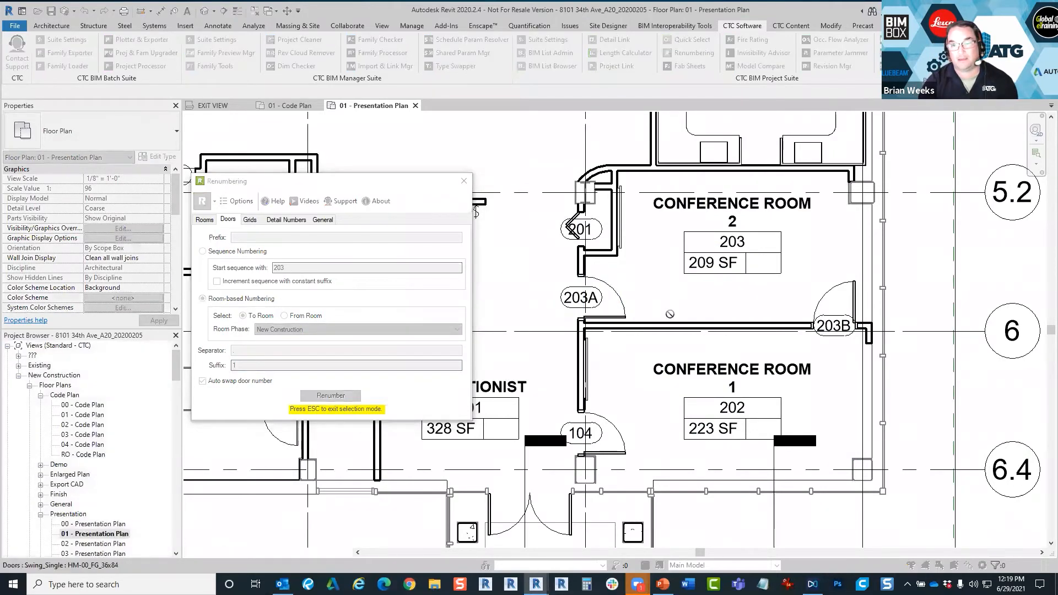
left_click(836, 317)
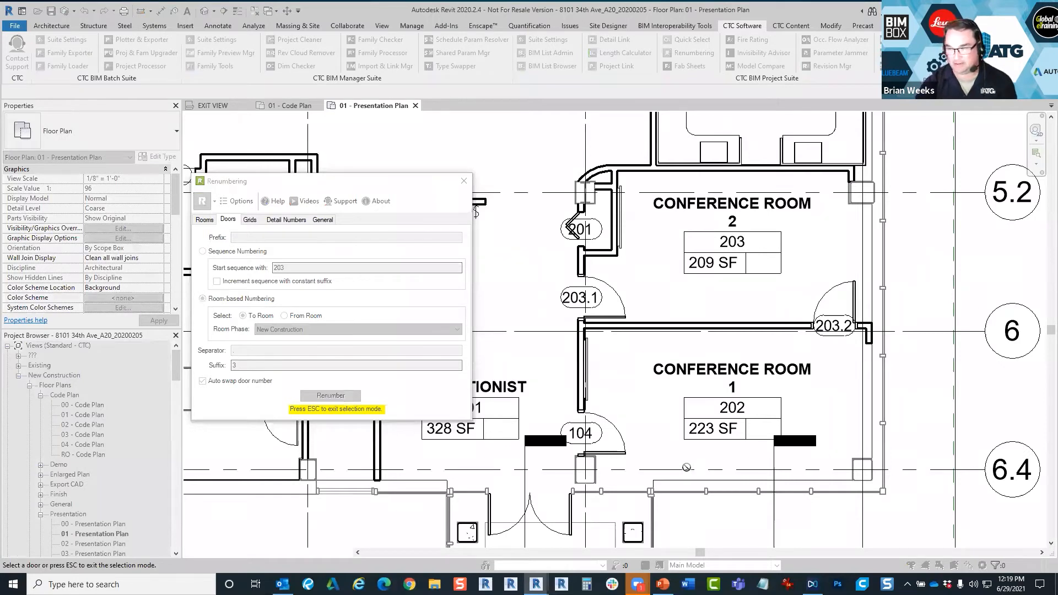
left_click(476, 236)
right_click(520, 241)
left_click(537, 248)
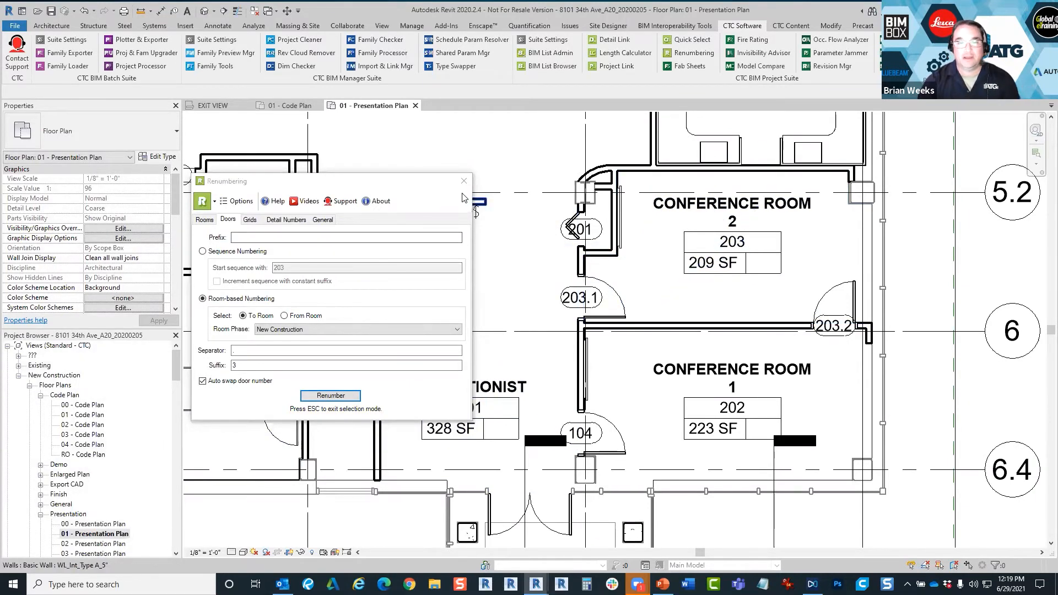
- Switch to the 01 - Code Plan view and close the Renumbering tool
scroll(645, 282, "down", 3)
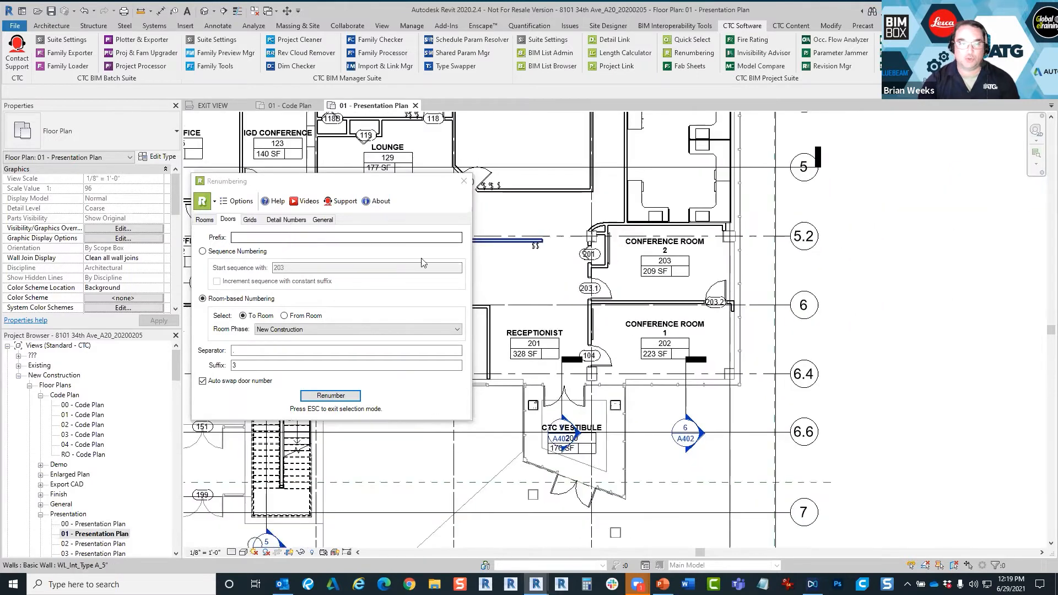
scroll(805, 255, "down", 5)
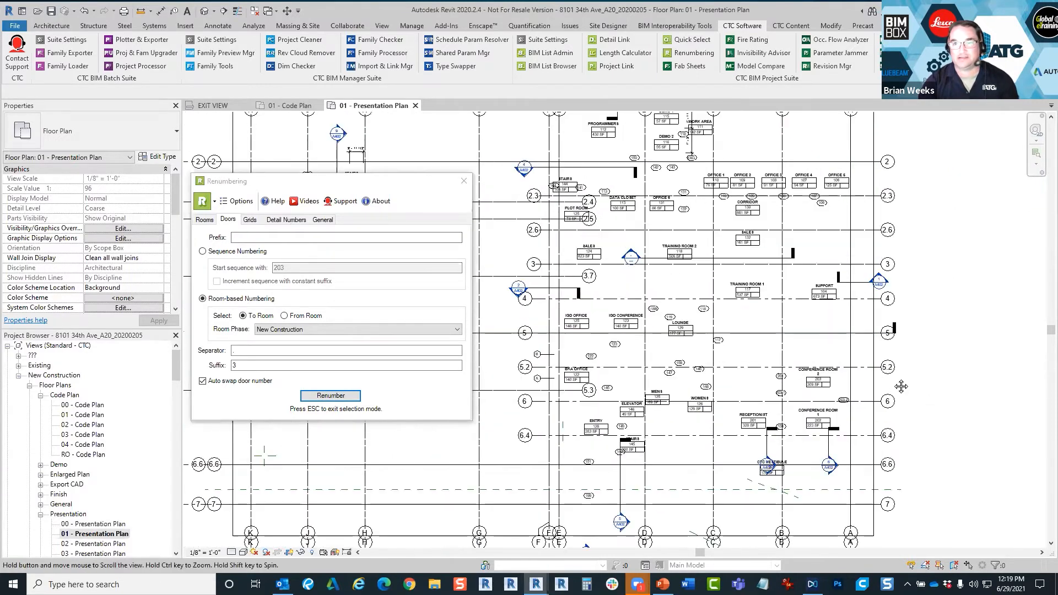
left_click(292, 107)
scroll(620, 234, "down", 6)
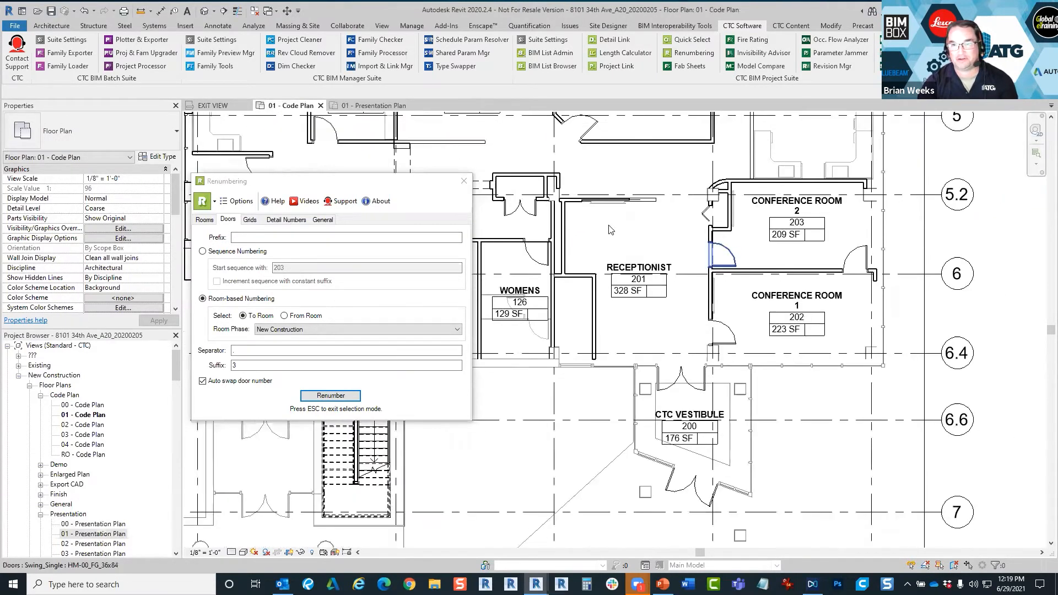
middle_click_drag(629, 422, 696, 592)
left_click(465, 182)
scroll(689, 343, "up", 3)
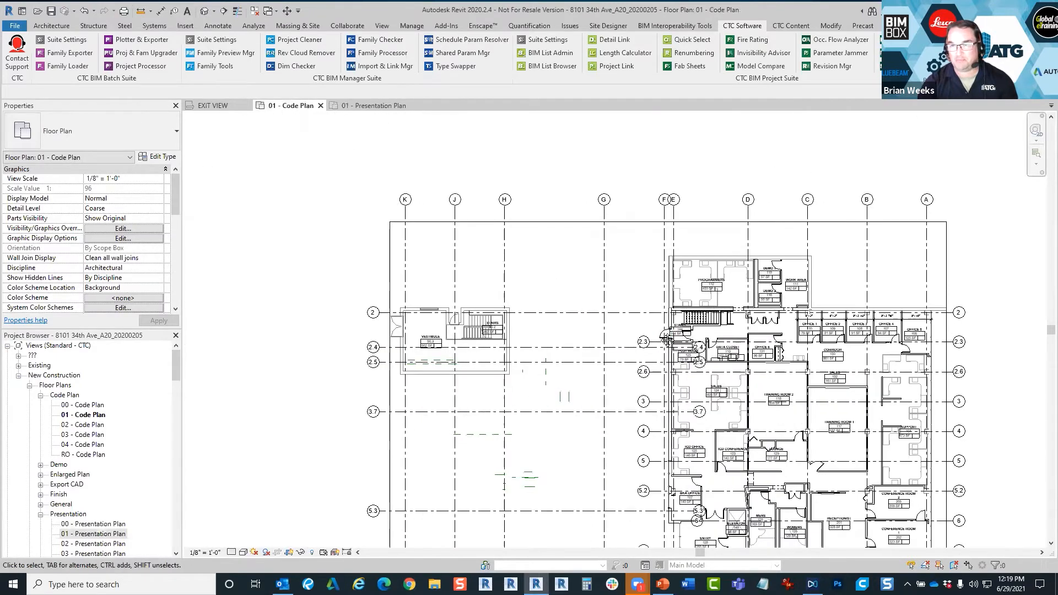
scroll(689, 343, "up", 2)
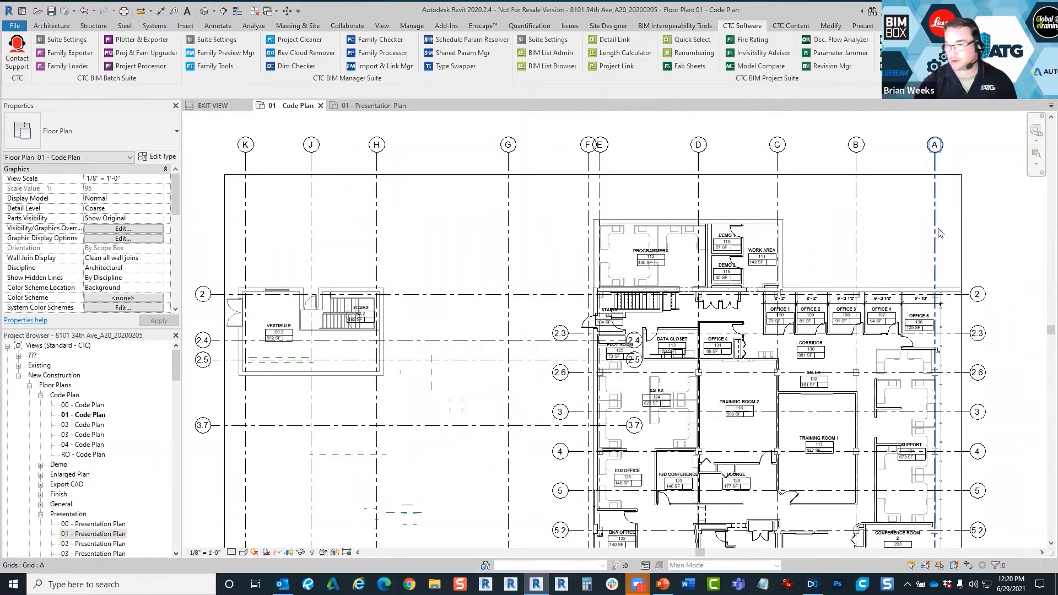
middle_click_drag(365, 180, 401, 218)
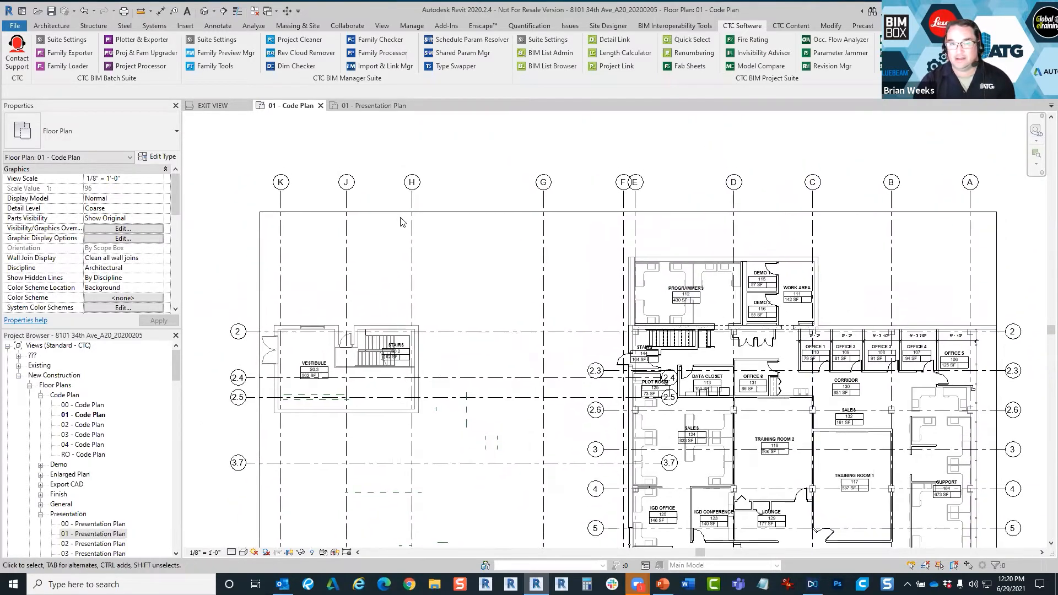
- Try to rename grid K as A
double_click(281, 183)
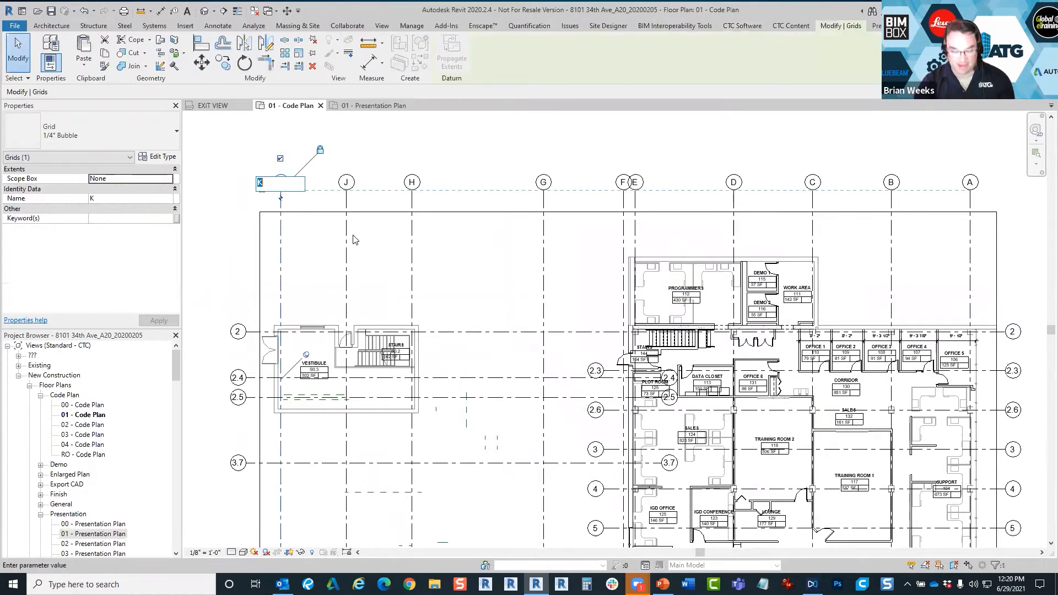
key("Caps_Lock")
type("A")
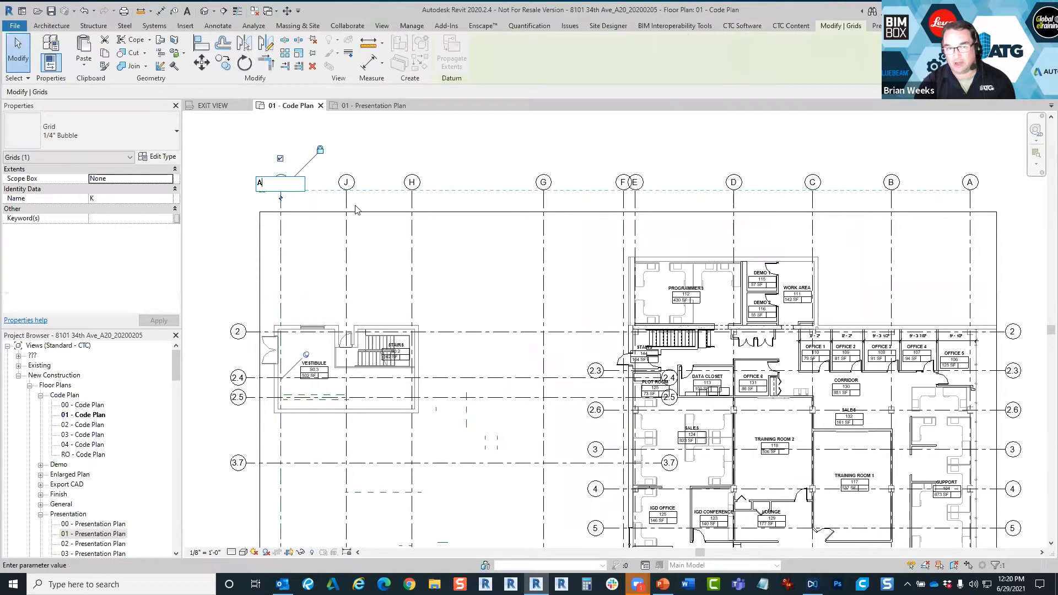
key("Return")
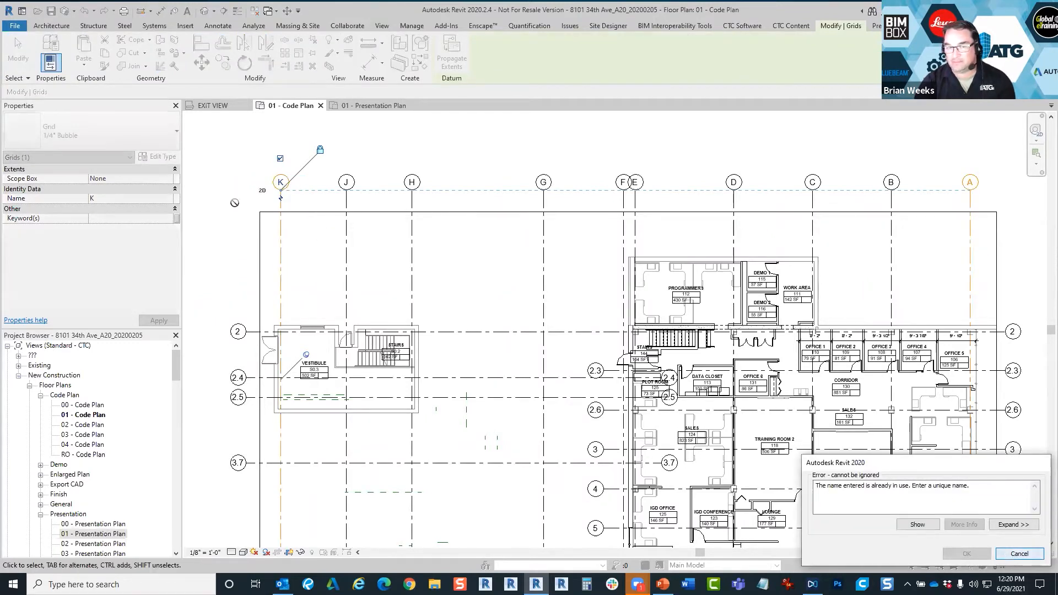
left_click(1020, 554)
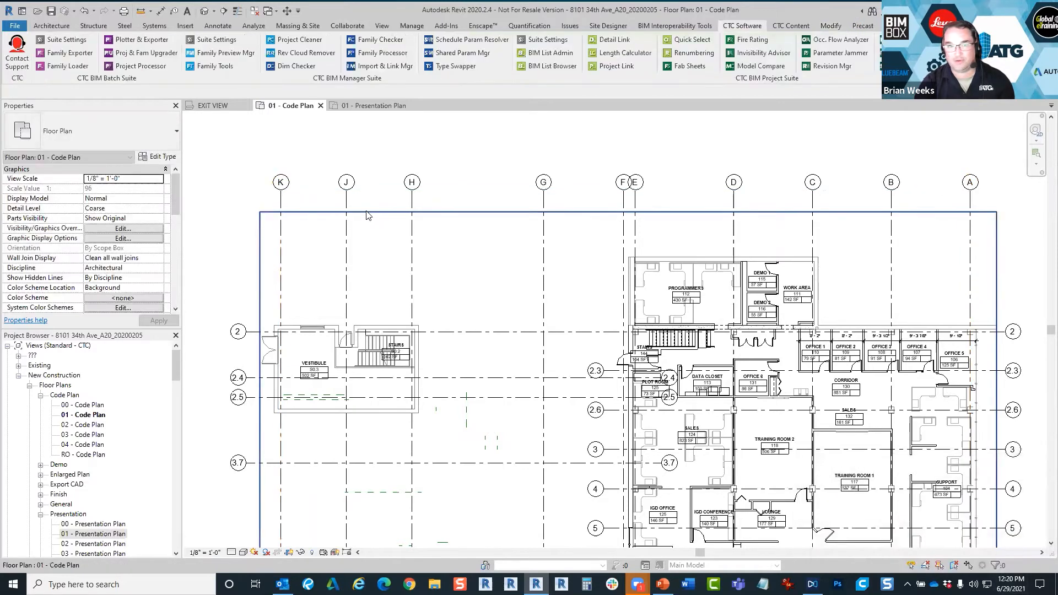
- Rename grids K, J and H manually as AX, BX and CX
left_click(284, 186)
left_click(282, 183)
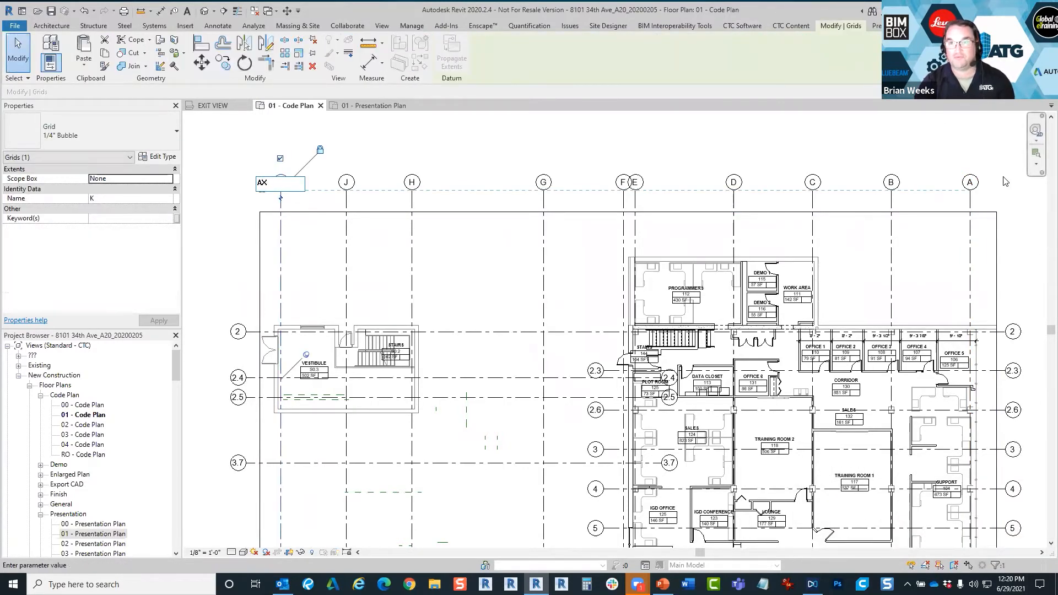
key("Return")
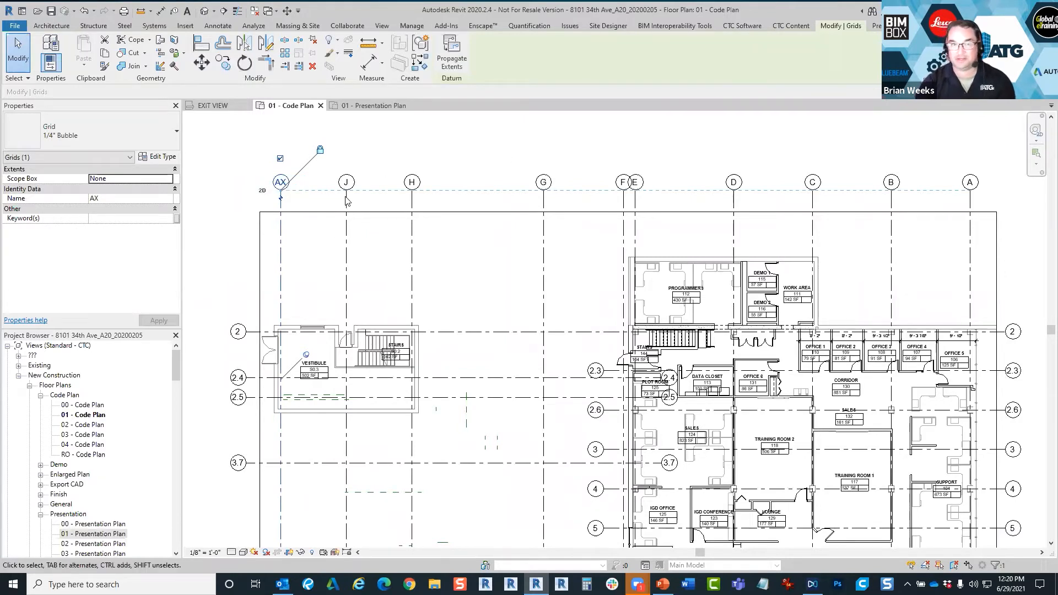
left_click(347, 184)
left_click(347, 184)
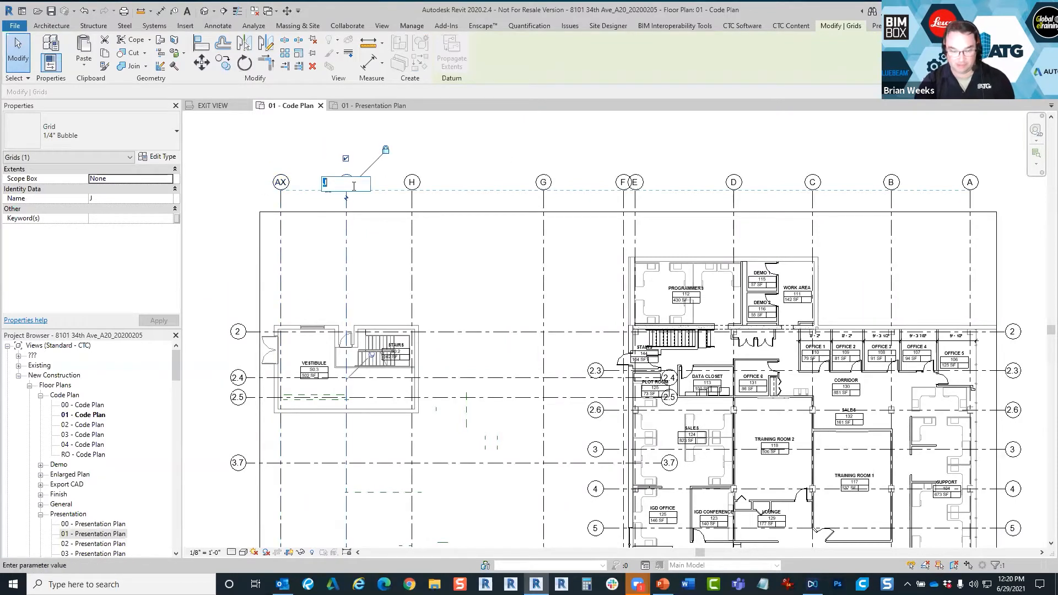
type("BX")
key("Return")
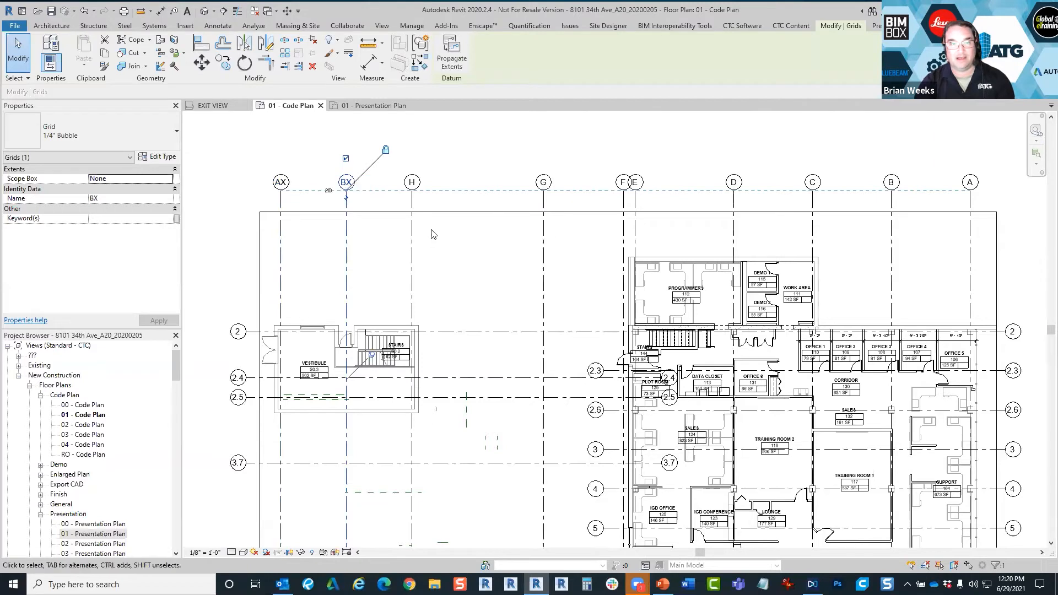
left_click(412, 182)
left_click(411, 182)
type("CX")
key("Return")
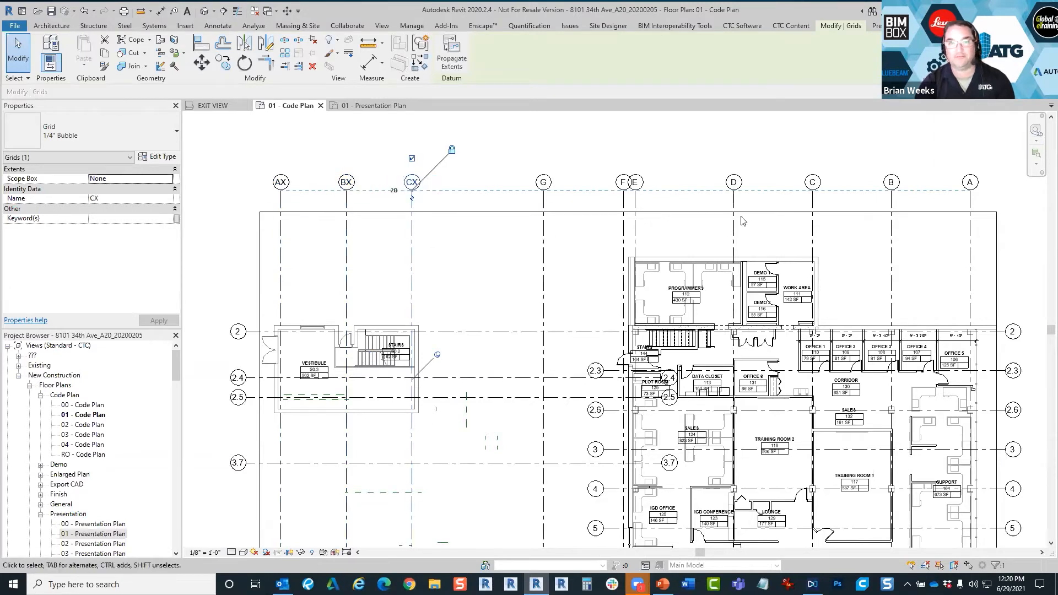
- Manually rename the rightmost grid A as J and grid AX as A
left_click(970, 182)
left_click(971, 182)
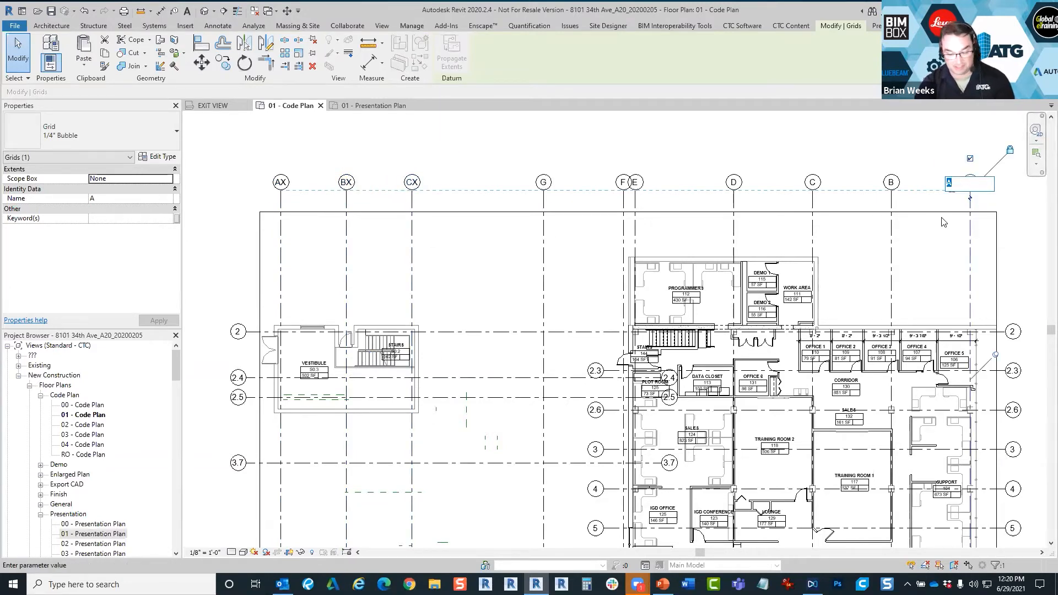
key("Return")
left_click(280, 182)
left_click(280, 181)
type("A")
key("Return")
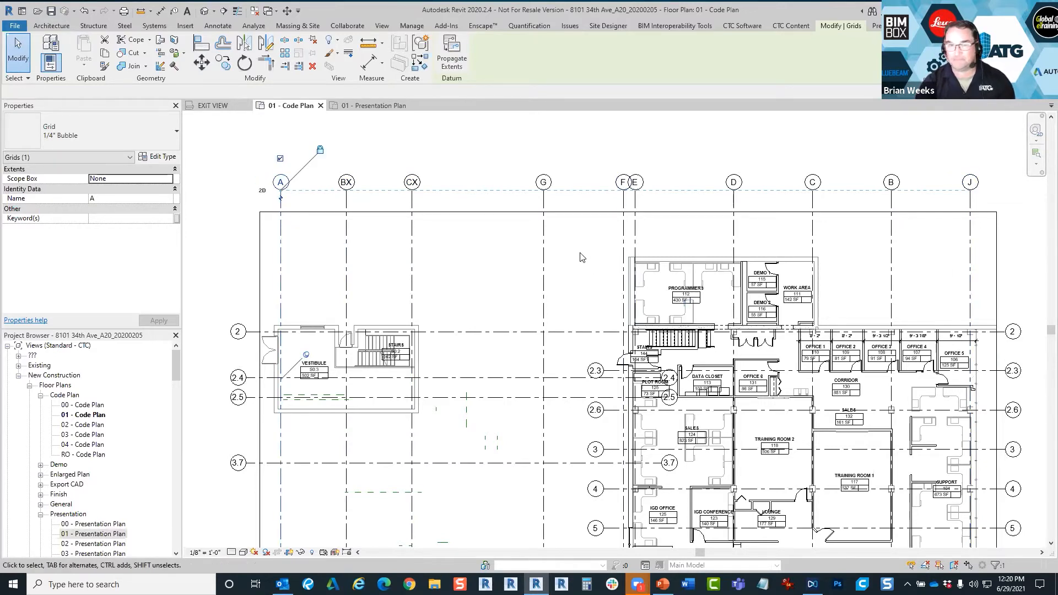
- Undo all the manual grid renames
left_click(551, 250)
key("ctrl+z")
key("ctrl+z")
key("ctrl+z")
key("ctrl+z")
key("ctrl+z")
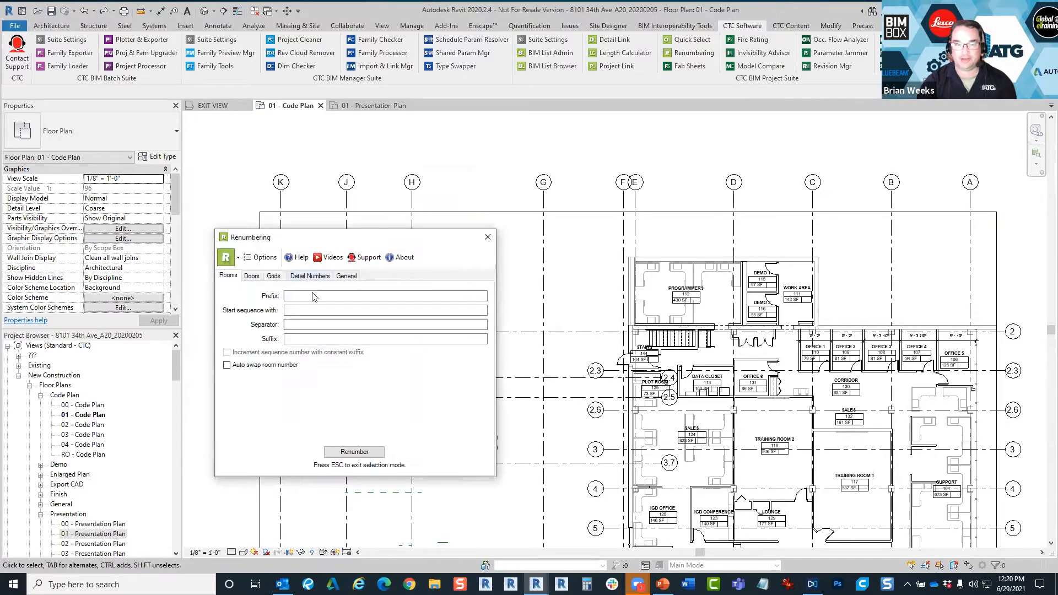
- Start grid renumbering in the Renumbering tool with auto swap enabled and the sequence starting at A
left_click(273, 275)
left_click(226, 365)
left_click(386, 311)
type("A")
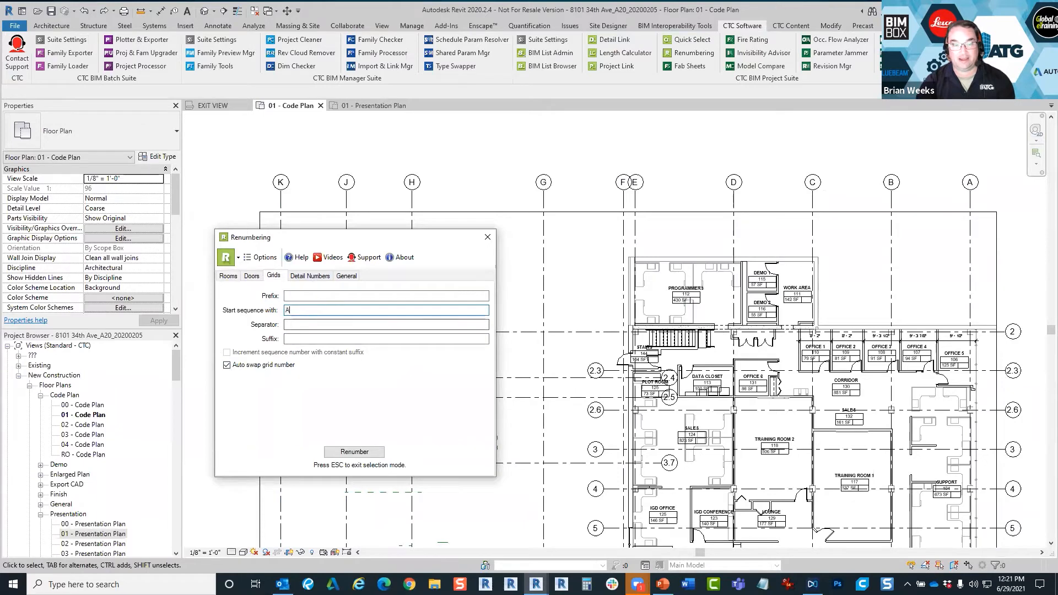
left_click(364, 452)
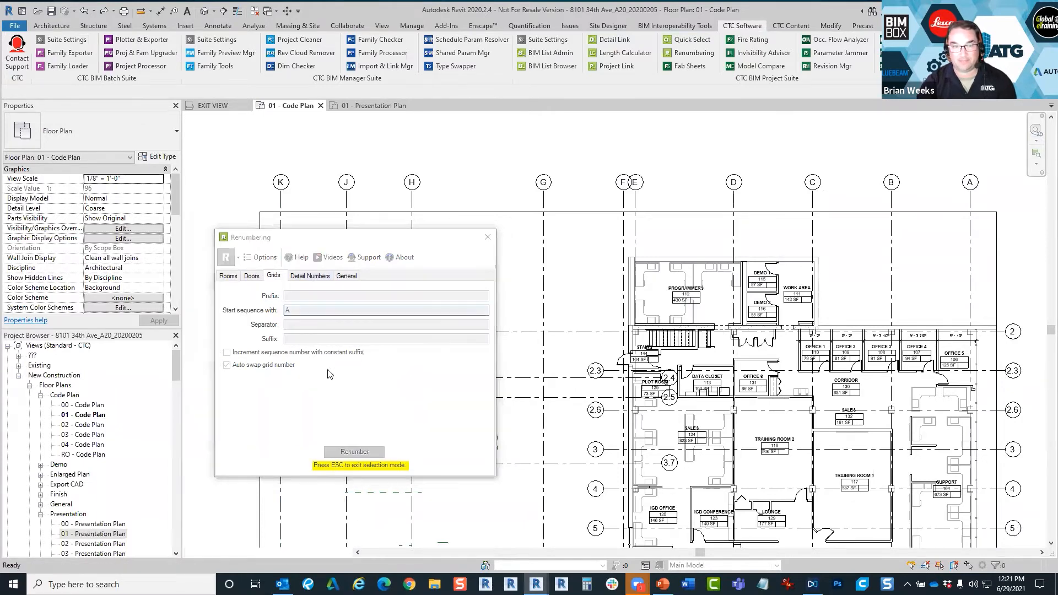
- Renumber the vertical grids from left to right as A through I, and end the grid selection
left_click(282, 185)
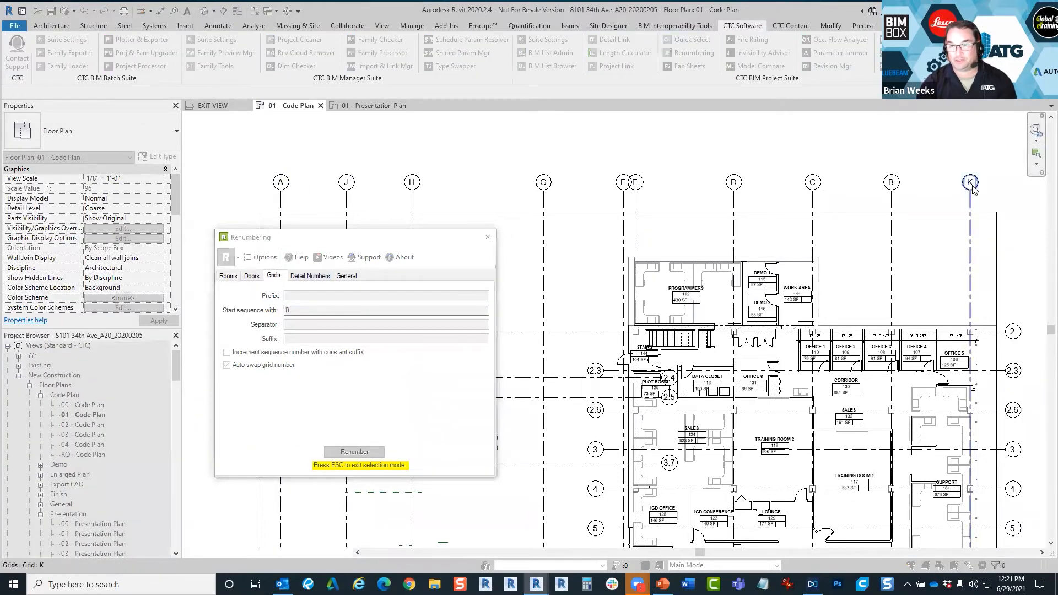
left_click(346, 182)
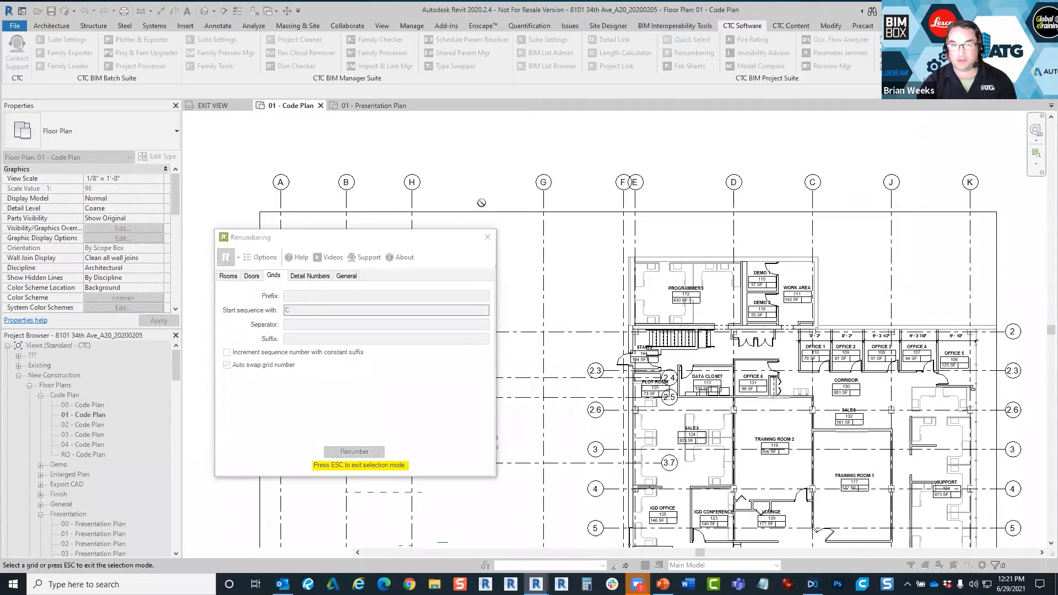
left_click(412, 182)
left_click(543, 182)
left_click(623, 182)
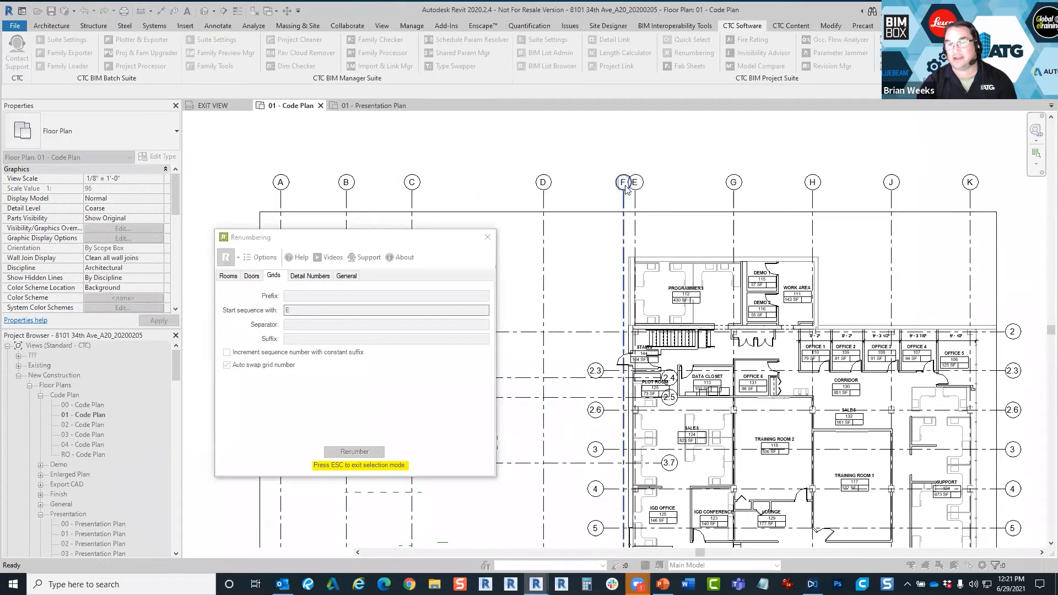
left_click(734, 182)
left_click(813, 182)
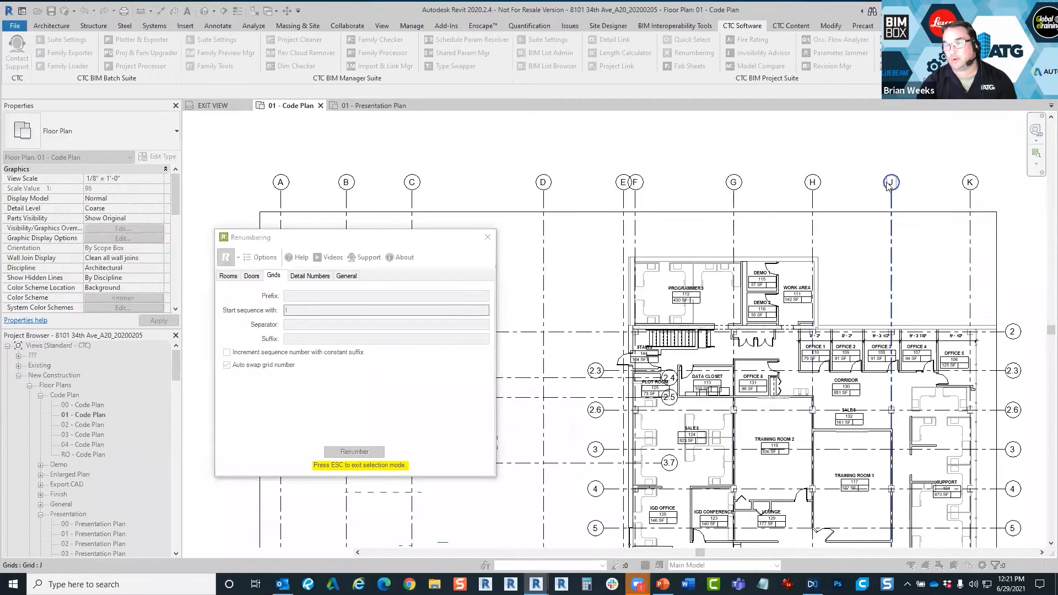
middle_click_drag(928, 288, 899, 266)
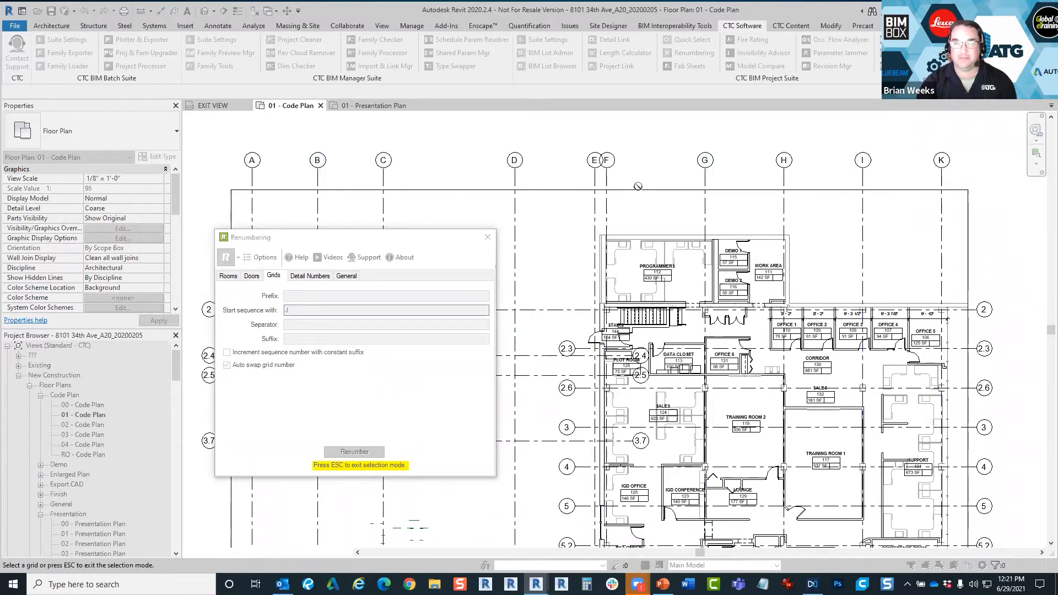
scroll(637, 163, "down", 4)
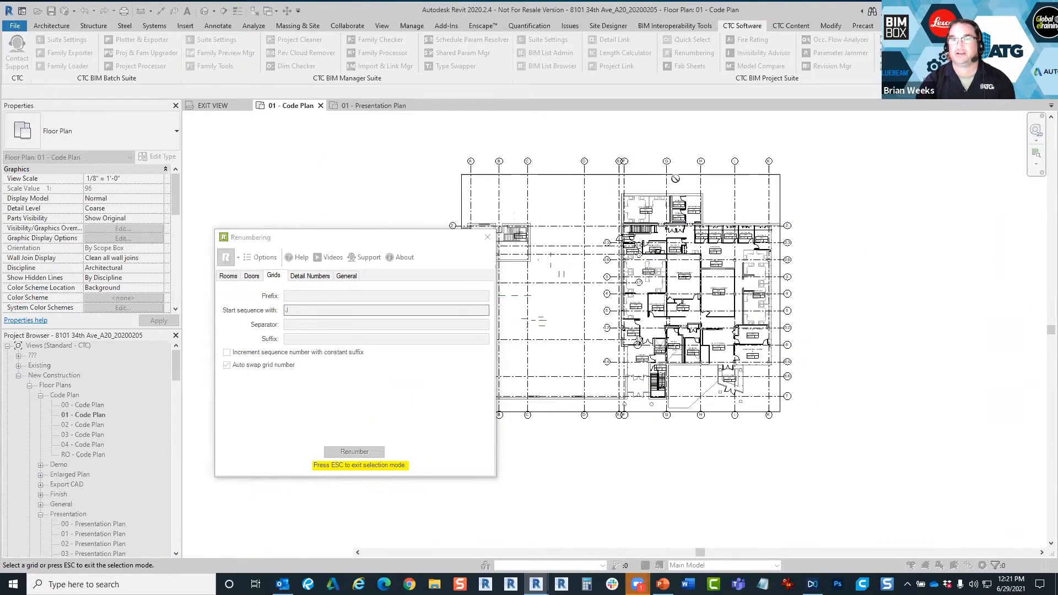
middle_click_drag(704, 163, 733, 189)
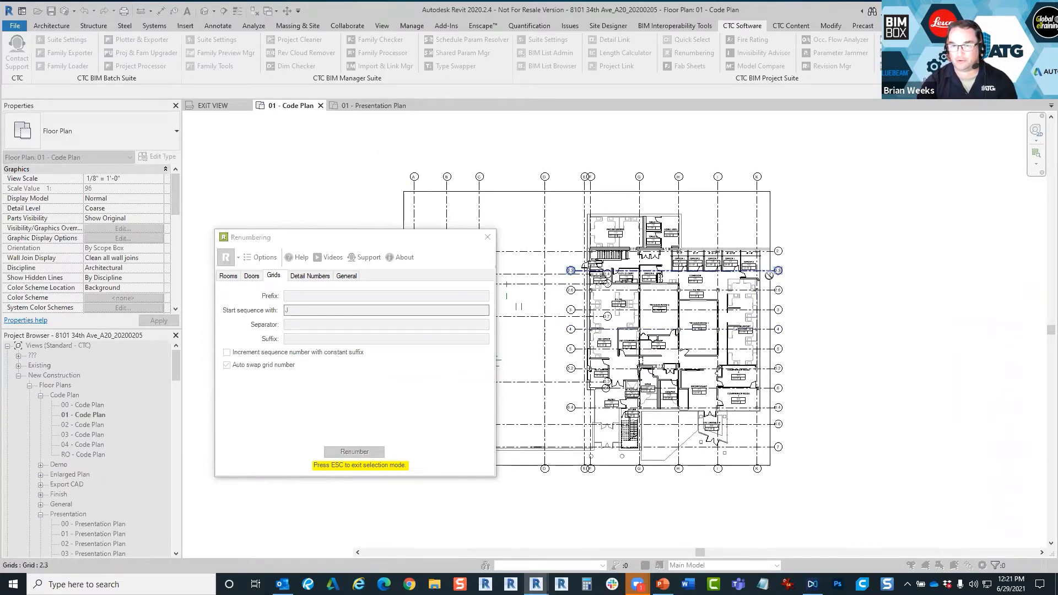
scroll(792, 275, "up", 6)
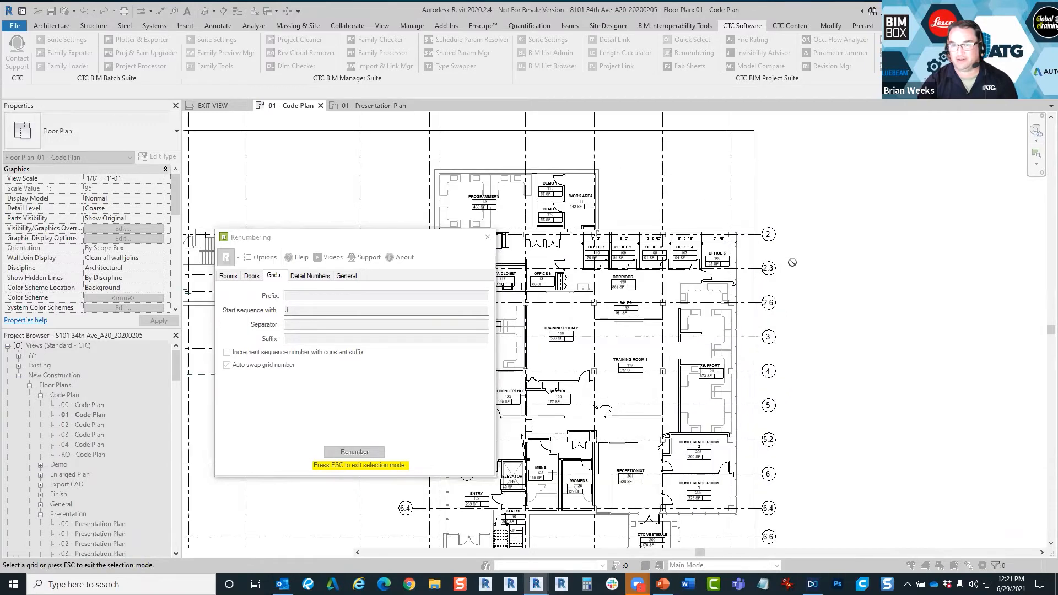
right_click(798, 192)
left_click(820, 200)
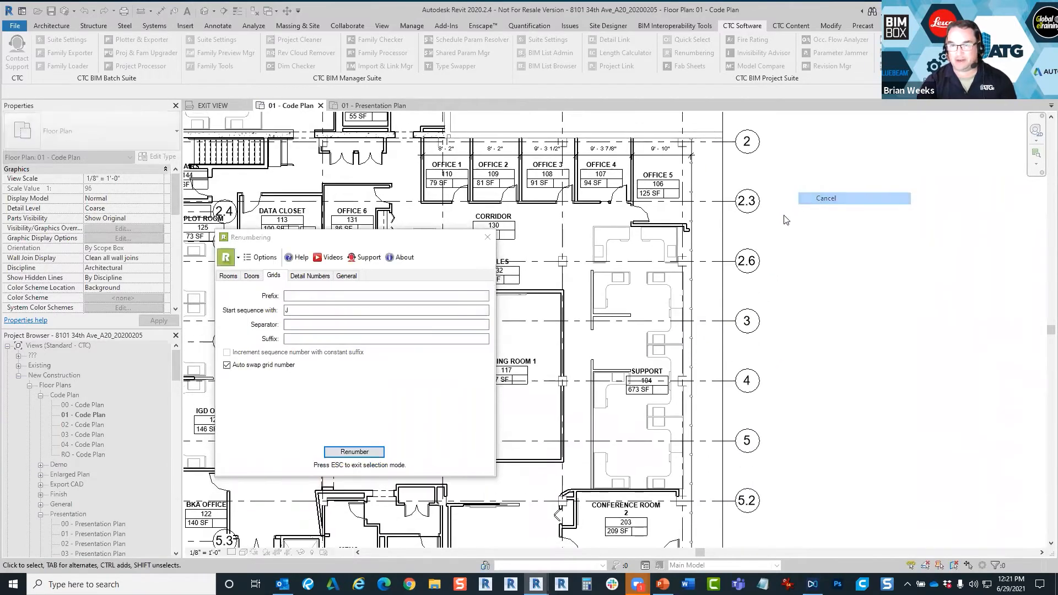
- Start the grid sequence at 1 and renumber the whole-number horizontal grids from top to bottom as 1 through 6
scroll(390, 230, "down", 1)
double_click(327, 314)
type("1")
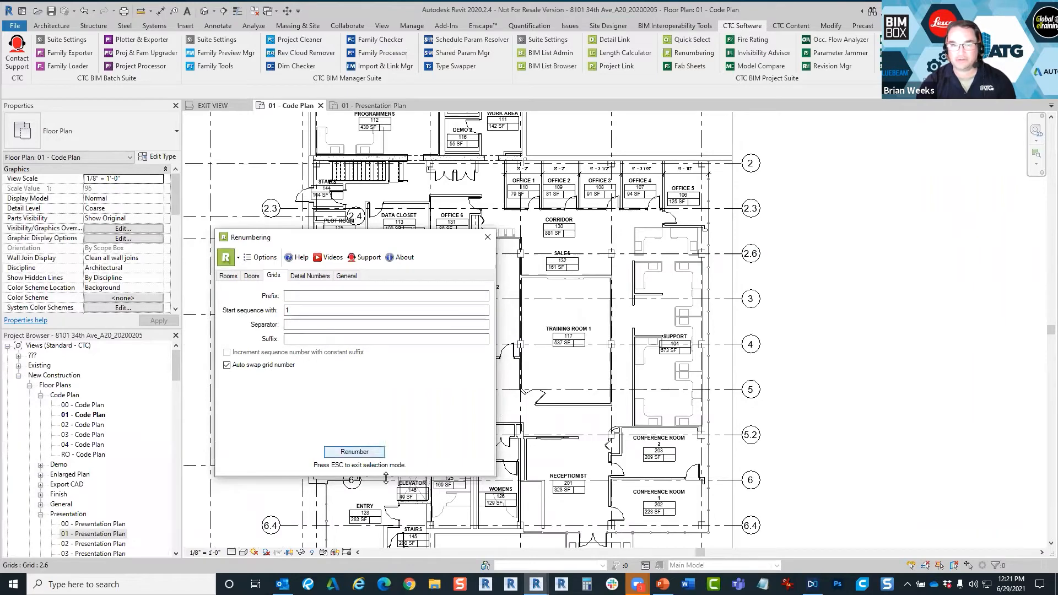
left_click(355, 452)
left_click(750, 164)
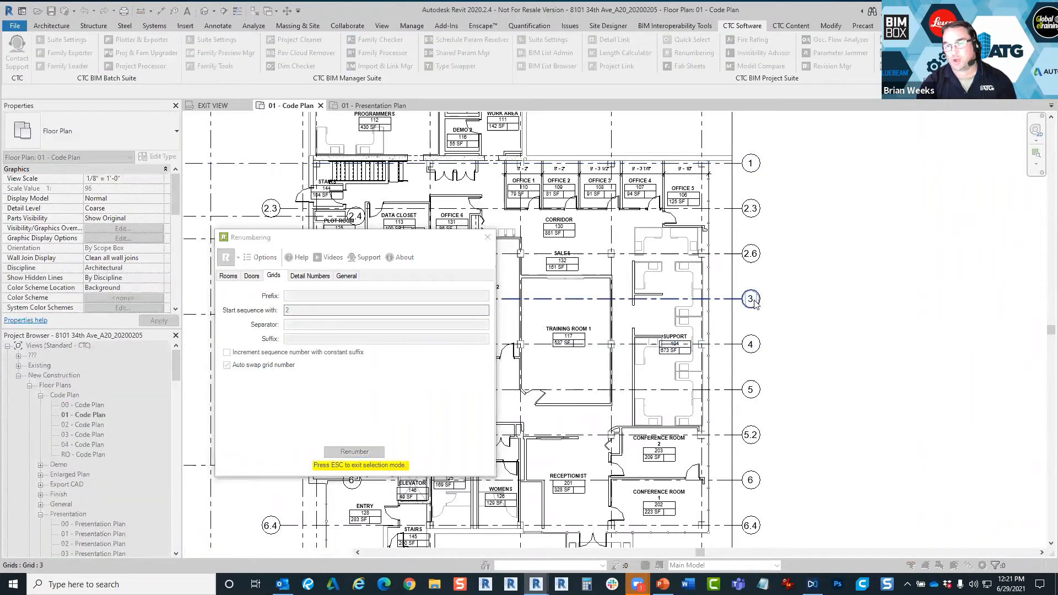
left_click(751, 344)
left_click(751, 389)
middle_click_drag(798, 457, 801, 332)
left_click(758, 360)
left_click(758, 497)
middle_click_drag(815, 200, 803, 323)
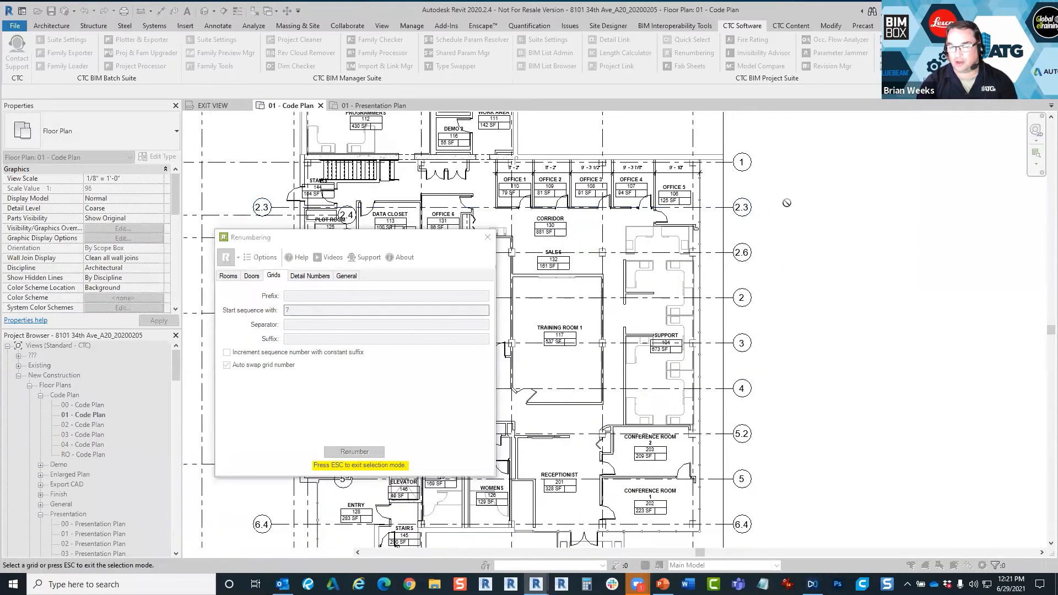
right_click(789, 205)
- Set the grid numbering to start with 1, with a period separator and the suffix 1
left_click_drag(294, 310, 227, 309)
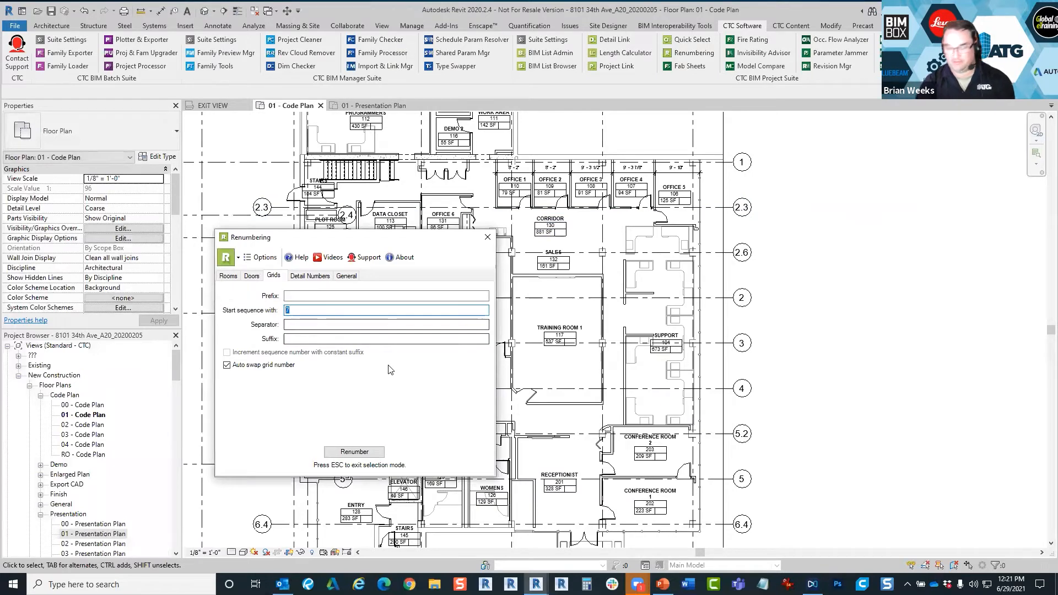
type("1")
left_click(303, 325)
type(".1")
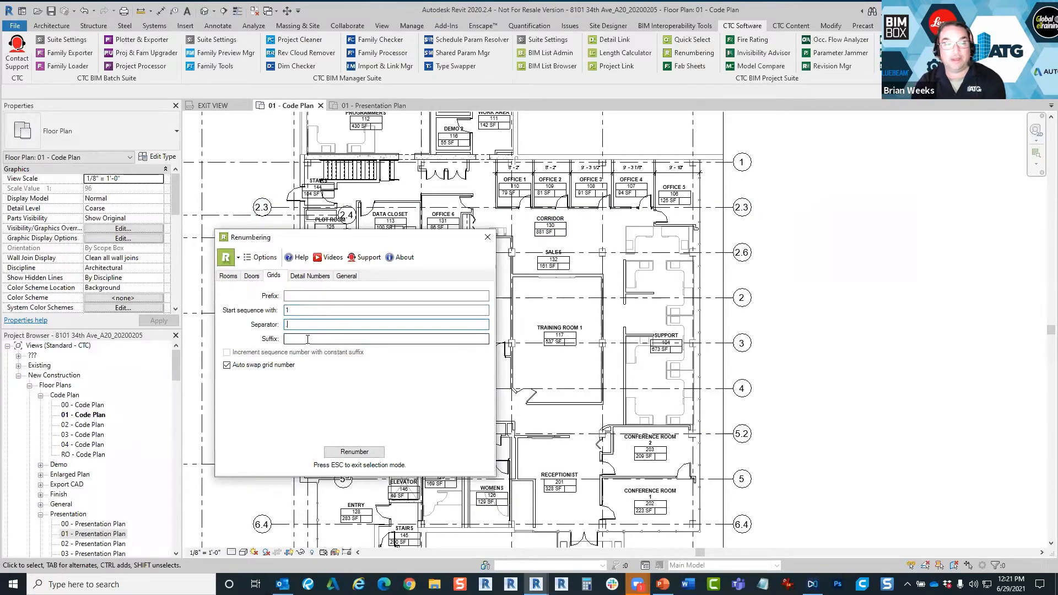
left_click_drag(307, 325, 284, 324)
key("BackSpace")
key("Tab")
type("2")
- Renumber grids 2.3 and 2.6 as 1.1 and 1.2, and close the Renumbering tool
left_click(354, 451)
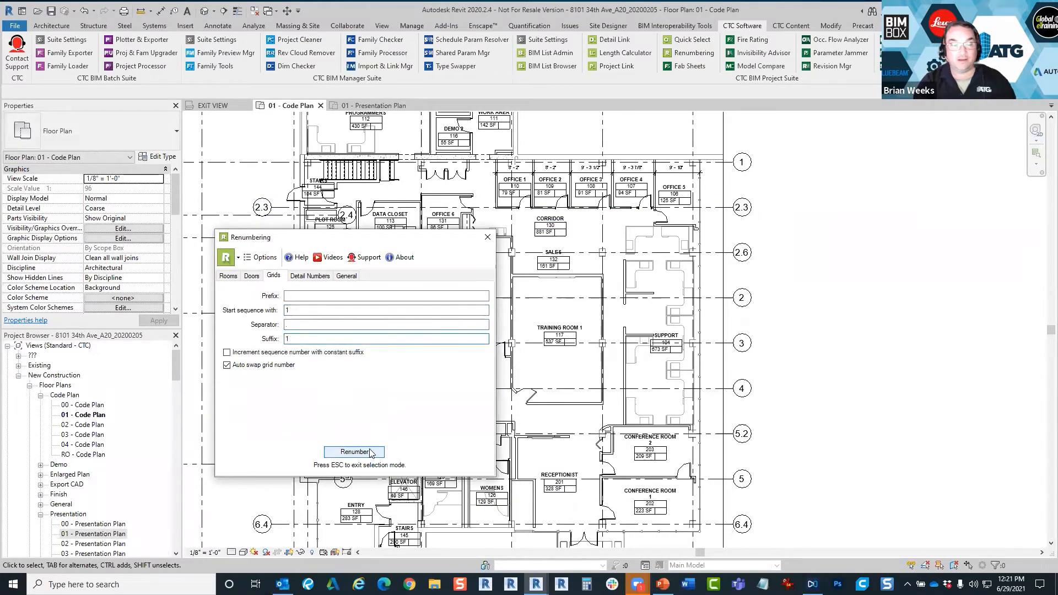
left_click(743, 209)
left_click(742, 253)
right_click(819, 365)
left_click(848, 372)
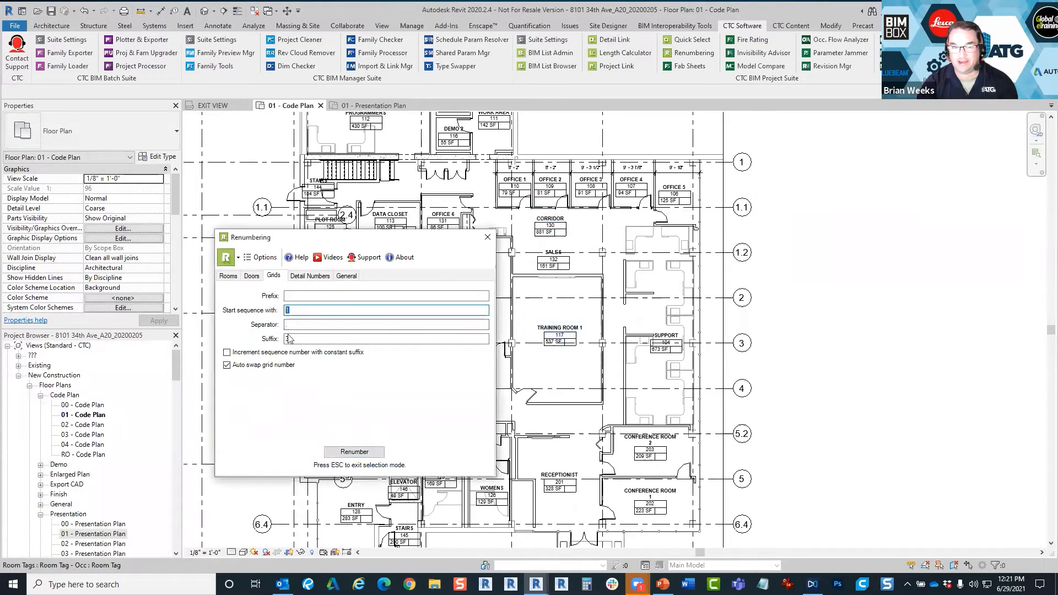
left_click(487, 237)
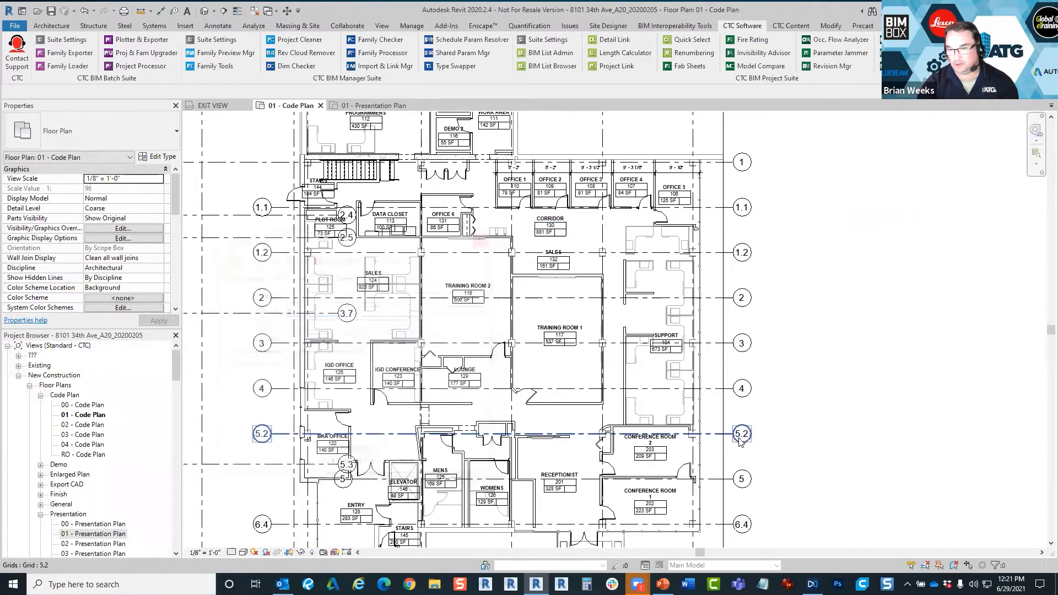
- Manually rename grid 5.2 as 4.1
double_click(742, 435)
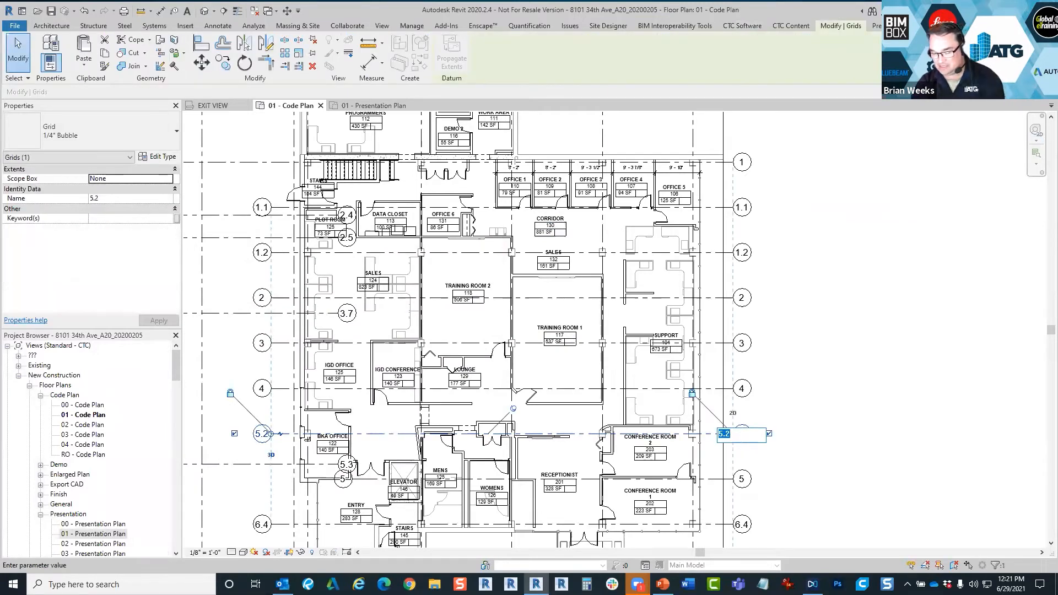
left_click(818, 421)
scroll(713, 339, "down", 5)
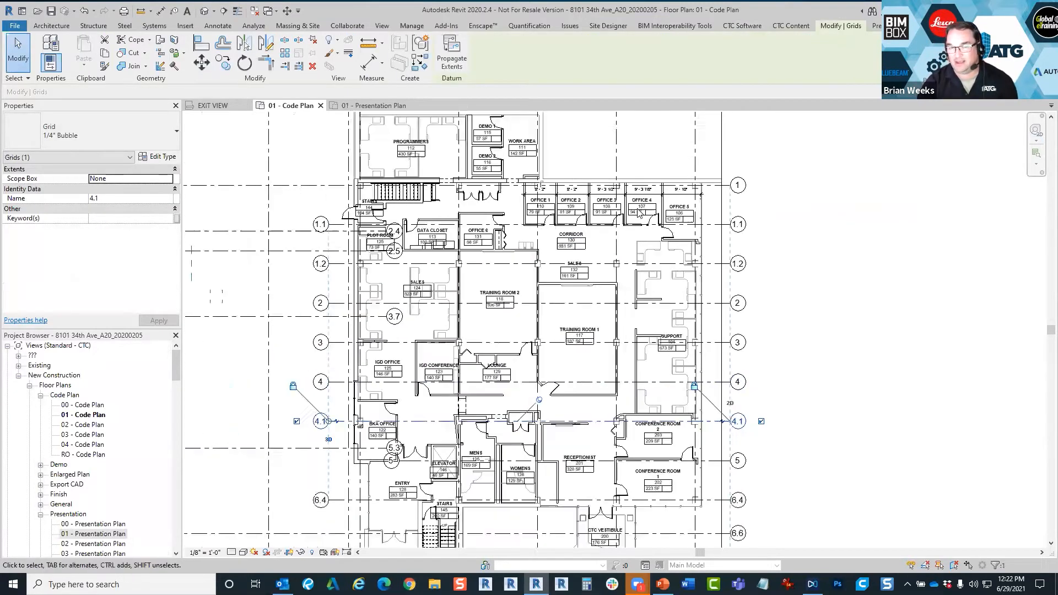
scroll(216, 188, "up", 3)
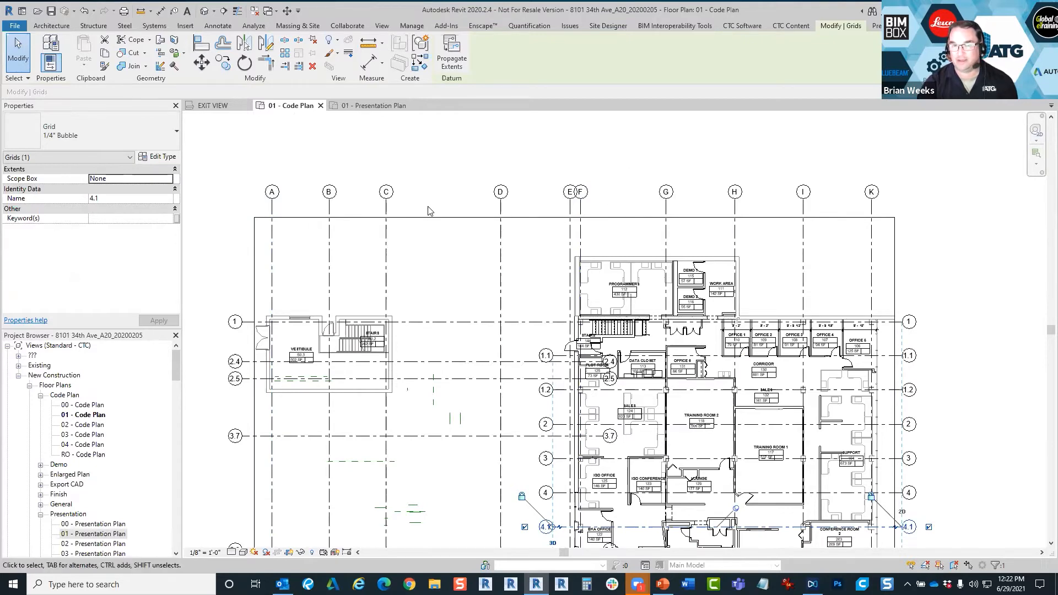
scroll(529, 311, "down", 2)
middle_click_drag(768, 290, 780, 259)
- View the Renumbering tool's grid and detail number options, and close the tool
left_click(780, 258)
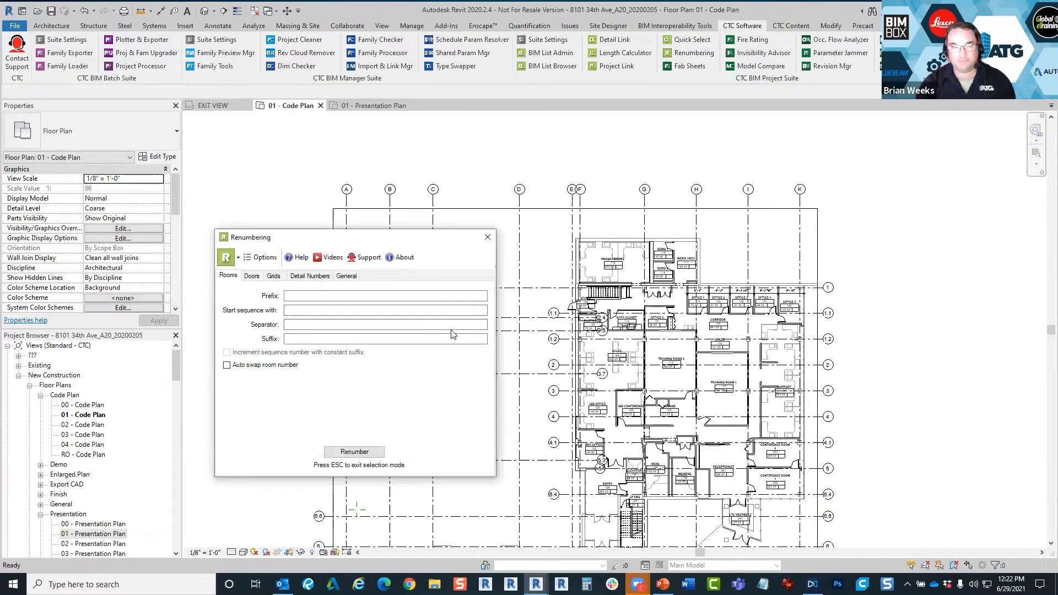
left_click(275, 276)
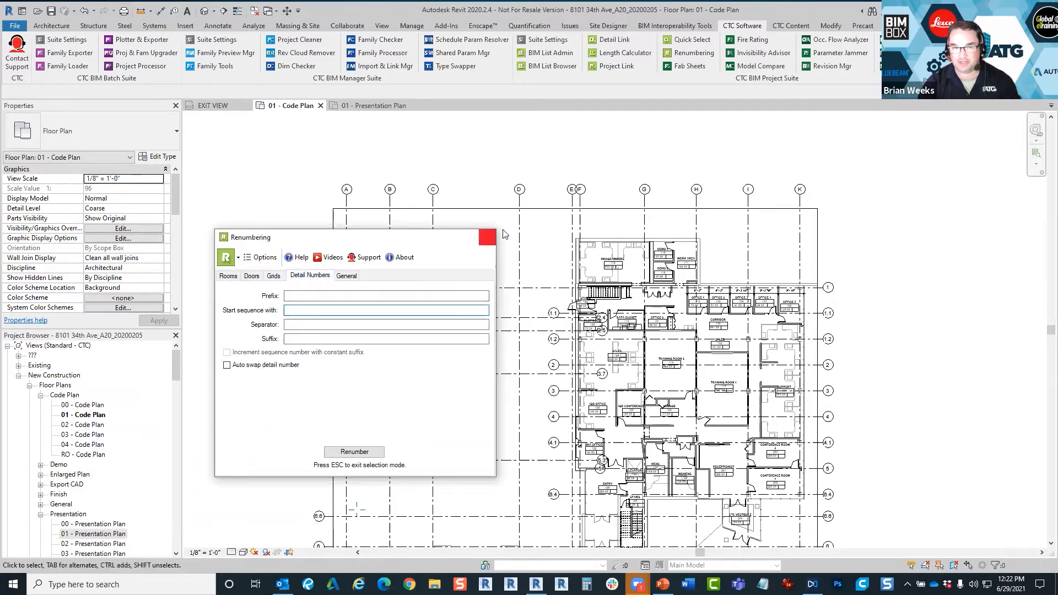
left_click(487, 237)
- Open the A402 - WALL SECTIONS sheet from the project's sheet list
middle_click_drag(260, 406, 316, 218)
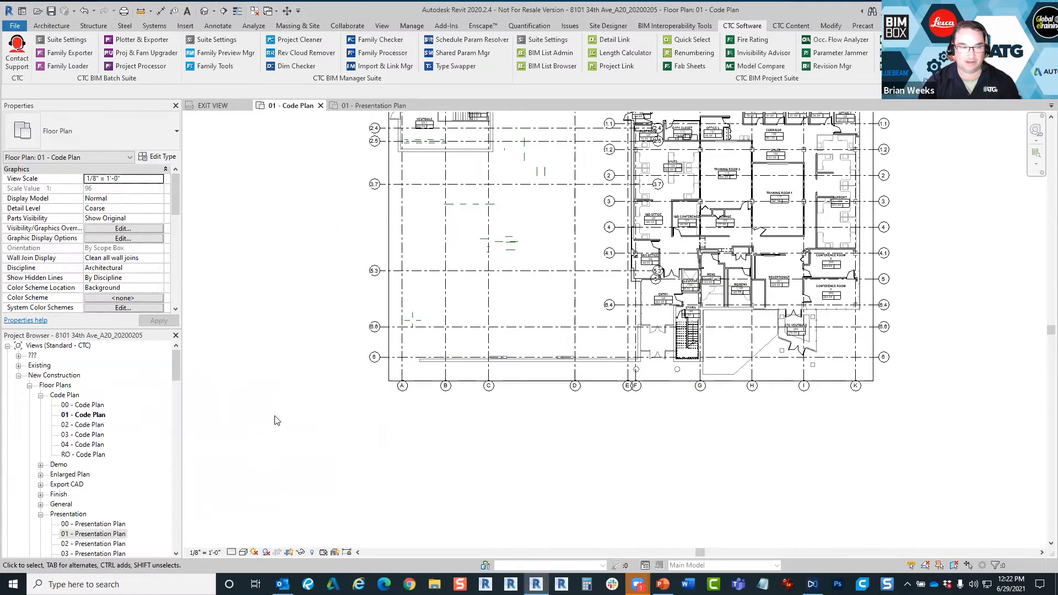
scroll(275, 417, "down", 1)
left_click(19, 375)
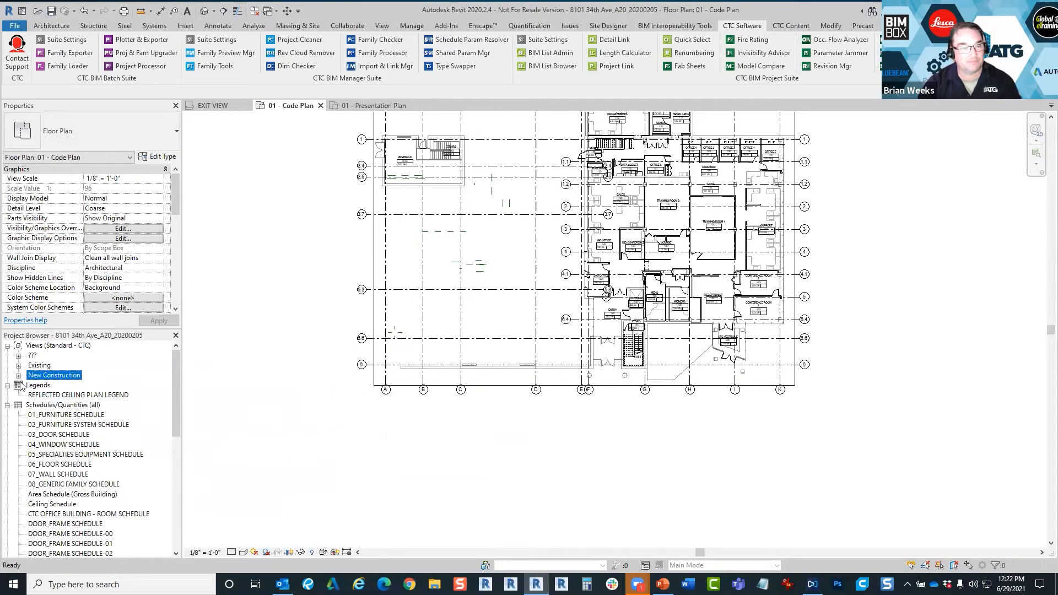
scroll(63, 437, "down", 5)
scroll(62, 438, "down", 3)
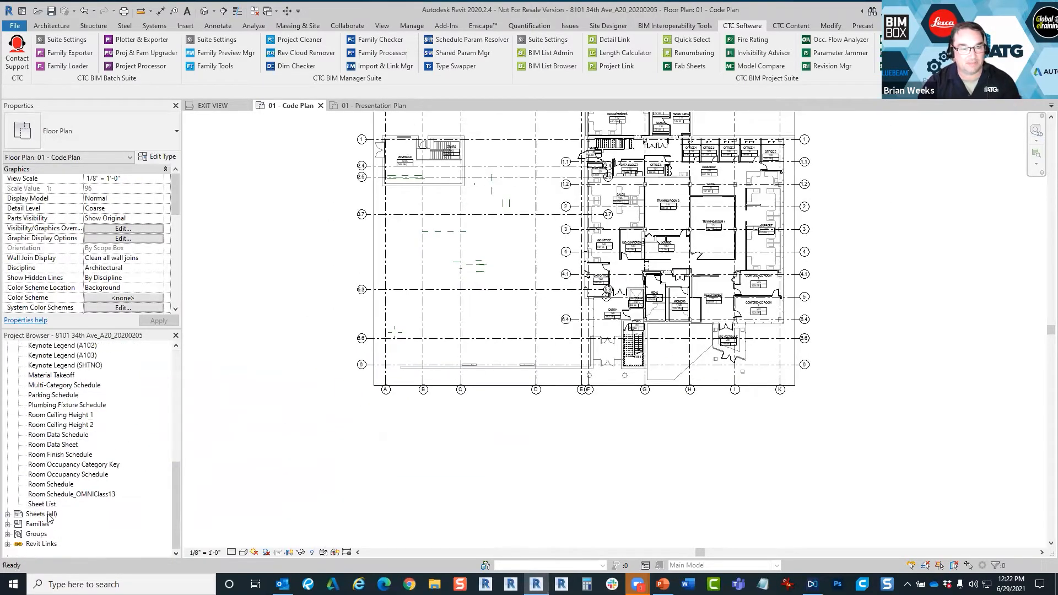
left_click(7, 515)
scroll(57, 500, "down", 2)
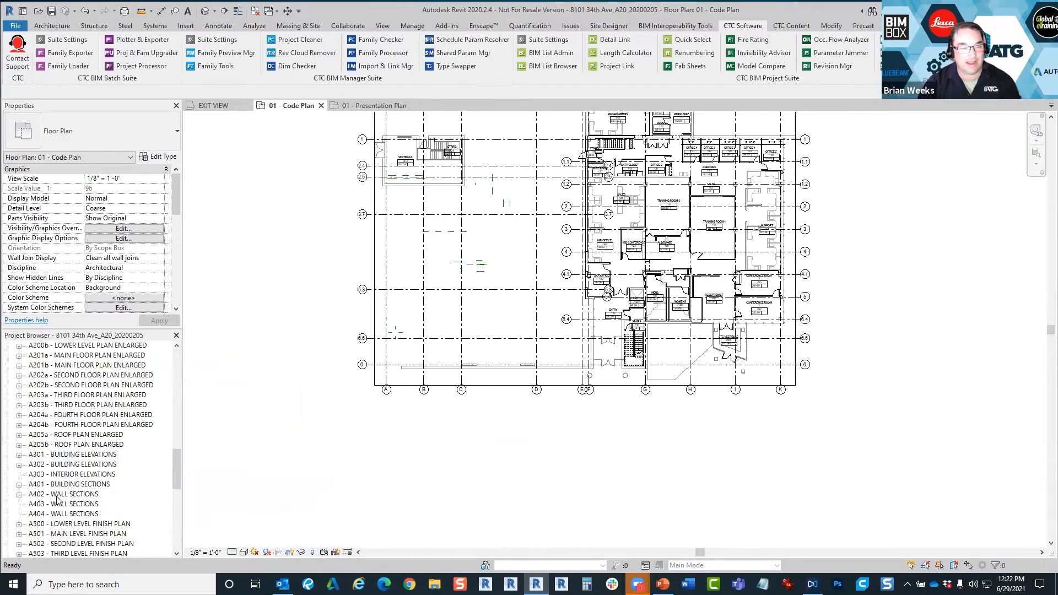
left_click(73, 495)
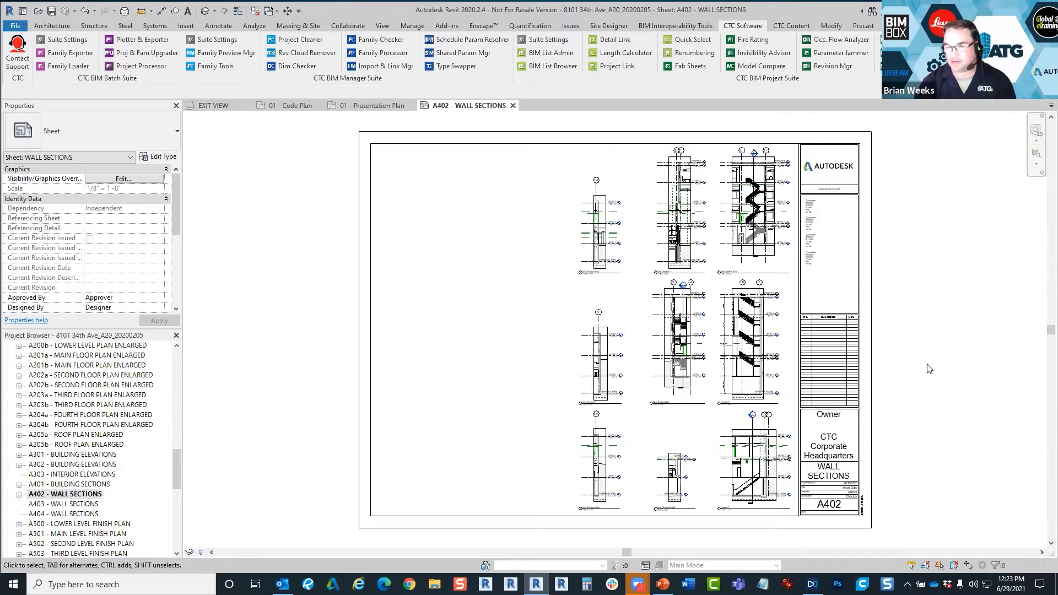
scroll(792, 428, "up", 5)
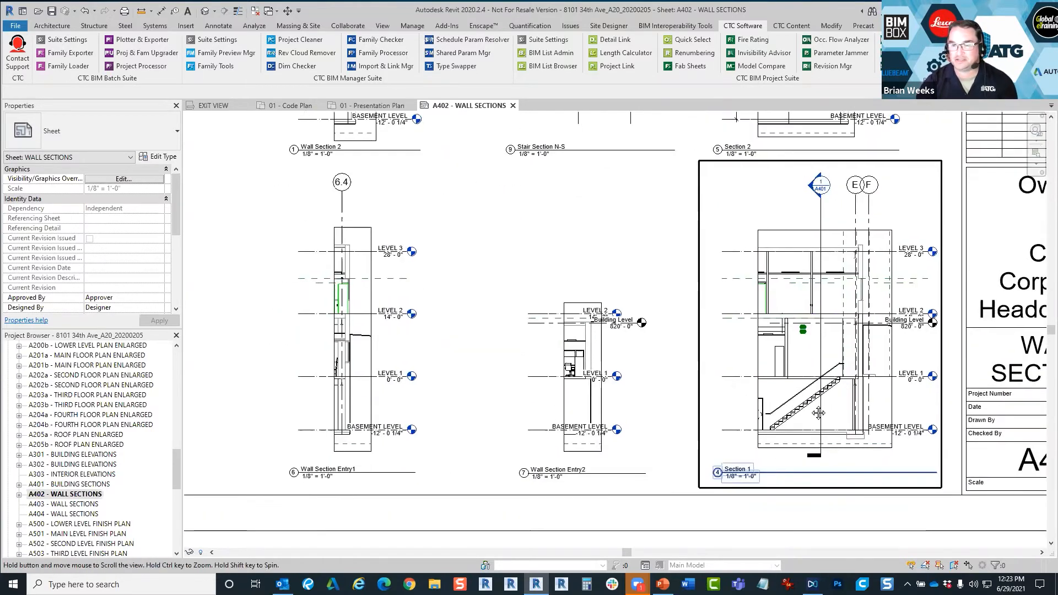
scroll(771, 438, "up", 1)
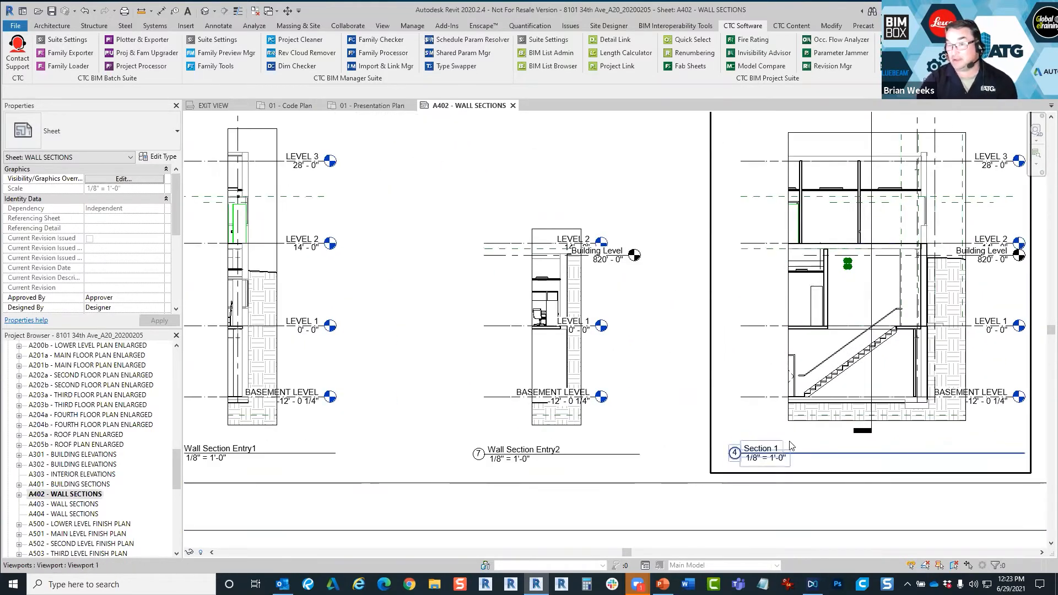
scroll(738, 446, "up", 1)
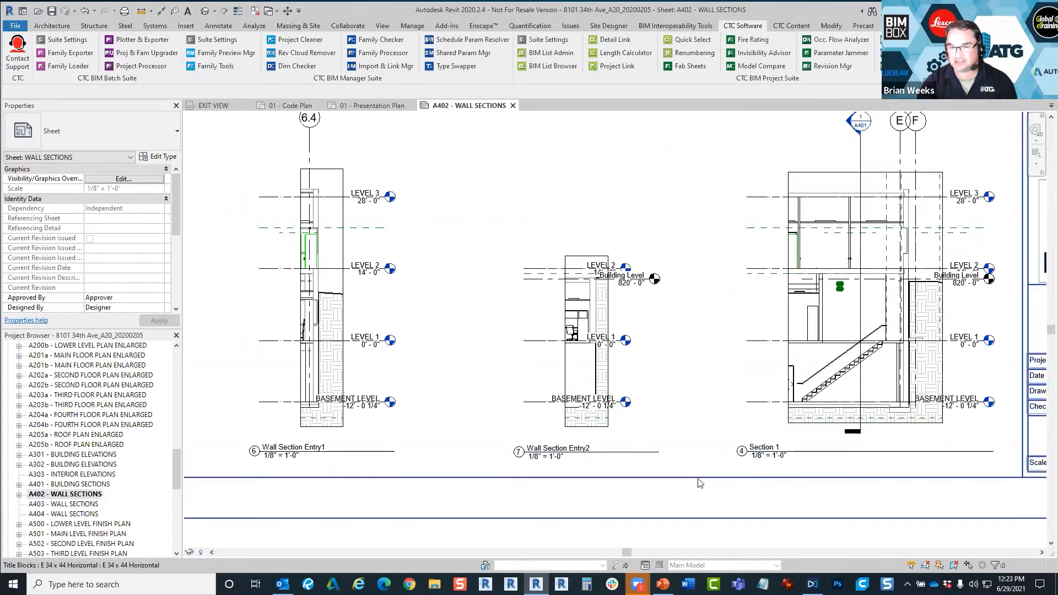
- Examine the view titles and detail numbers of the section views placed on sheet A402
scroll(772, 444, "up", 2)
middle_click_drag(772, 444, 936, 342)
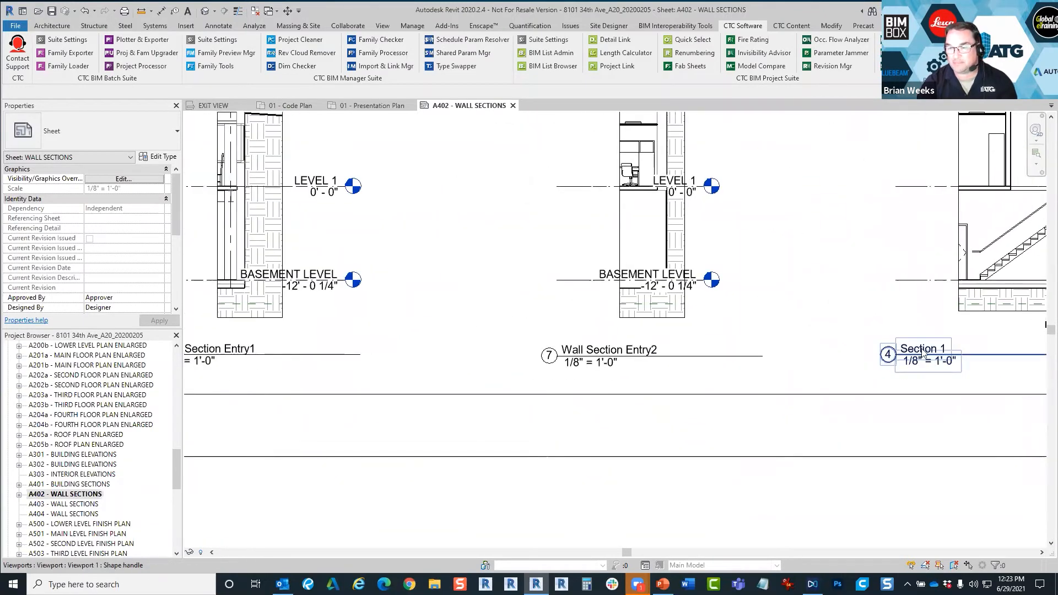
scroll(598, 277, "down", 2)
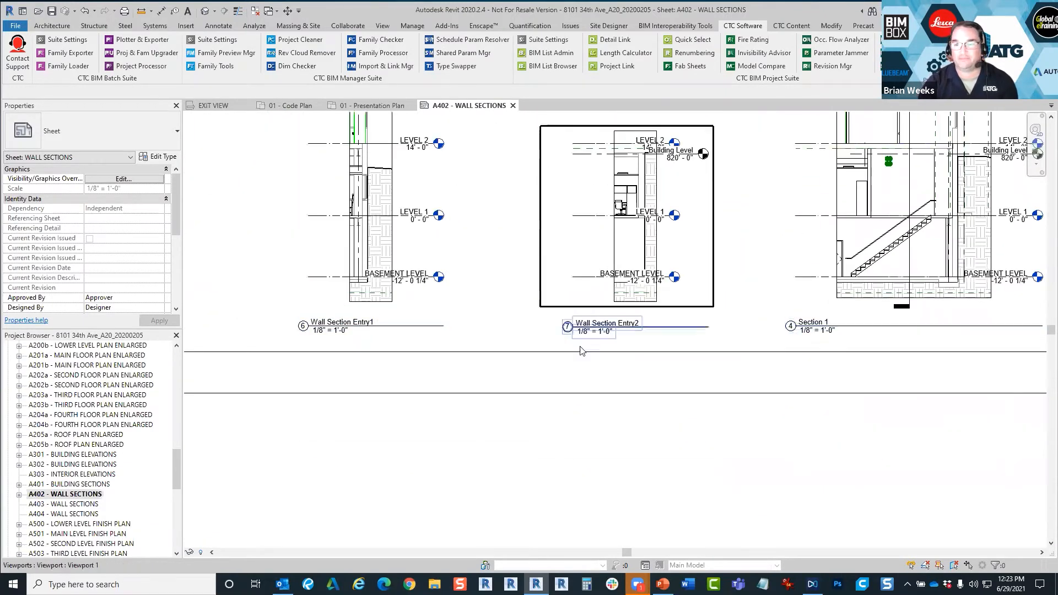
scroll(609, 402, "down", 2)
middle_click_drag(749, 193, 702, 444)
middle_click_drag(764, 143, 761, 202)
scroll(760, 202, "down", 2)
middle_click_drag(729, 364, 729, 444)
- Open the Renumbering tool and start detail number picking from 1 with automatic swapping of detail numbers enabled
left_click(696, 54)
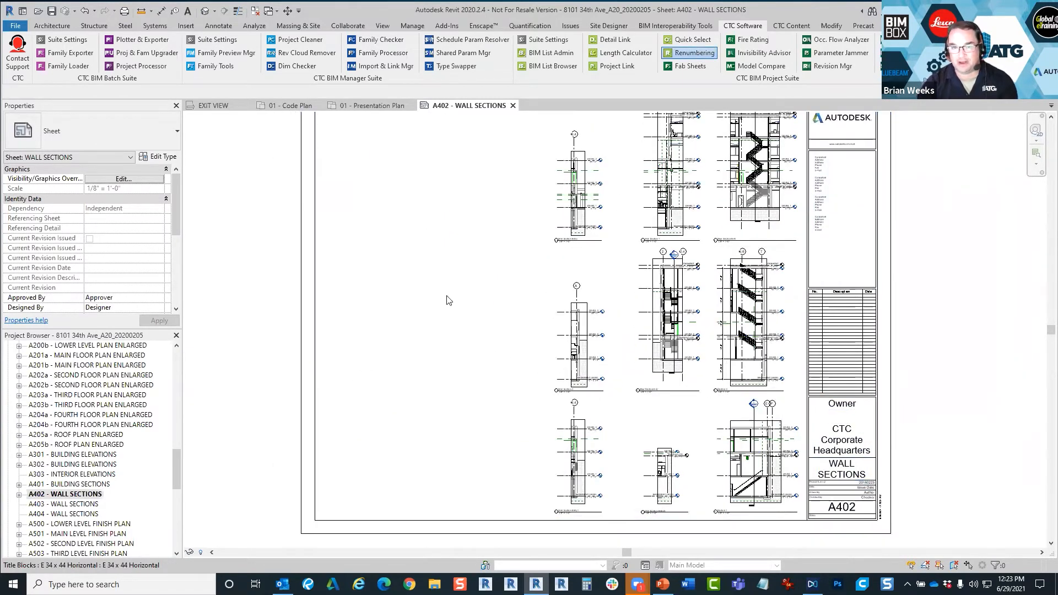
left_click(310, 275)
left_click(302, 310)
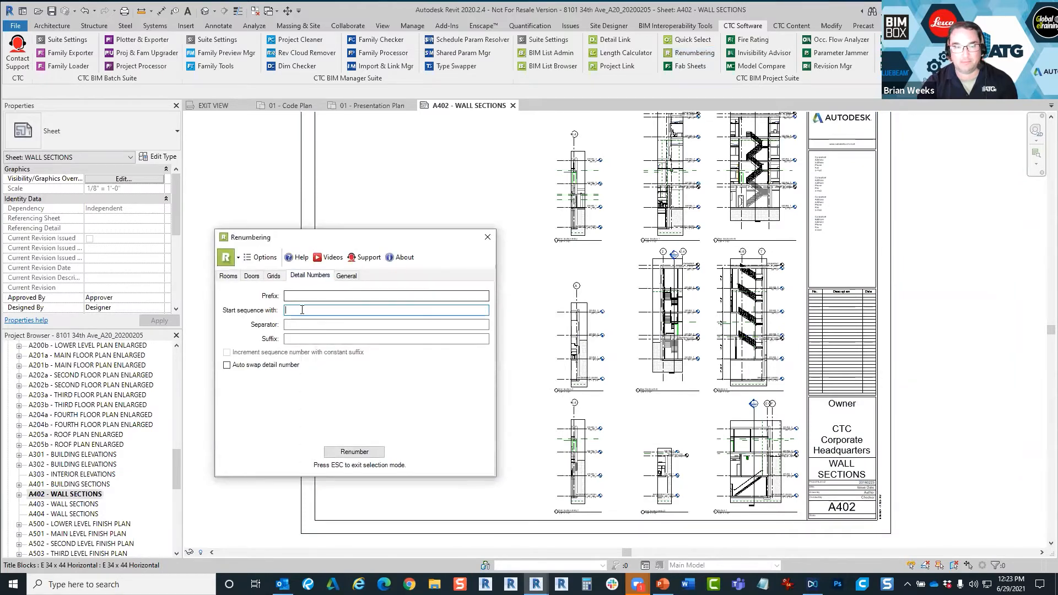
left_click(241, 365)
left_click(355, 452)
scroll(660, 520, "up", 5)
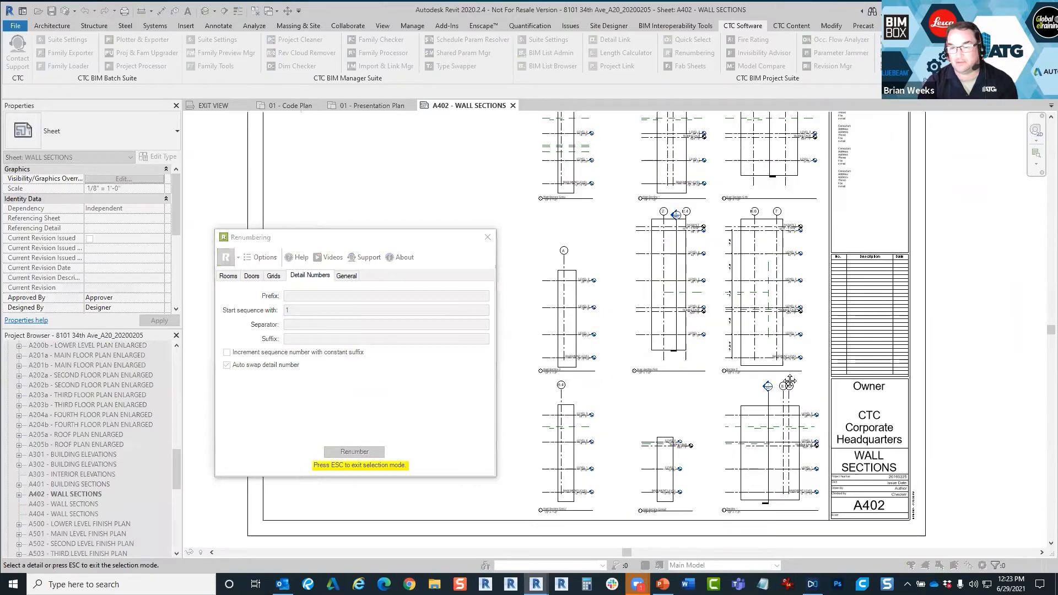
left_click_drag(356, 240, 210, 277)
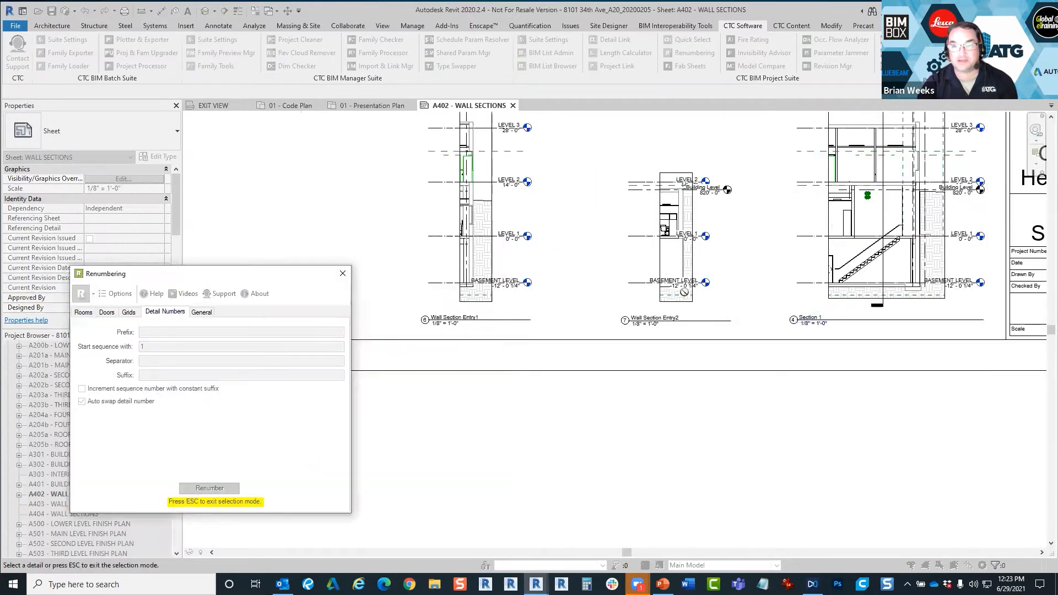
- Renumber the lowest row's Section 1, Wall Section Entry2 and Wall Section Entry1 as details 1, 2 and 3
scroll(729, 309, "up", 2)
right_click(793, 247)
left_click(769, 246)
left_click(846, 250)
left_click(698, 244)
left_click(352, 204)
- Renumber the middle row's Section 2, Stair Section N-S and Wall Section 2 as details 4, 5 and 6
middle_click_drag(513, 234, 500, 516)
scroll(500, 504, "down", 2)
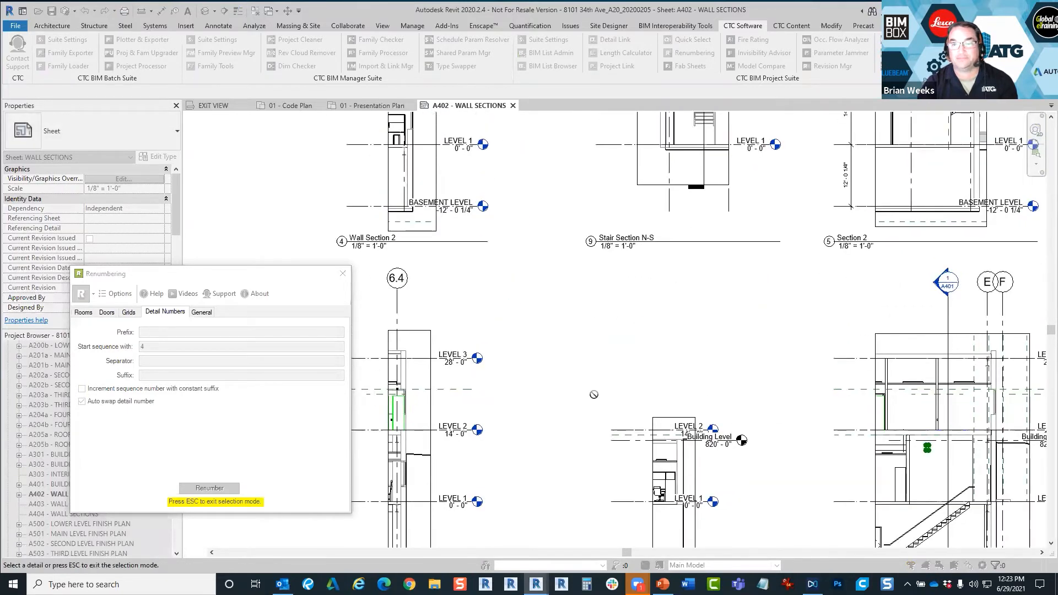
left_click(747, 264)
left_click(618, 257)
left_click(434, 250)
- Renumber the upper row's Stair Section E-W, Wall Section 1 and Wall Section Entry as details 7, 8 and 9
middle_click_drag(634, 352, 639, 518)
middle_click_drag(714, 301, 717, 454)
left_click(788, 225)
left_click(626, 256)
left_click(452, 272)
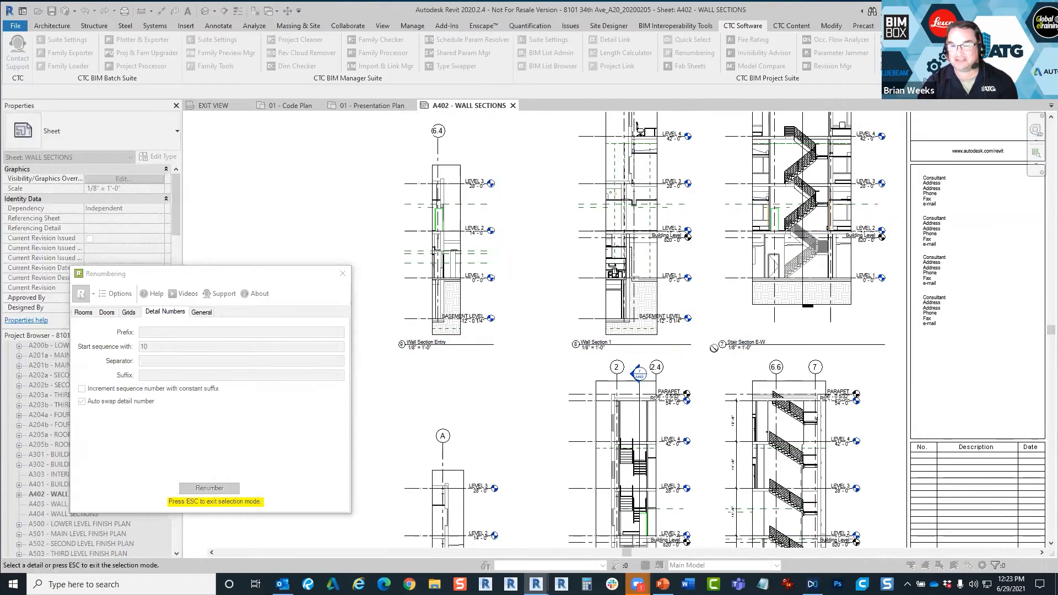
- Review the order of the detail numbers across sheet A402 and end the detail selection
scroll(501, 429, "down", 1)
scroll(535, 375, "down", 2)
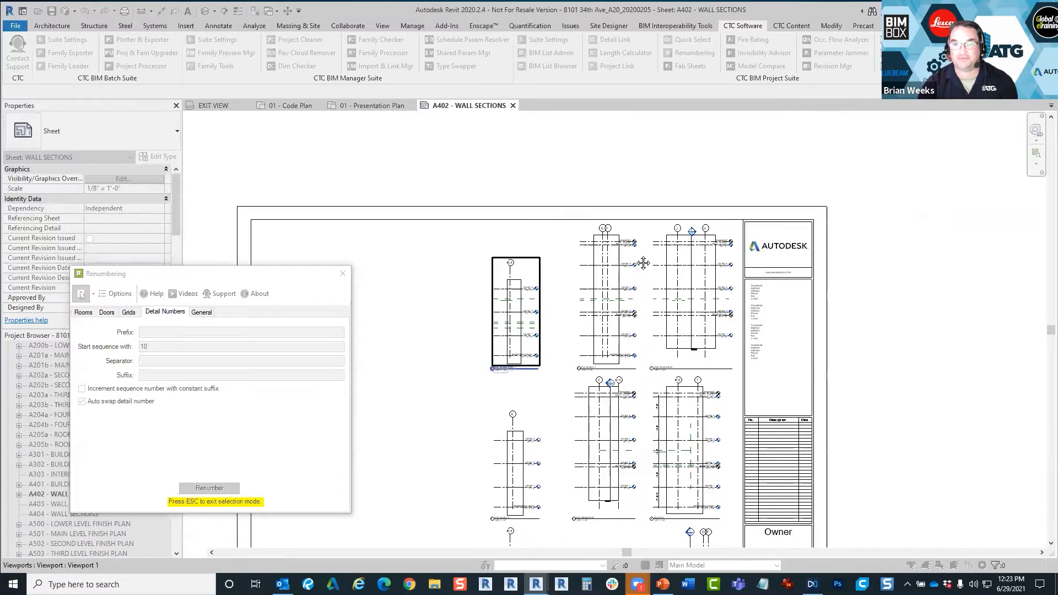
scroll(546, 452, "down", 1)
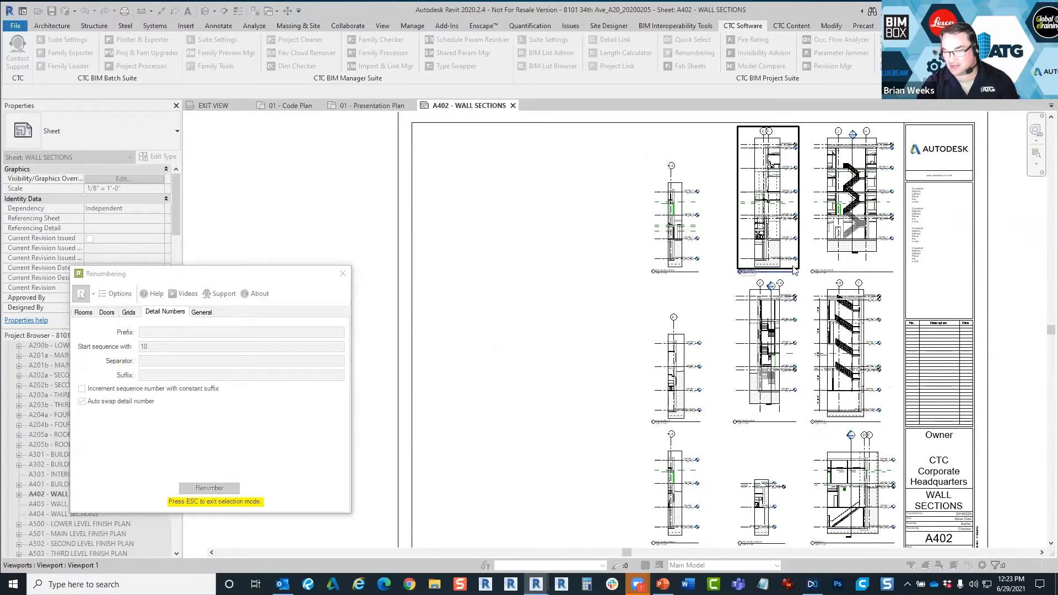
middle_click_drag(842, 411, 755, 383)
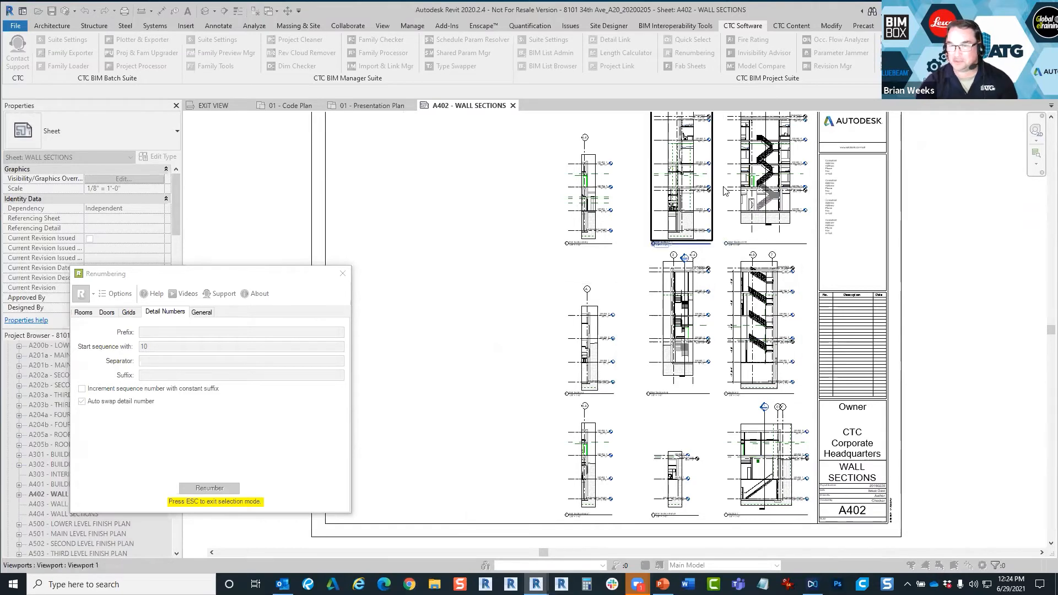
scroll(719, 276, "up", 4)
scroll(722, 275, "down", 4)
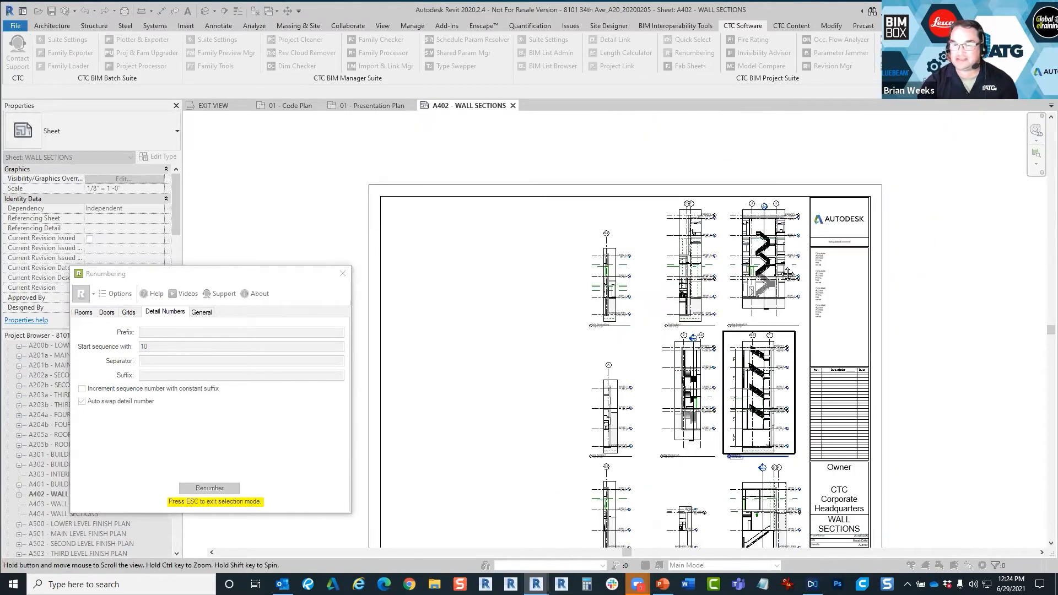
right_click(914, 370)
left_click(942, 378)
- Set the detail numbering to start at 1 with suffix A and start picking details
scroll(700, 419, "up", 4)
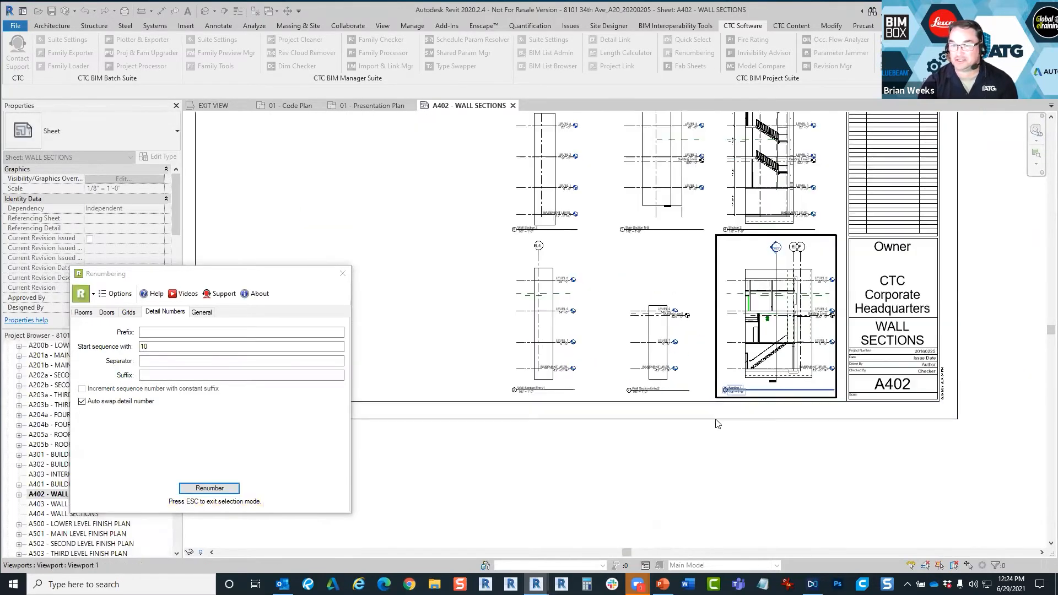
left_click(182, 284)
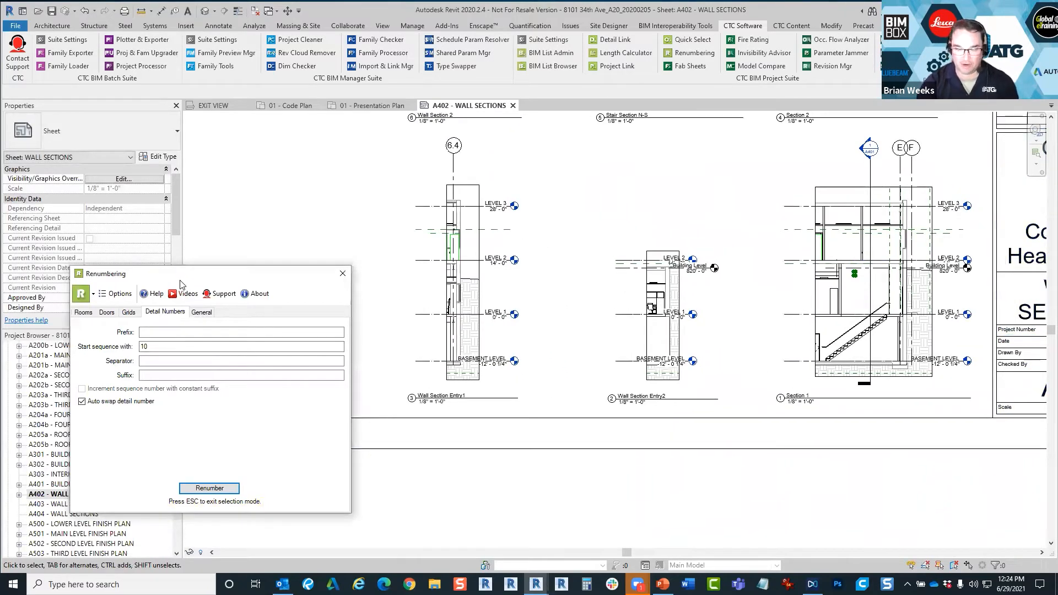
left_click_drag(179, 280, 153, 304)
left_click_drag(130, 371, 90, 376)
type("1")
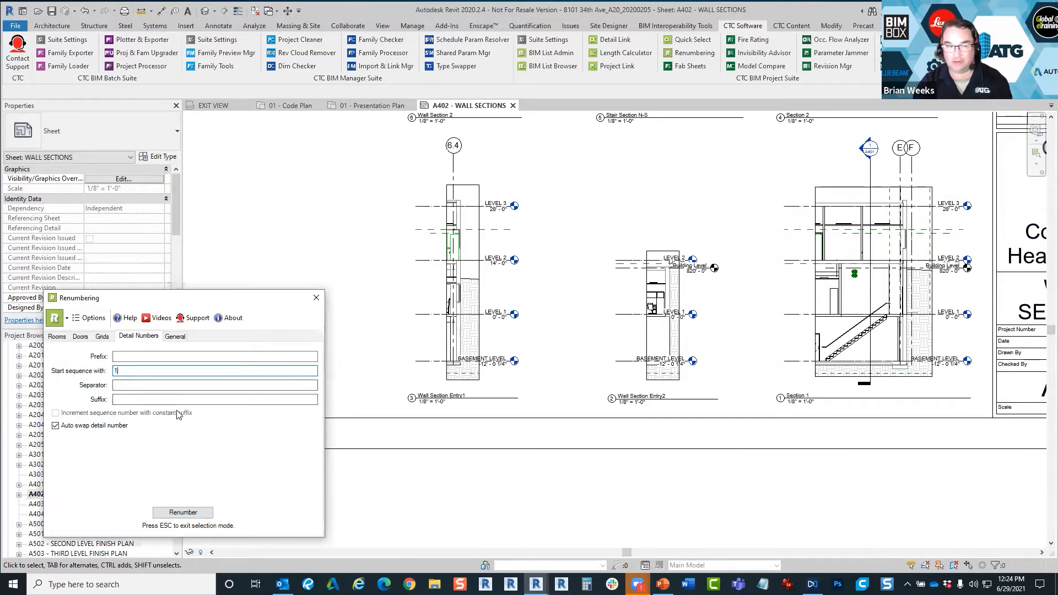
left_click(154, 401)
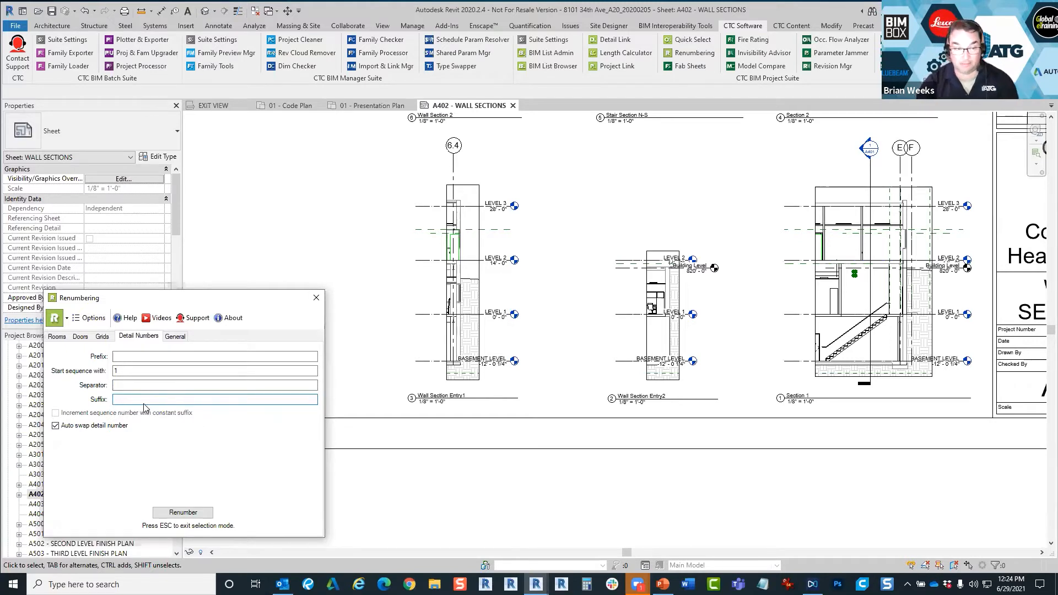
type("A")
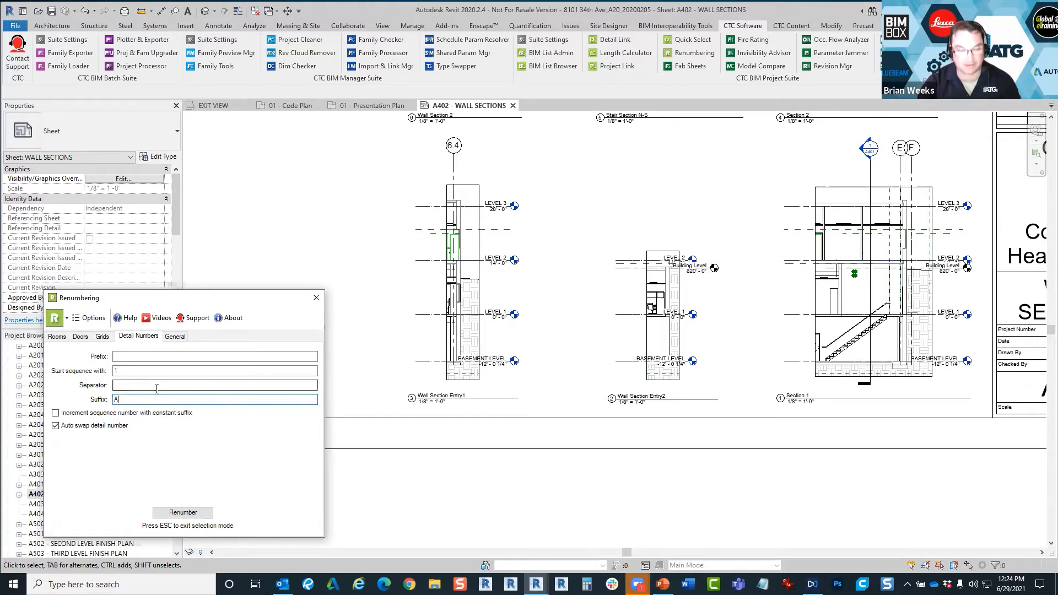
left_click(184, 513)
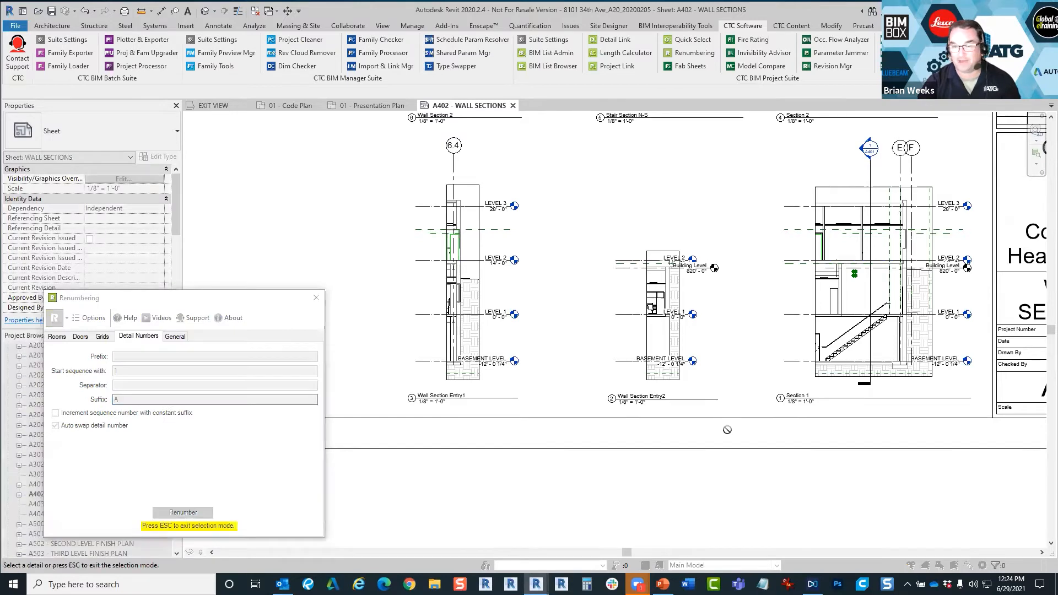
- Renumber Section 1, Wall Section Entry2 and Wall Section Entry1 as 1A, 1B and 1C, and end the selection
scroll(800, 396, "up", 2)
left_click(800, 396)
middle_click_drag(583, 413, 812, 378)
left_click(815, 285)
left_click(505, 264)
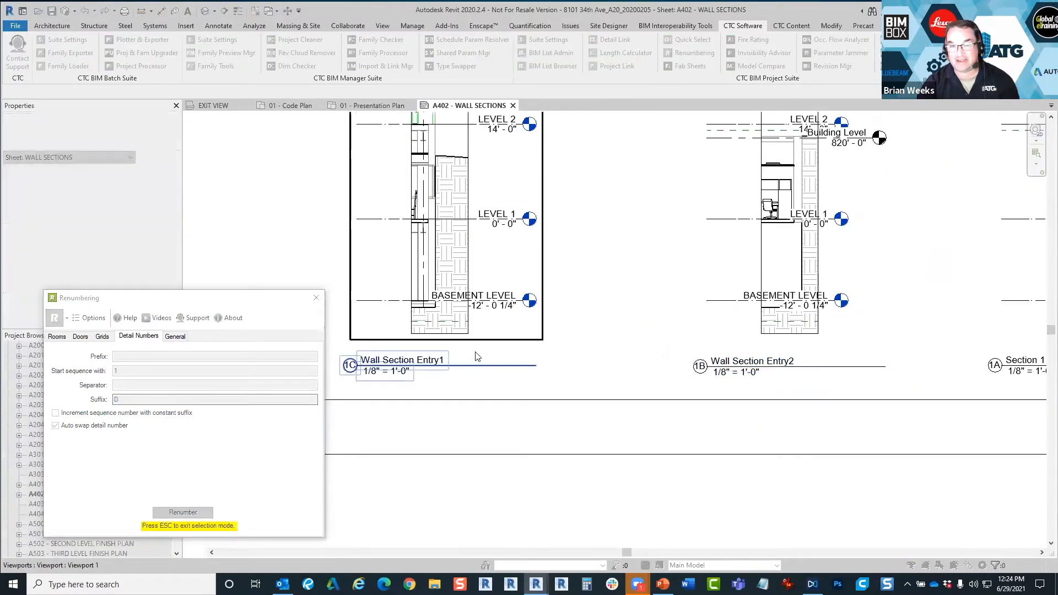
scroll(554, 276, "down", 5)
scroll(650, 286, "up", 2)
middle_click_drag(649, 286, 655, 271)
right_click(655, 272)
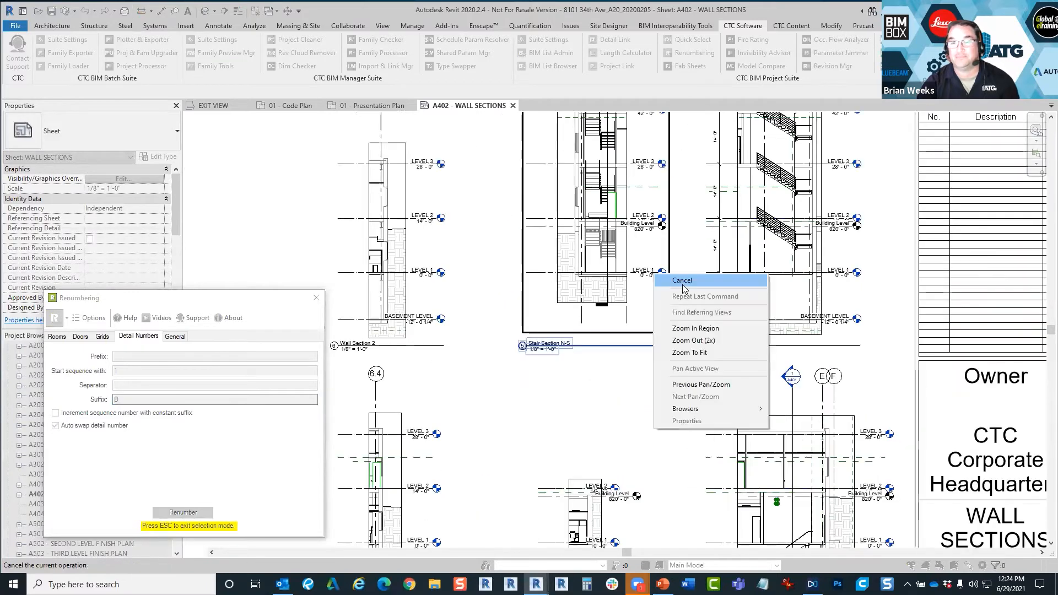
left_click(684, 282)
- Renumber Section 2, Stair Section N-S and Wall Section 2 as 2A, 2B and 2C, and end the selection
double_click(116, 372)
type("2")
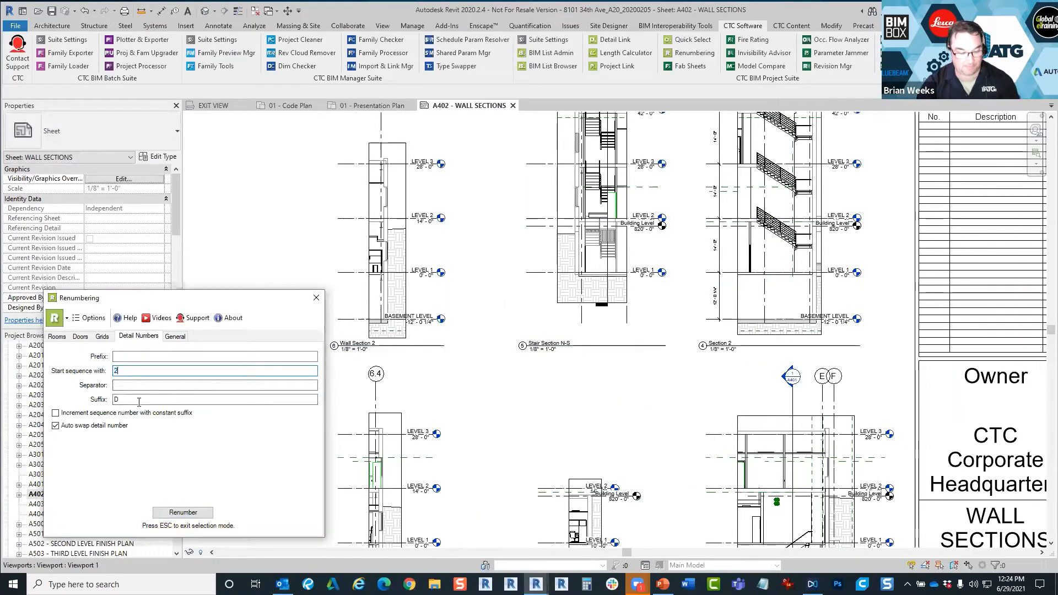
double_click(129, 399)
type("A")
left_click(172, 510)
left_click(763, 291)
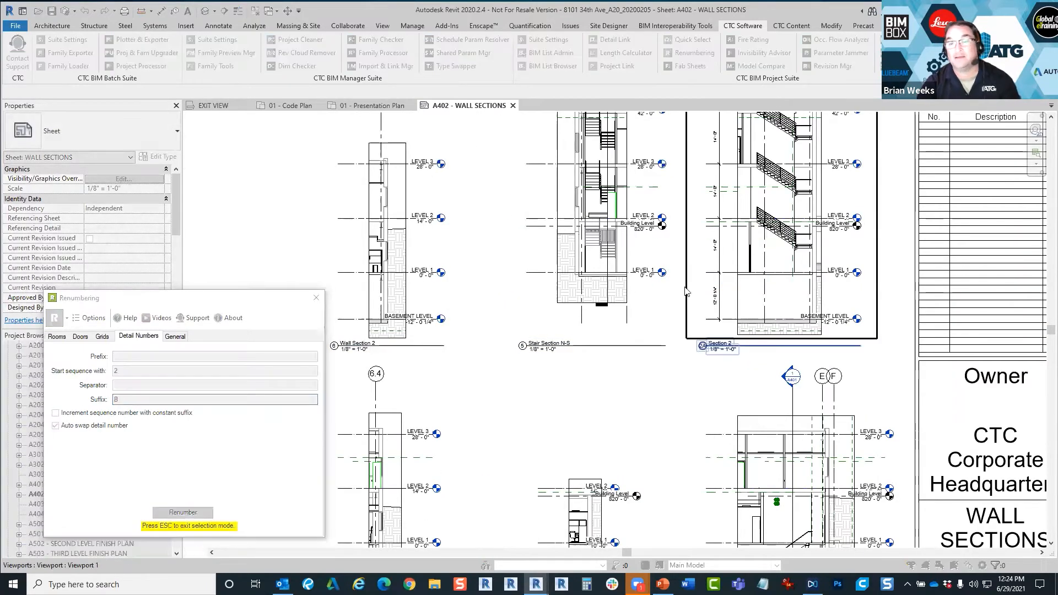
left_click(598, 277)
left_click(420, 262)
middle_click_drag(523, 216, 580, 543)
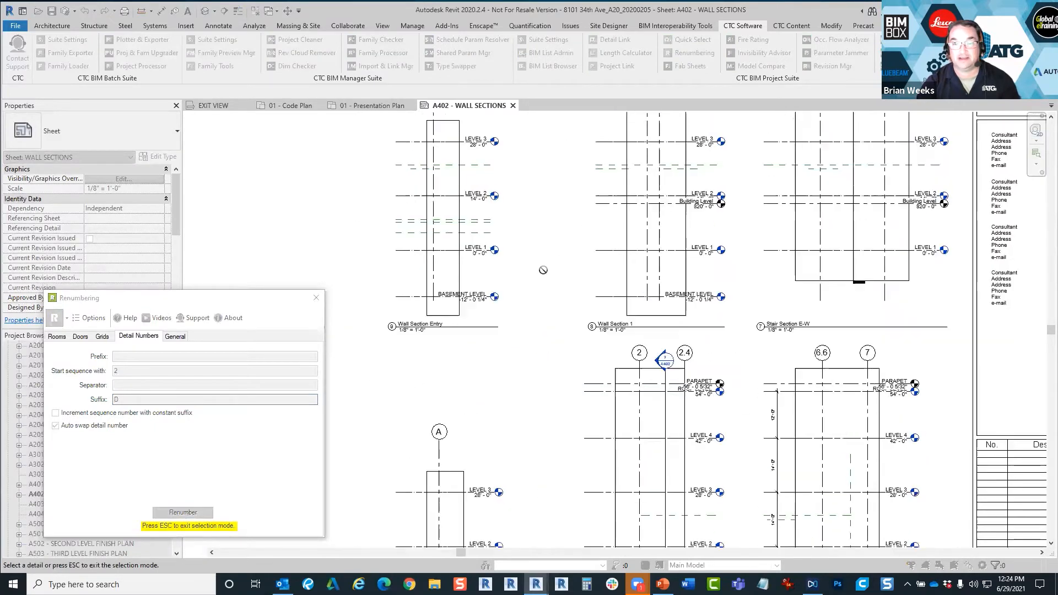
right_click(545, 271)
left_click(572, 278)
- Renumber Stair Section E-W, Wall Section 1 and Wall Section Entry as 3A, 3B and 3C, and end the selection
type("3")
key("Tab")
key("Tab")
type("A")
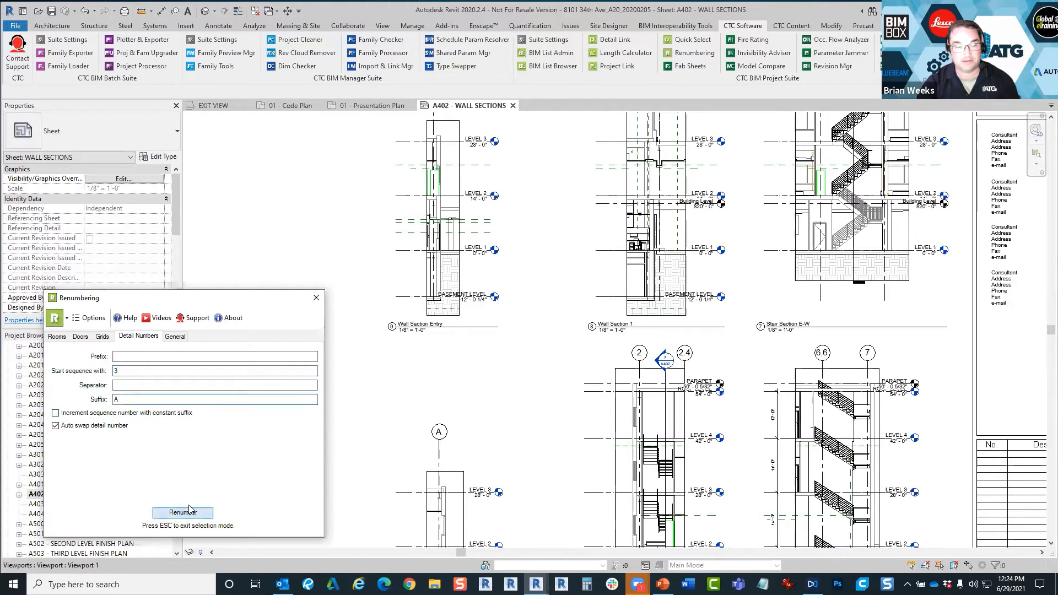
left_click(190, 510)
left_click(786, 242)
left_click(699, 237)
left_click(443, 212)
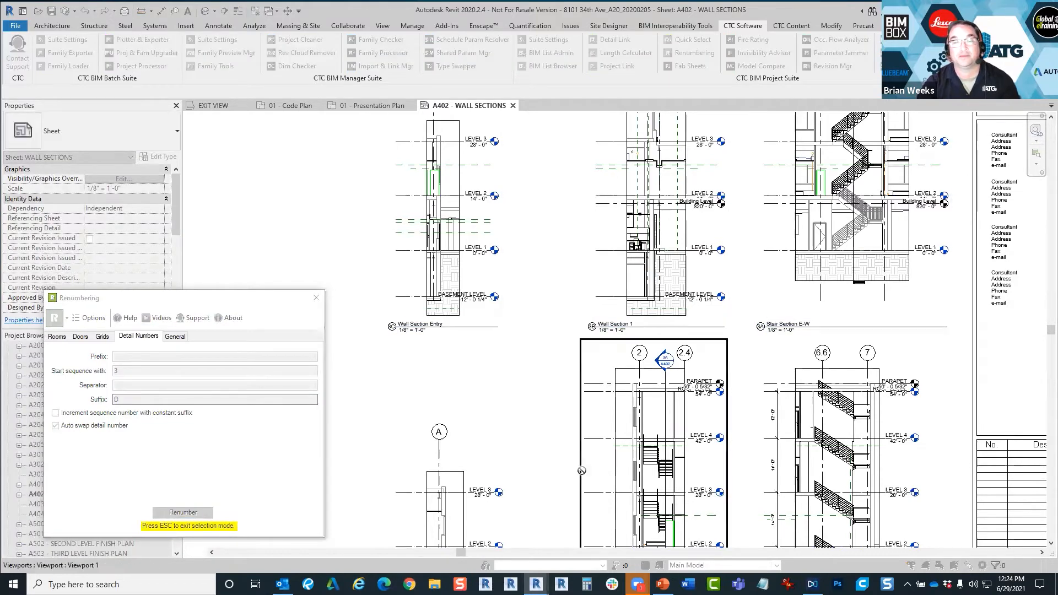
scroll(545, 419, "down", 4)
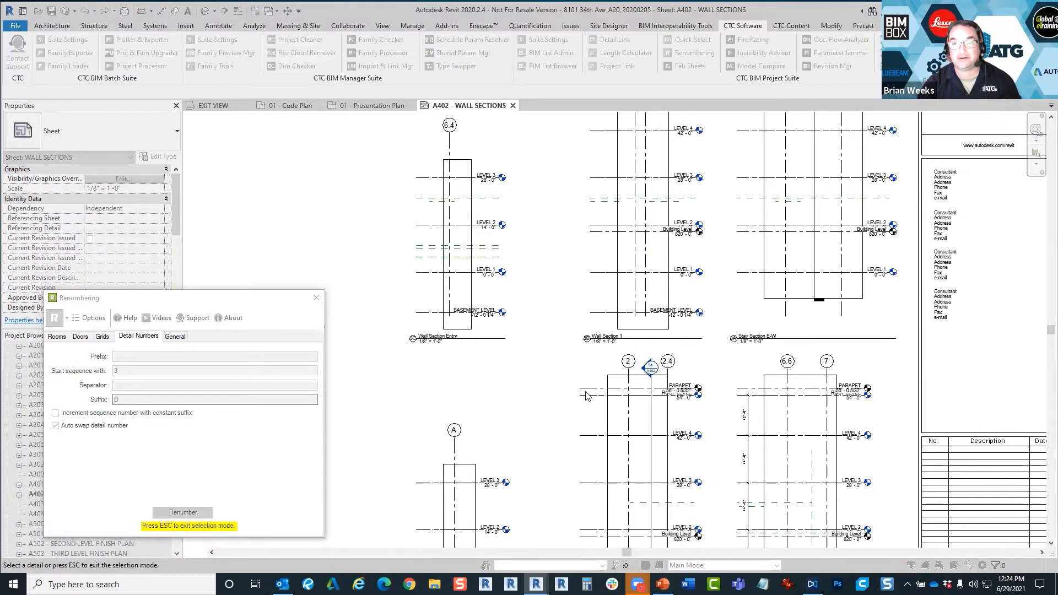
middle_click_drag(582, 368, 608, 292)
right_click(771, 259)
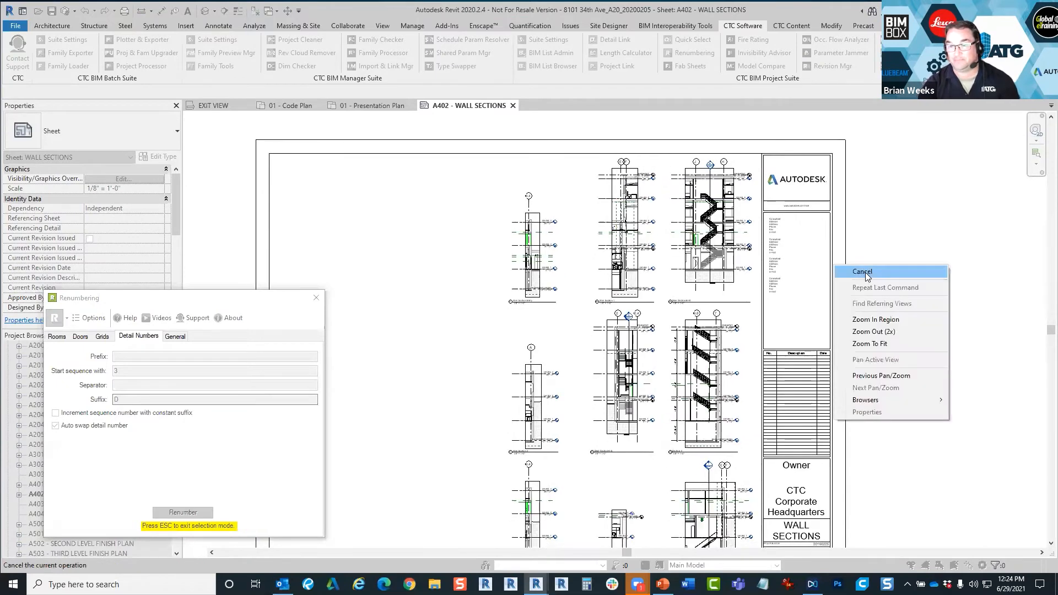
left_click(866, 273)
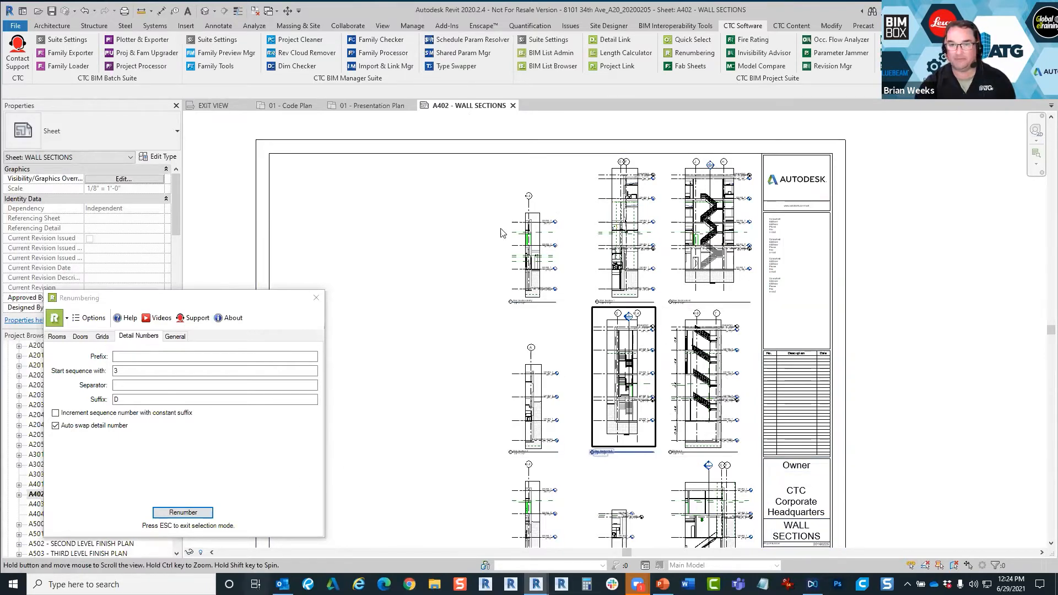
left_click(255, 584)
key("super+Tab")
middle_click_drag(664, 293, 776, 314)
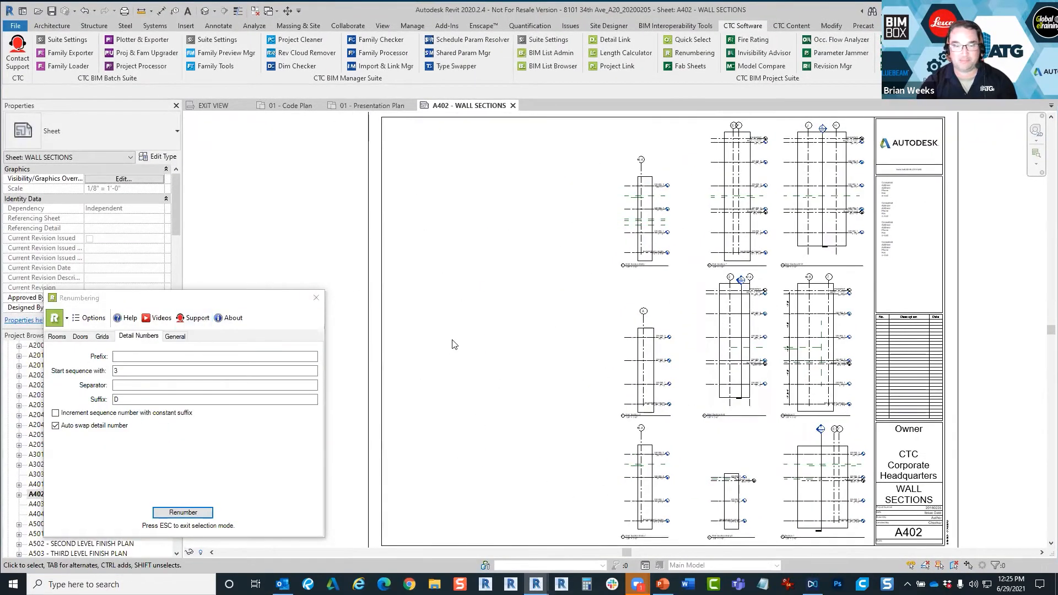
- View the Renumbering tool's general Mark parameter options and switch to the 01 - Code Plan floor plan
left_click(175, 337)
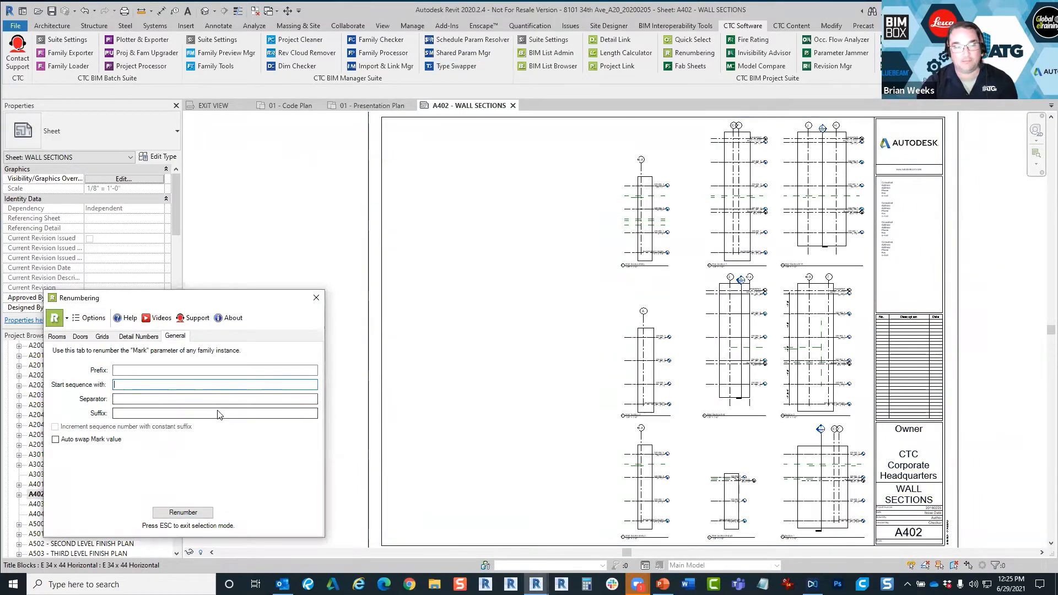
left_click(290, 106)
scroll(628, 226, "up", 6)
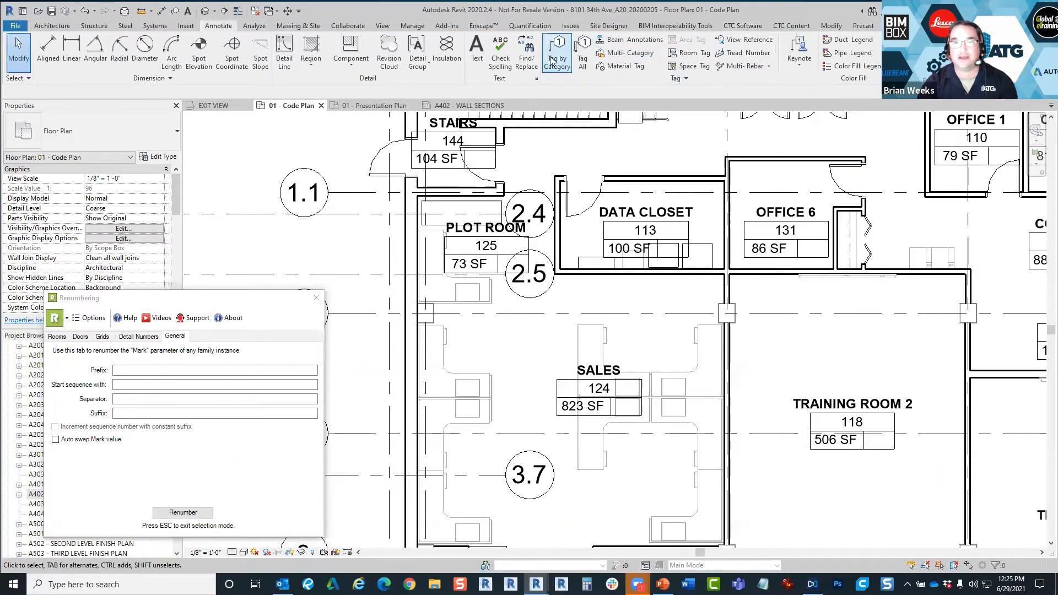
- Try to tag the office cubicle in the Sales room by category, declining to load a Furniture Systems tag, and close the Renumbering tool
left_click(558, 54)
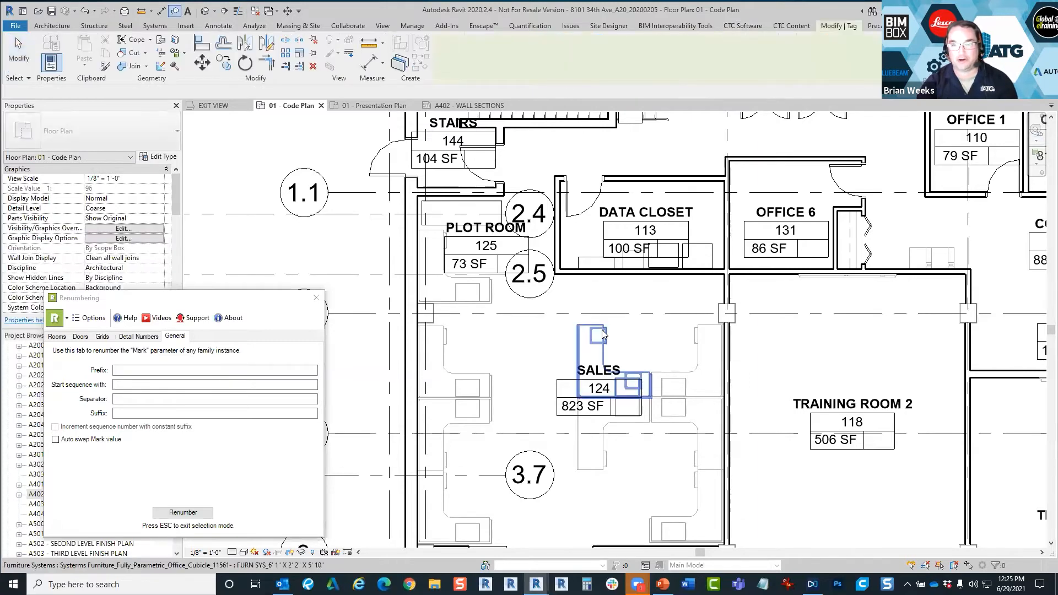
left_click(533, 315)
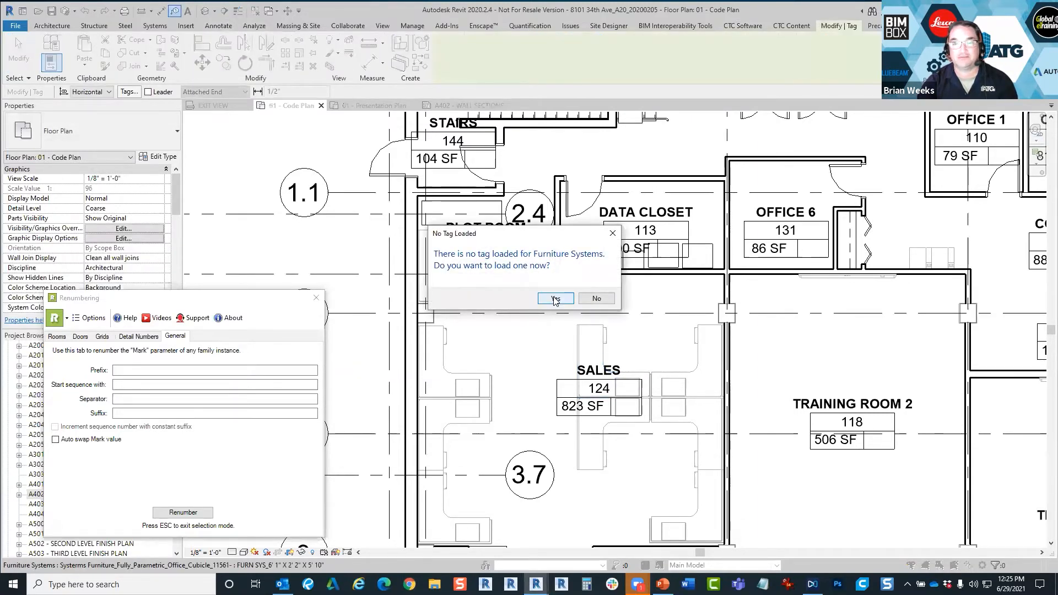
left_click(593, 299)
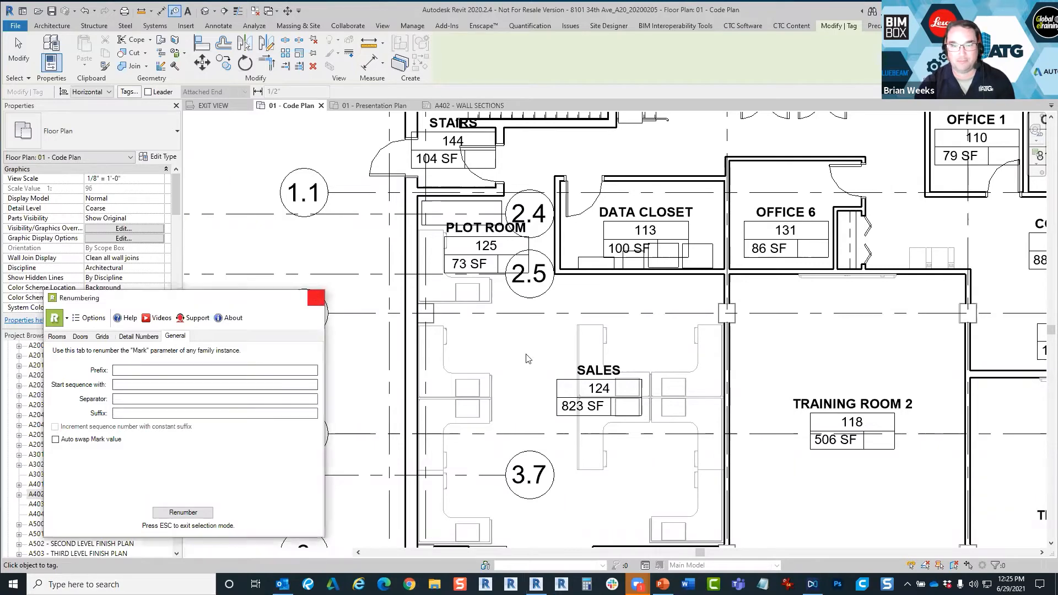
left_click(316, 298)
left_click(582, 356)
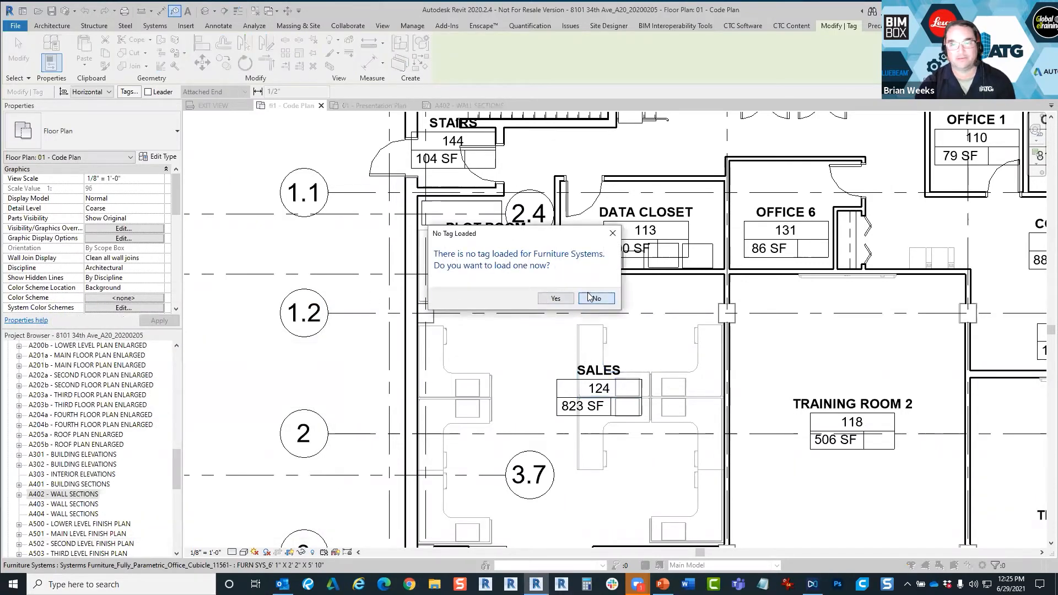
left_click(597, 298)
- Inspect the Mark parameter in the properties of the Sales room cubicle, and clear the selection
left_click(596, 344)
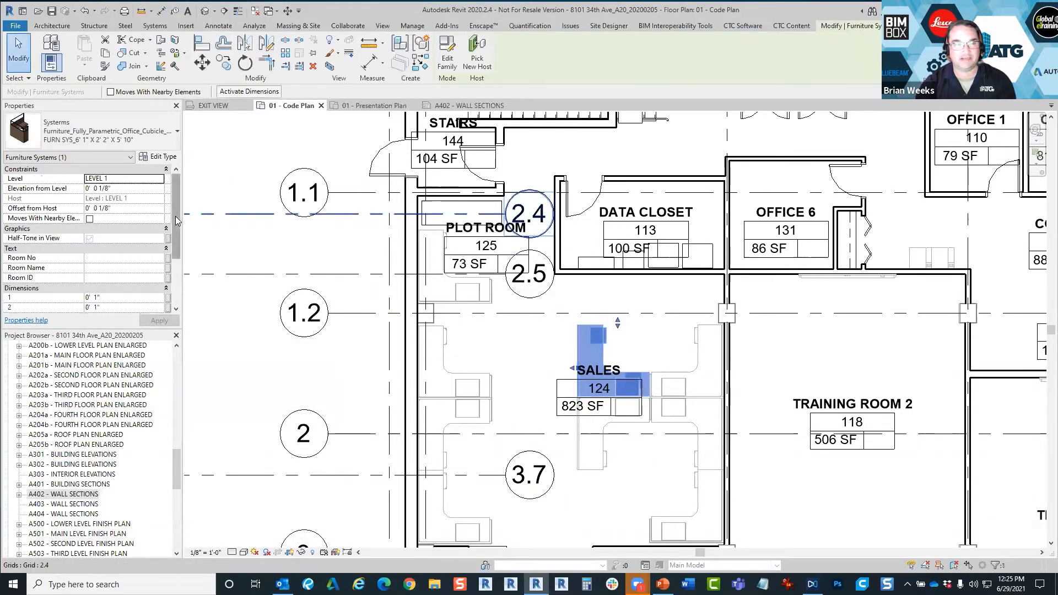
scroll(164, 282, "down", 5)
left_click(124, 268)
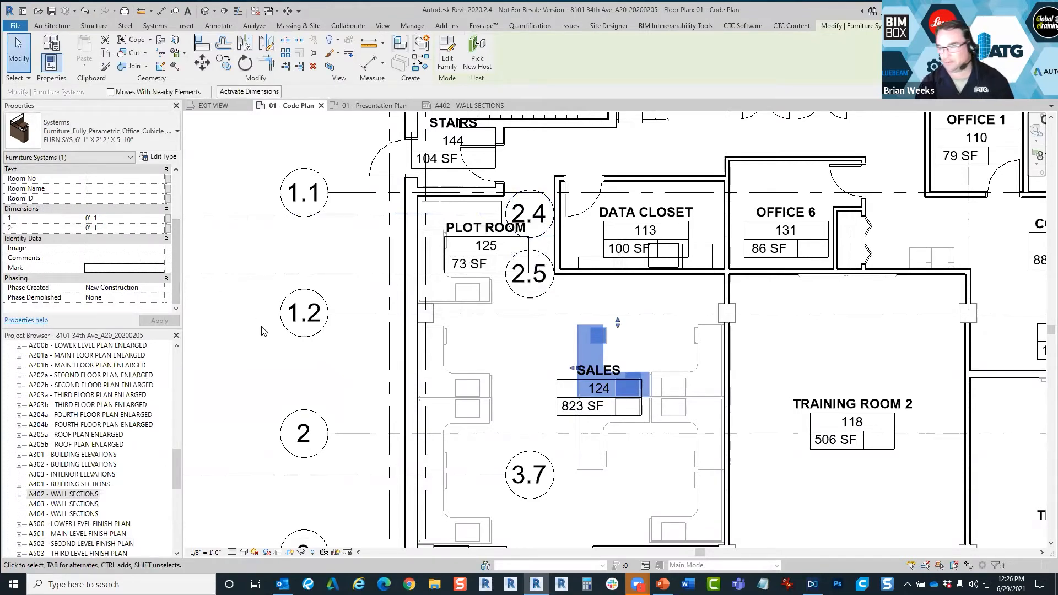
key("Escape")
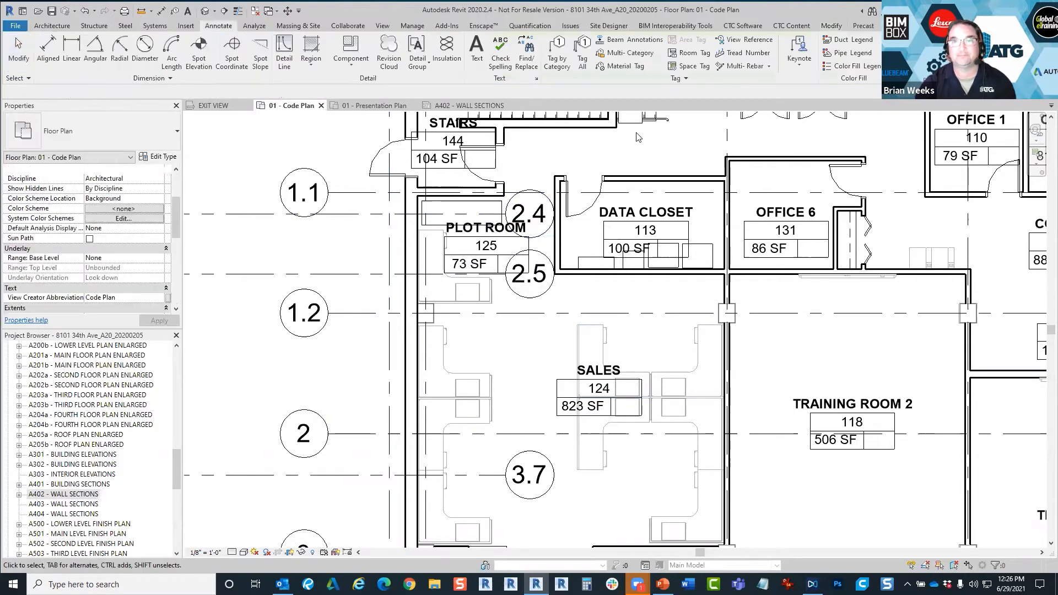
- Reopen the Renumbering tool, view its general Mark parameter options, and close it
left_click(745, 27)
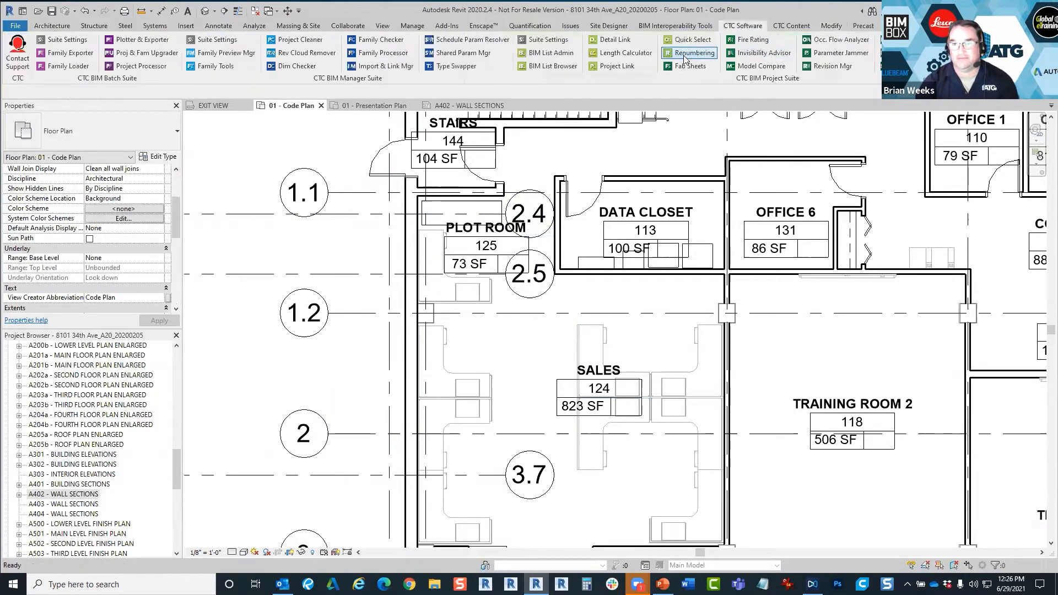
scroll(686, 388, "down", 5)
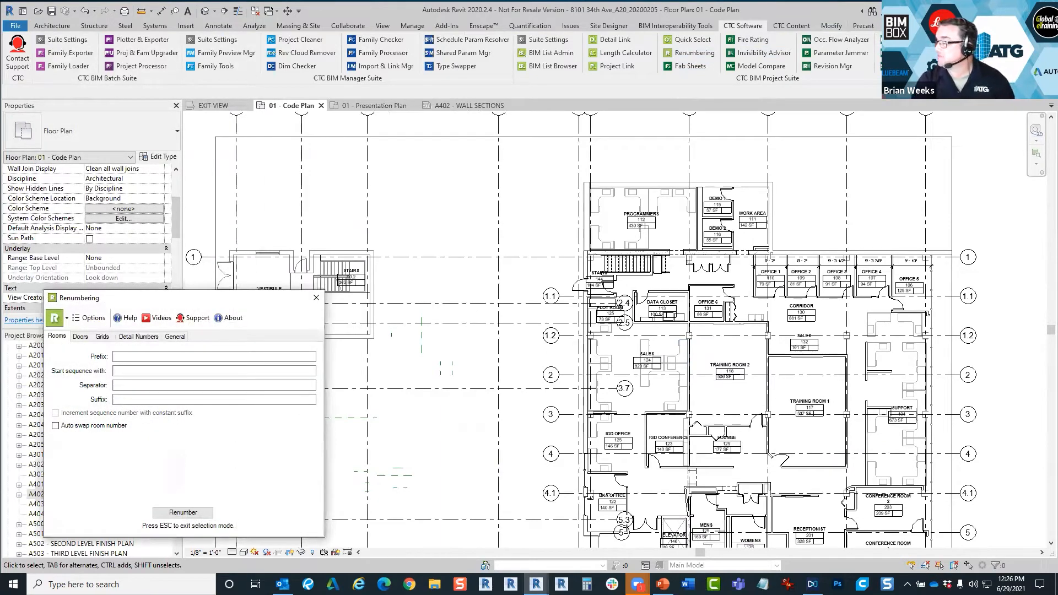
left_click(176, 337)
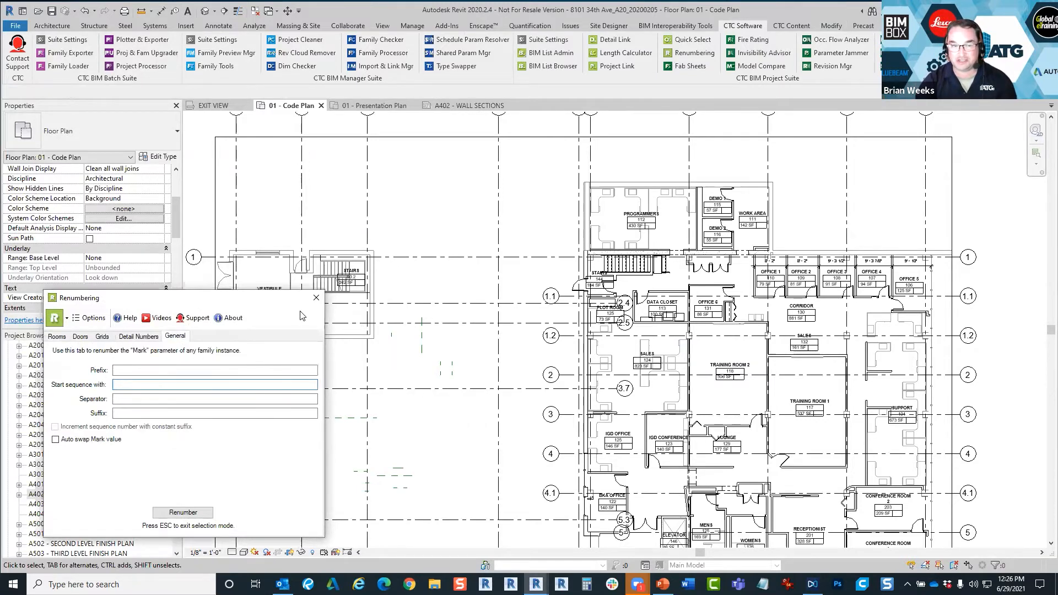
left_click(317, 299)
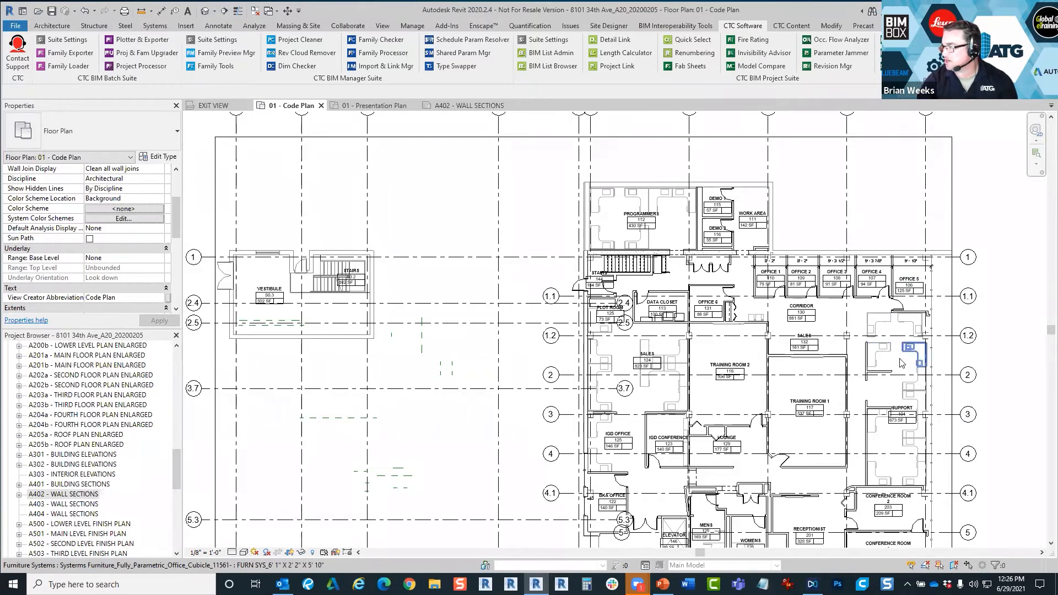
- Look over the support area and conference rooms on the code plan, and review the Renumbering tool's general Mark settings once more before closing it
middle_click_drag(903, 367, 843, 358)
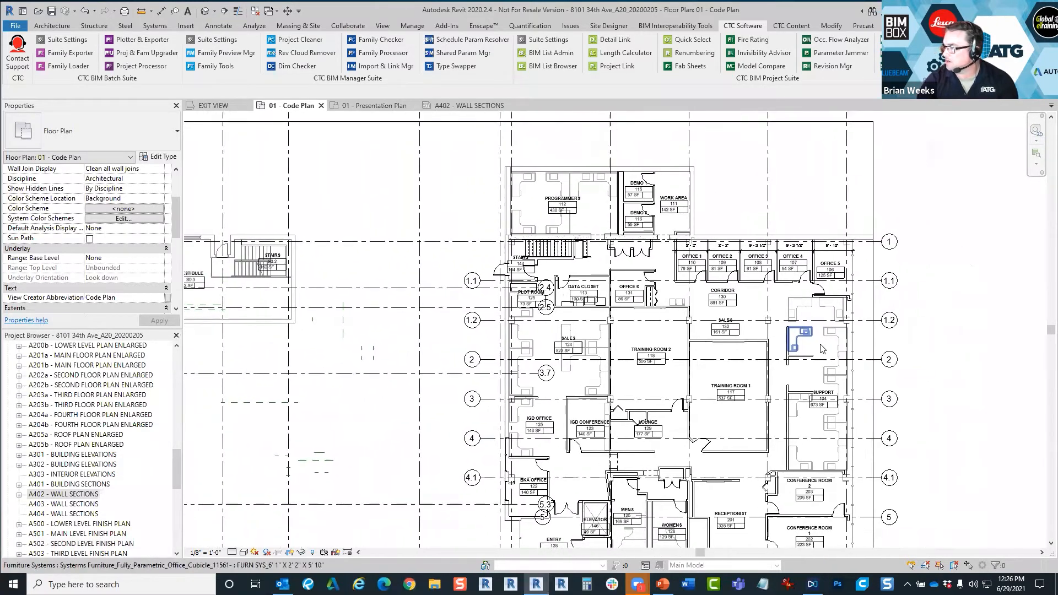
scroll(817, 351, "up", 4)
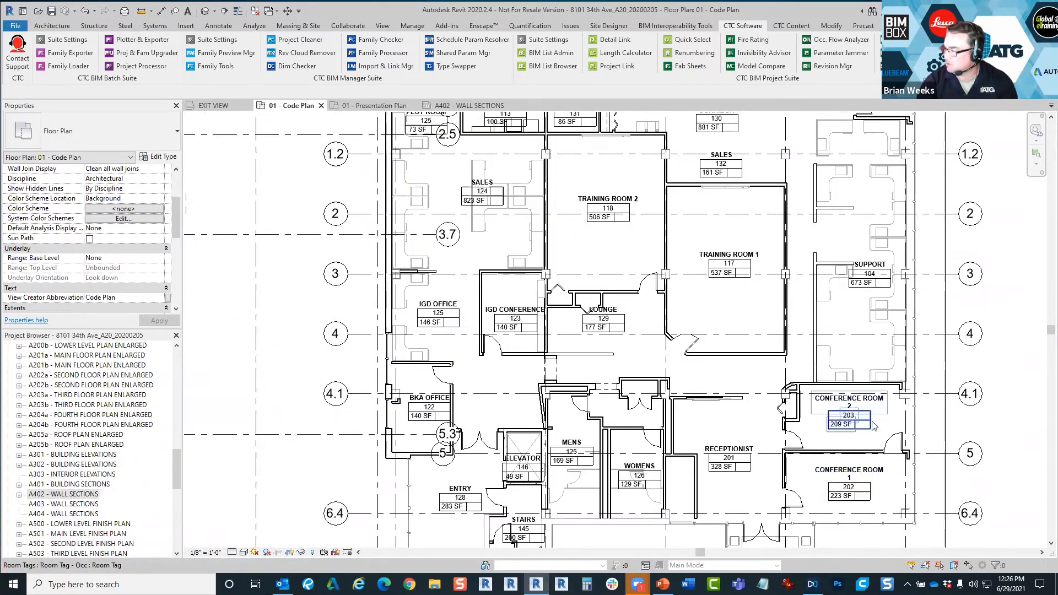
middle_click_drag(809, 434, 851, 381)
left_click(692, 54)
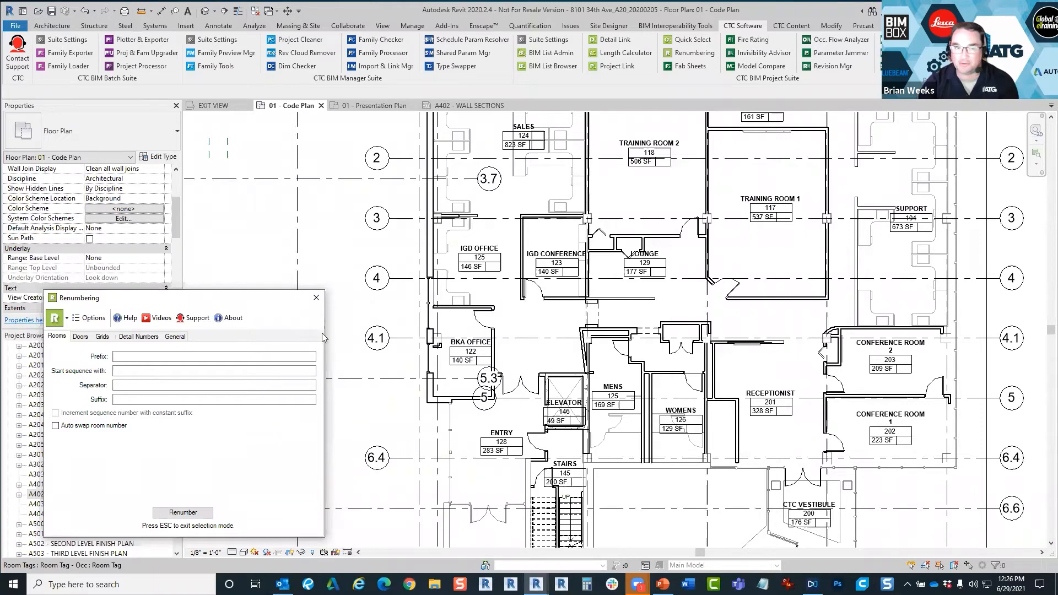
left_click(177, 338)
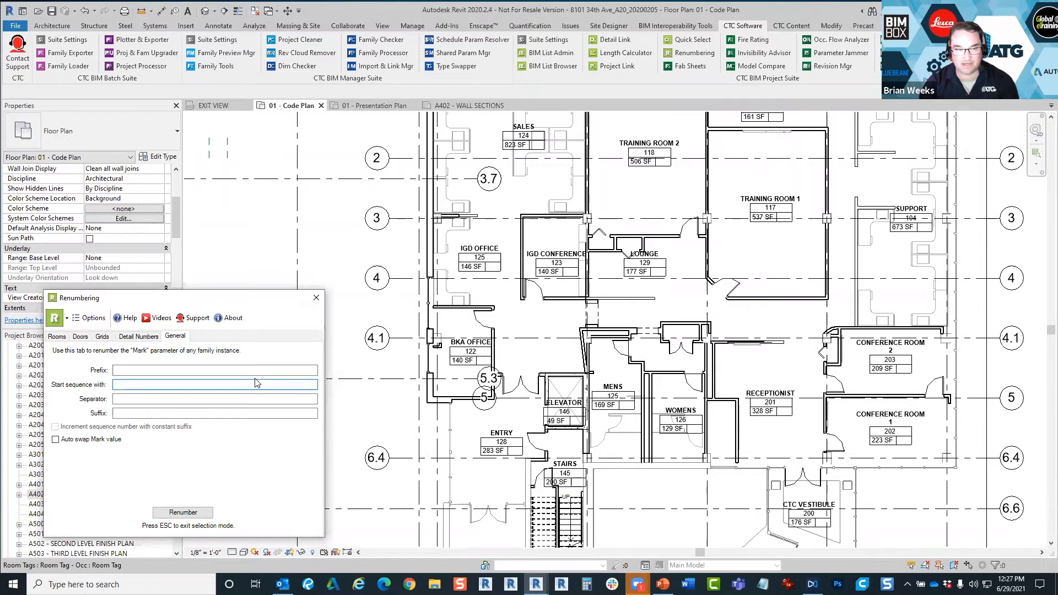
left_click_drag(282, 303, 354, 275)
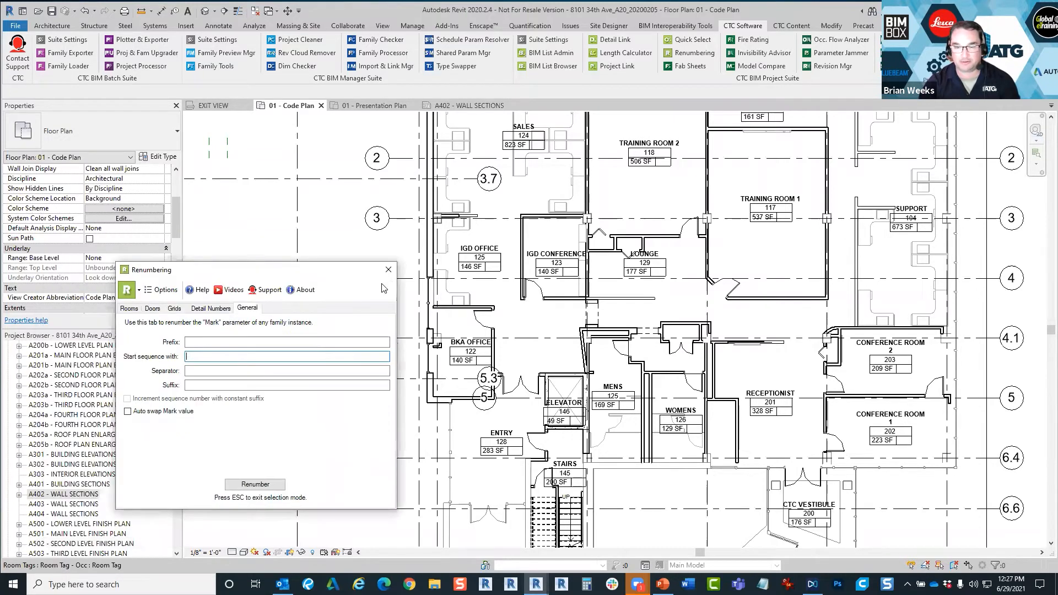
left_click(390, 270)
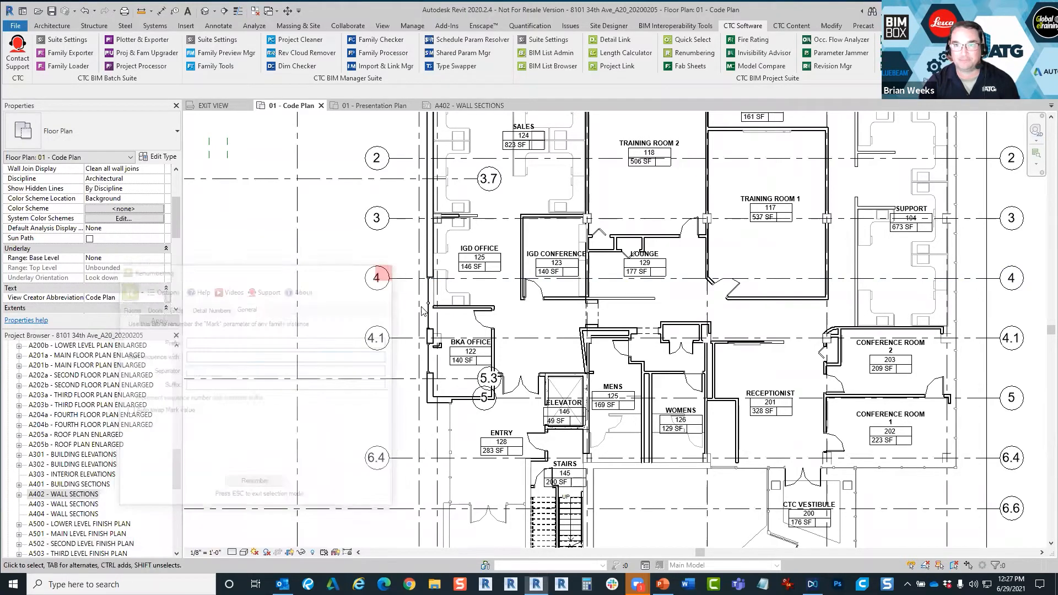
- Compare the overall grid layouts of the 01 - Code Plan and 01 - Presentation Plan views, ending on the presentation plan
scroll(683, 356, "down", 5)
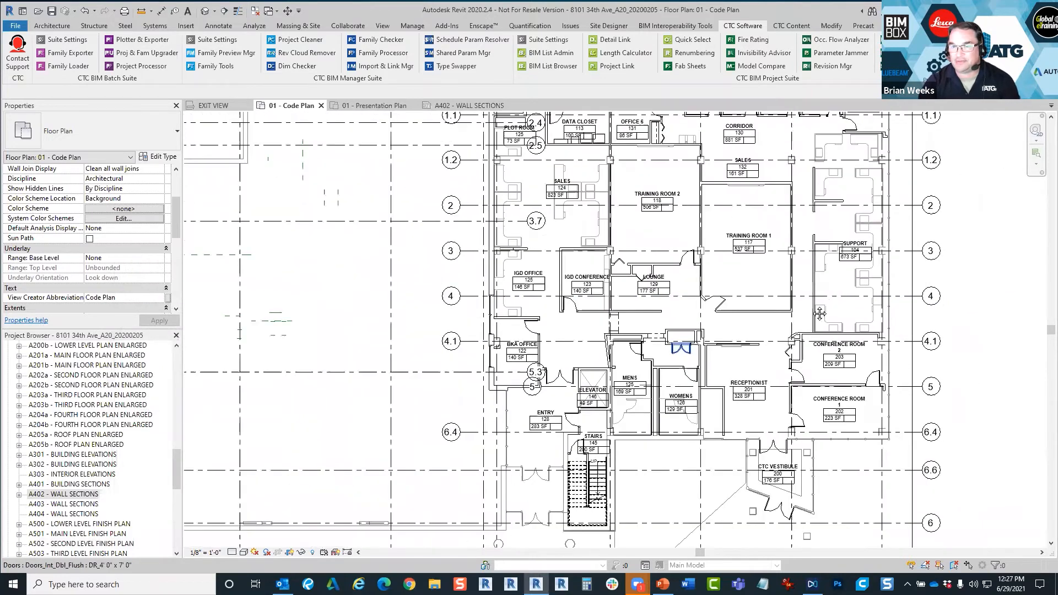
scroll(703, 337, "down", 1)
middle_click_drag(750, 327, 857, 323)
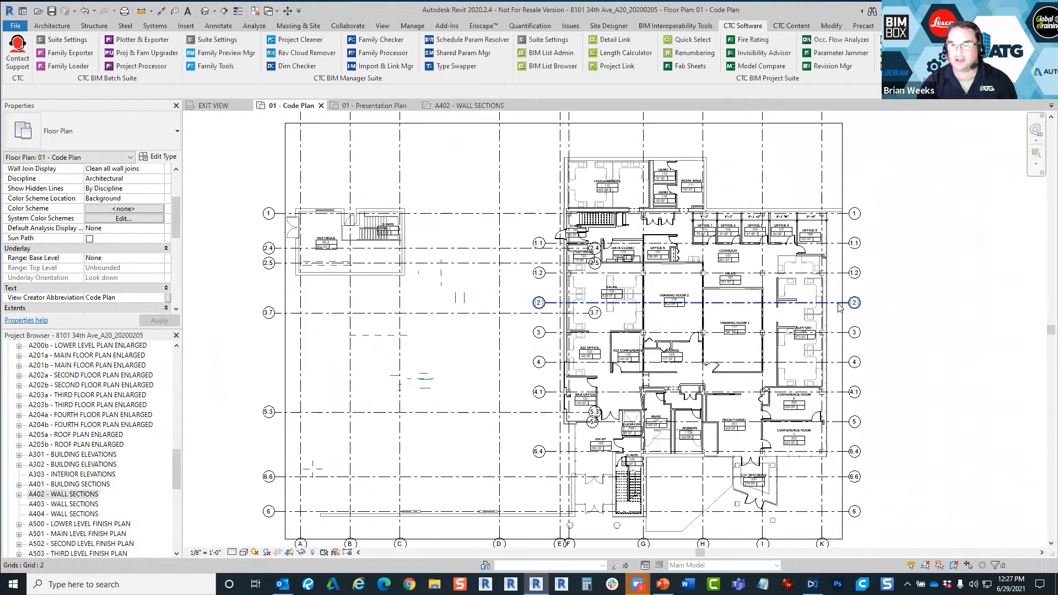
left_click(373, 106)
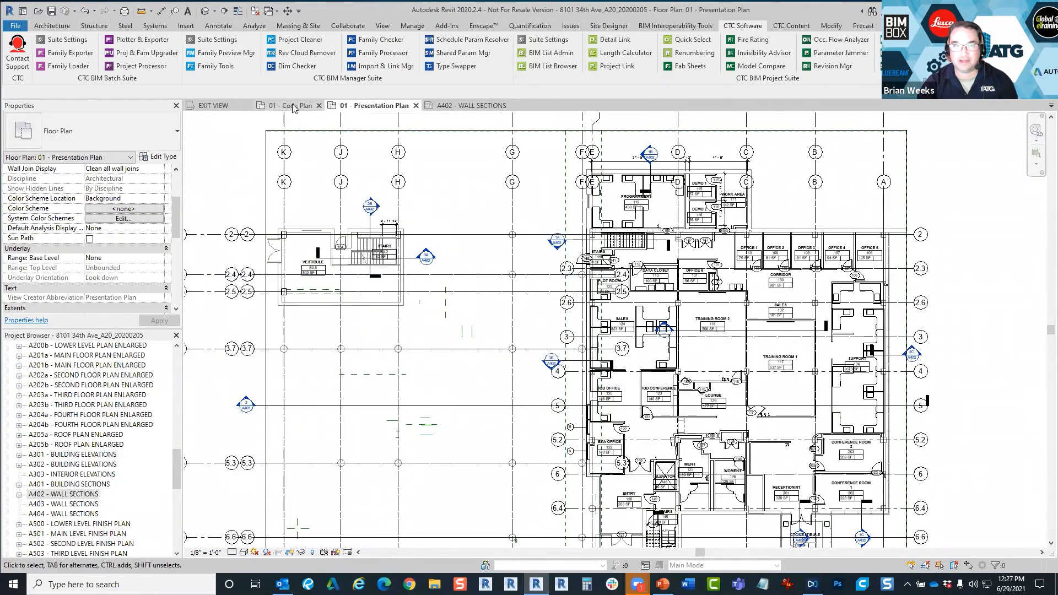
left_click(290, 106)
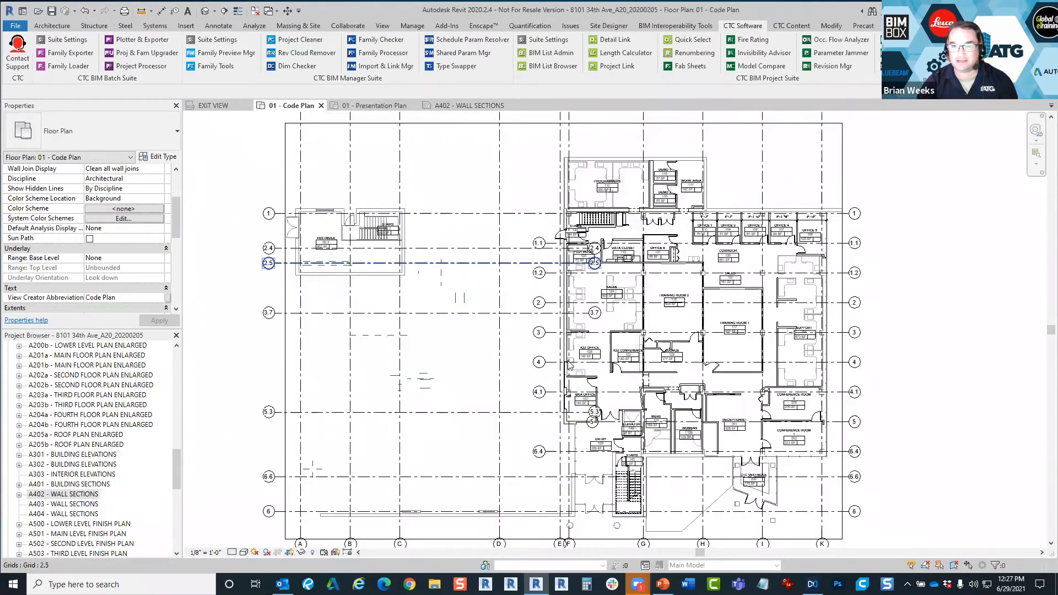
left_click(383, 105)
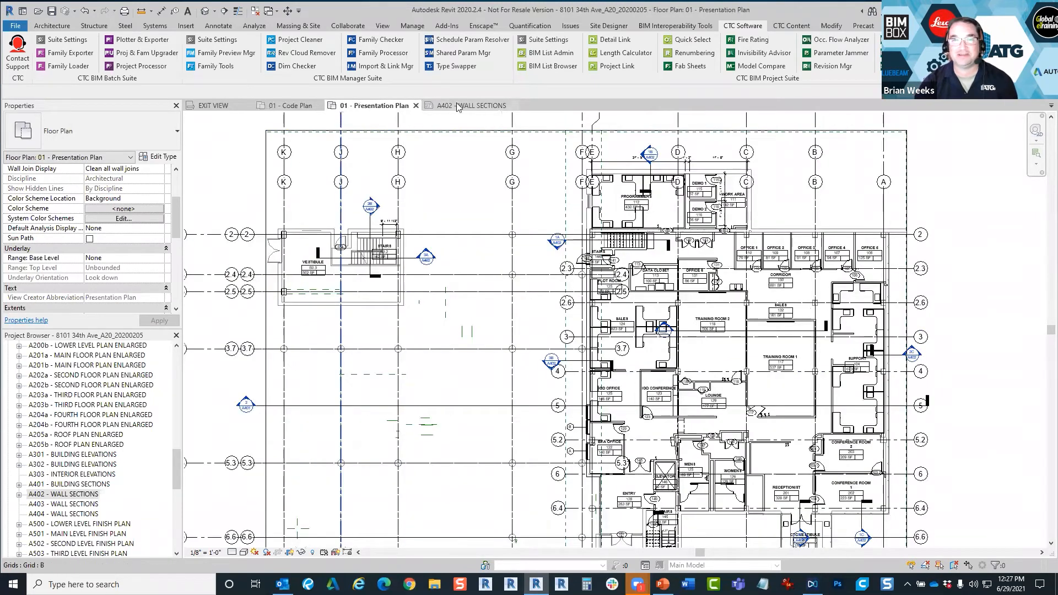
left_click(291, 105)
left_click(379, 106)
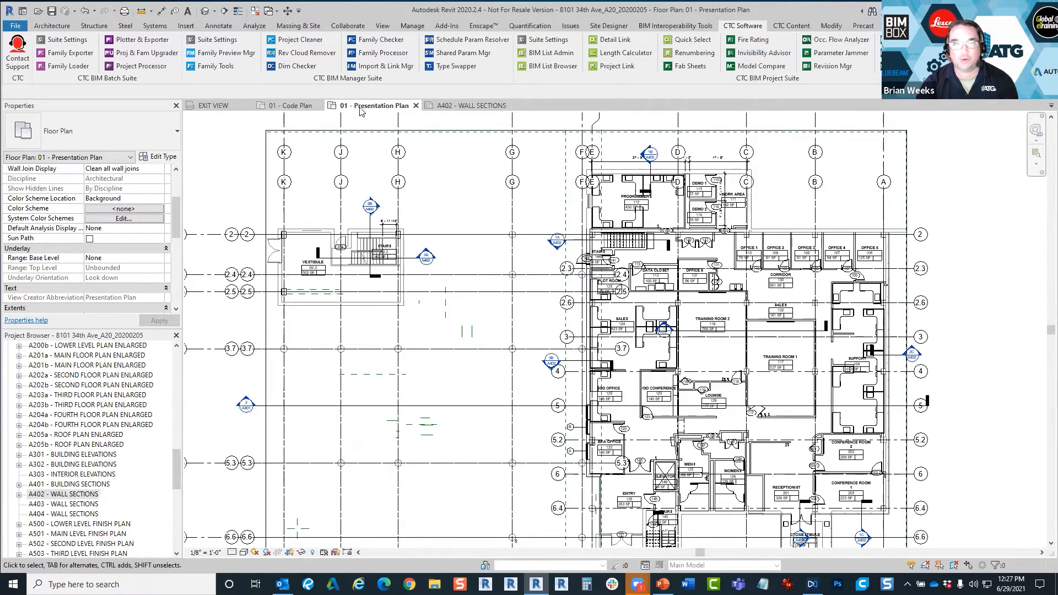
- Examine the view template and scope box properties of the 01 - Presentation Plan view
scroll(148, 220, "down", 5)
left_click(141, 229)
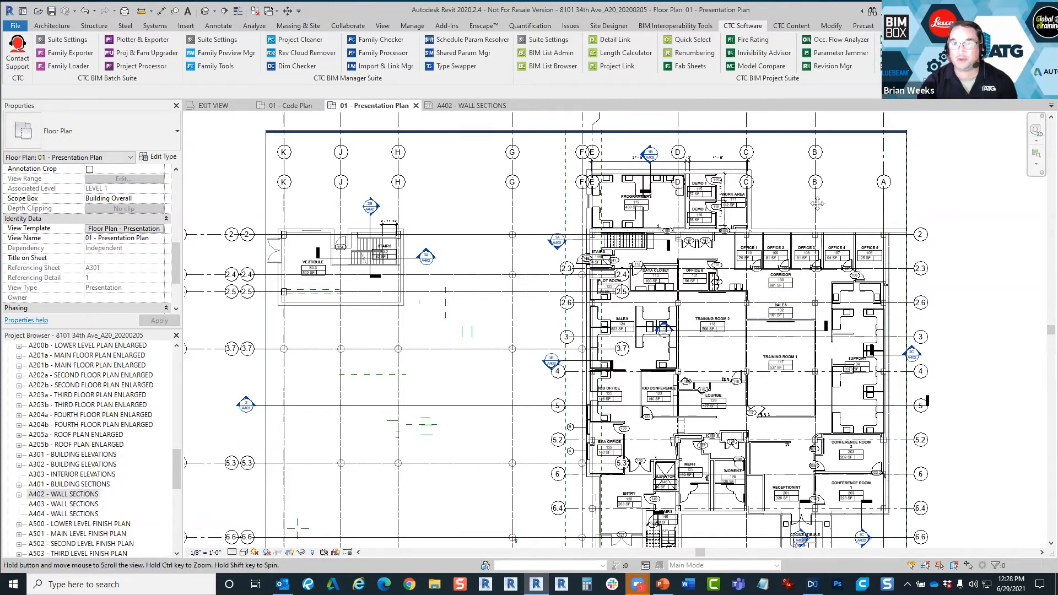
middle_click_drag(825, 191, 600, 113)
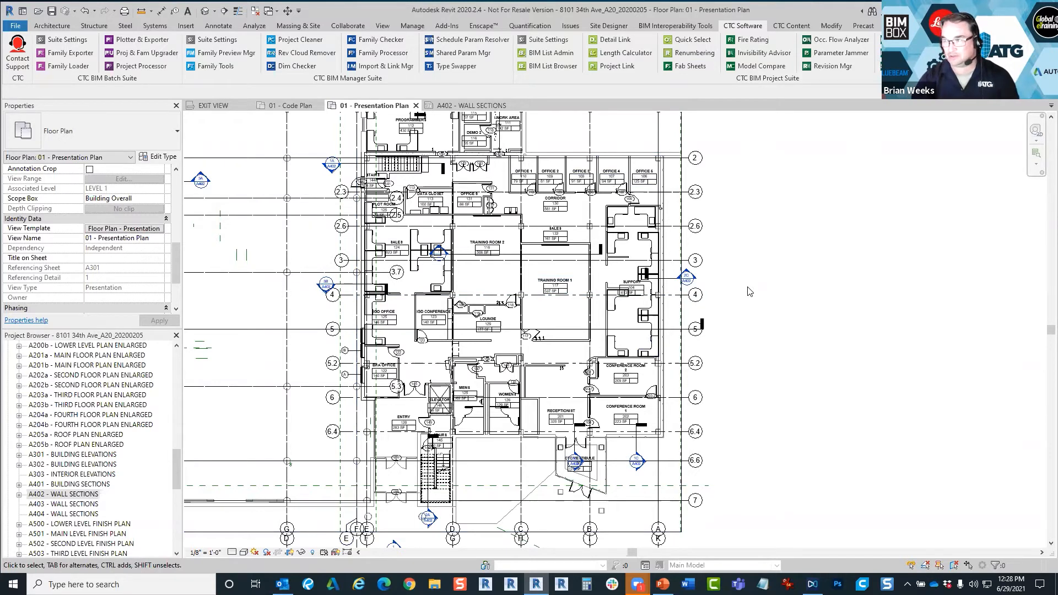
- View the CTC support request form for the Renumbering tool in the browser, including its request types, and return to Revit, closing the tool
left_click(689, 52)
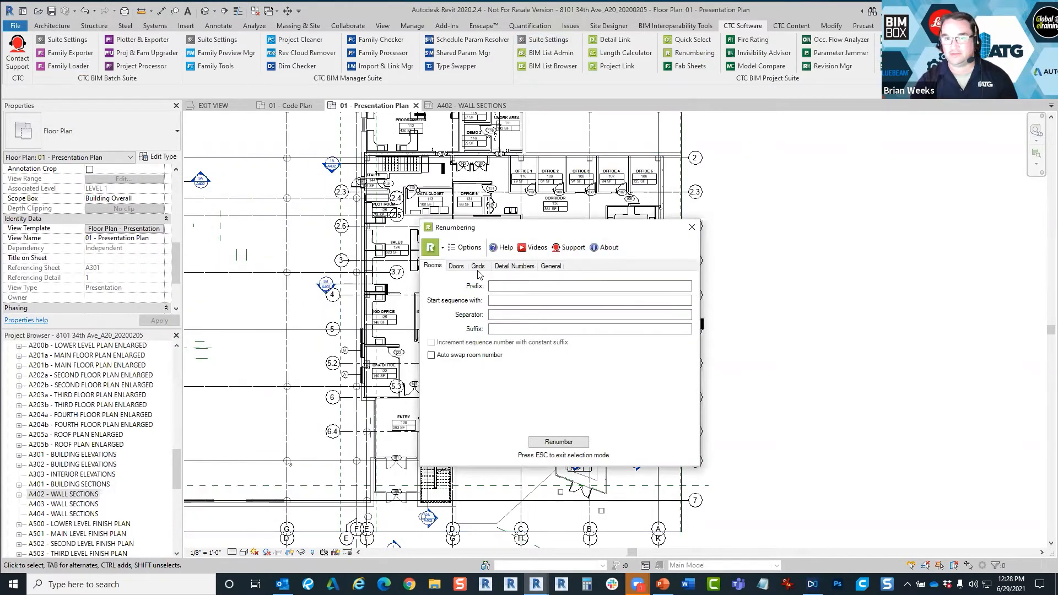
left_click(570, 249)
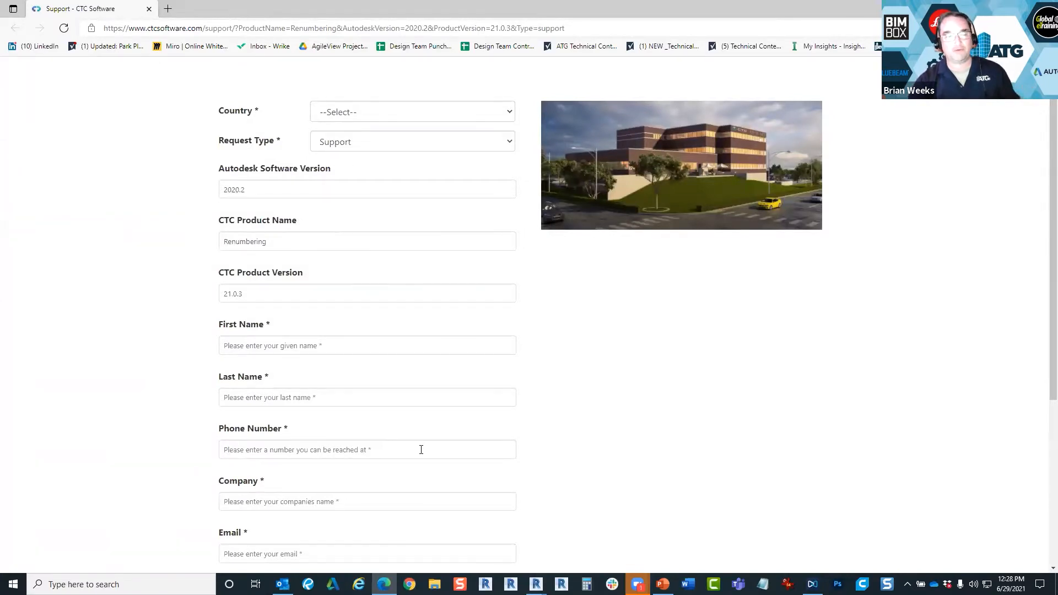
scroll(422, 460, "down", 5)
left_click(291, 418)
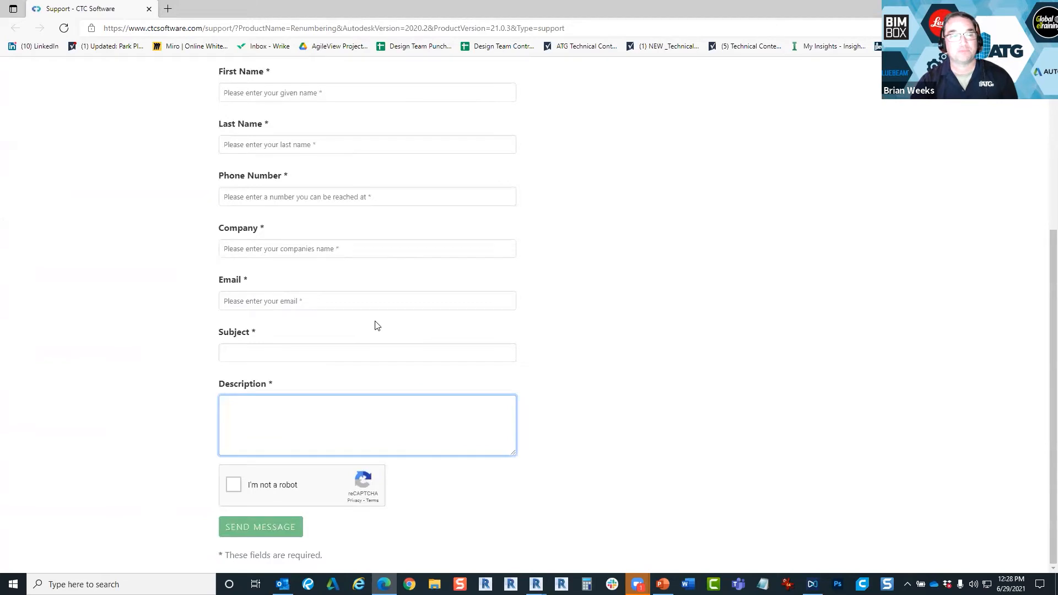
scroll(430, 264, "up", 5)
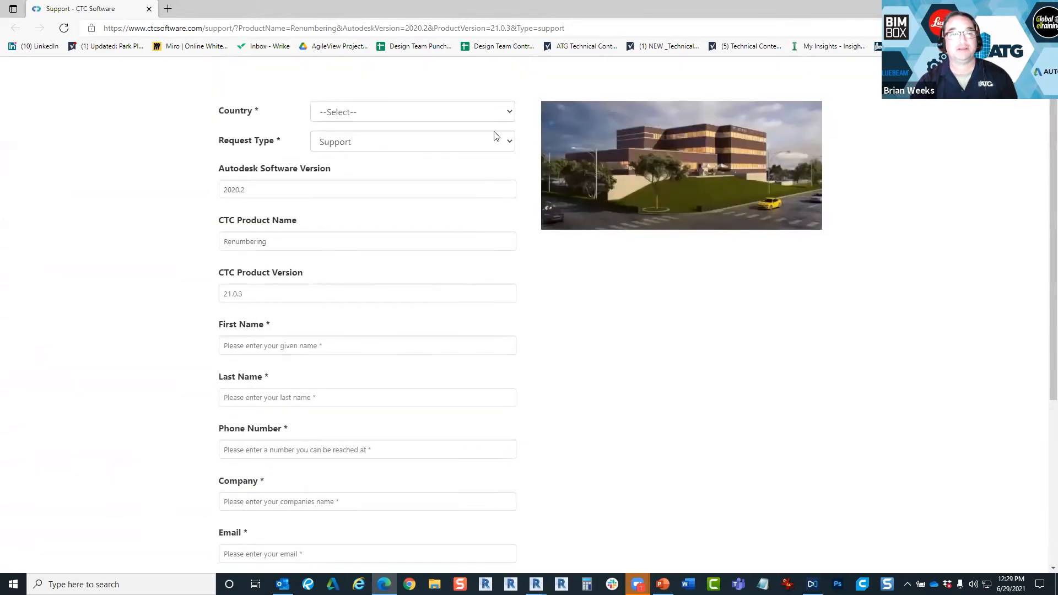
left_click(471, 143)
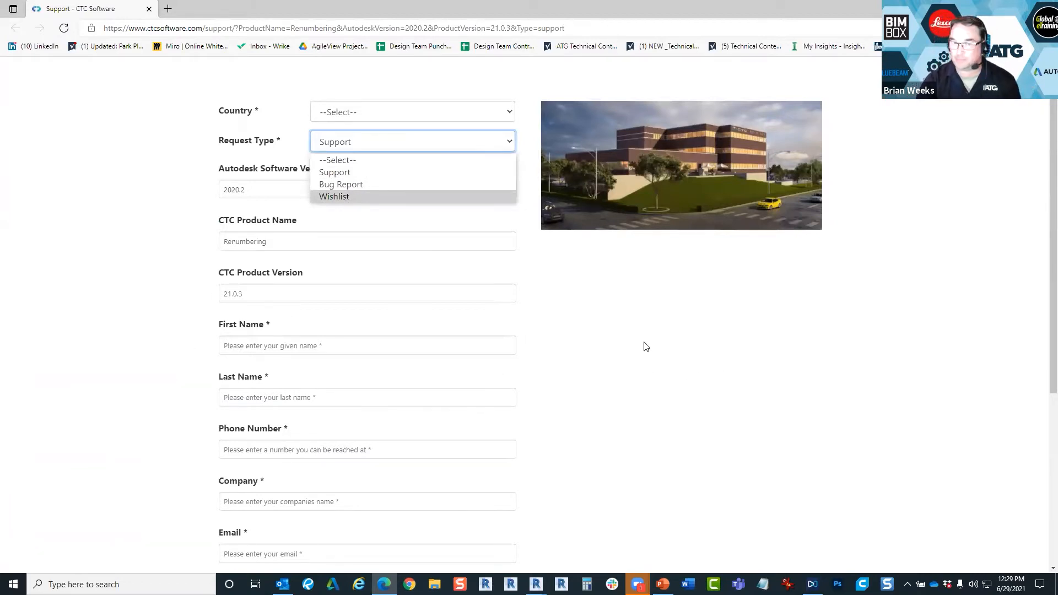
left_click(773, 356)
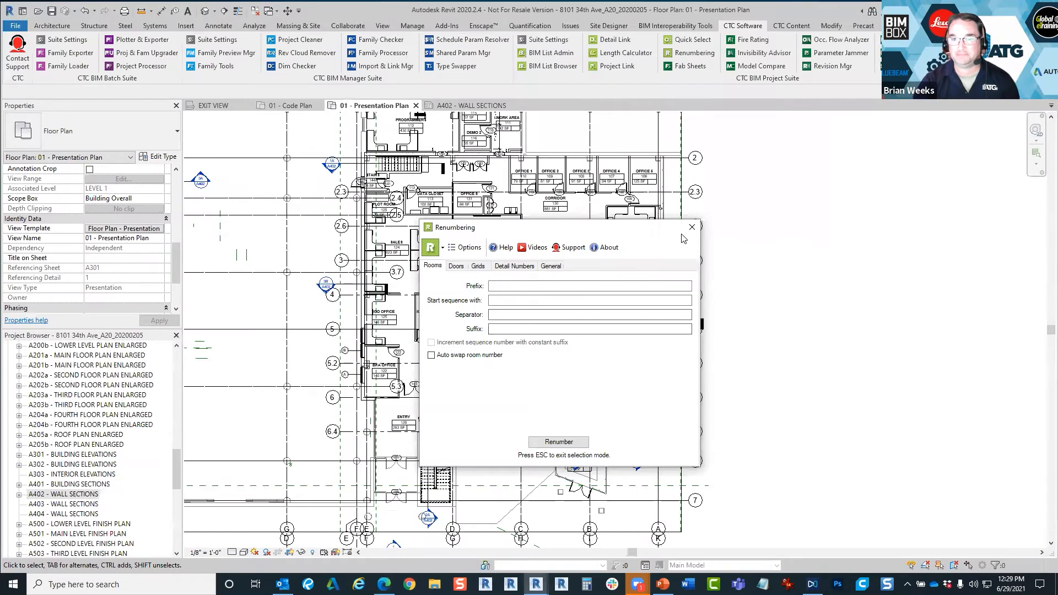
key("Escape")
middle_click_drag(749, 234, 796, 246)
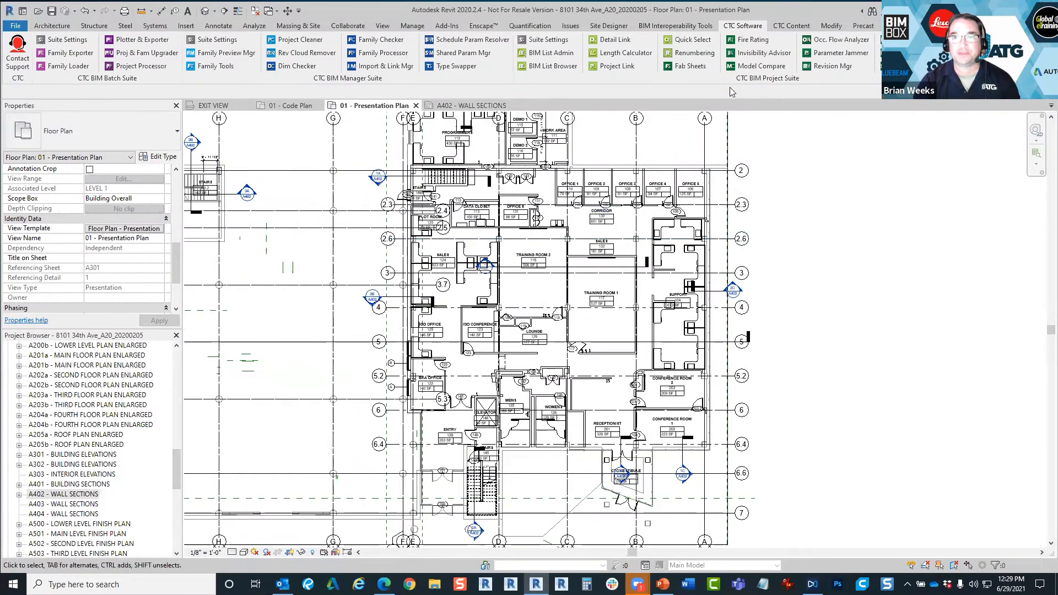
scroll(576, 298, "up", 3)
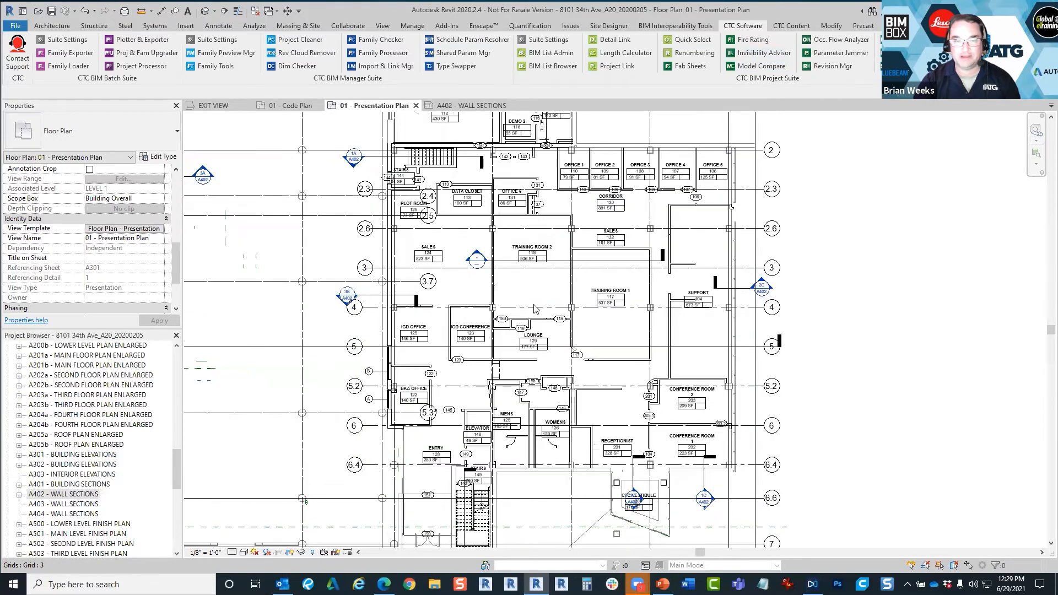
scroll(575, 303, "up", 1)
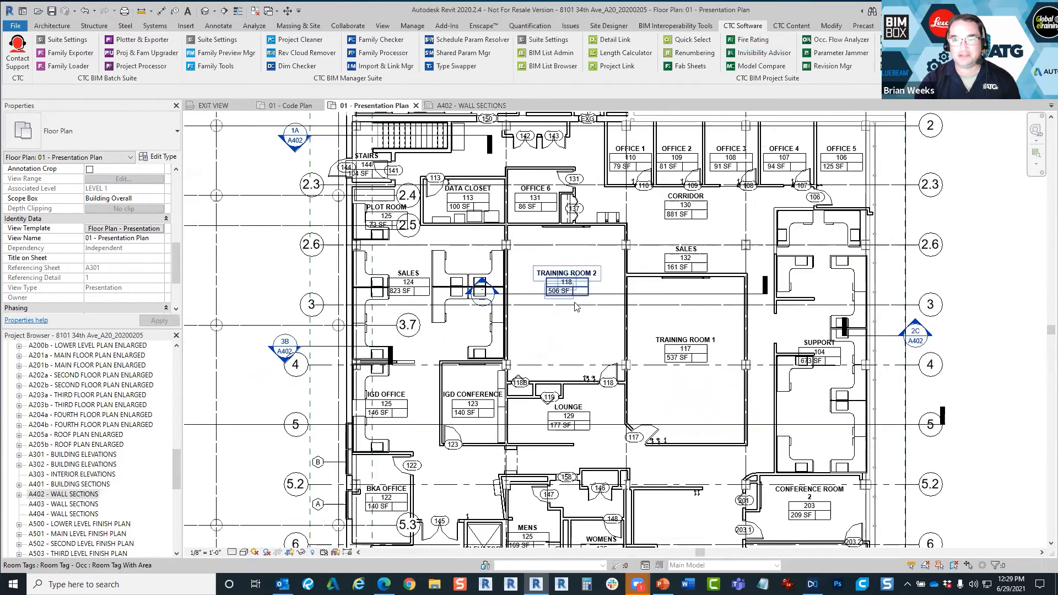
middle_click_drag(575, 304, 600, 286)
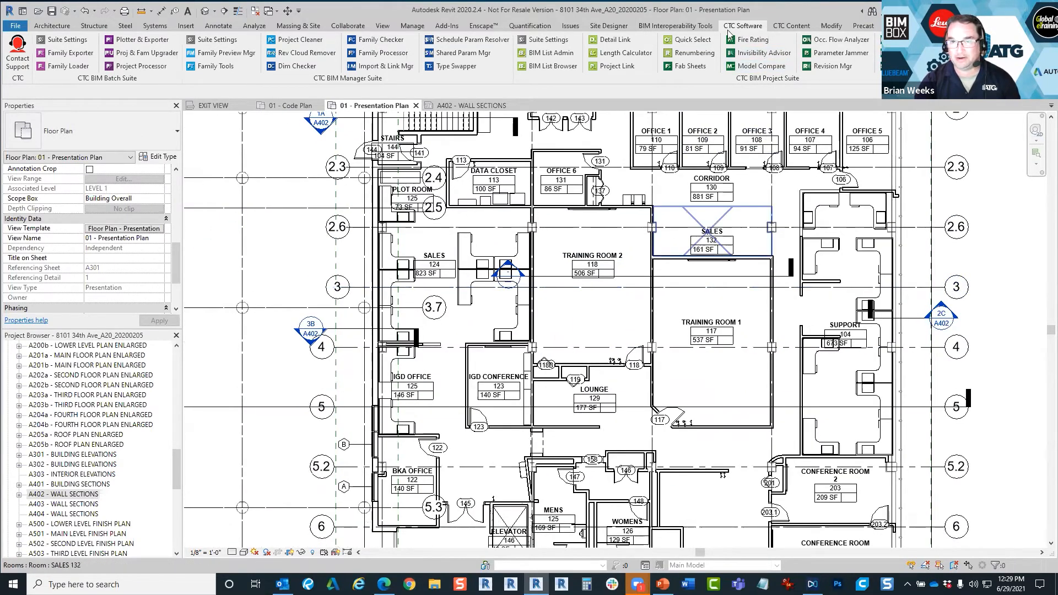
- Reveal the hidden elements in the 01 - Presentation Plan view, and turn the reveal mode off again
left_click(311, 553)
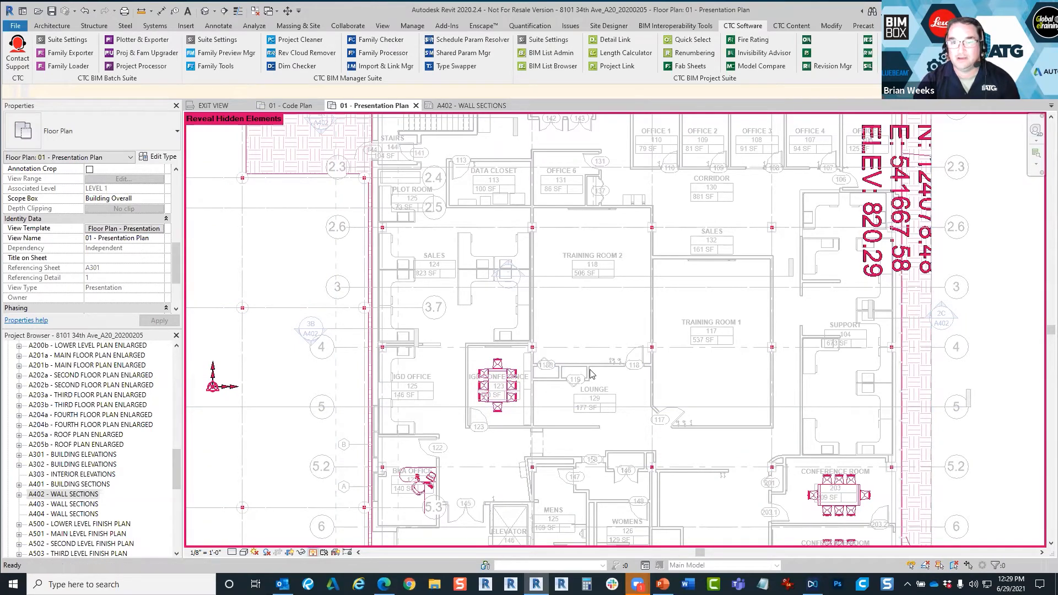
key("r")
key("h")
- Select three walls enclosing Training Room 2 on the presentation plan and isolate that area in 3D with a selection box
left_click(556, 365)
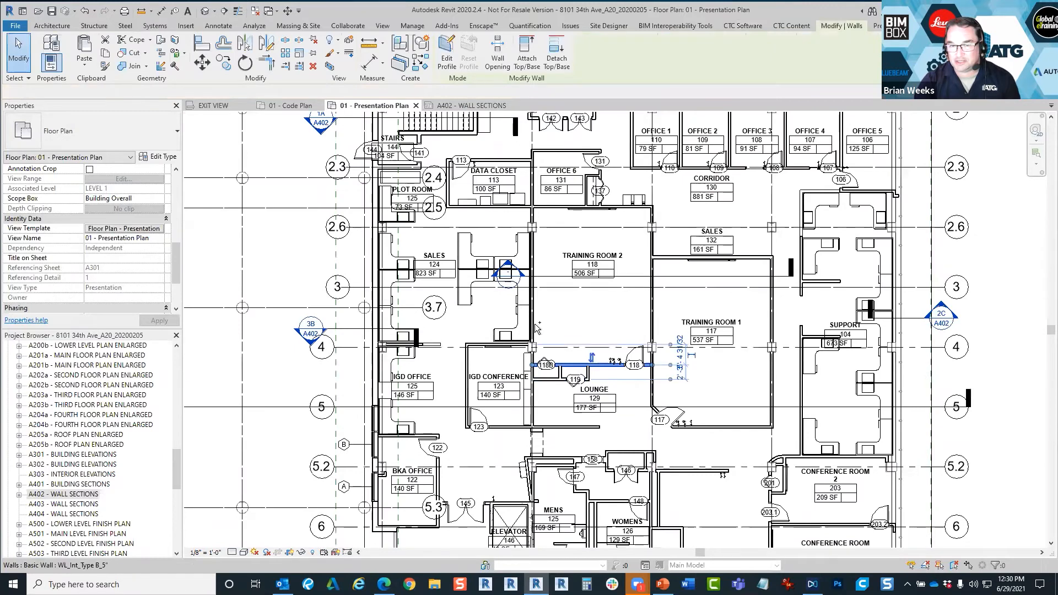
scroll(534, 325, "up", 2)
left_click(737, 309, "ctrl")
middle_click_drag(690, 171, 675, 237)
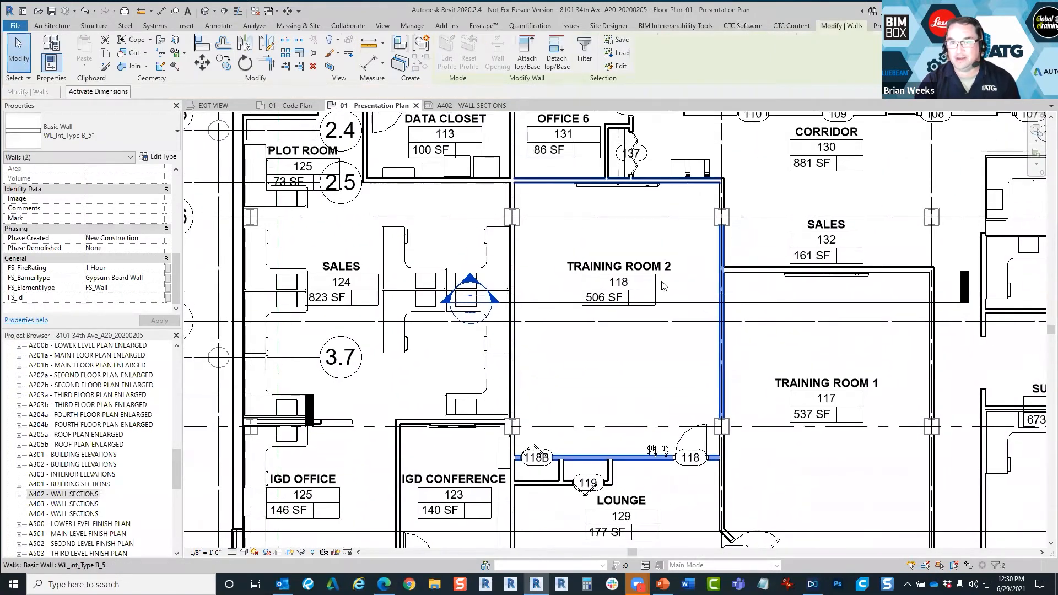
left_click(672, 181, "ctrl")
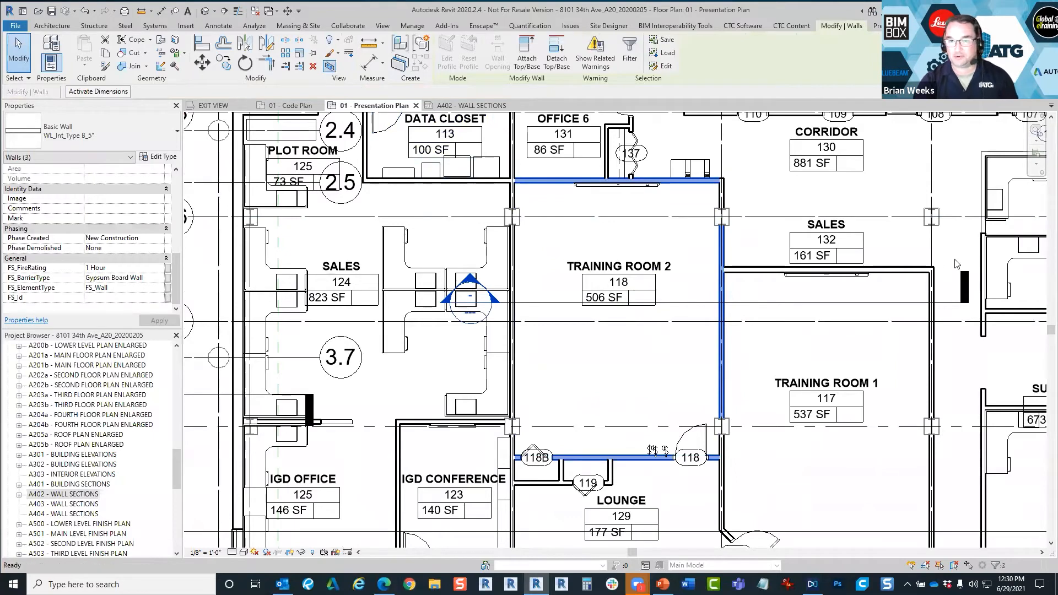
key("b")
key("x")
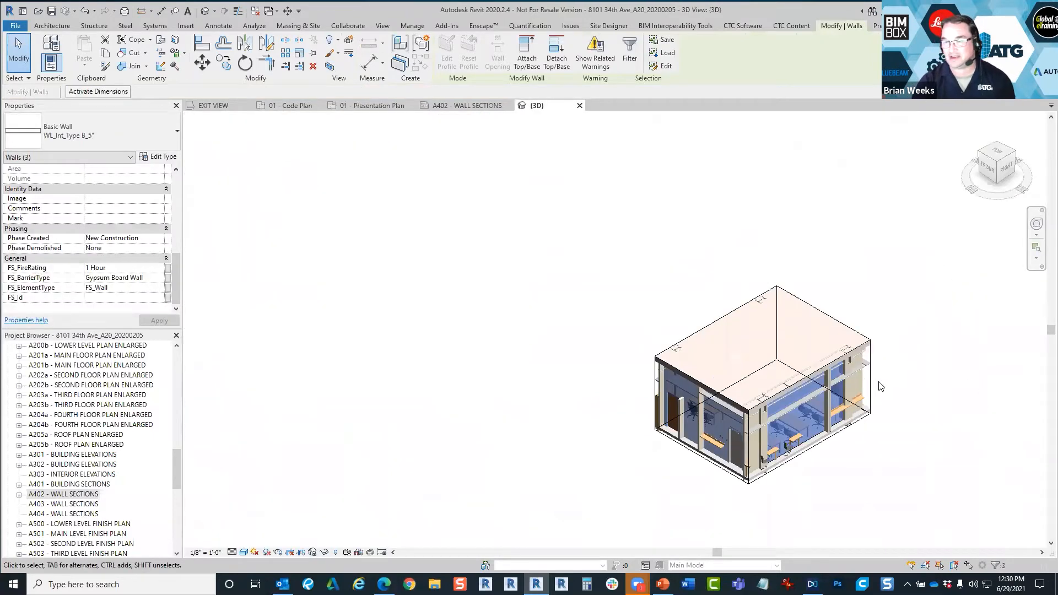
- Lower the top of the section box below the ceiling of Training Room 2 so the desks and chairs inside can be viewed
scroll(880, 375, "up", 1)
left_click(879, 375)
left_click(869, 388)
left_click_drag(745, 347, 744, 382)
scroll(811, 433, "up", 4)
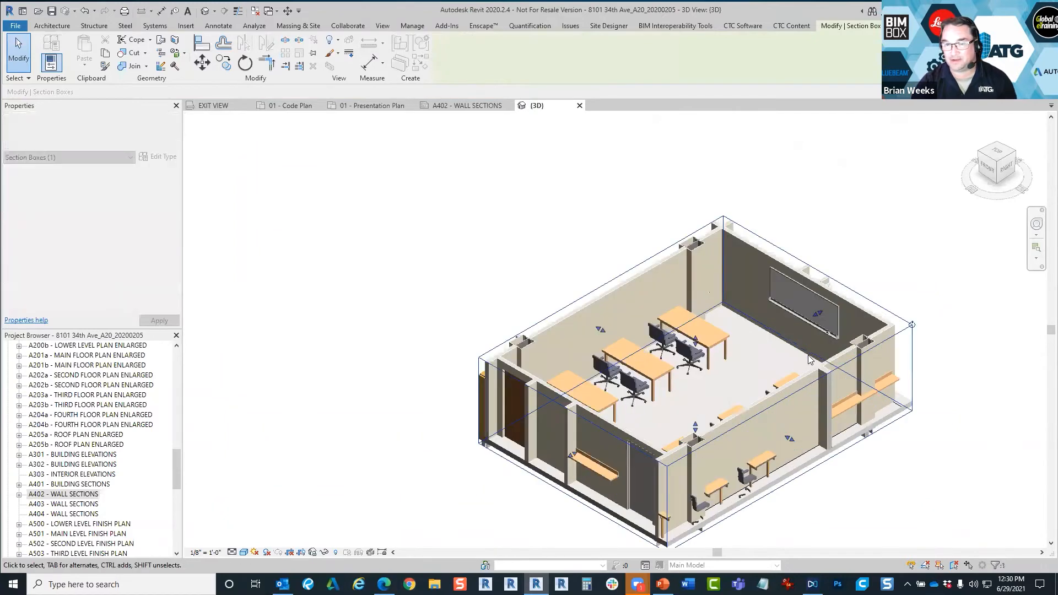
scroll(810, 359, "up", 1)
middle_click_drag(772, 331, 713, 314, "shift")
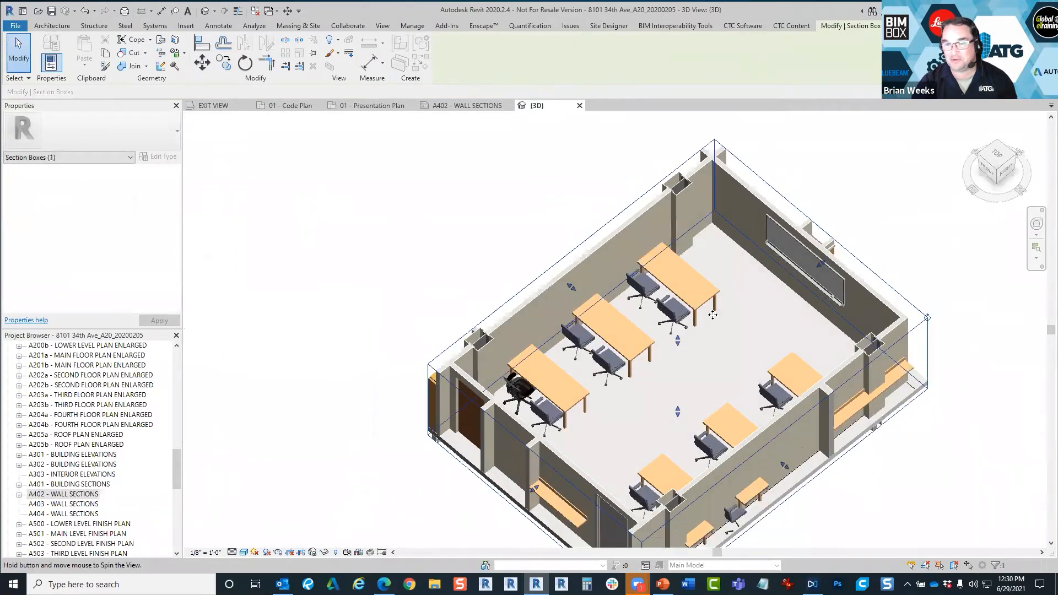
left_click(712, 315)
- Check the revealed hidden elements of the 01 - Presentation Plan for the training room furniture, and return to the 3D view
left_click(375, 106)
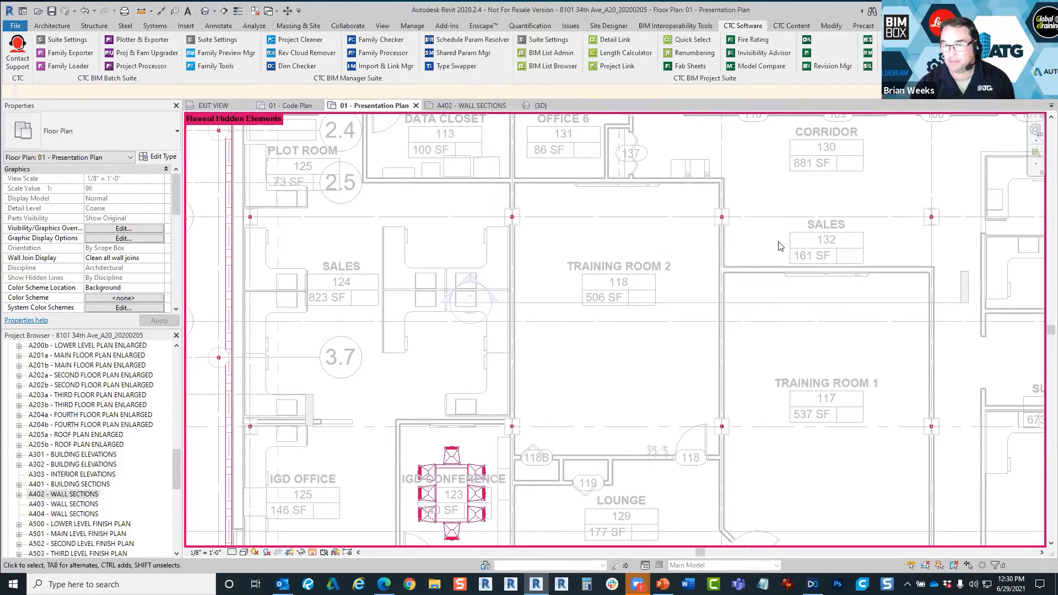
scroll(891, 253, "down", 1)
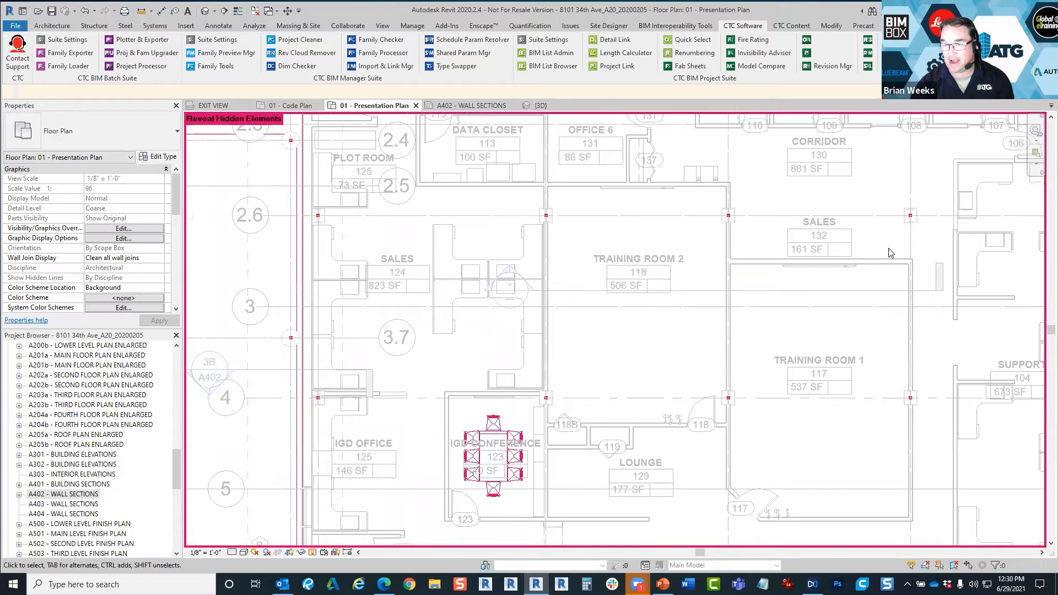
scroll(891, 253, "down", 2)
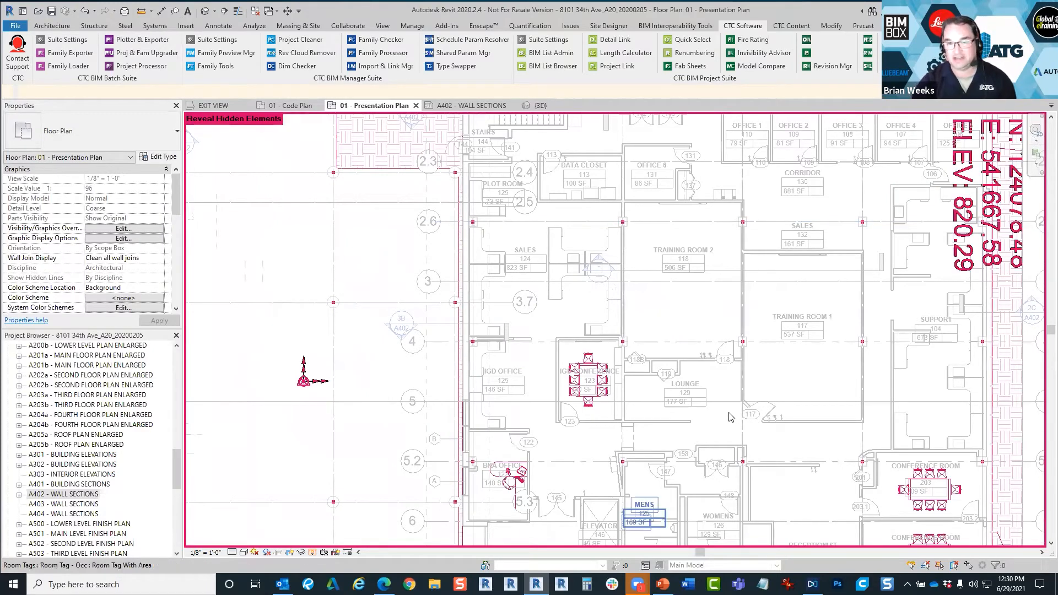
key("ctrl+Tab")
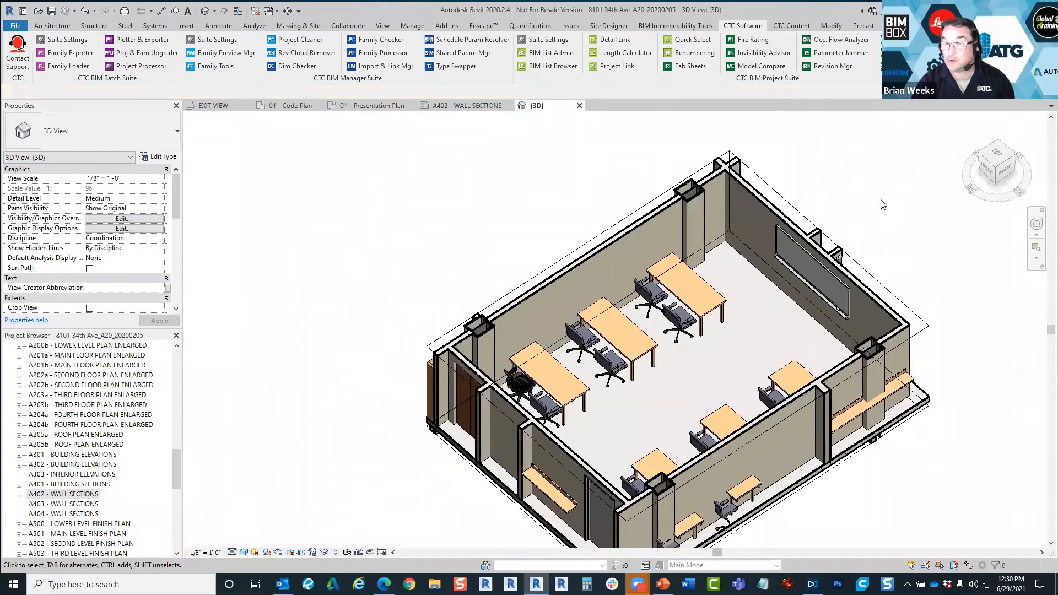
- Run the Invisibility Advisor on the rear desk in the 3D view, with Floor Plan: 01 - Presentation Plan as the target view
left_click(765, 53)
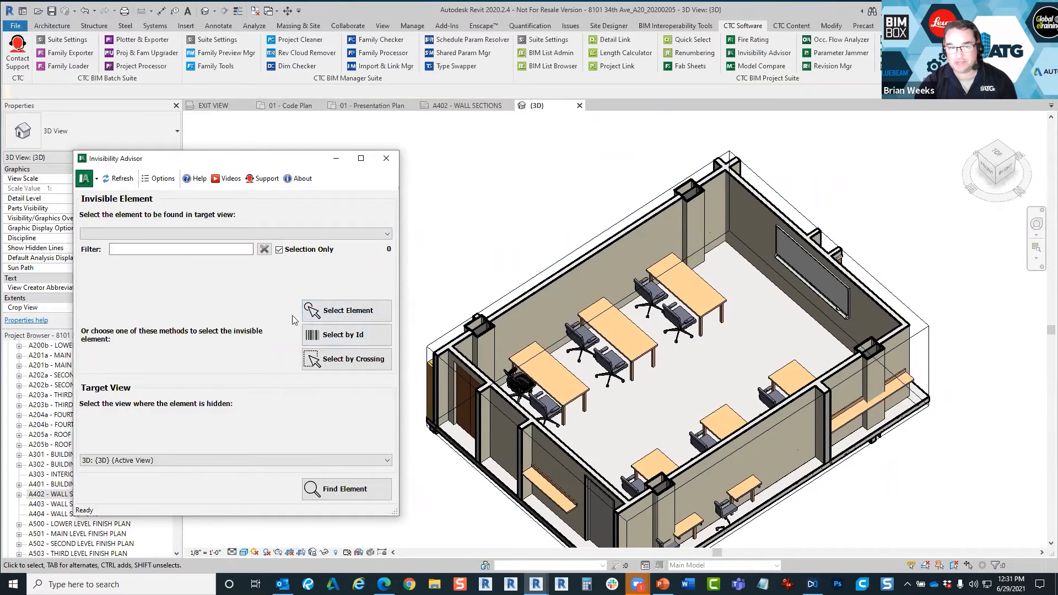
left_click(335, 309)
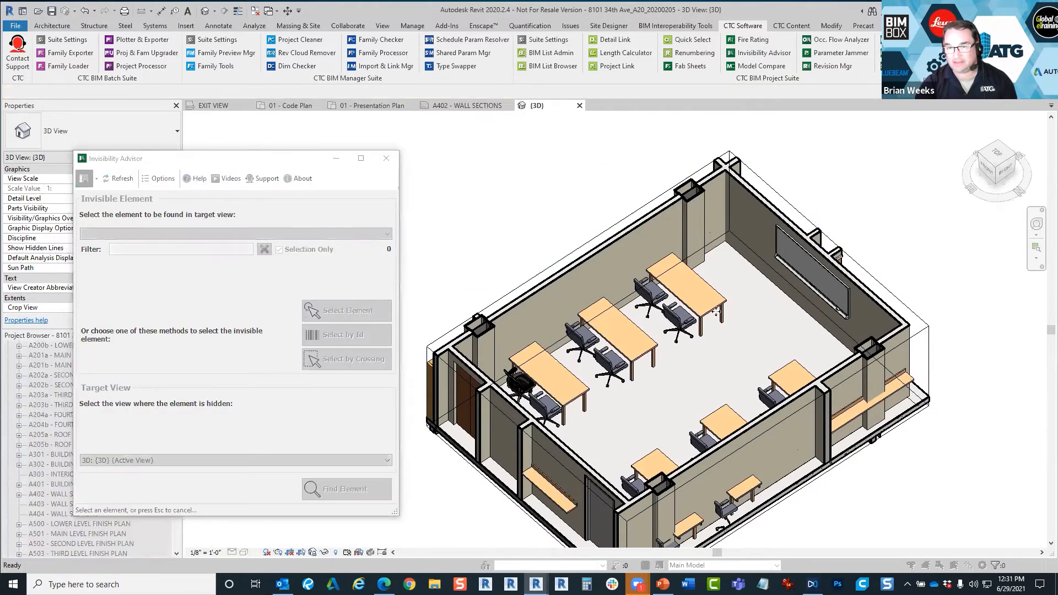
left_click(685, 291)
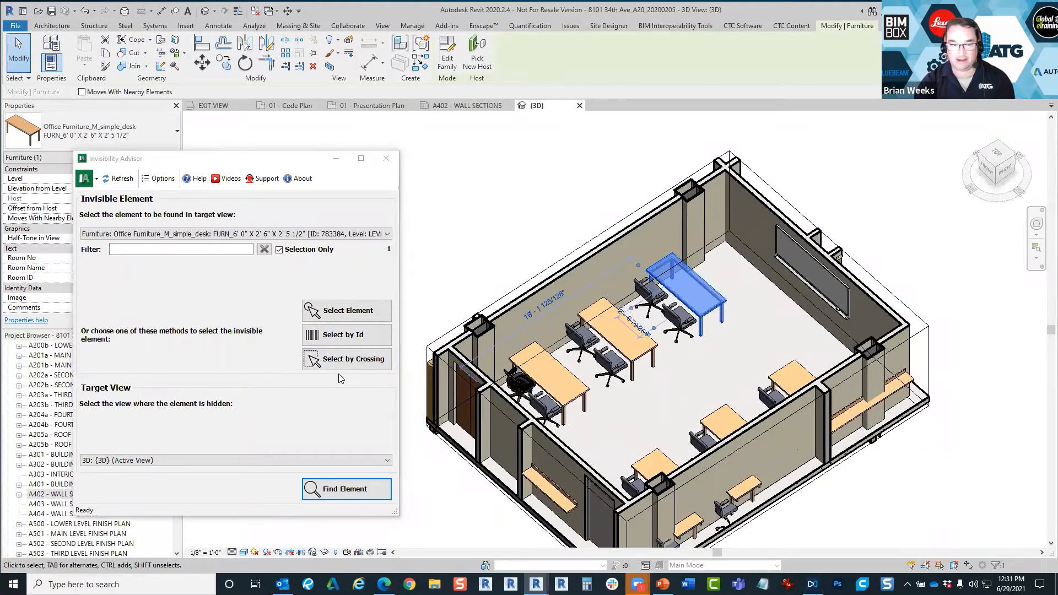
left_click(184, 461)
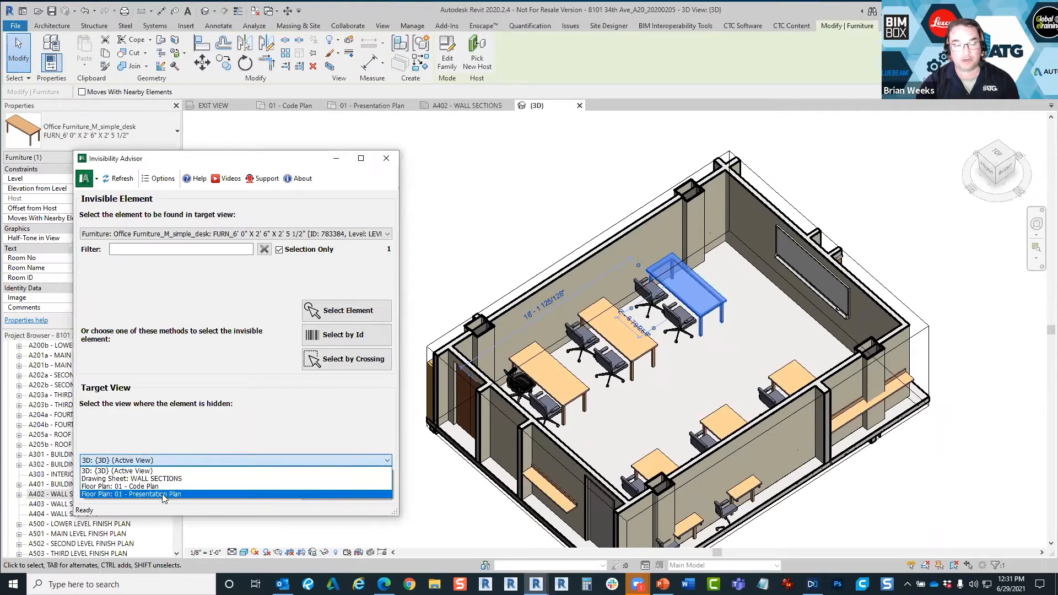
left_click(163, 494)
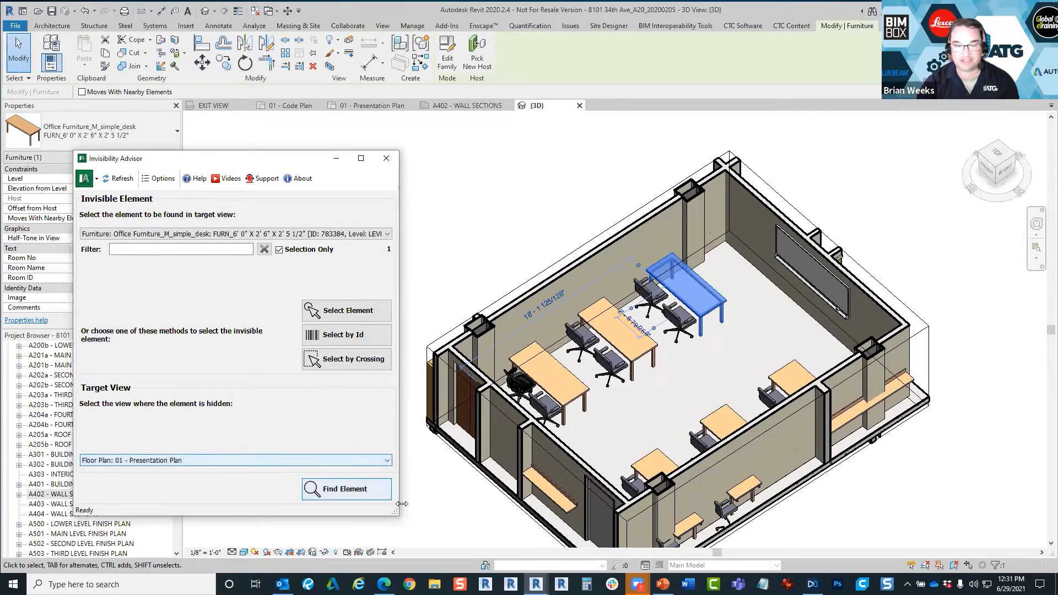
left_click(358, 492)
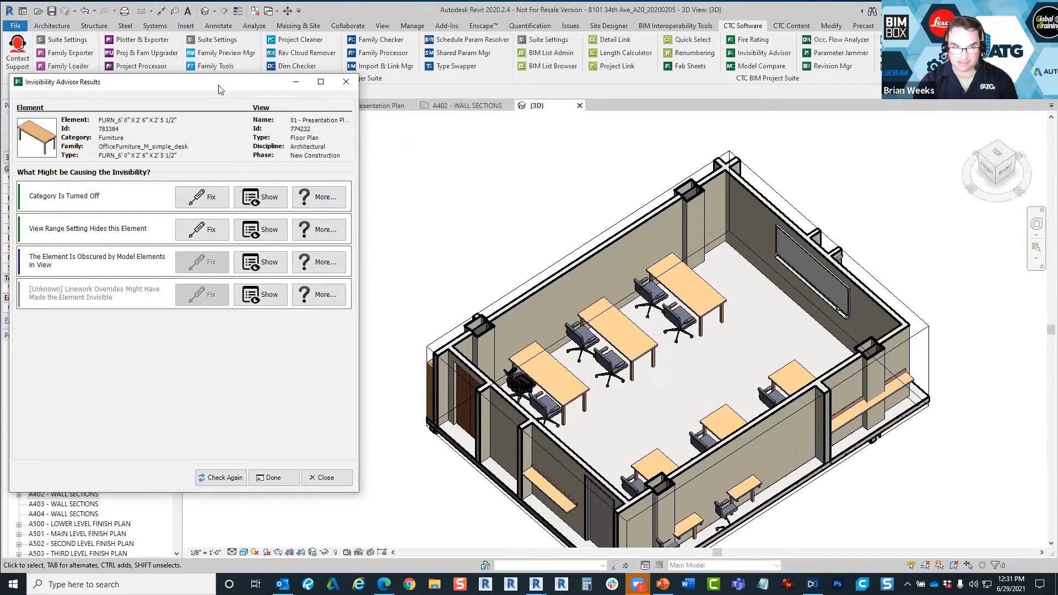
left_click_drag(217, 82, 231, 128)
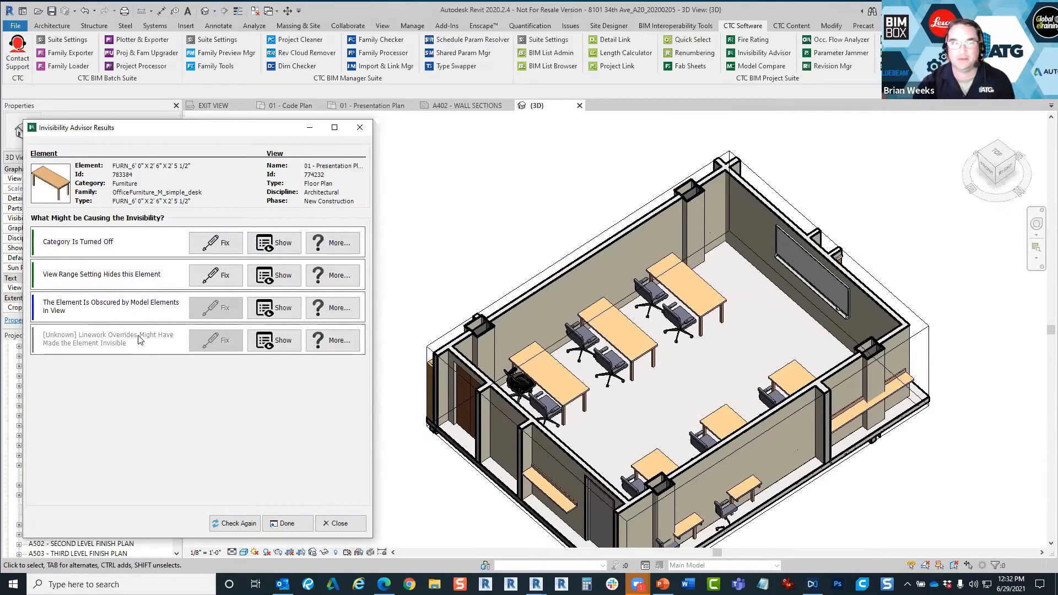
- Fix the turned-off category and the view range setting hiding the desk in 01 - Presentation Plan, and close the results
left_click(479, 108)
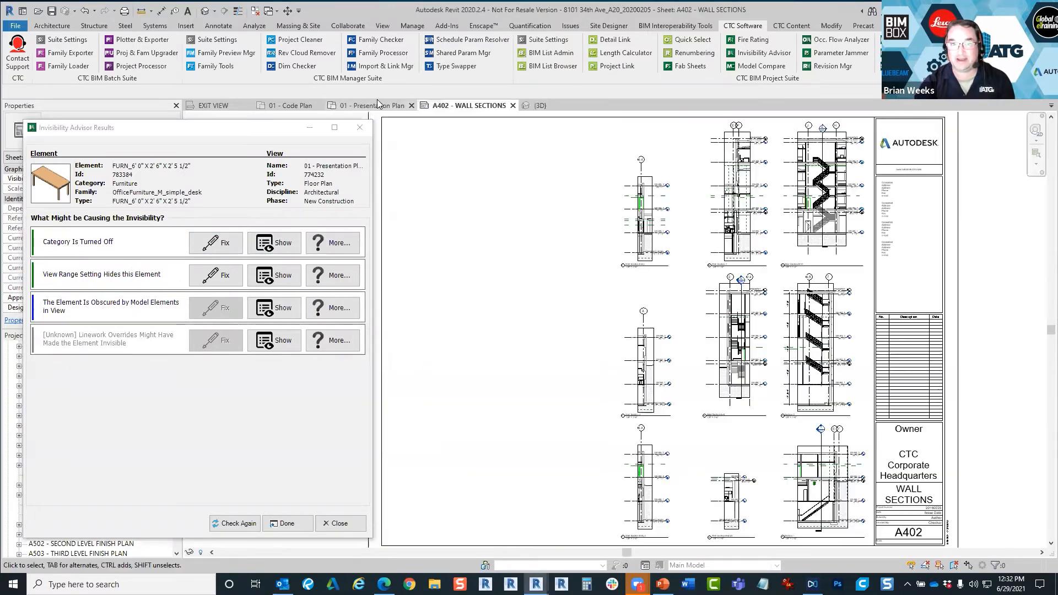
left_click(378, 104)
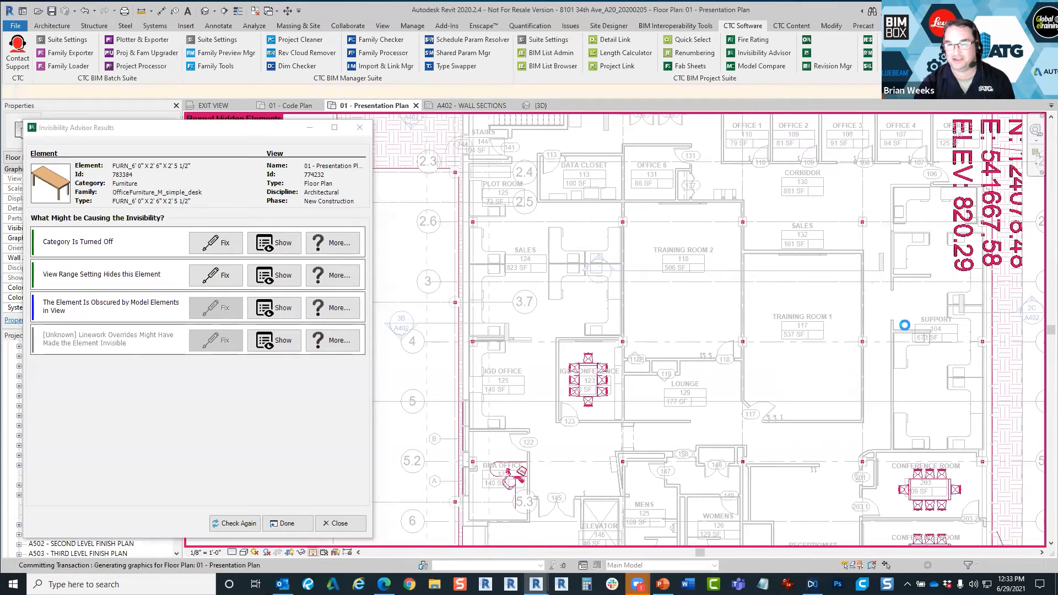
left_click(251, 246)
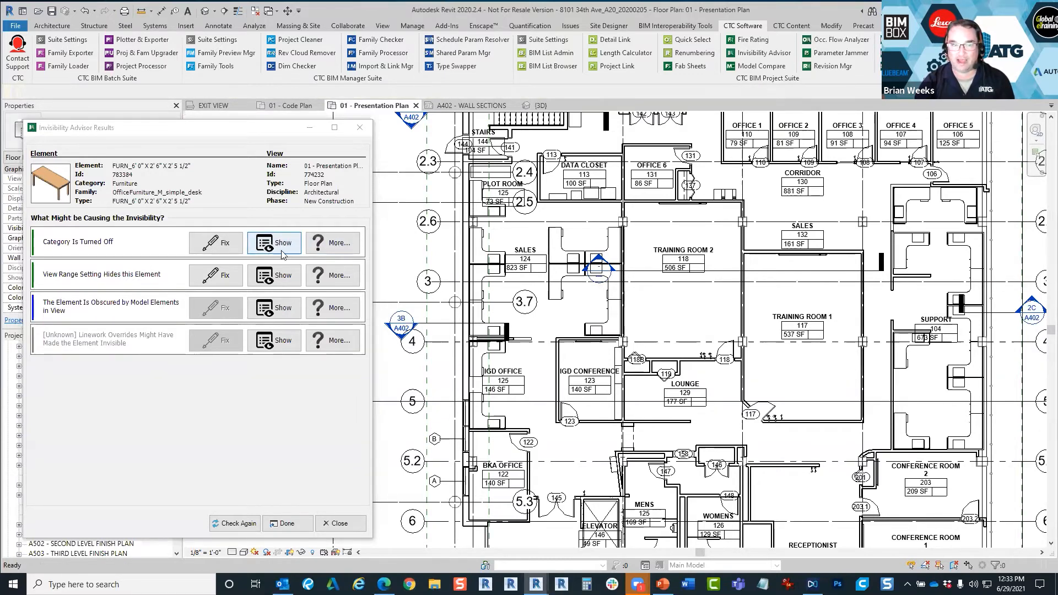
left_click(225, 243)
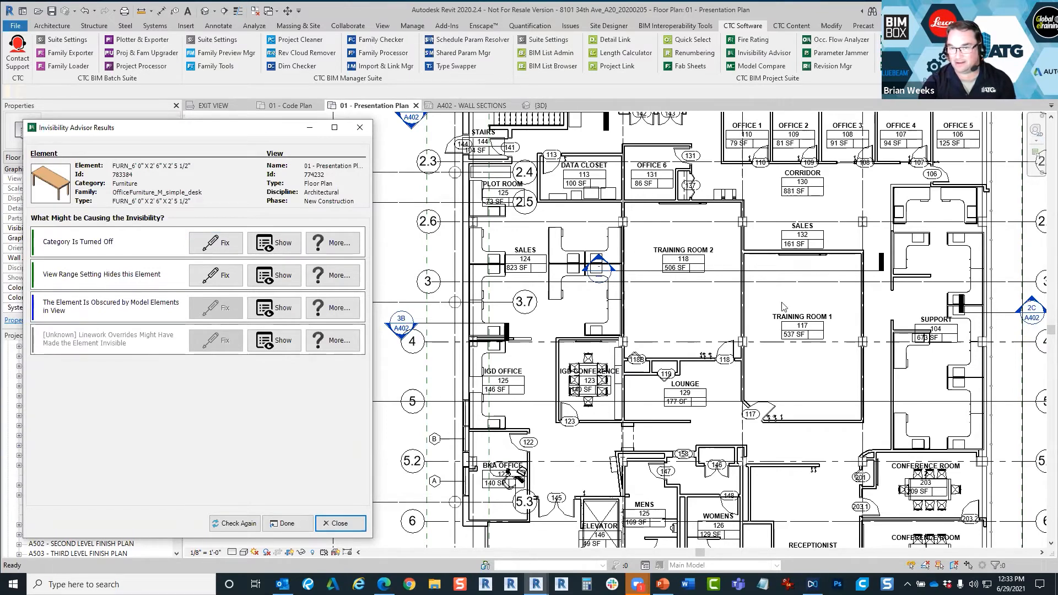
left_click(209, 281)
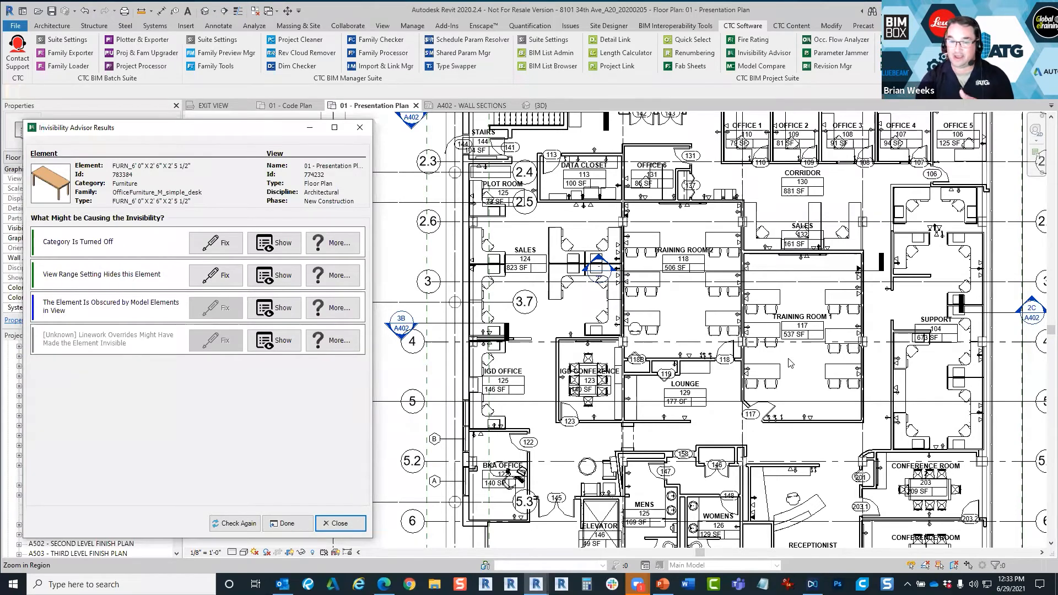
left_click(291, 105)
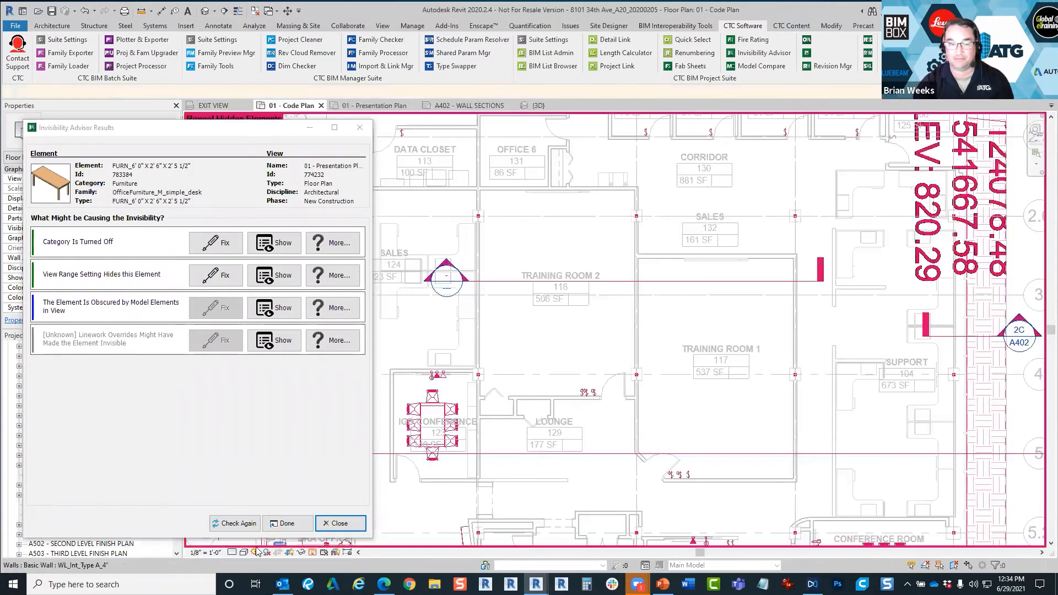
left_click(340, 524)
- Run the Invisibility Advisor on the middle desk from the 3D view, with Floor Plan: 01 - Code Plan as the target view
scroll(589, 430, "down", 3)
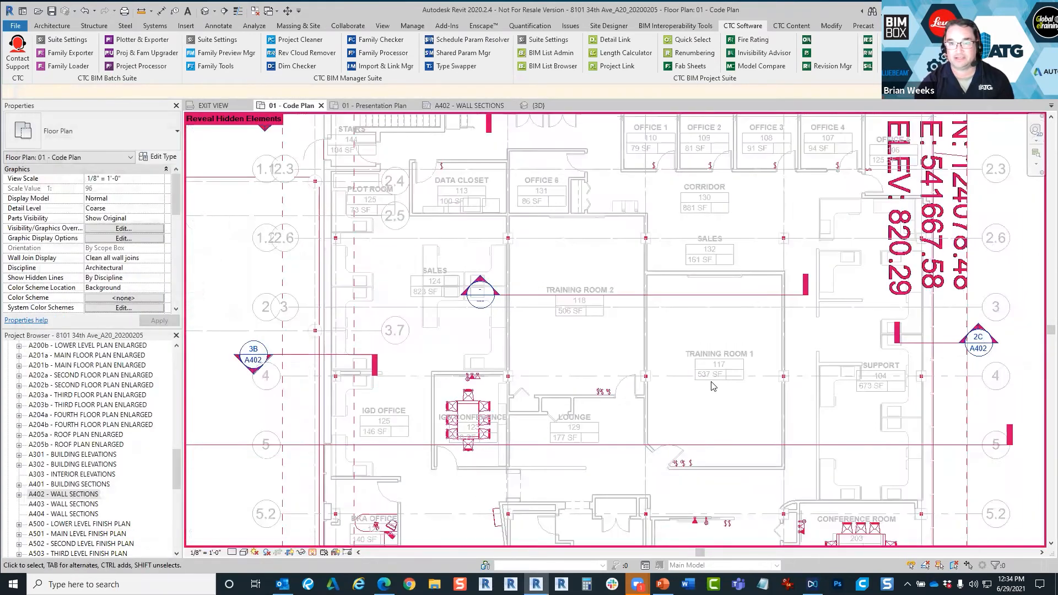
scroll(589, 430, "up", 2)
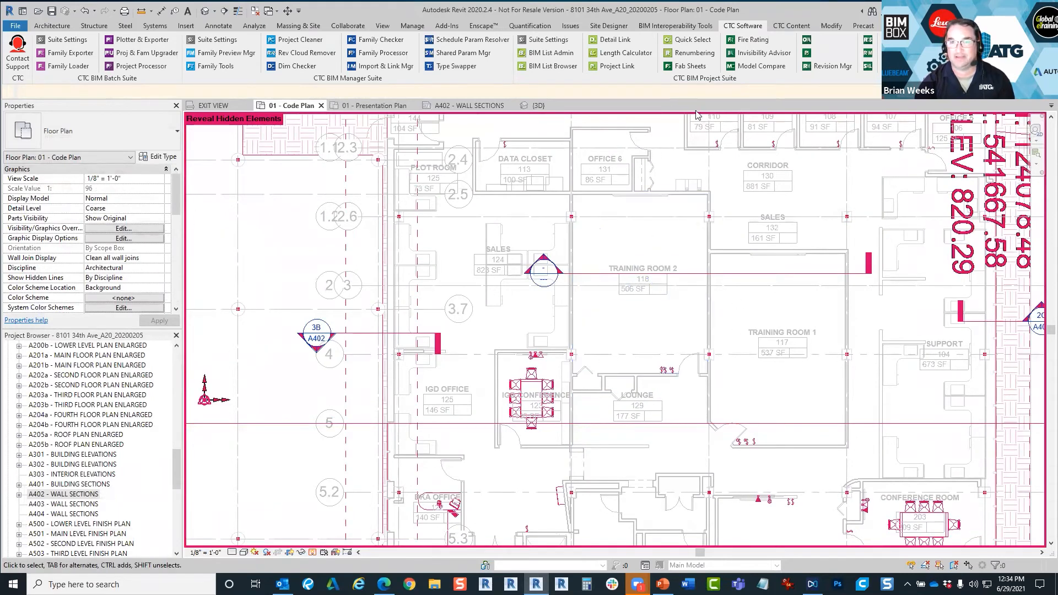
left_click(741, 56)
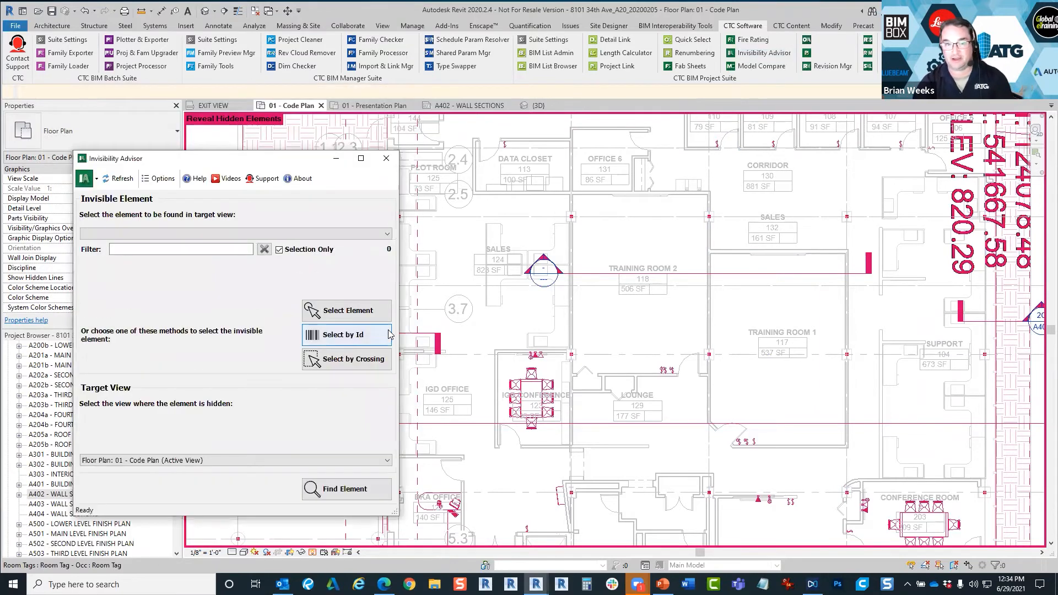
left_click(537, 106)
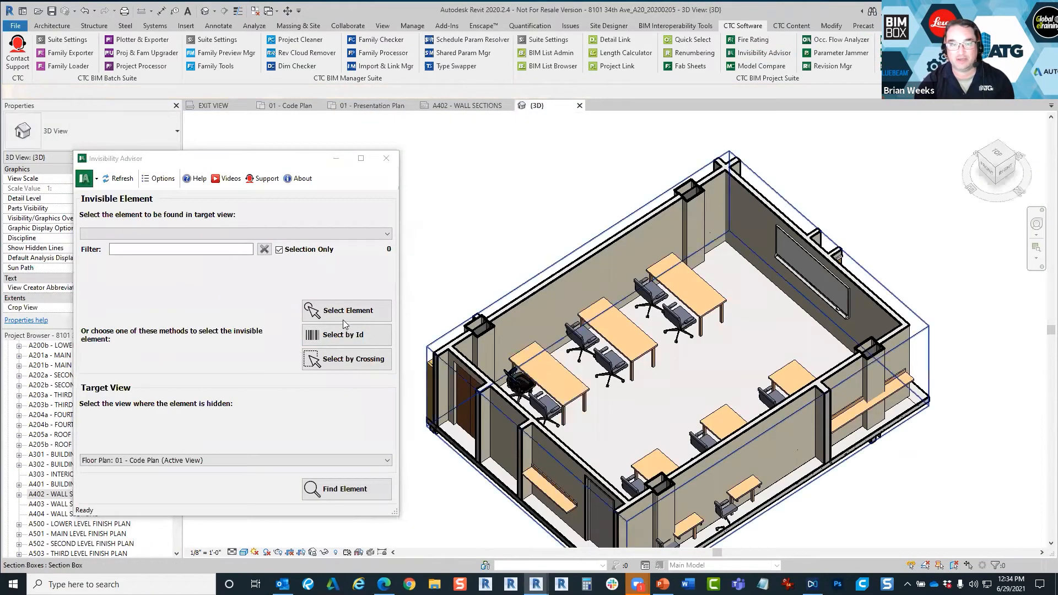
left_click(653, 334)
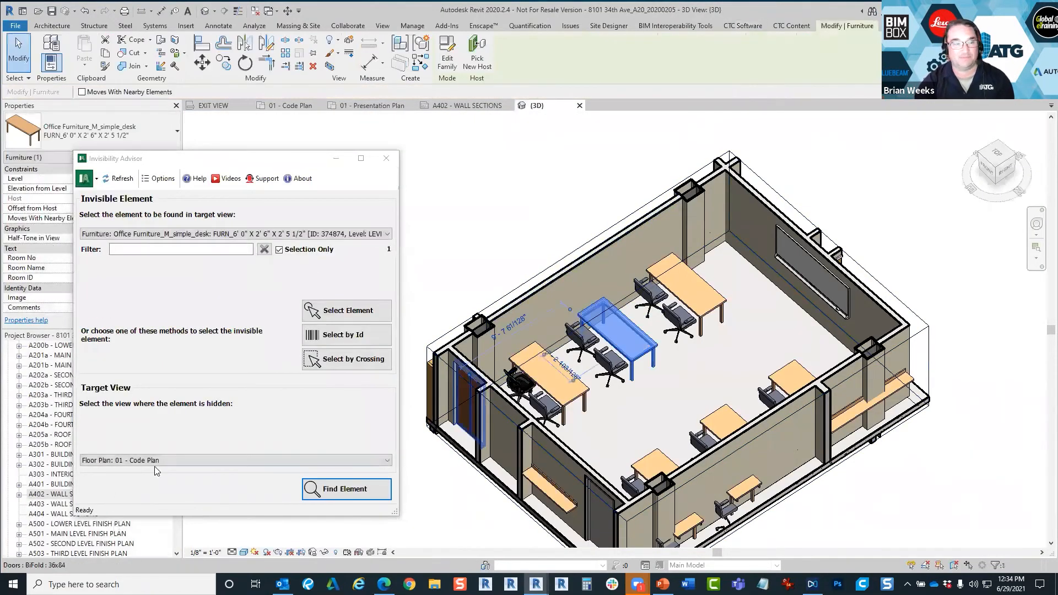
left_click(291, 107)
left_click(345, 489)
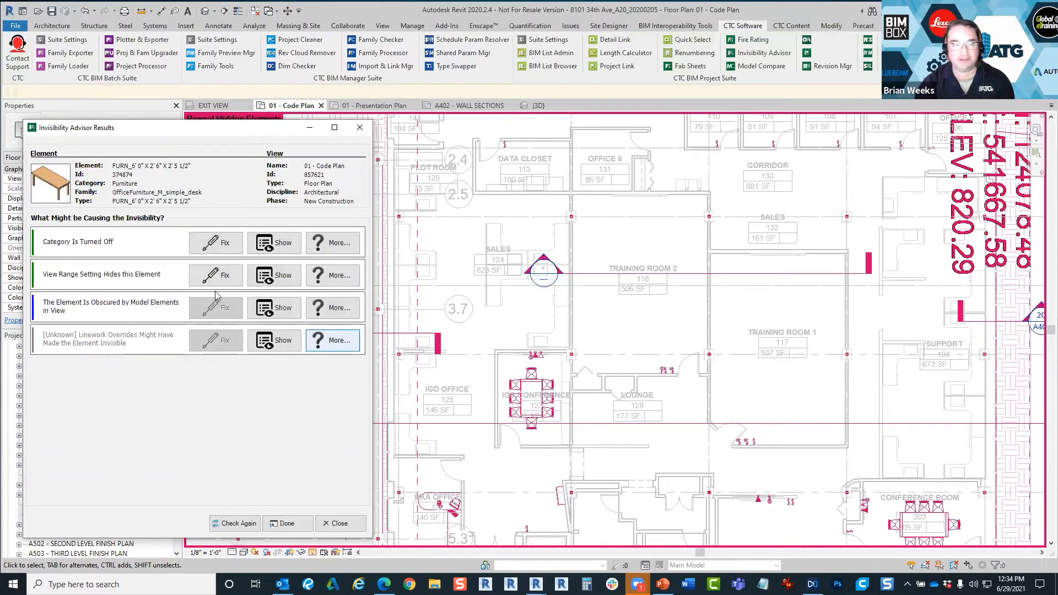
- Fix the turned-off category and view range setting in 01 - Code Plan, turn off Reveal Hidden Elements, and close the results
left_click(204, 249)
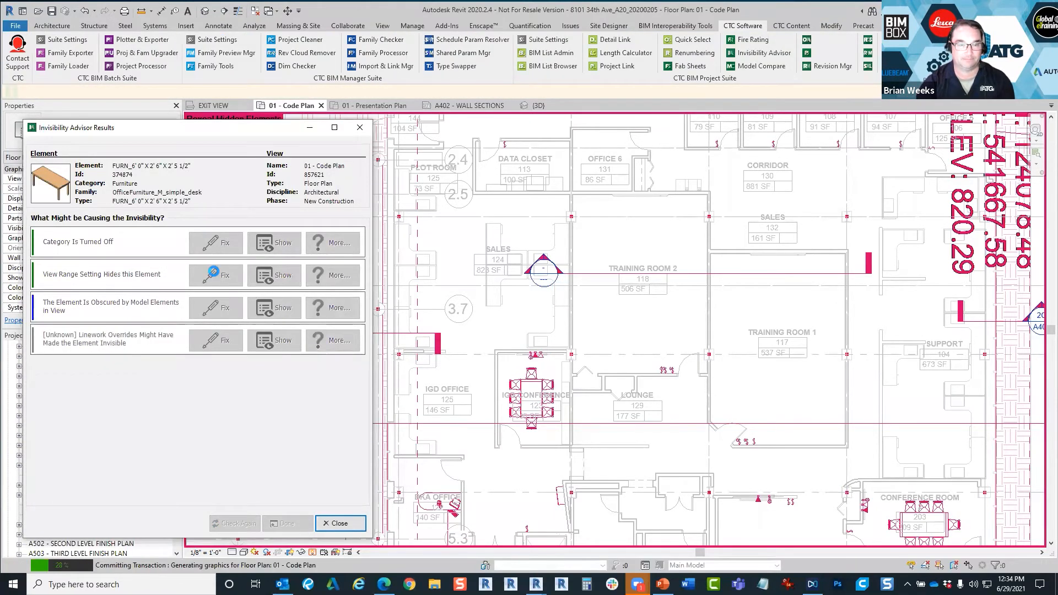
left_click(214, 277)
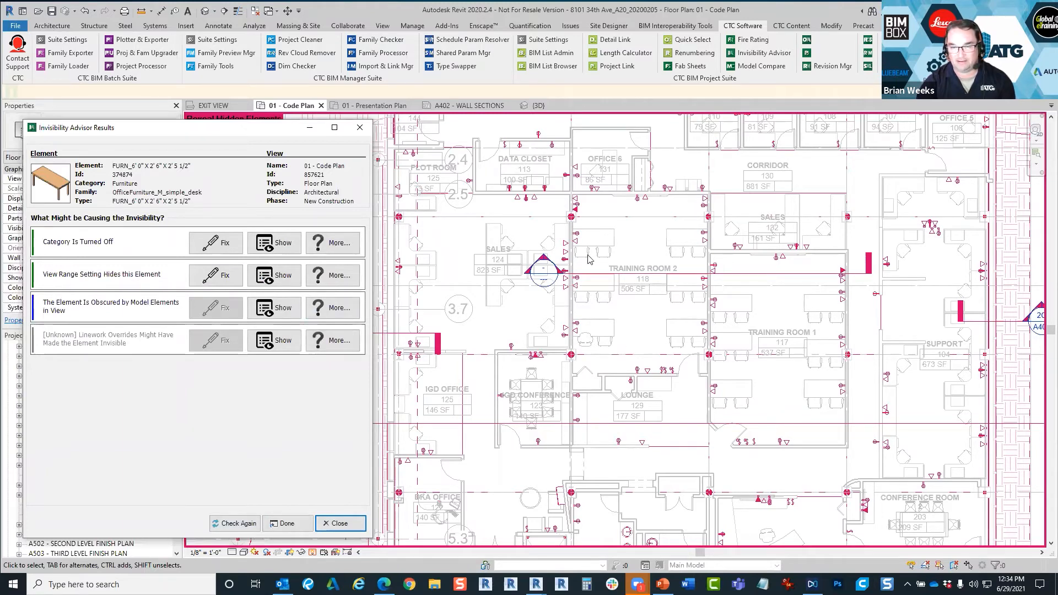
left_click(312, 552)
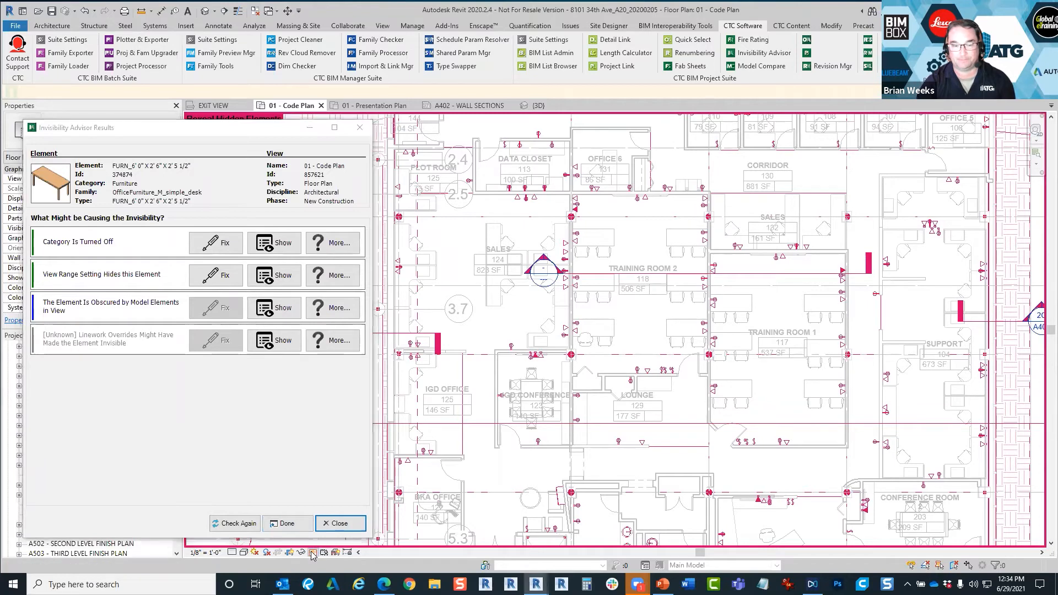
left_click(313, 553)
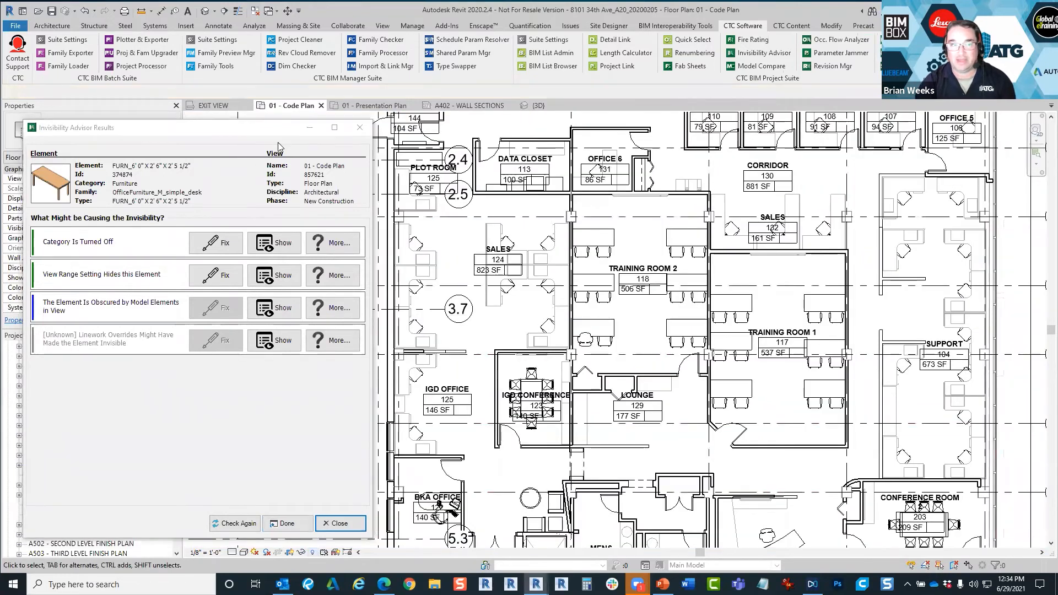
left_click_drag(352, 134, 348, 135)
left_click(355, 128)
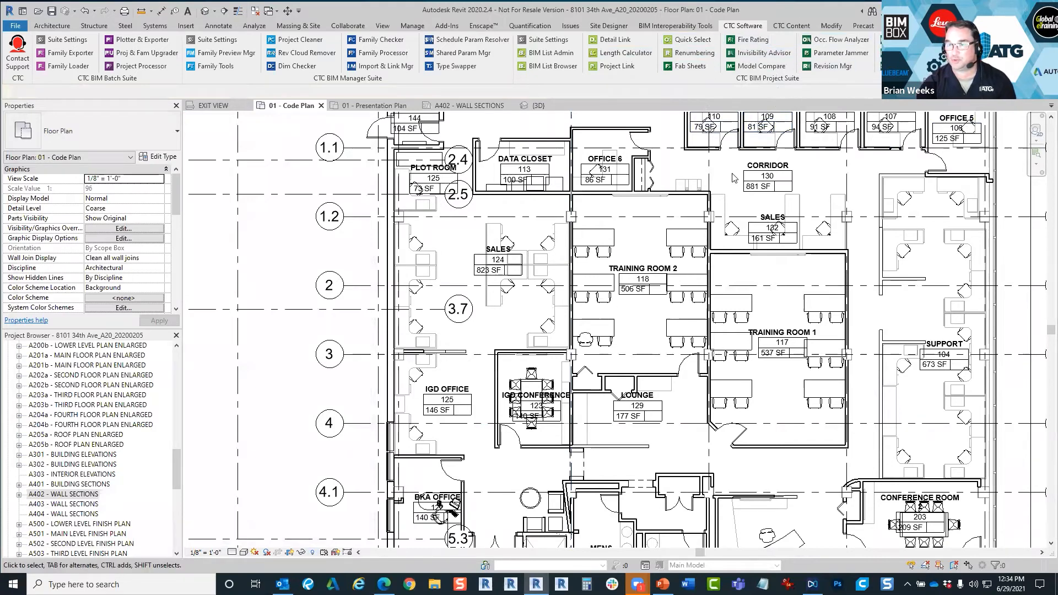
- Start the Invisibility Advisor again from the 01 - Code Plan view
left_click(773, 54)
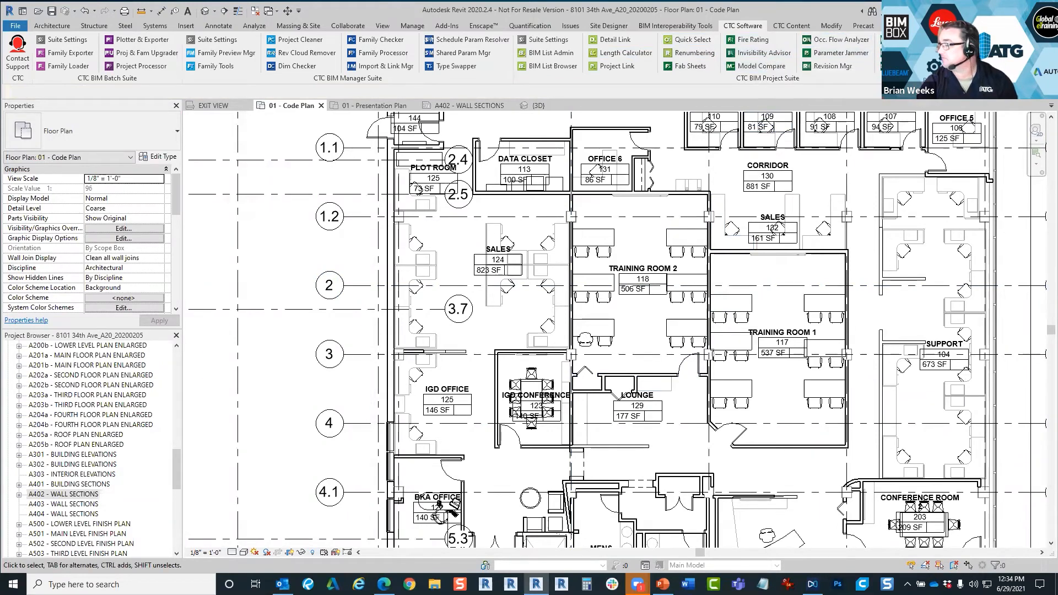
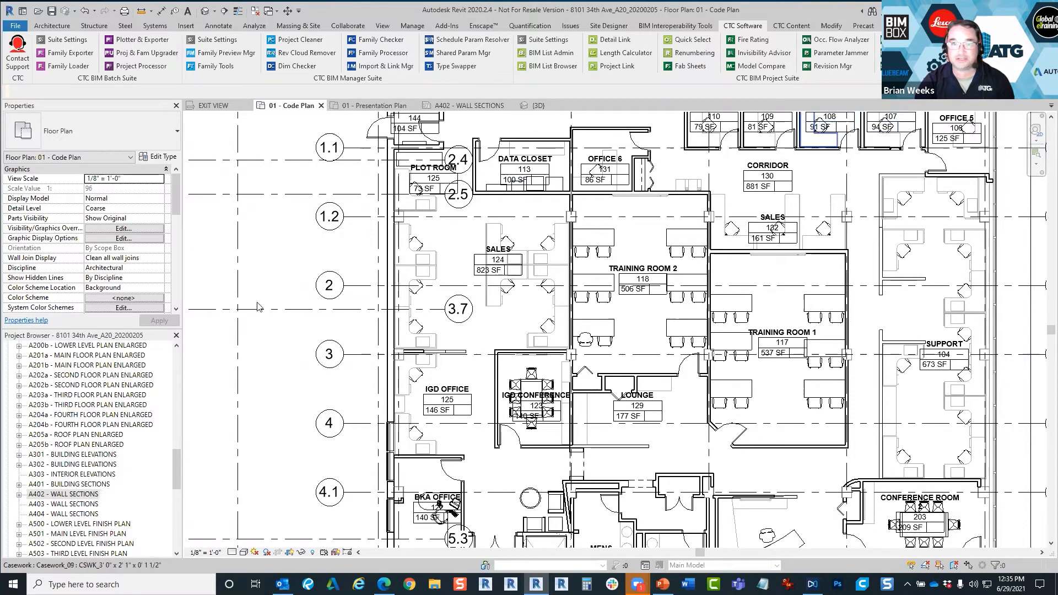
- Close the 01 - Presentation Plan, A402 - WALL SECTIONS and {3D} views, keeping 01 - Code Plan open
key("z")
key("a")
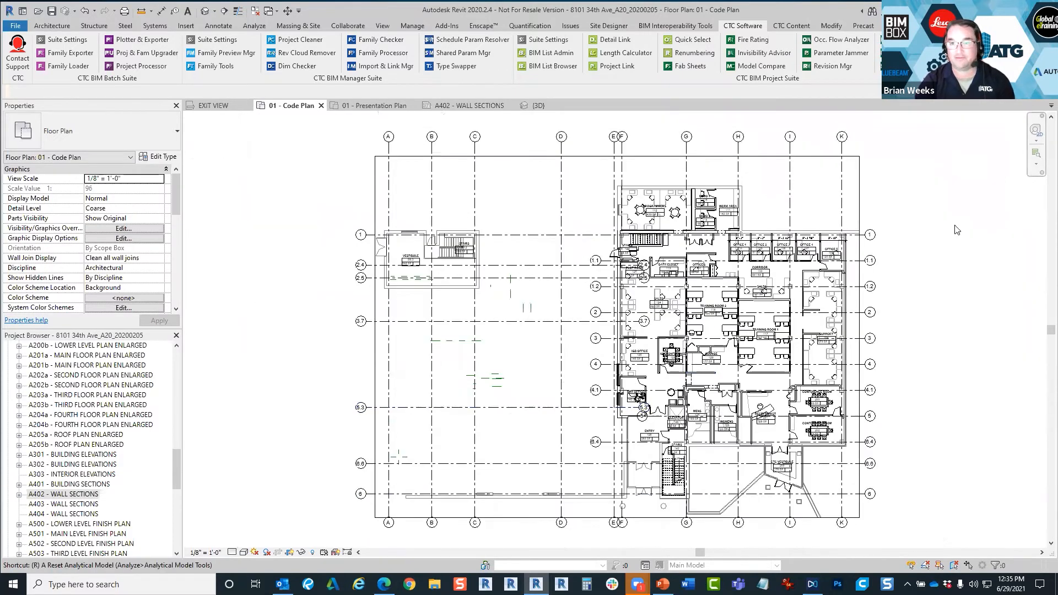
left_click(375, 105)
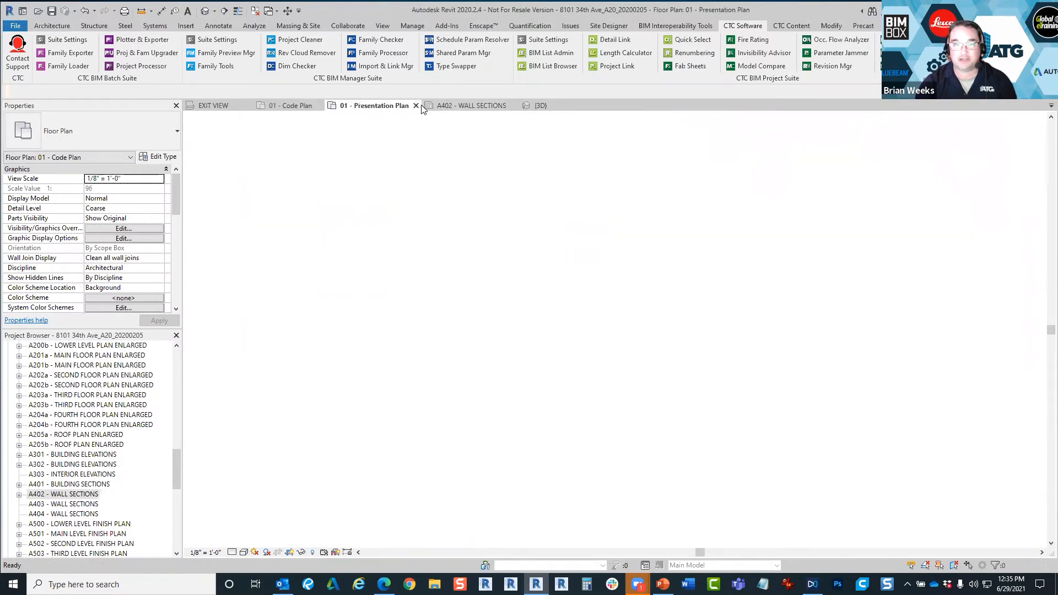
left_click(413, 105)
left_click(406, 106)
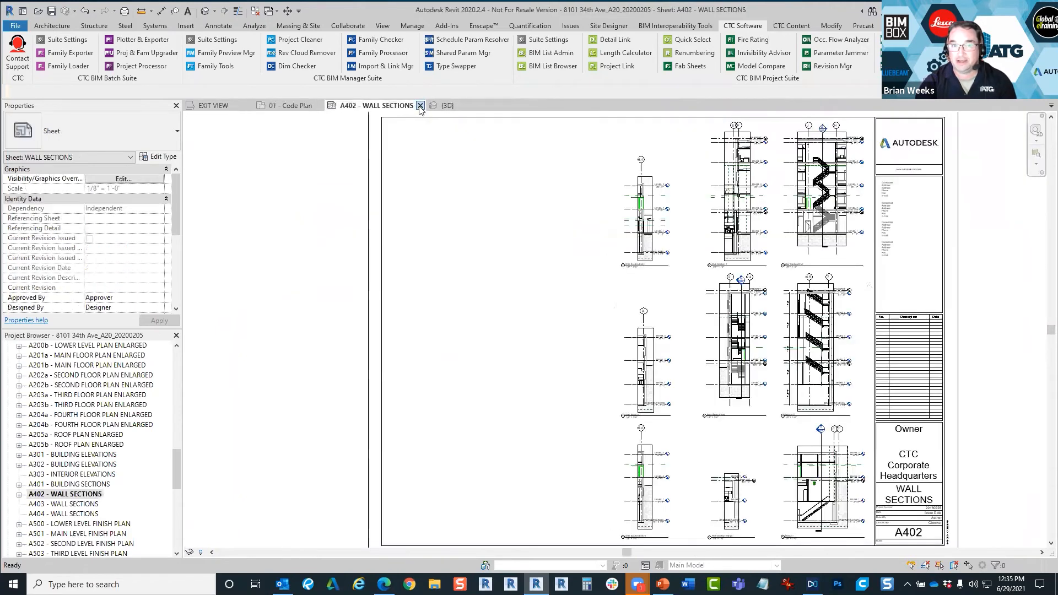
left_click(418, 105)
left_click(353, 106)
left_click(392, 105)
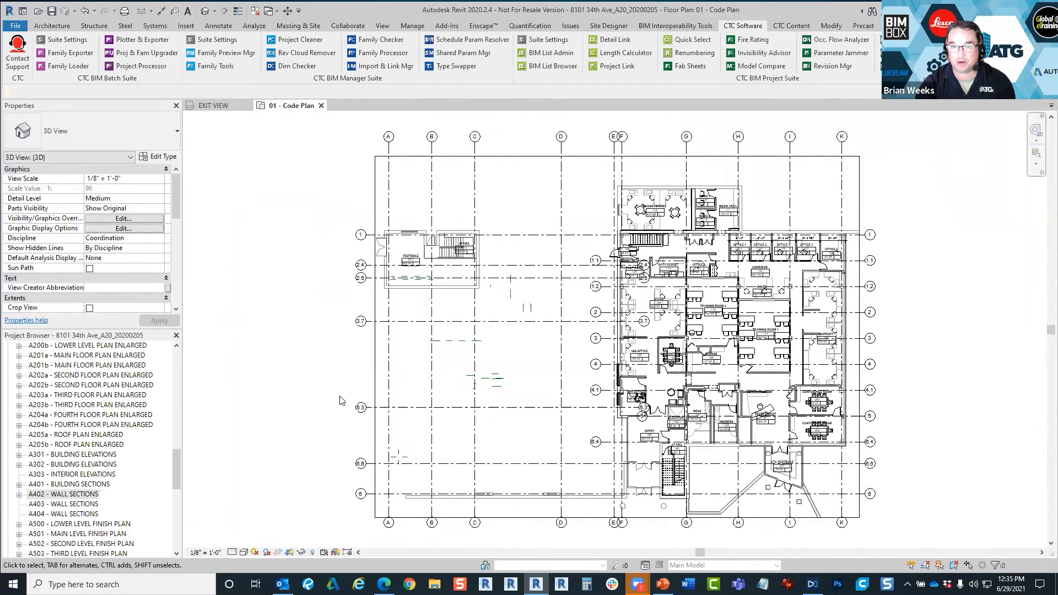
- Open sheet A301 - BUILDING ELEVATIONS, and from it open the NORTH ELEVATION view
left_click_drag(178, 466, 175, 465)
left_click(72, 464)
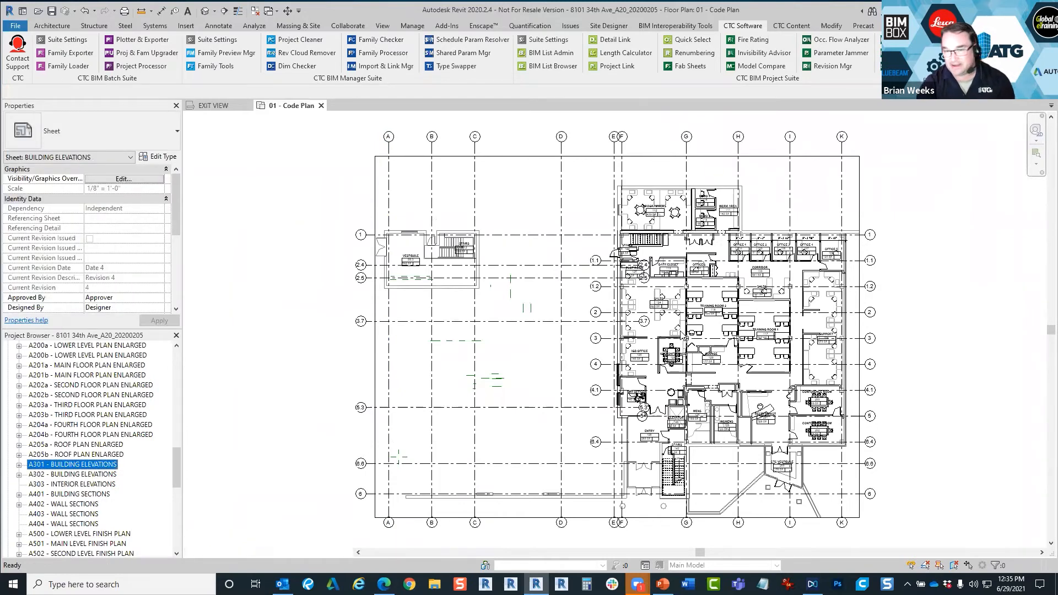
key("Return")
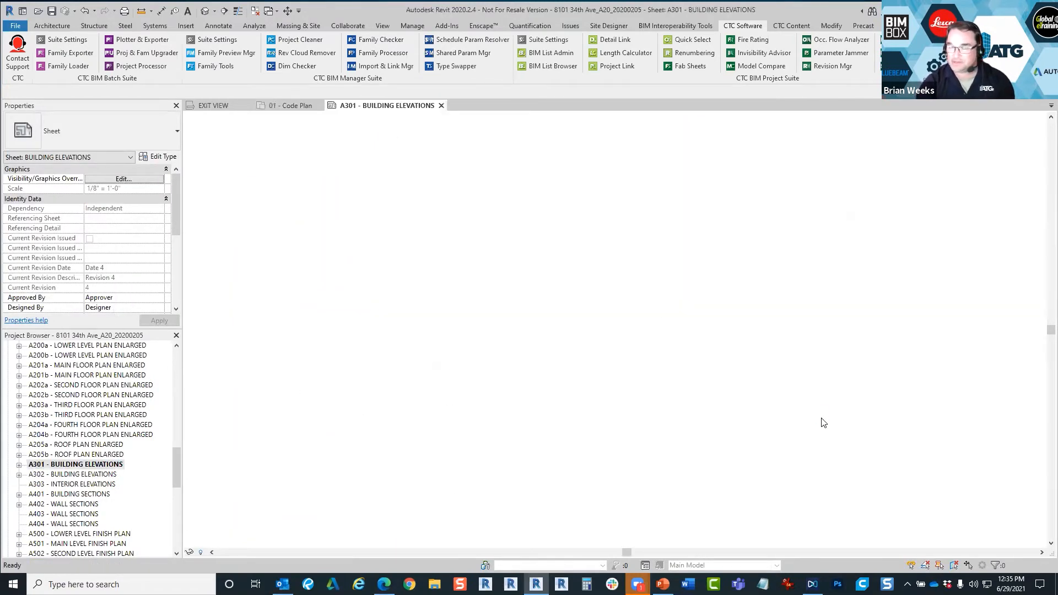
middle_click_drag(896, 296, 833, 436)
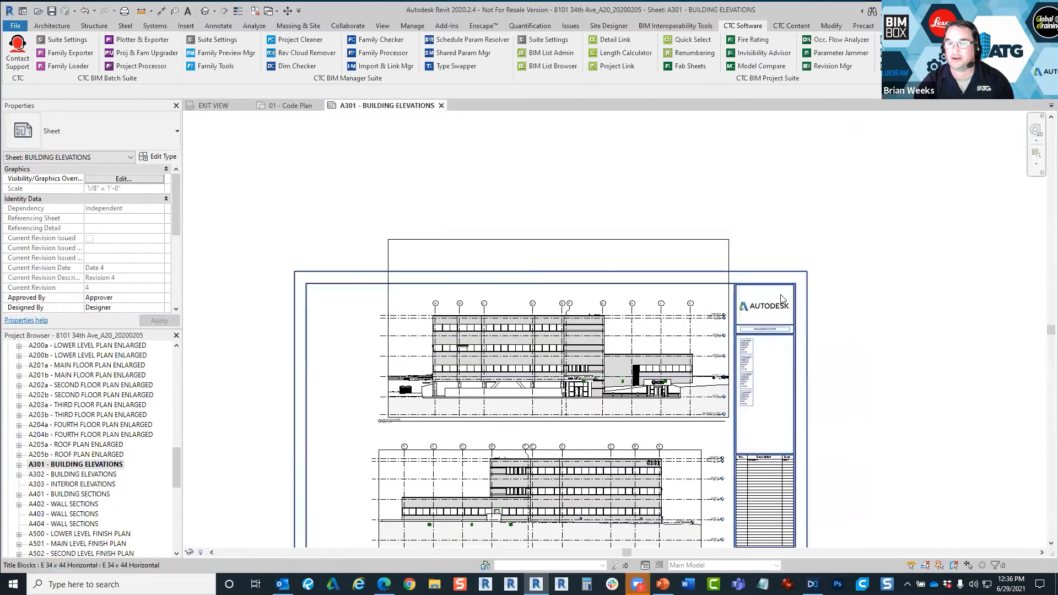
middle_click_drag(829, 332, 872, 241)
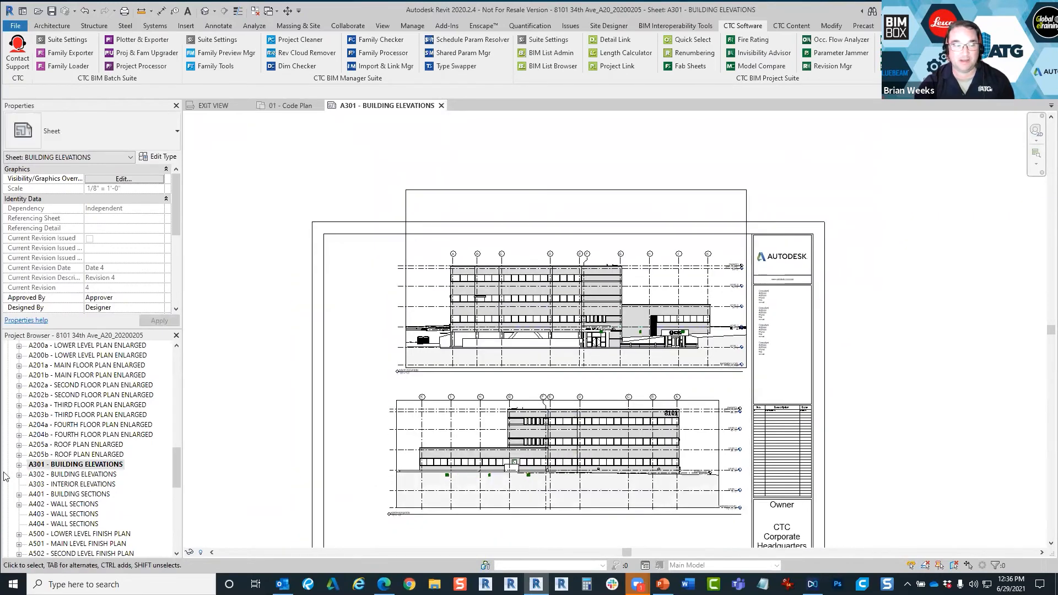
left_click(19, 465)
double_click(91, 474)
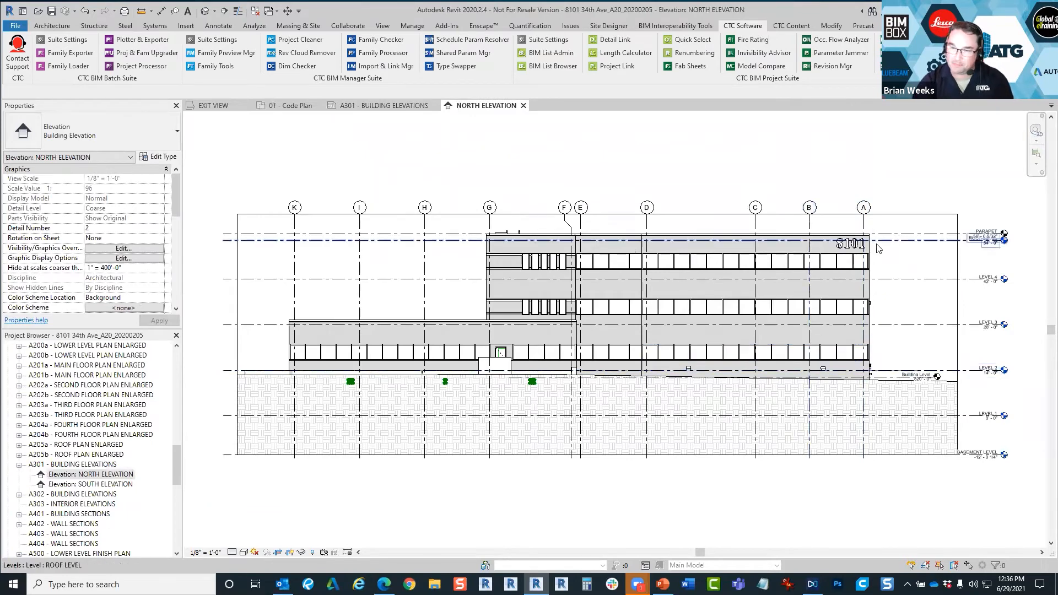
- Raise the upper edge of the NORTH ELEVATION crop region to leave space above the grid bubbles, and deselect it
middle_click_drag(821, 323, 798, 343)
scroll(798, 343, "down", 2)
left_click(601, 291)
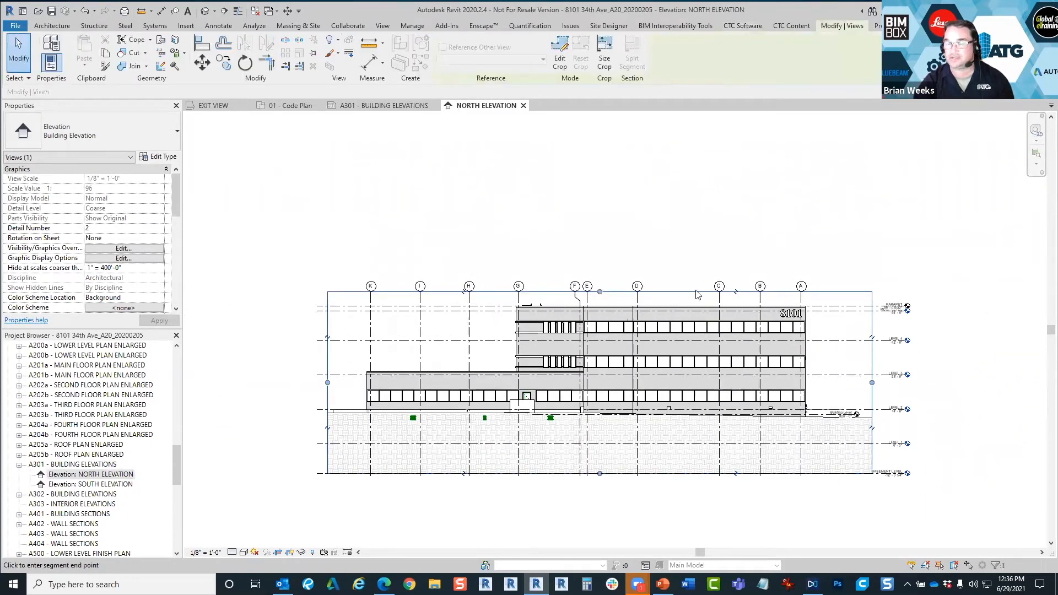
left_click_drag(599, 291, 600, 145)
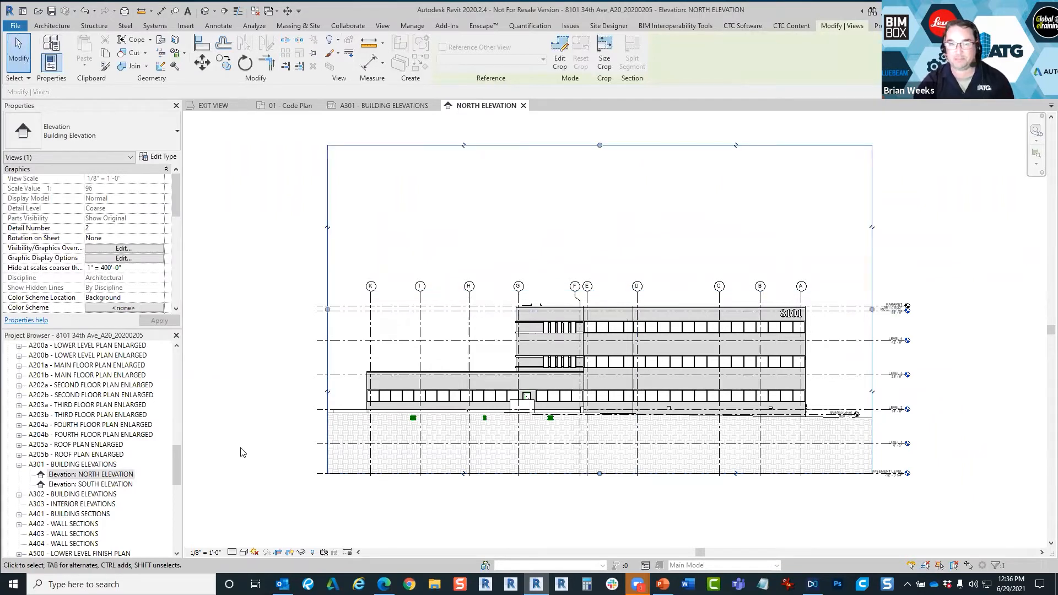
left_click(600, 146)
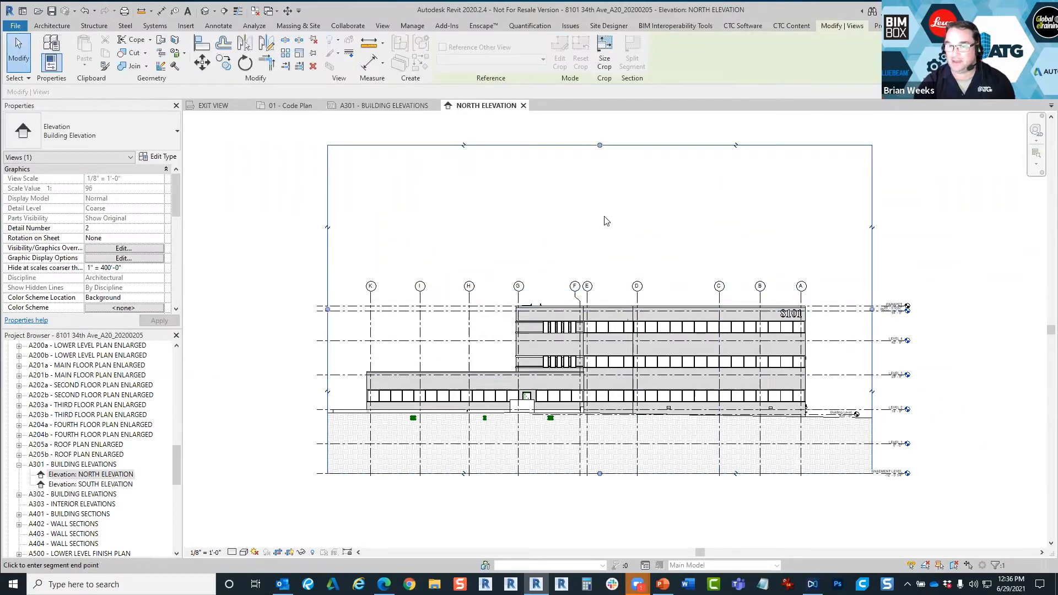
left_click_drag(600, 145, 606, 215)
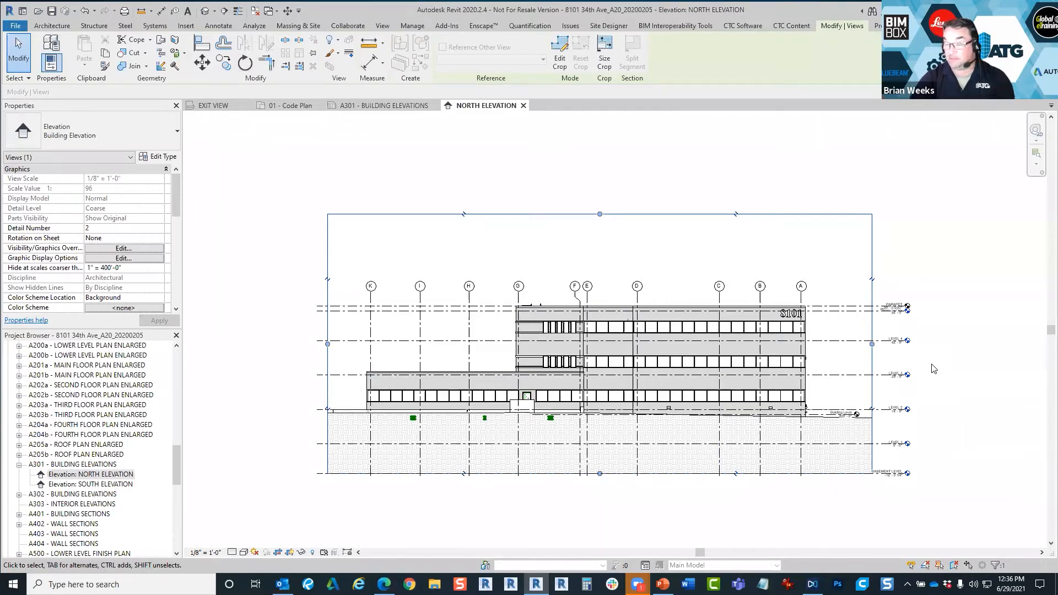
left_click(747, 168)
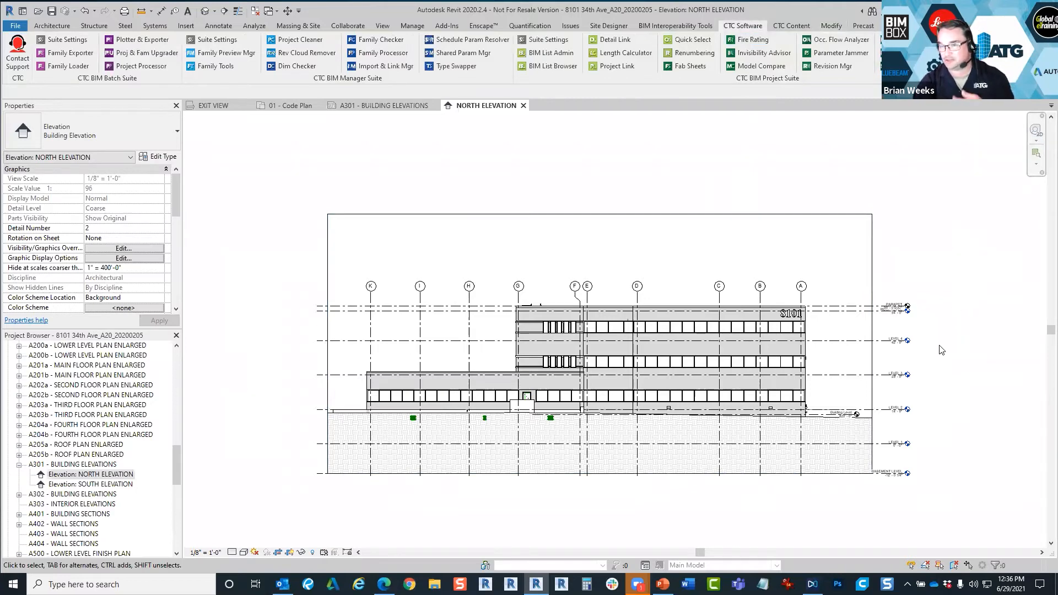
- Bring the elevation's level heads into view and collapse Schedules/Quantities in the Project Browser
scroll(933, 360, "up", 4)
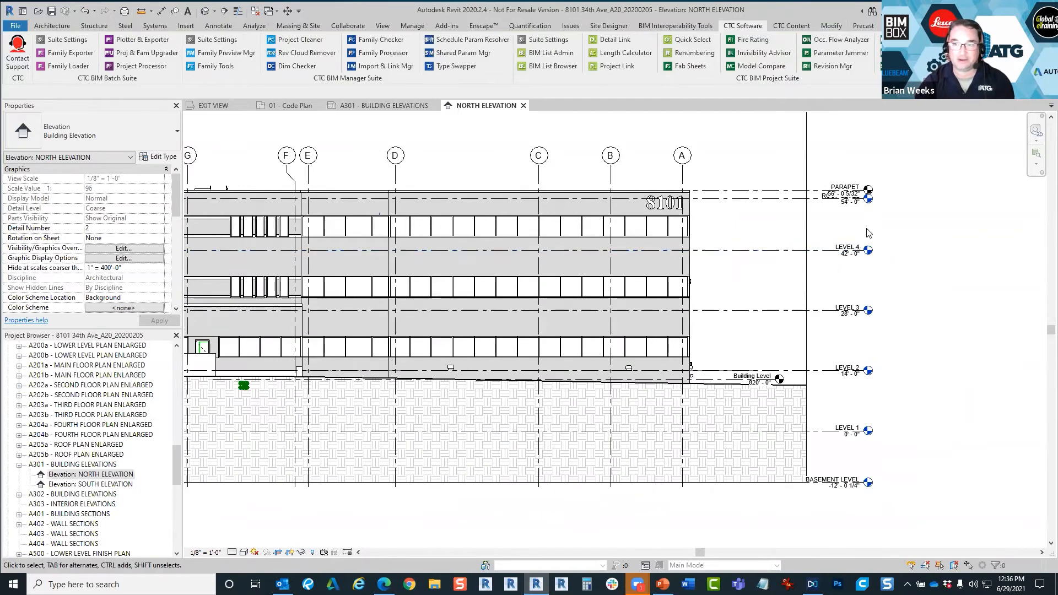
middle_click_drag(894, 260, 910, 222)
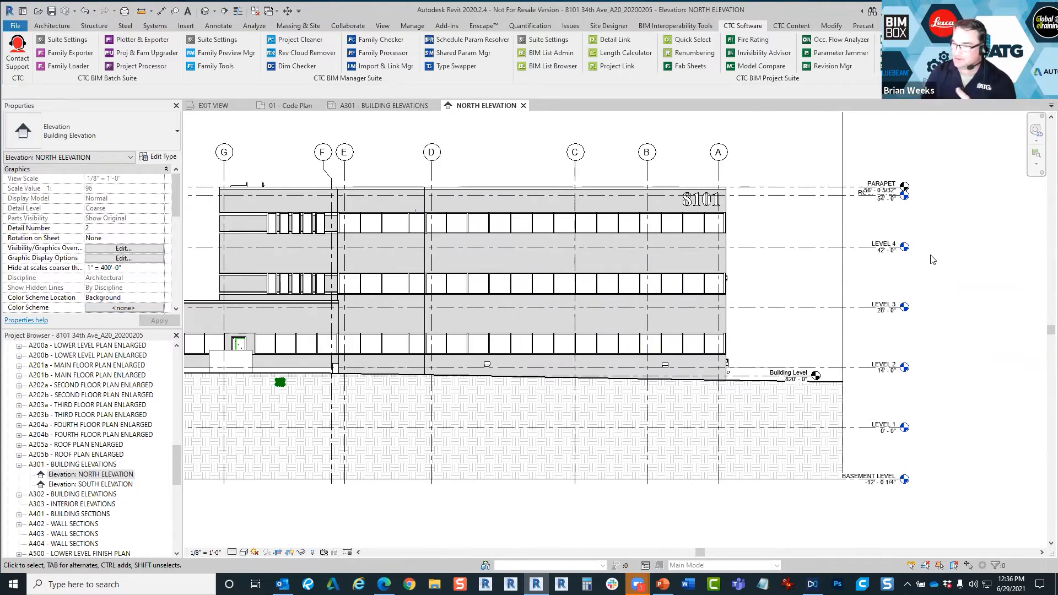
scroll(22, 415, "up", 15)
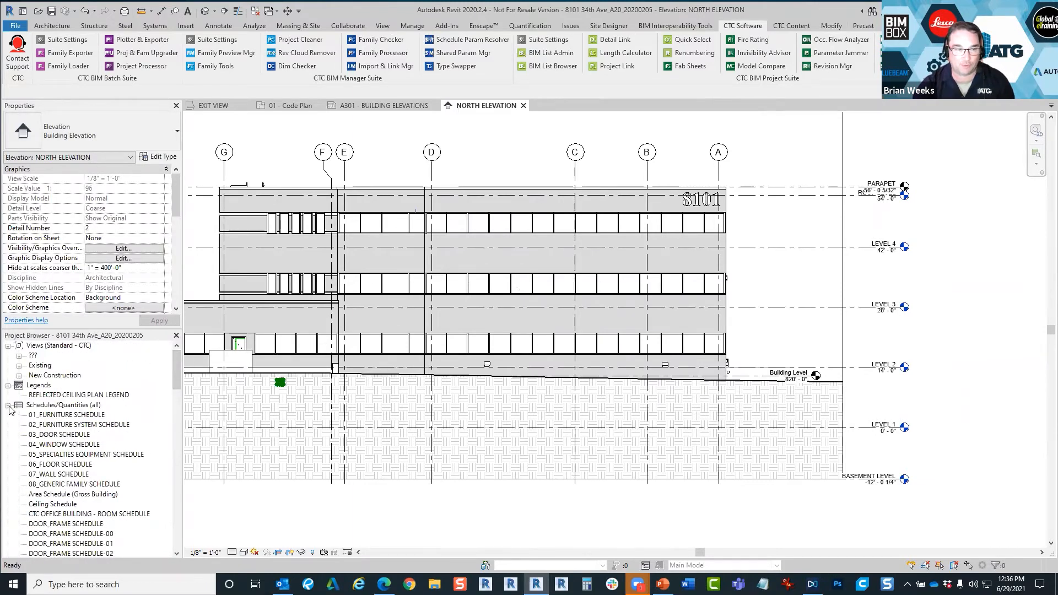
left_click(9, 405)
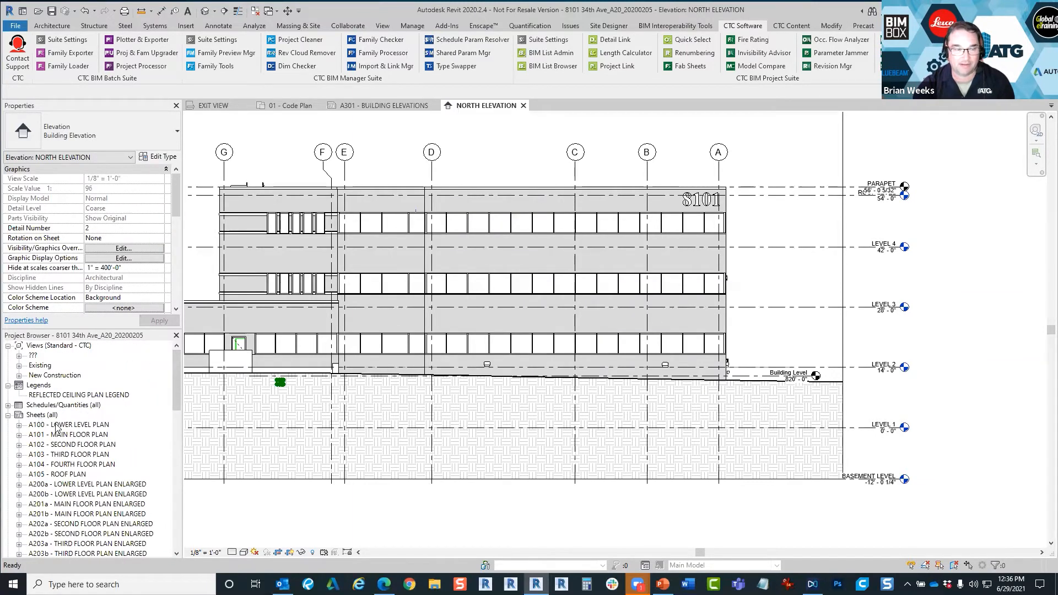
left_click(382, 28)
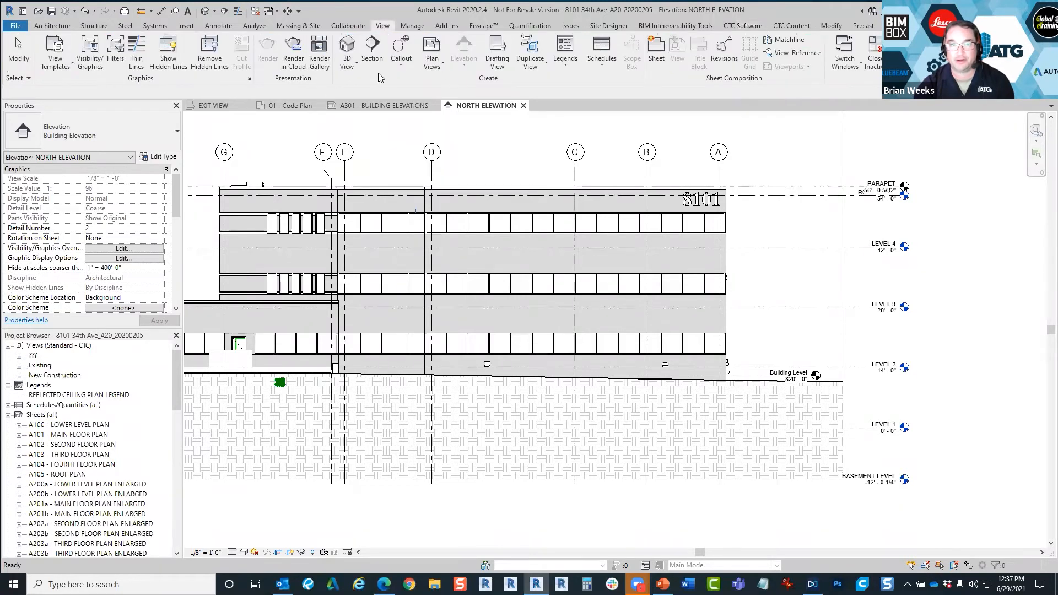
left_click(437, 72)
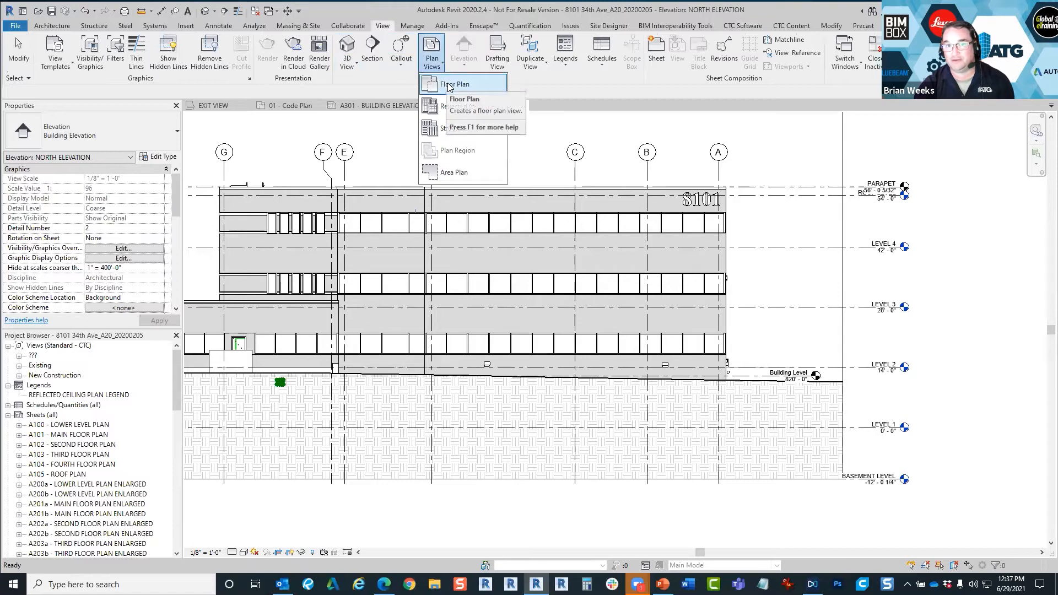
left_click(512, 197)
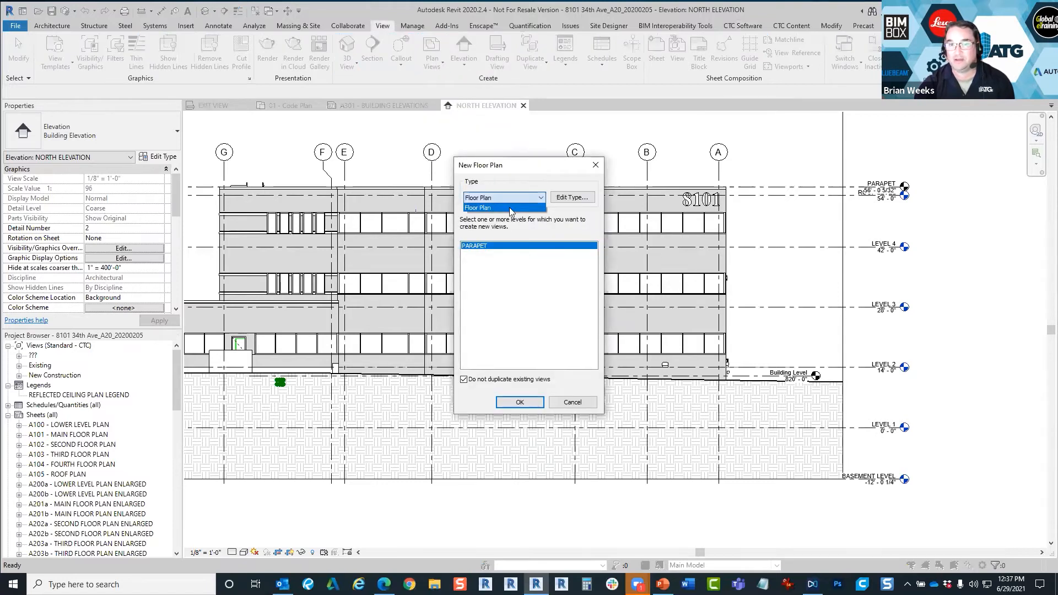
left_click(497, 285)
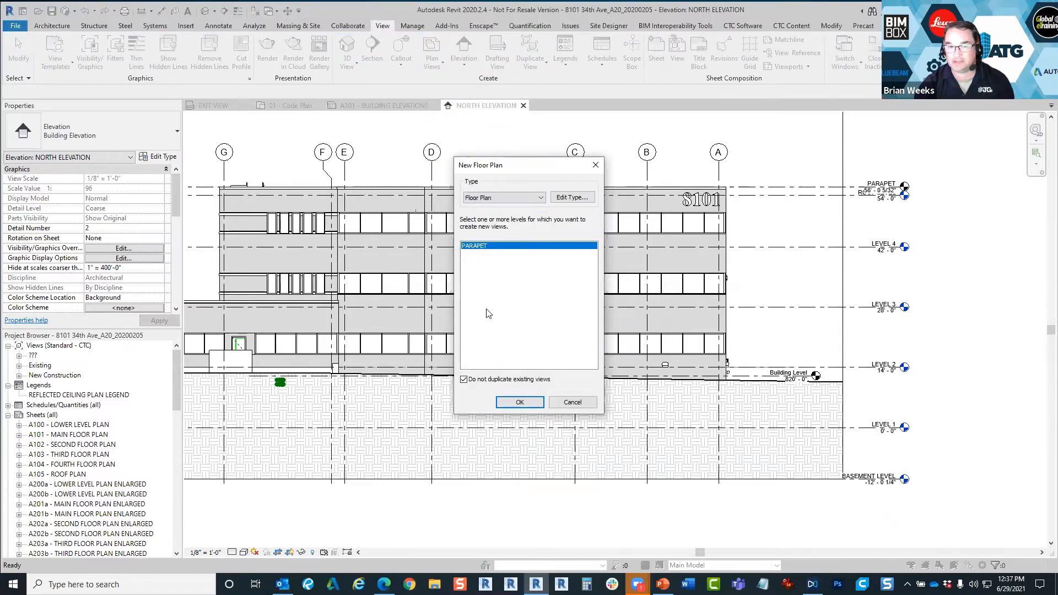
left_click(472, 380)
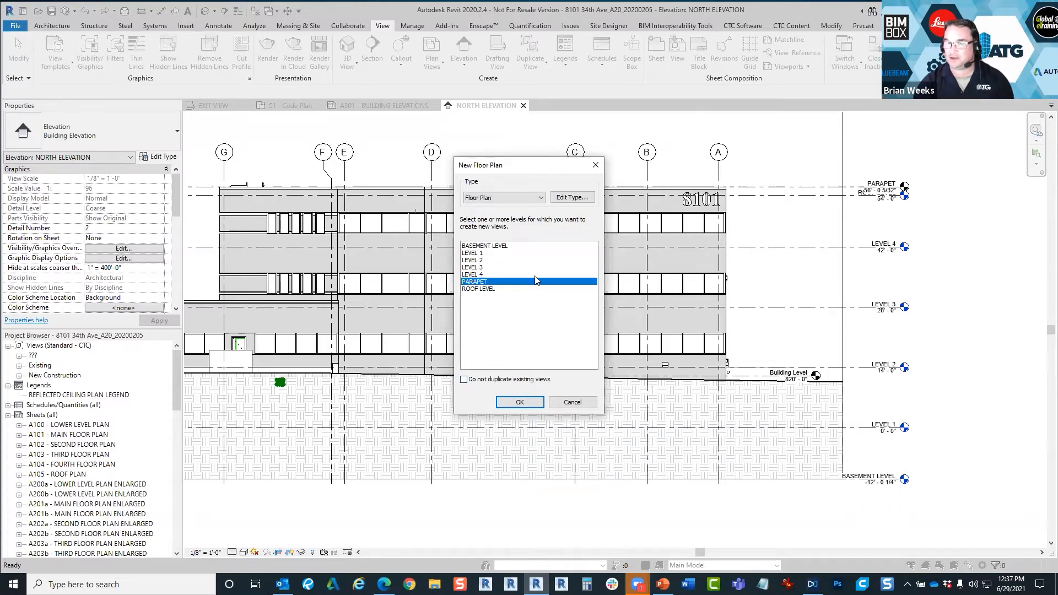
left_click(570, 404)
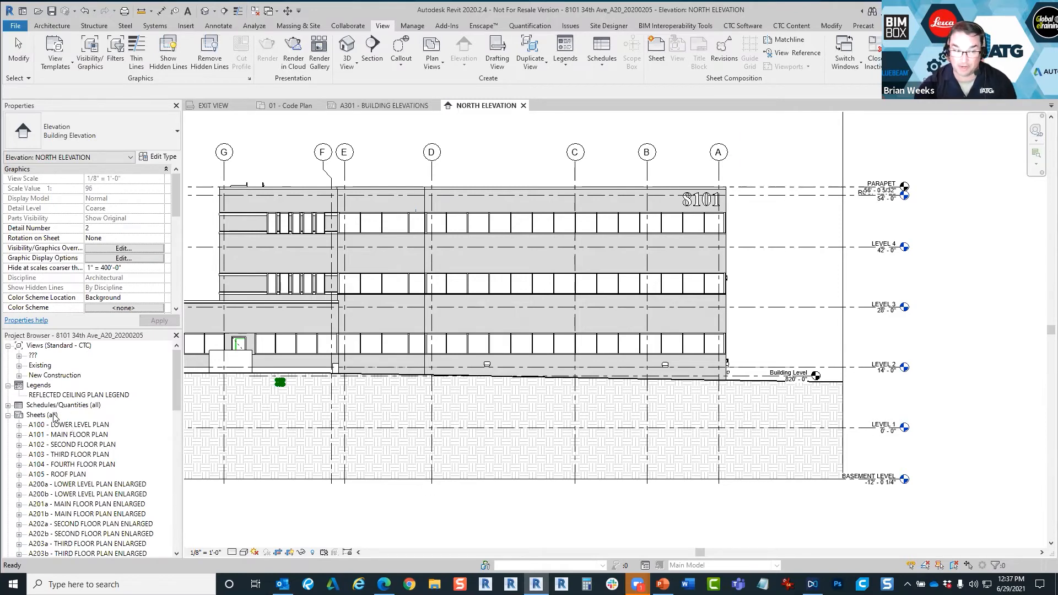
- Expand the New Construction views and examine the duplicate view options for the 00 - Code Plan floor plan
left_click(19, 375)
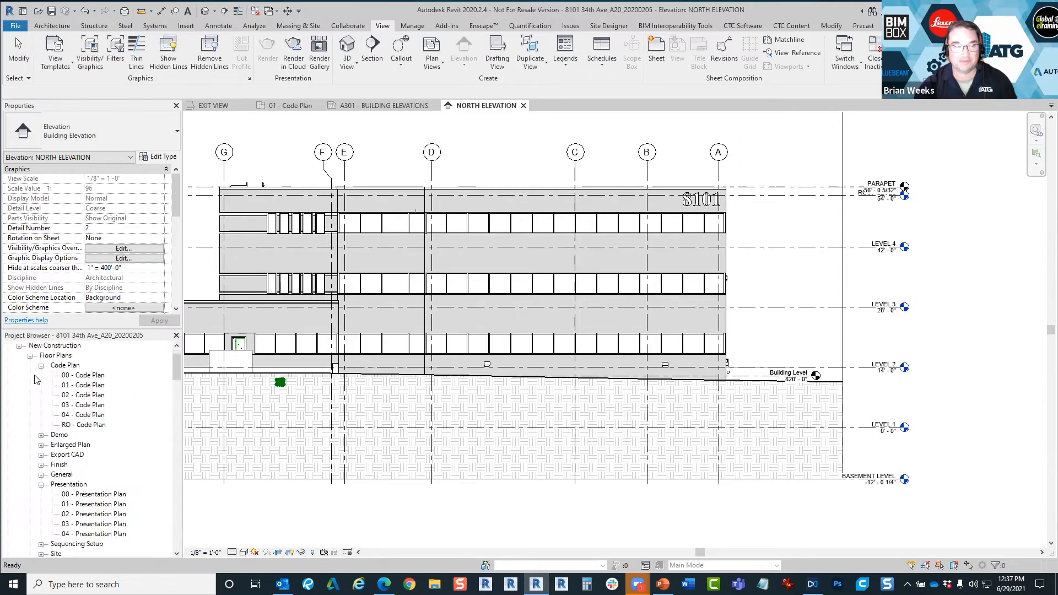
right_click(73, 366)
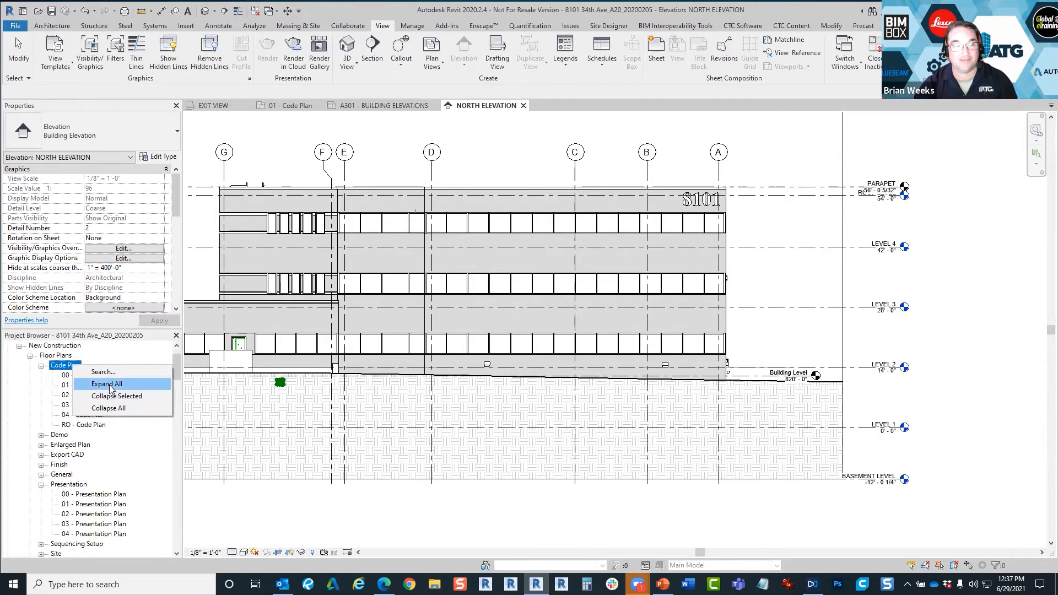
left_click(70, 383)
right_click(79, 376)
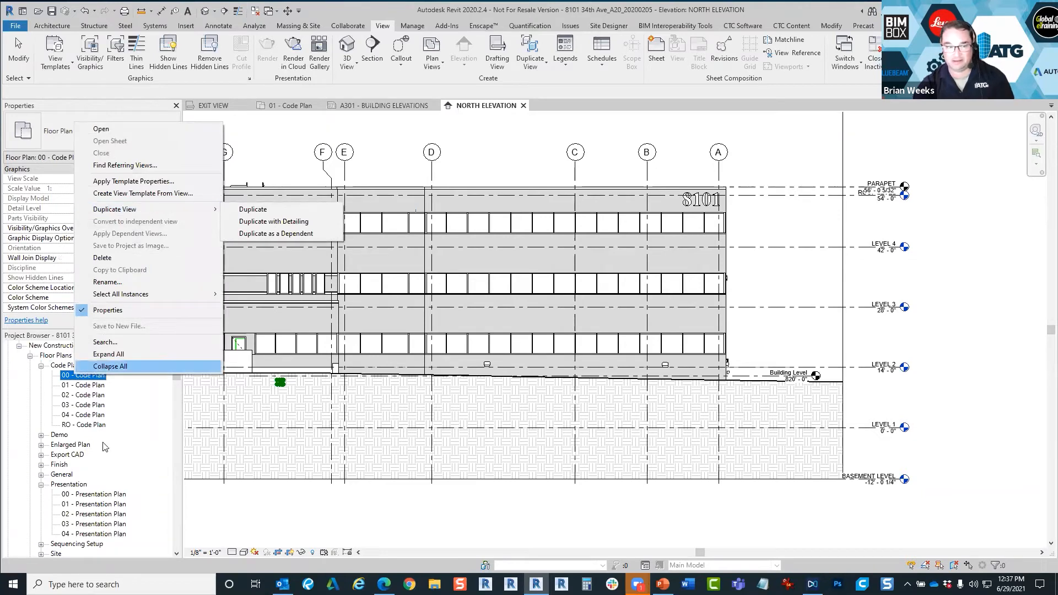
left_click(142, 431)
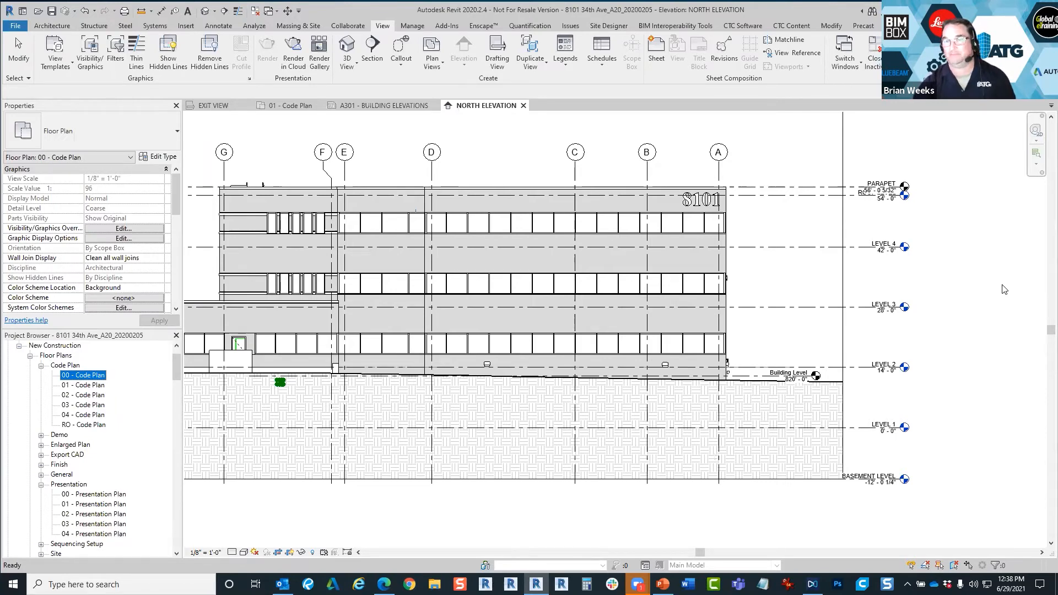
- Frame the levels and the space above the building in NORTH ELEVATION, and launch the CTC View Creator
scroll(975, 249, "down", 3)
scroll(939, 282, "up", 2)
middle_click_drag(941, 306, 891, 399)
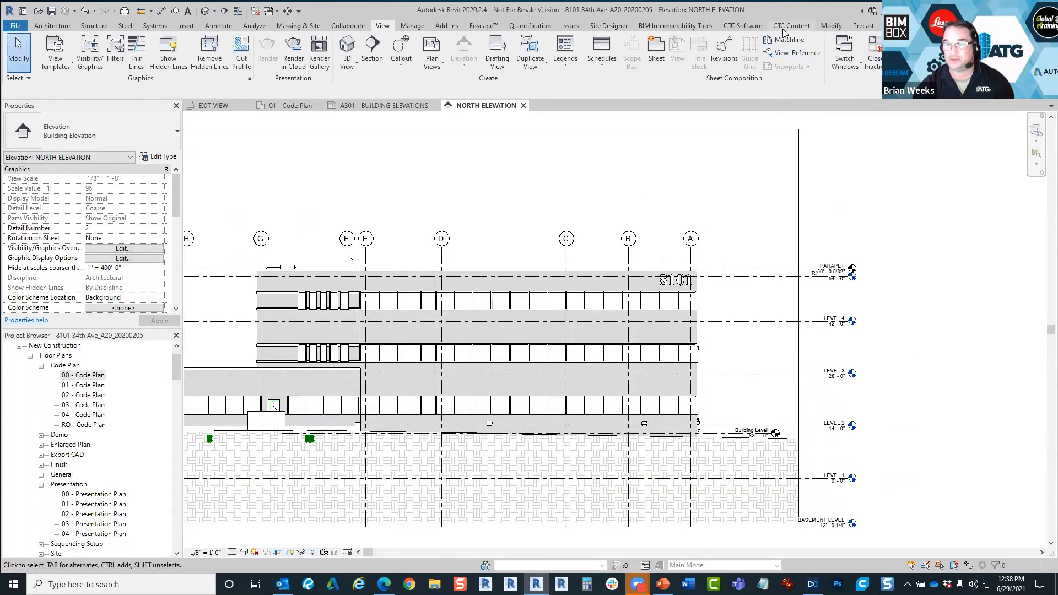
left_click(744, 26)
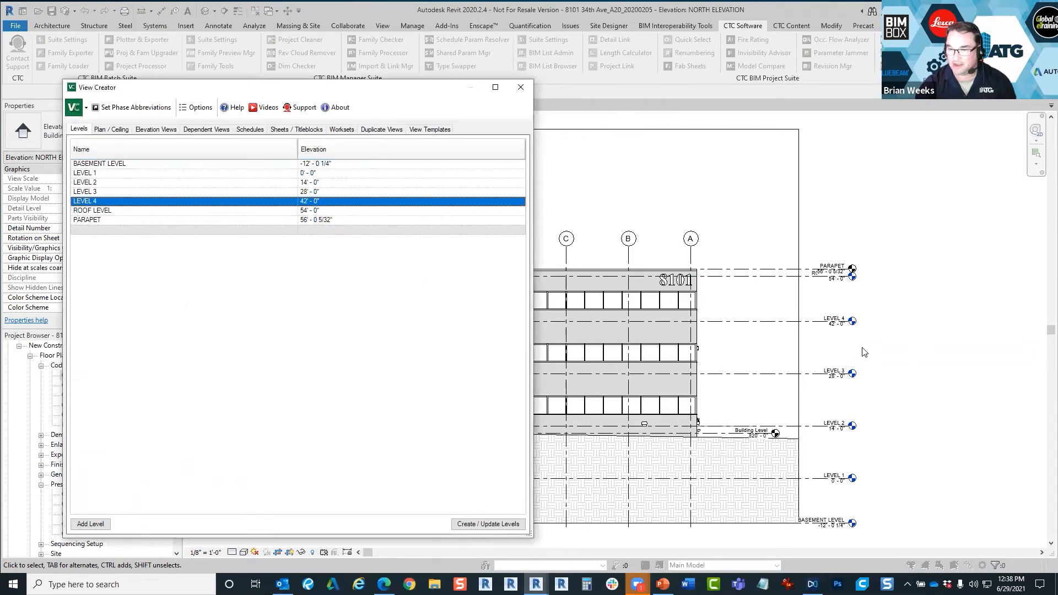
- Add a level named LEVEL 5 at an elevation of 54' to the level list
left_click(97, 522)
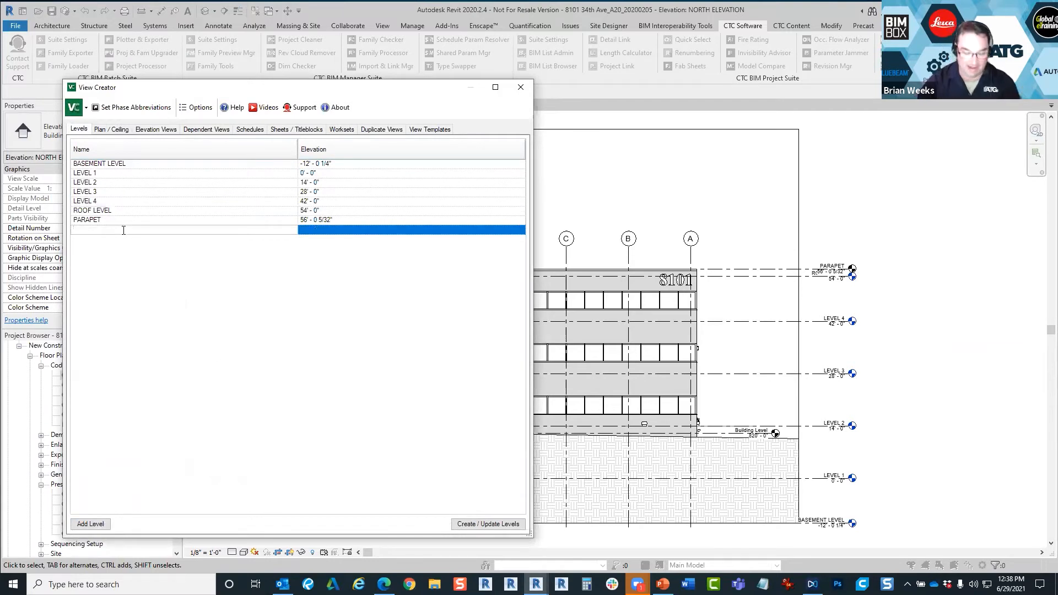
type("LEVEL 5")
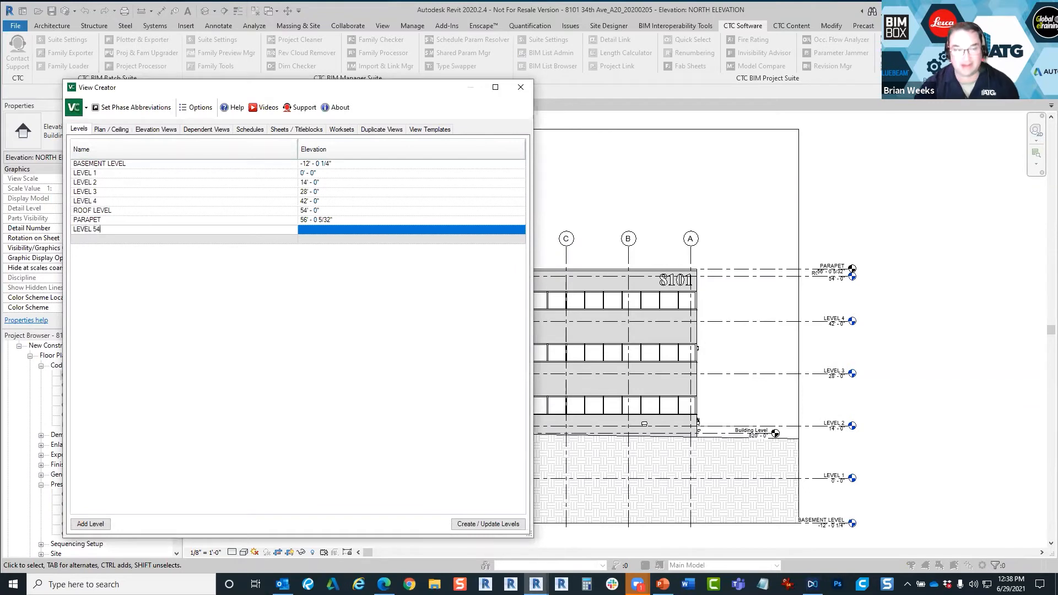
left_click(339, 229)
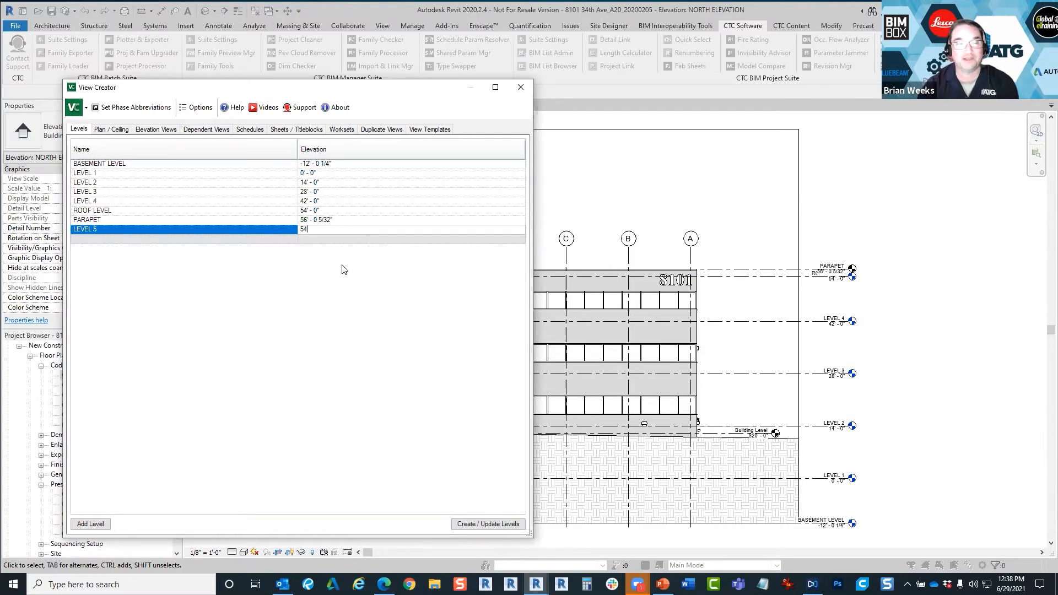
type("54")
key("Up")
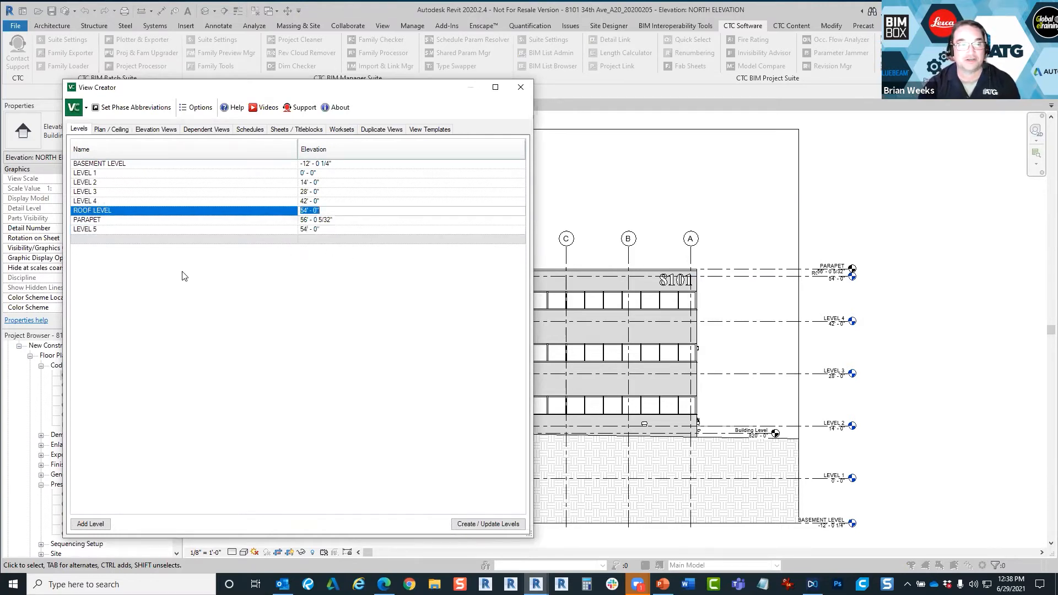
- Set the elevation of ROOF LEVEL to 66' and of PARAPET to 68' in the level list
left_click(90, 524)
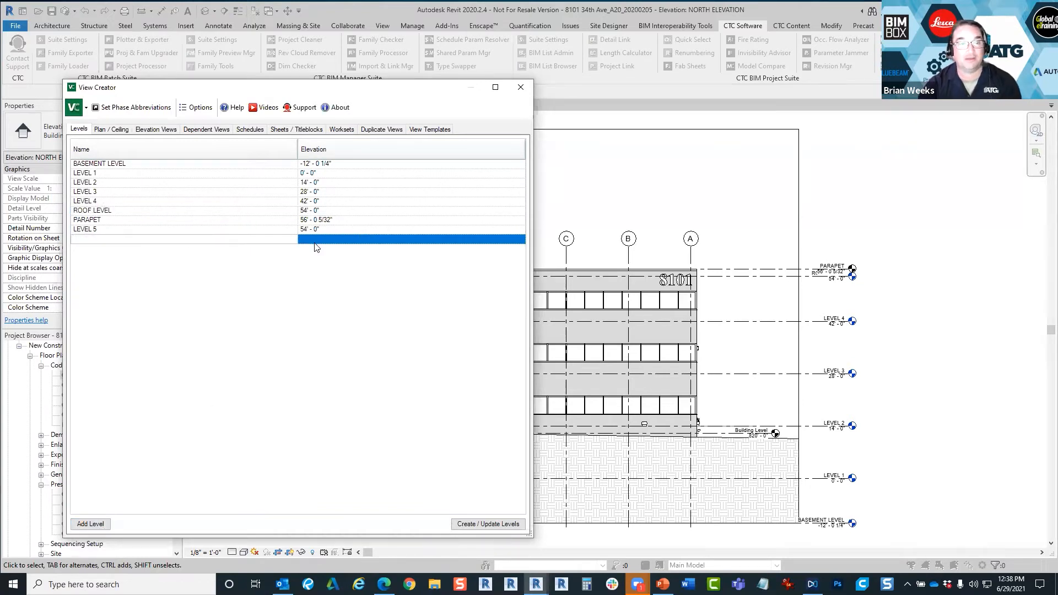
left_click(342, 212)
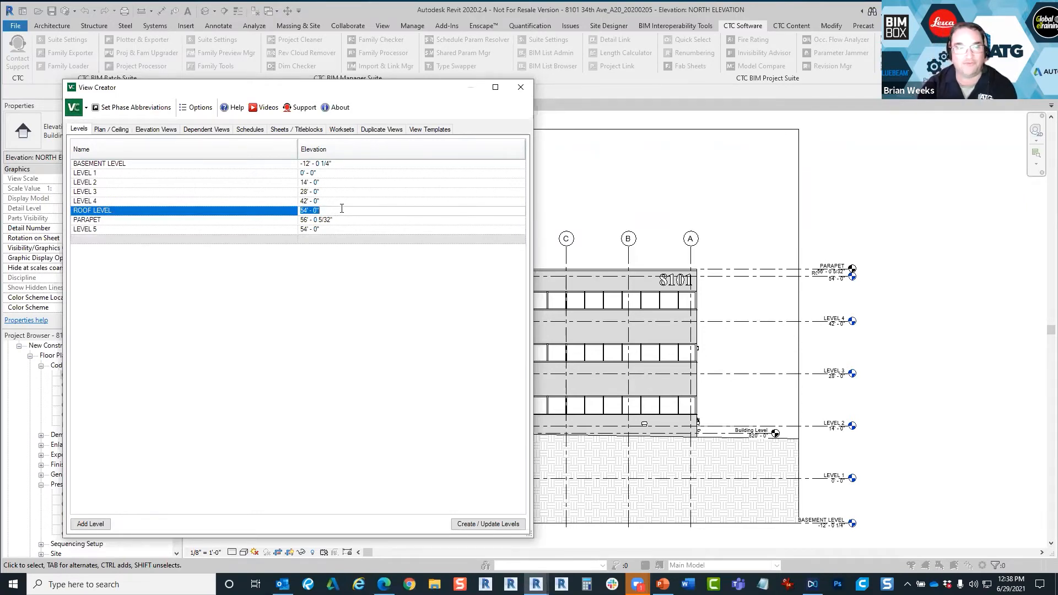
type("6")
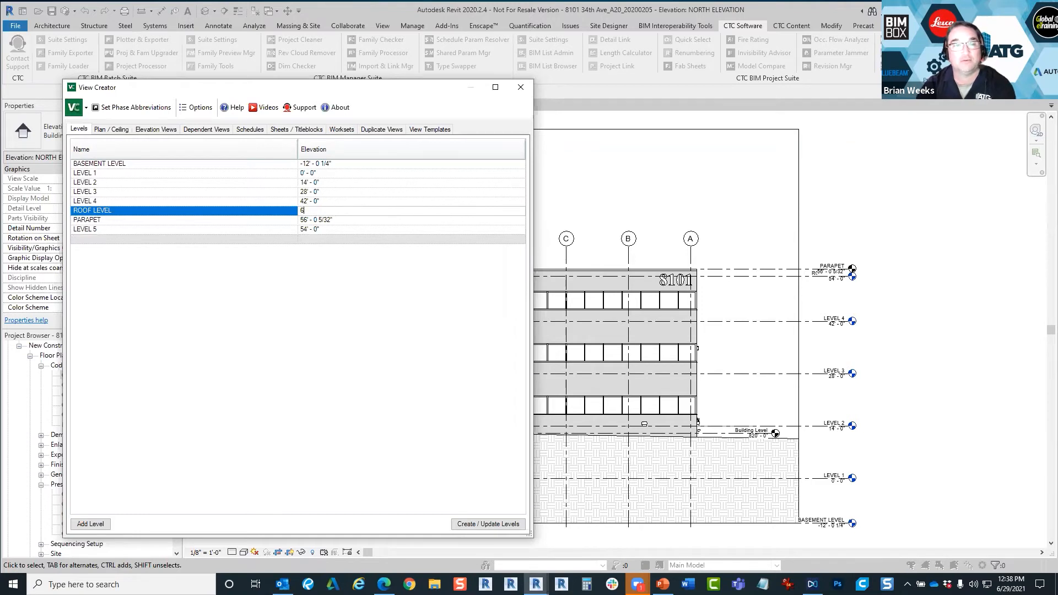
type("6")
left_click(342, 219)
type("6")
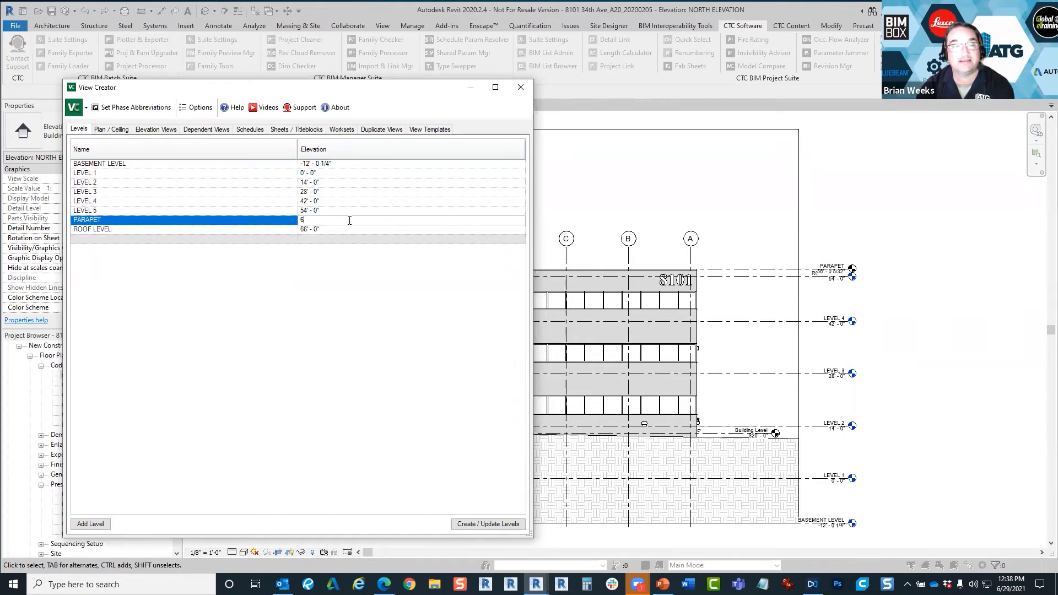
left_click(183, 227)
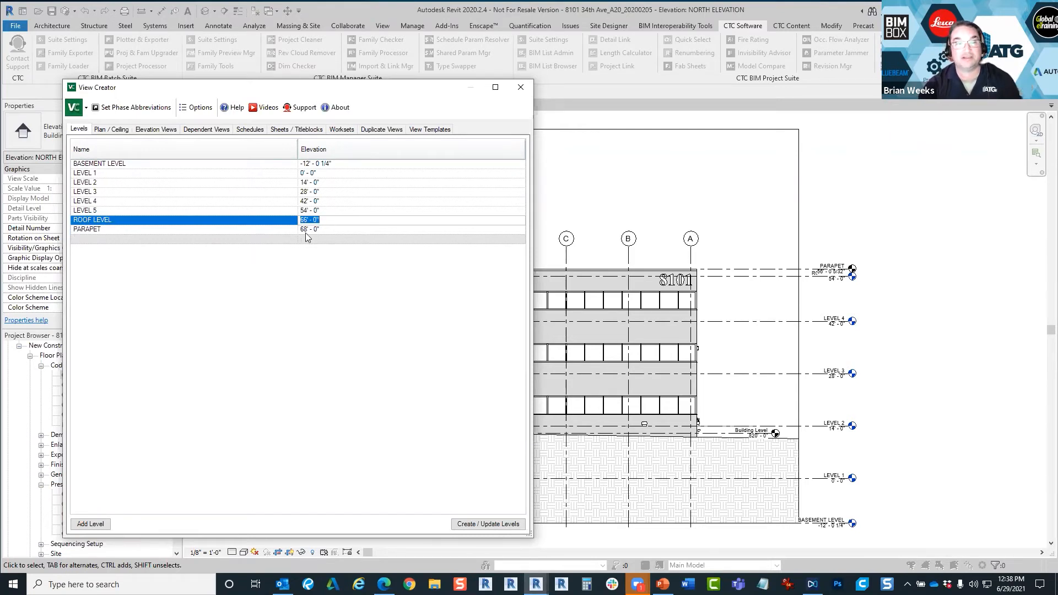
- Create and update the listed levels in the model, unjoining conflicting elements and accepting the overlap warnings, and close View Creator
left_click(495, 524)
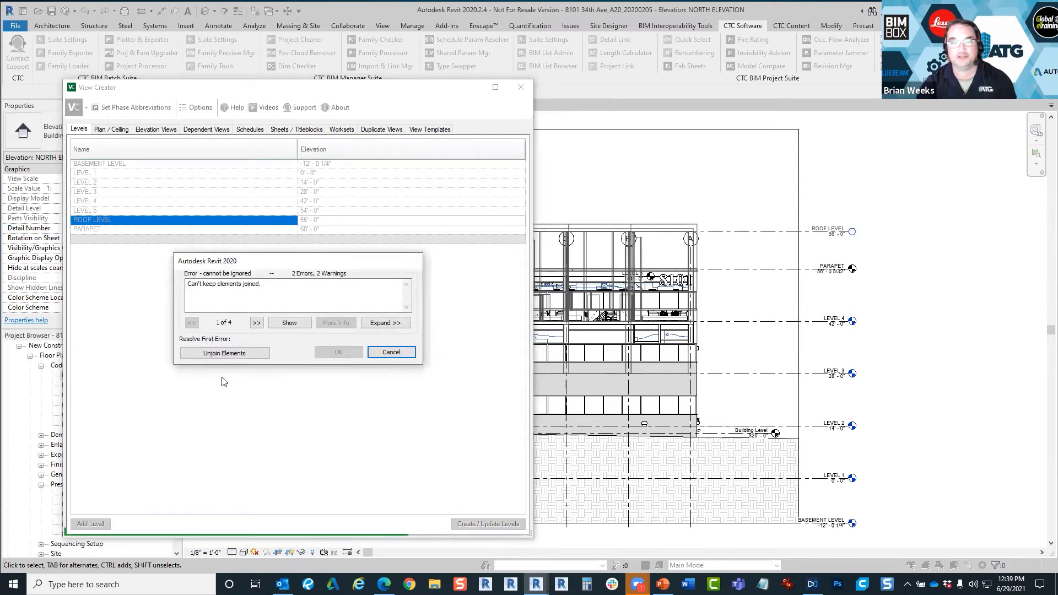
left_click(223, 353)
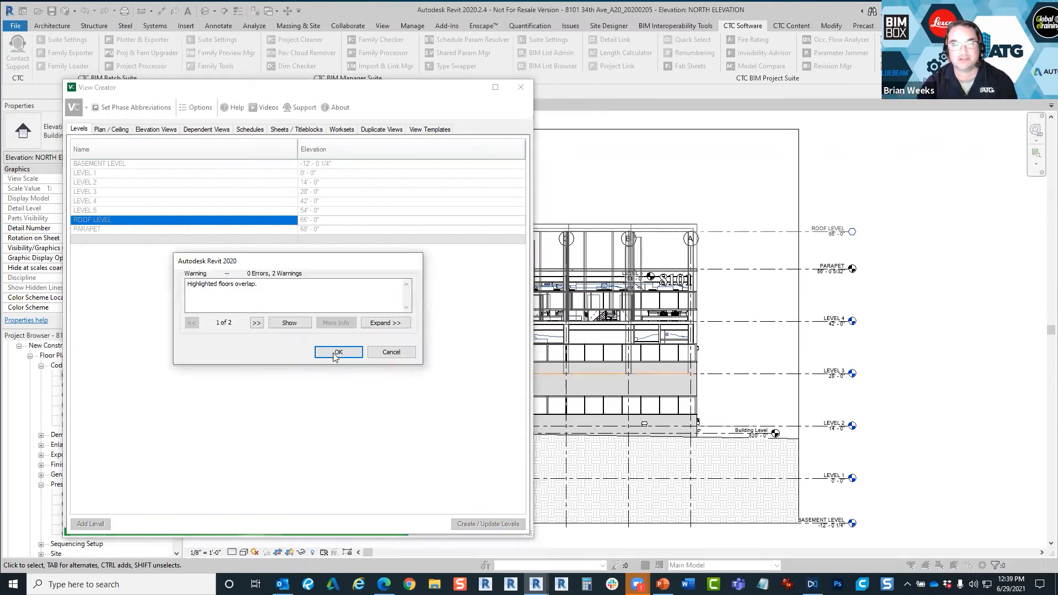
left_click(336, 353)
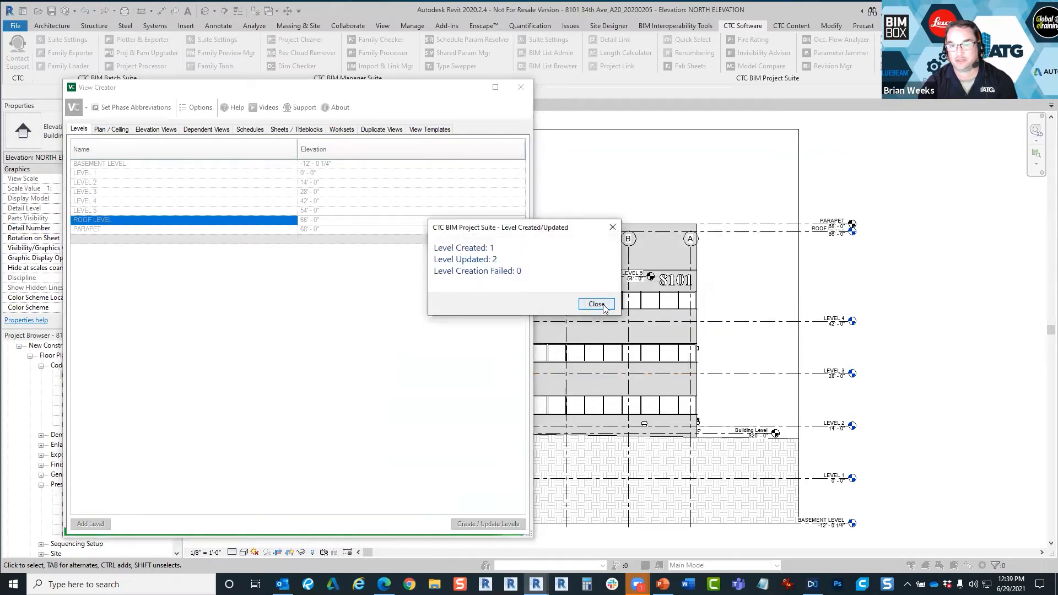
left_click(601, 305)
left_click(590, 375)
left_click(521, 88)
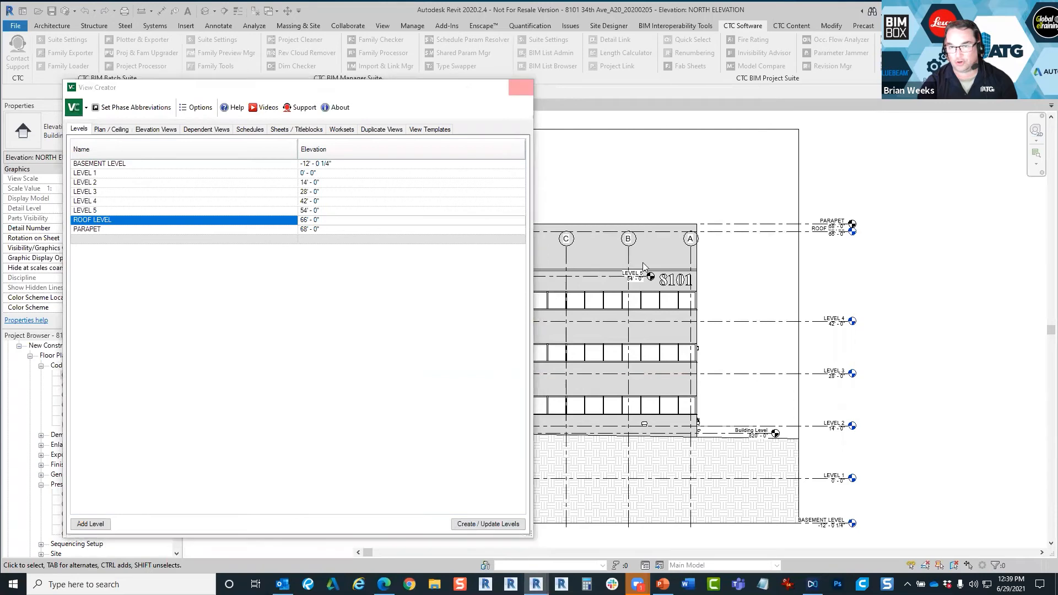
- Extend the LEVEL 5 line in NORTH ELEVATION past grid A so its head sits near the other level heads
left_click(640, 276)
left_click_drag(786, 268, 855, 276)
left_click(923, 377)
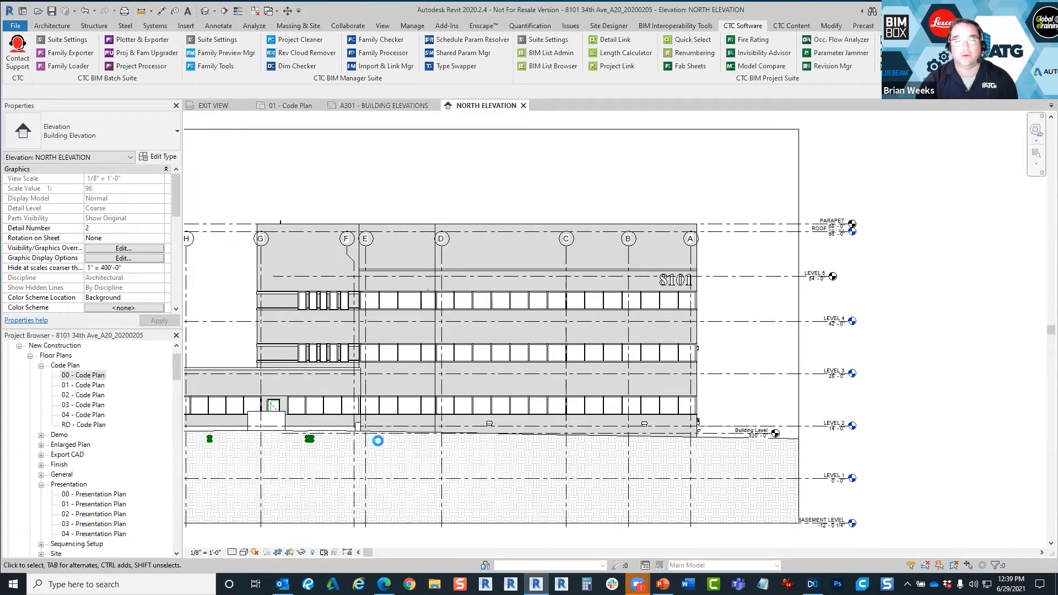
- Set LEVEL 5's abbreviation to 05 in View Creator's plan settings and select LEVEL 5 with the New Construction phase
left_click(112, 130)
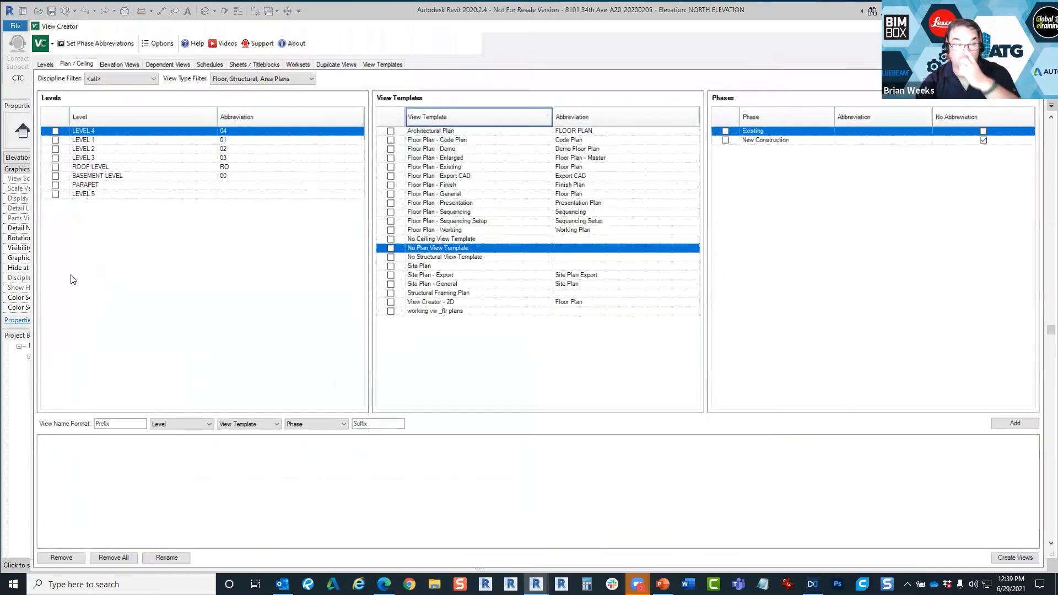
left_click(233, 182)
type("05")
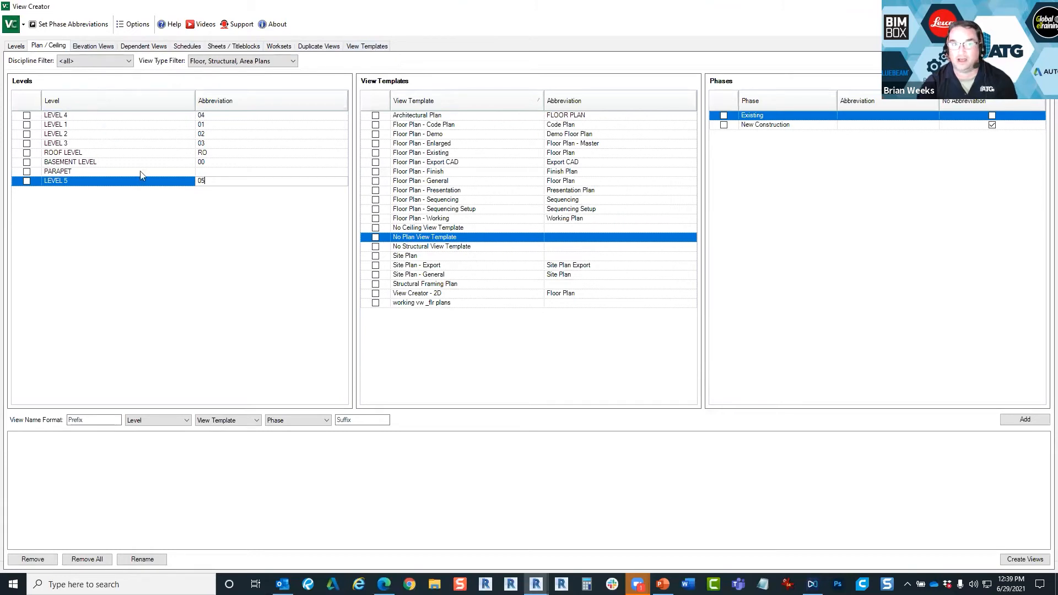
left_click(26, 181)
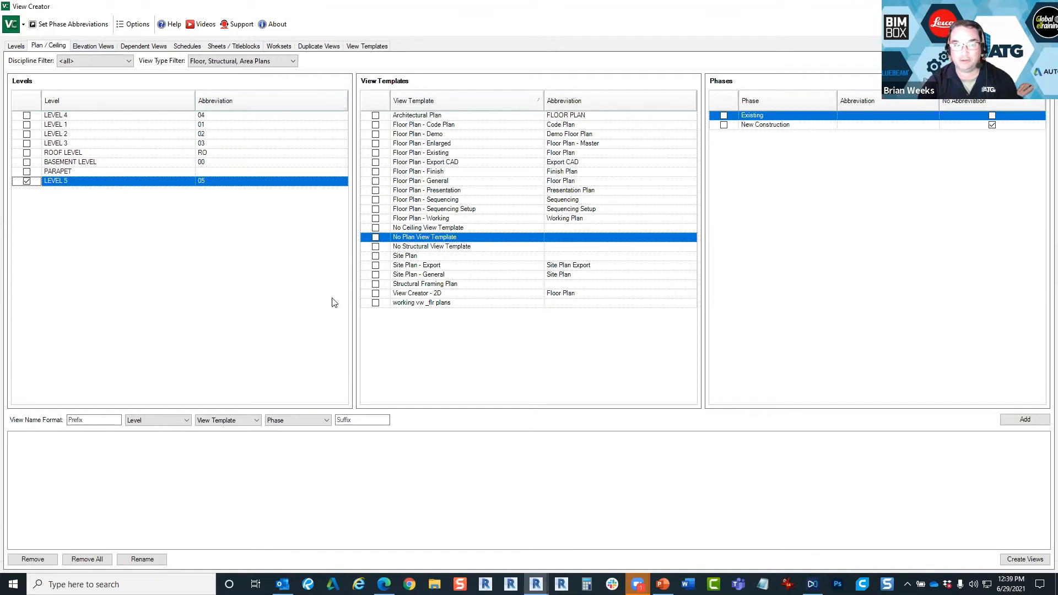
left_click(723, 125)
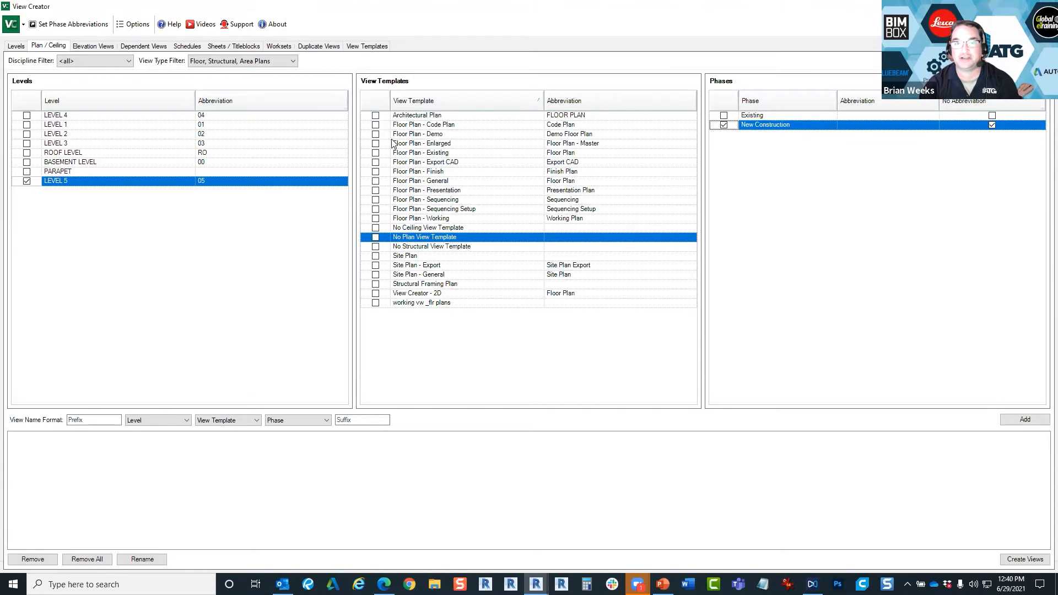
- Add LEVEL 5 views to the list using the Code Plan, Demo, Enlarged, Existing, Finish, General, Presentation and Working floor plan templates
left_click(375, 125)
left_click(376, 134)
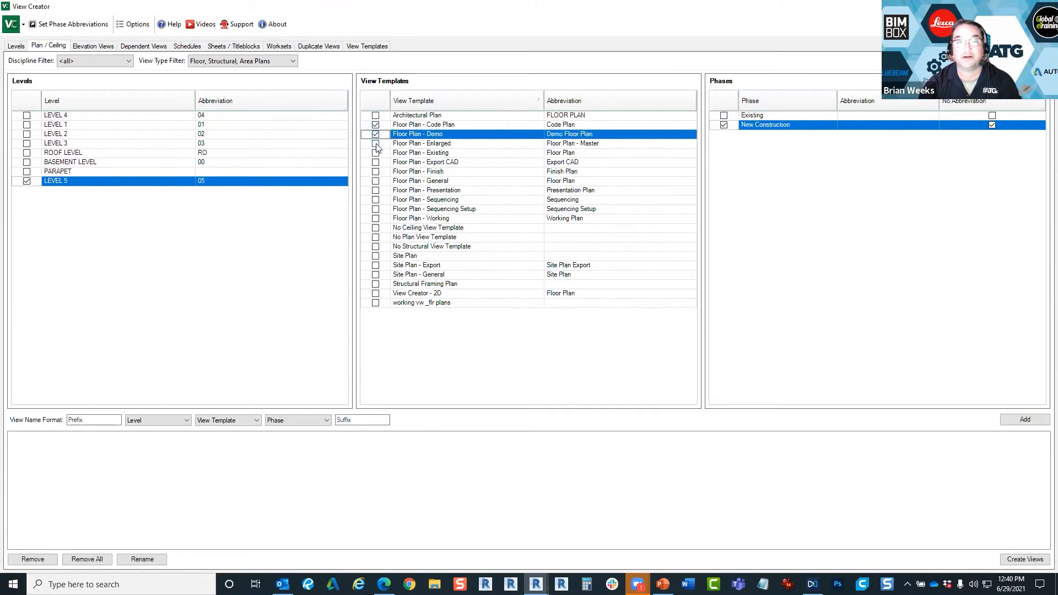
left_click(375, 143)
left_click(376, 153)
left_click(376, 172)
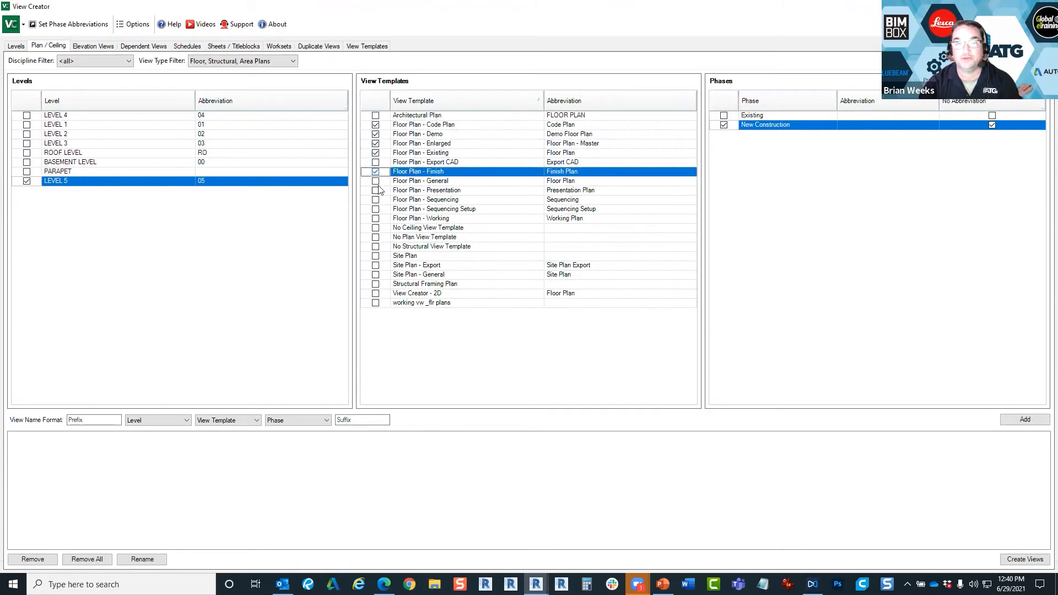
left_click(376, 181)
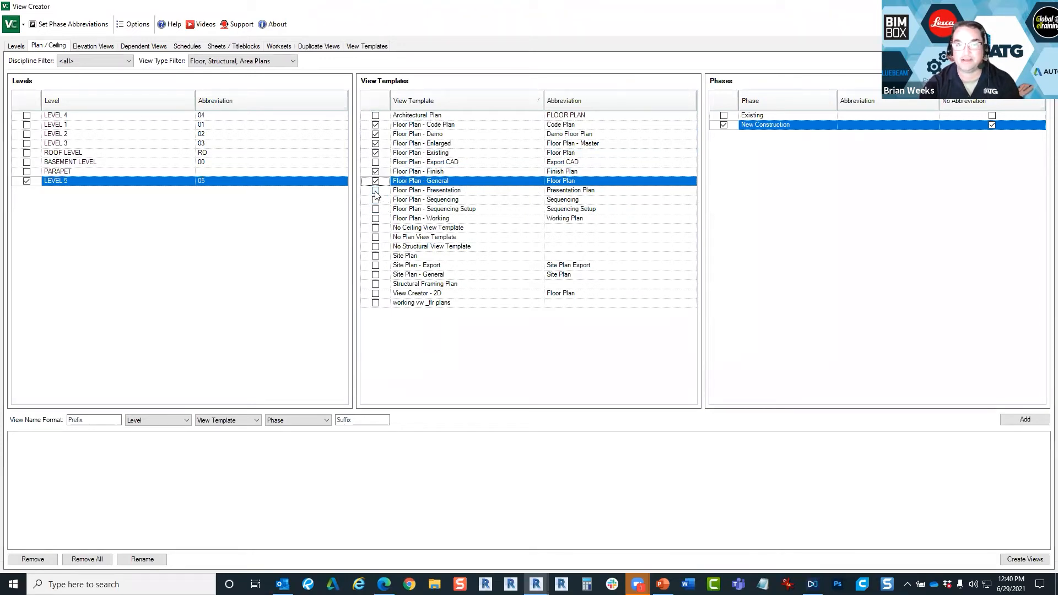
left_click(376, 190)
left_click(376, 218)
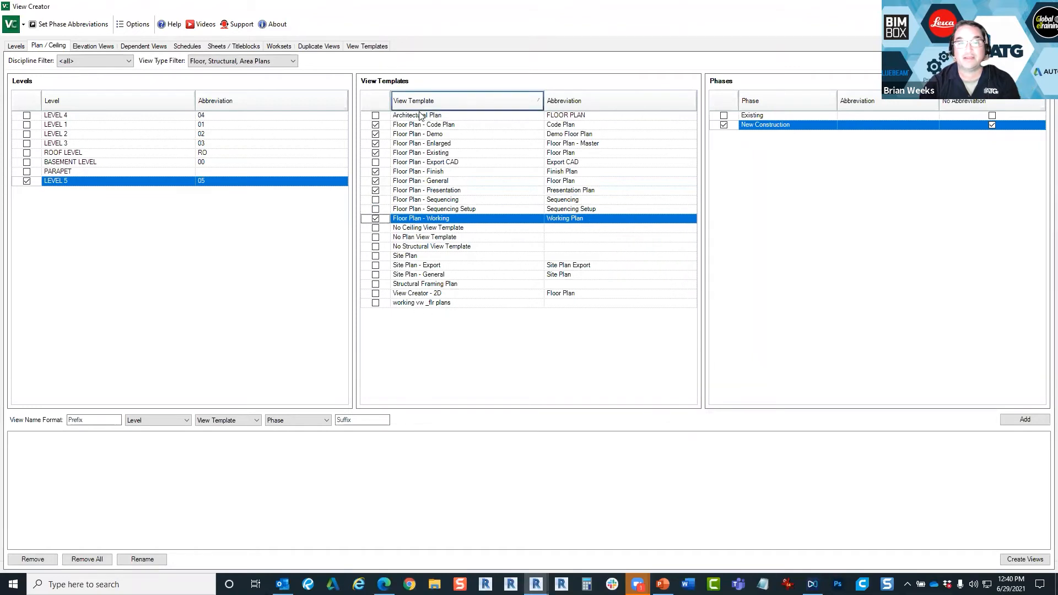
left_click(1011, 423)
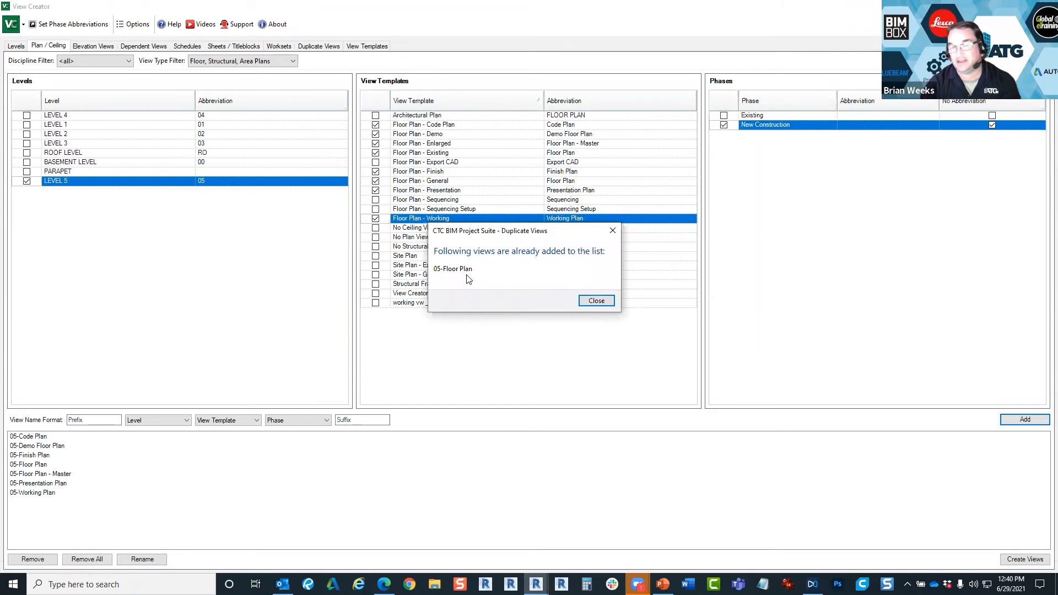
left_click(596, 301)
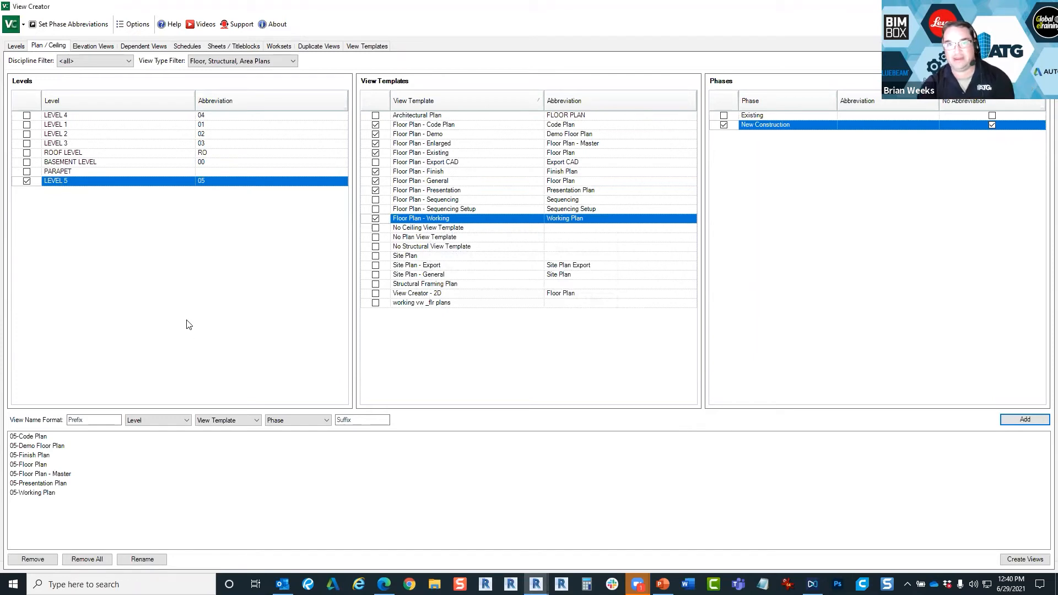
- Filter the templates to Ceiling Plans and add LEVEL 5 views for Architectural Reflected Ceiling Plan and Reflected Ceiling Plan - Existing
left_click(208, 63)
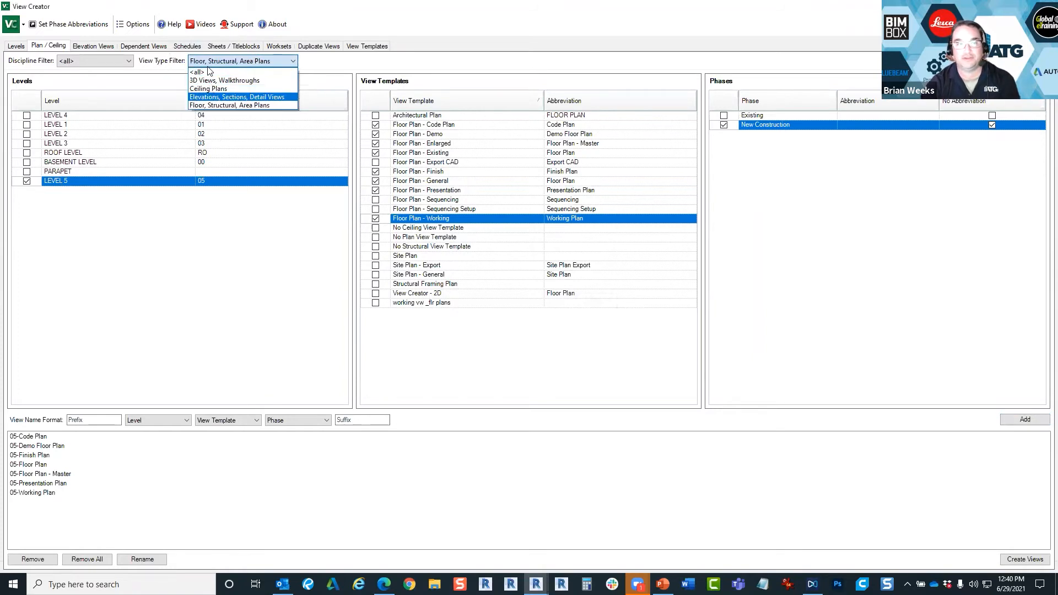
left_click(215, 89)
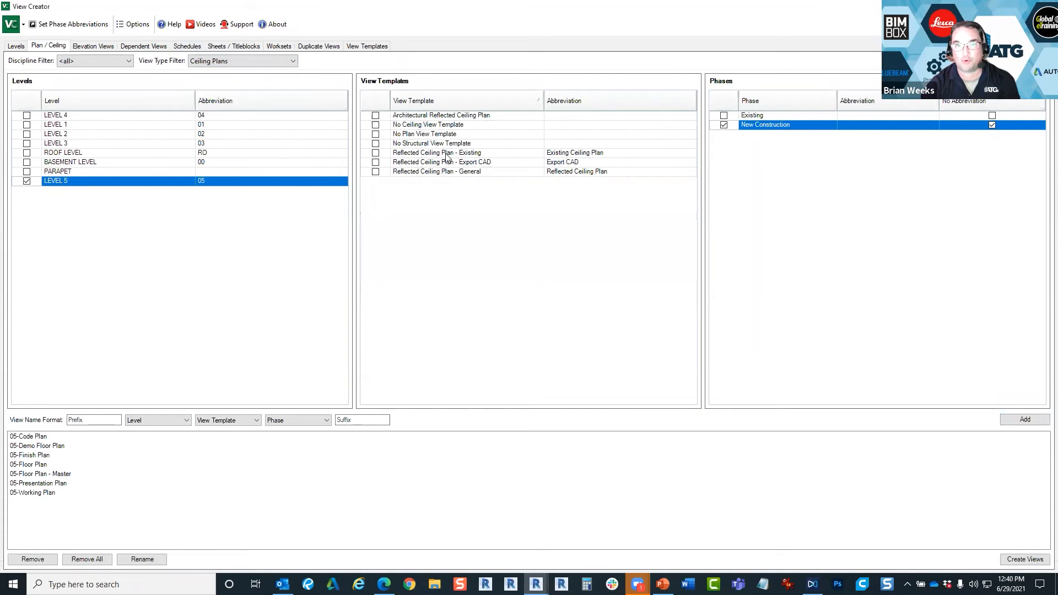
left_click(376, 117)
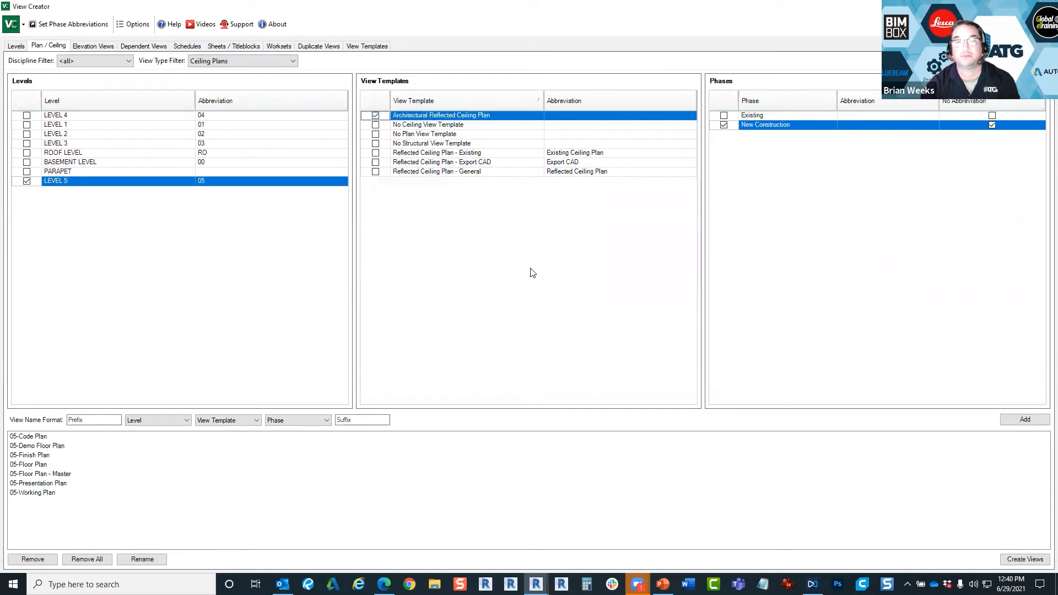
left_click(375, 154)
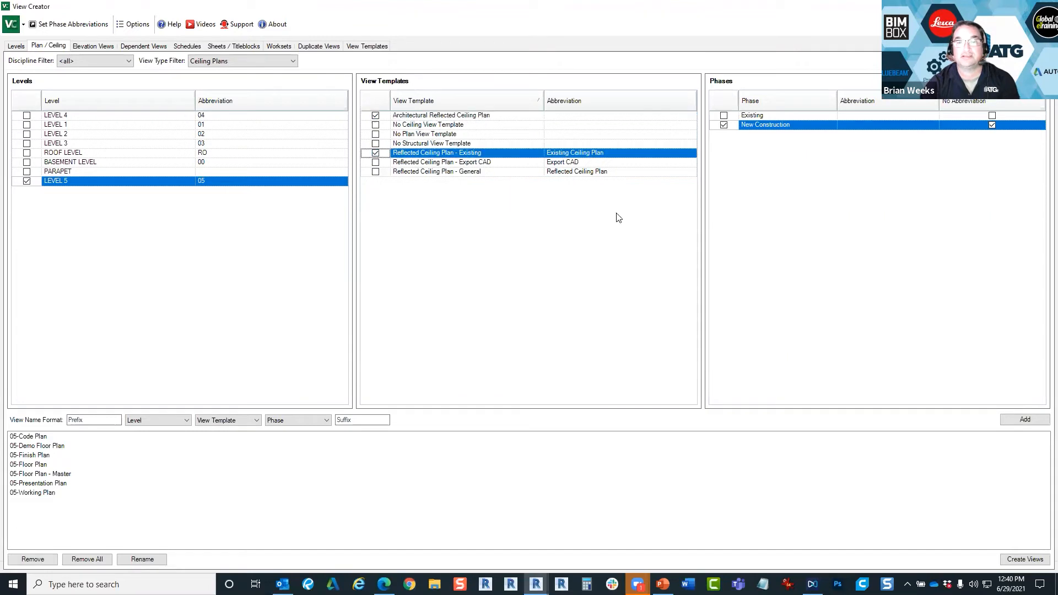
left_click(1025, 420)
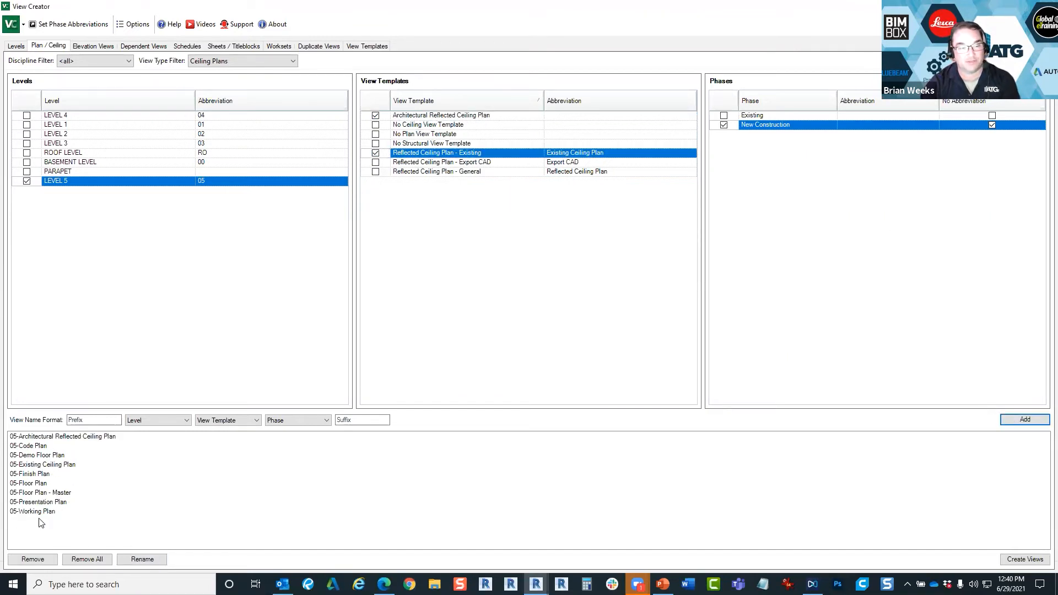
- Create the listed LEVEL 5 plan views, leave View Creator and select 05-Code Plan in the Project Browser
left_click(1026, 559)
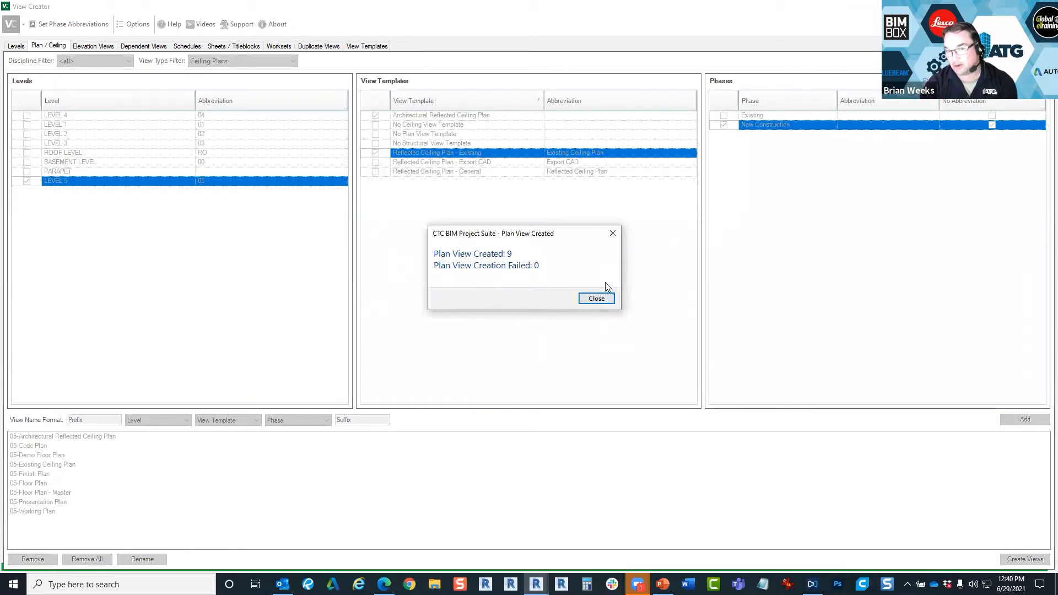
left_click(596, 299)
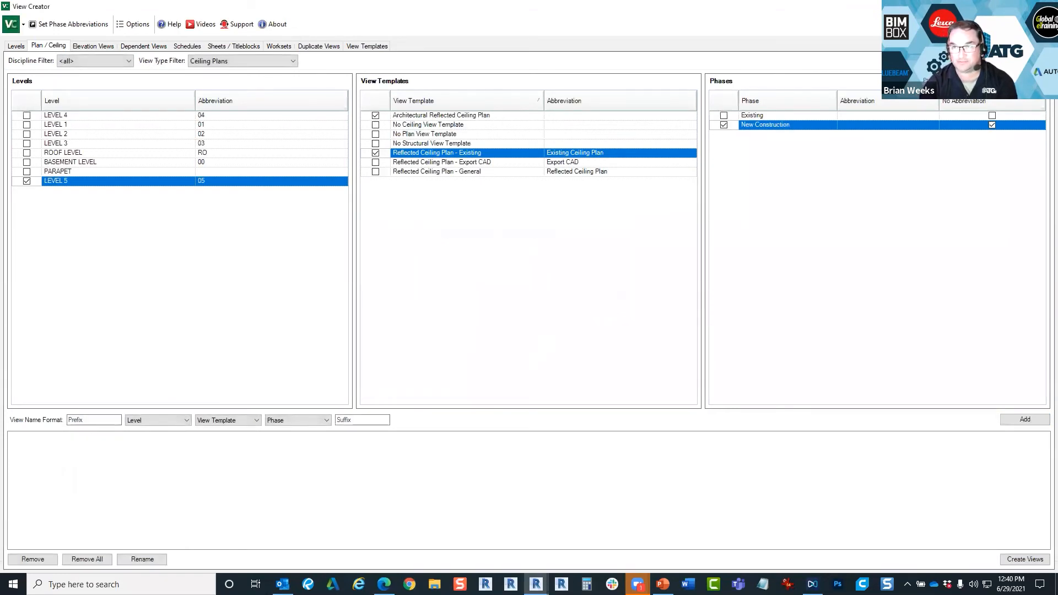
left_click(1021, 7)
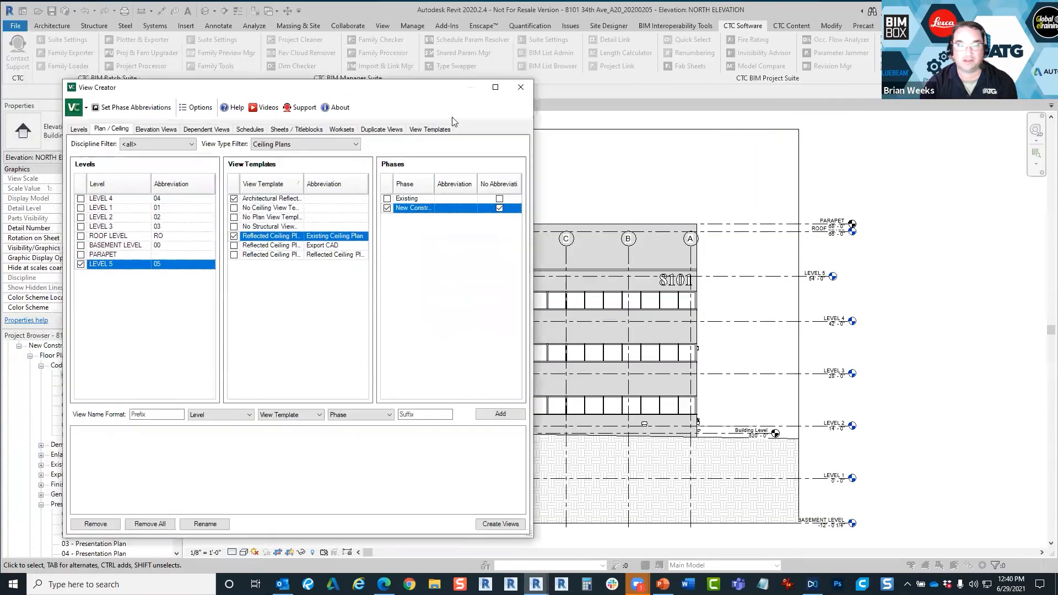
left_click(31, 477)
left_click(81, 425)
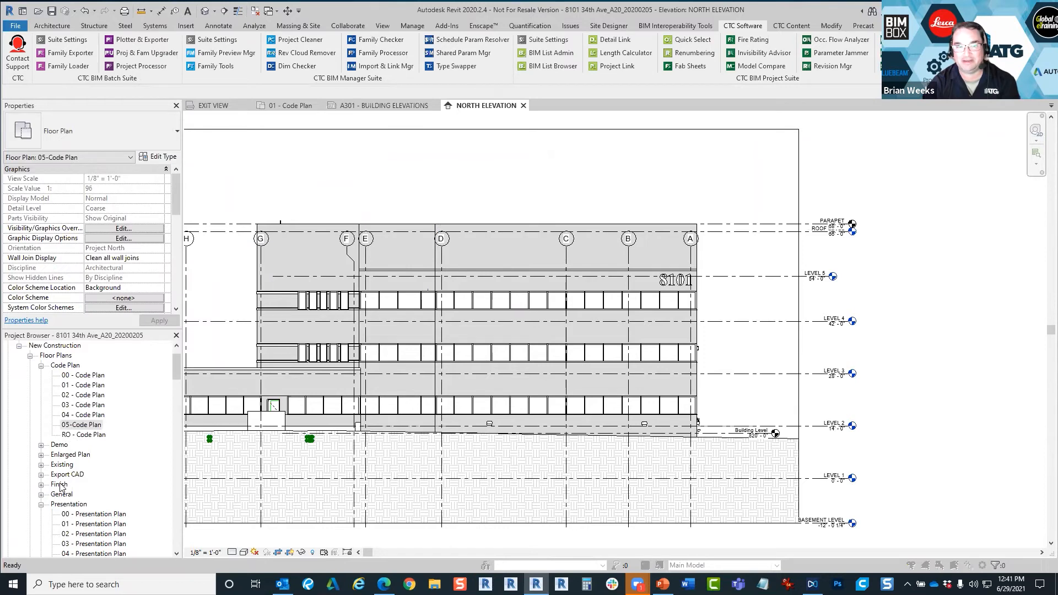
- Reopen View Creator and add a LEVEL 5, New Construction view with the Floor Plan - Code Plan template to the list
left_click(118, 129)
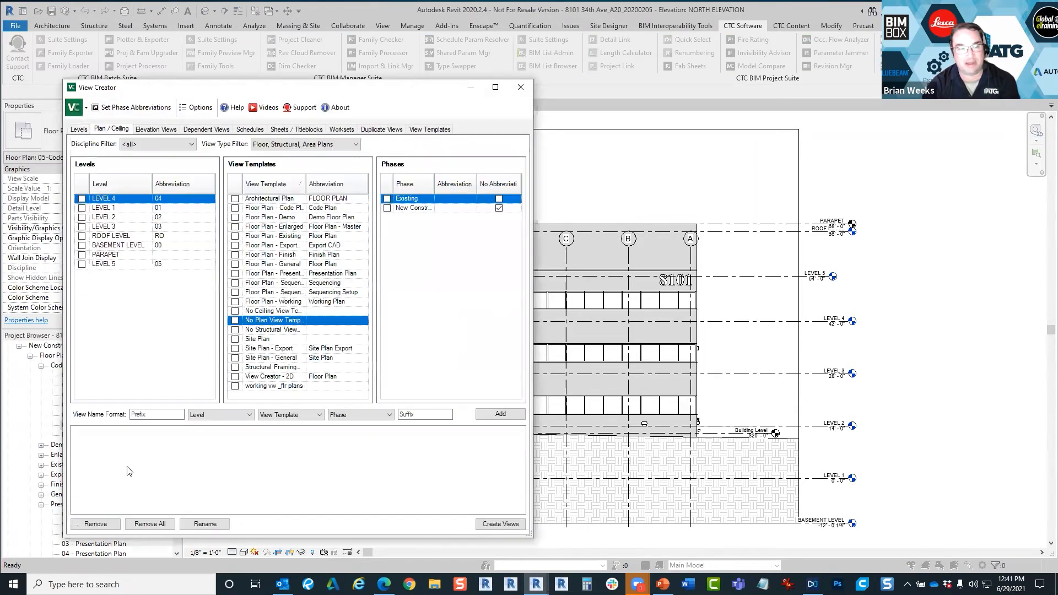
left_click(84, 266)
left_click(82, 265)
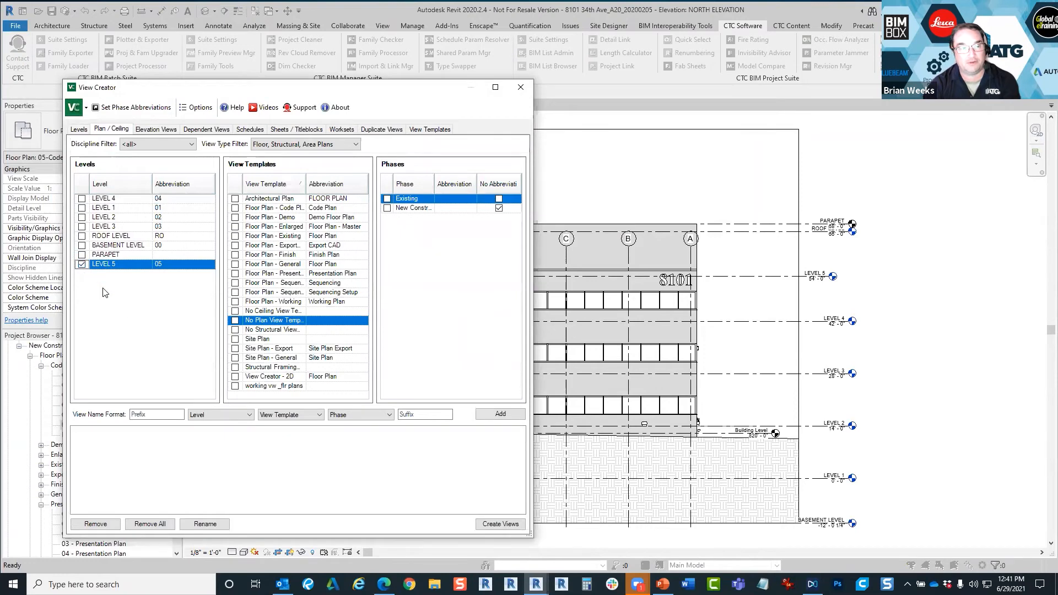
left_click(387, 208)
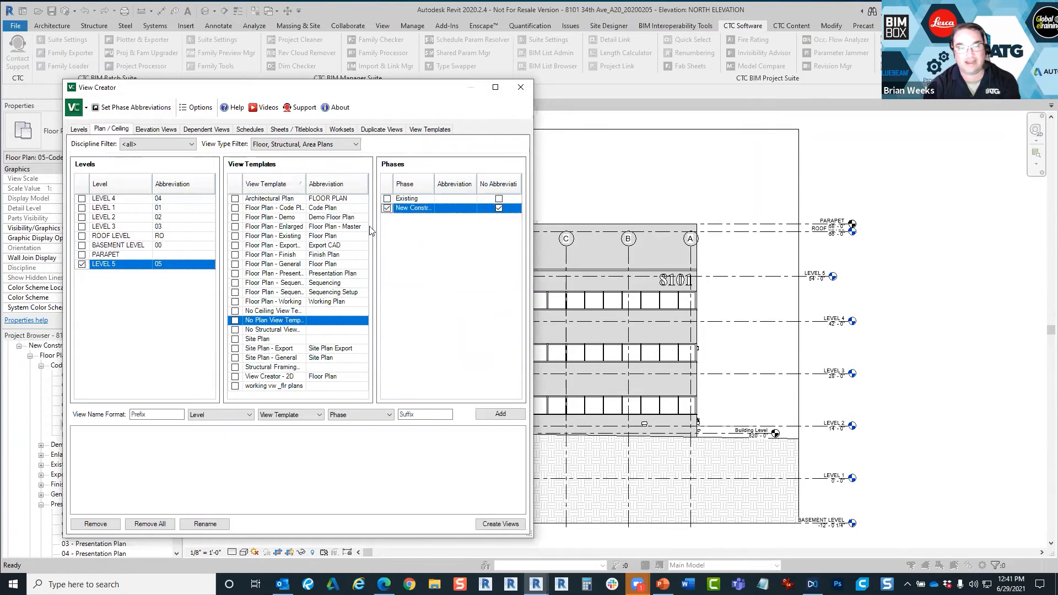
left_click(235, 208)
left_click(500, 414)
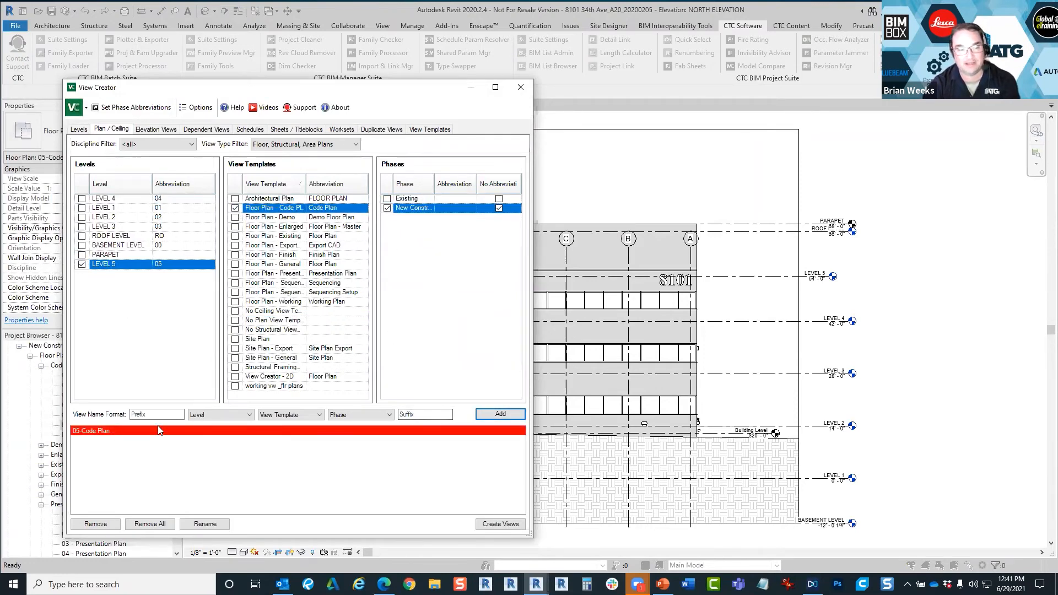
- Examine the level, view template and phase options of the view name format, and close View Creator without creating views
left_click(233, 415)
left_click(286, 415)
left_click(289, 414)
left_click(386, 416)
left_click(386, 415)
left_click(521, 87)
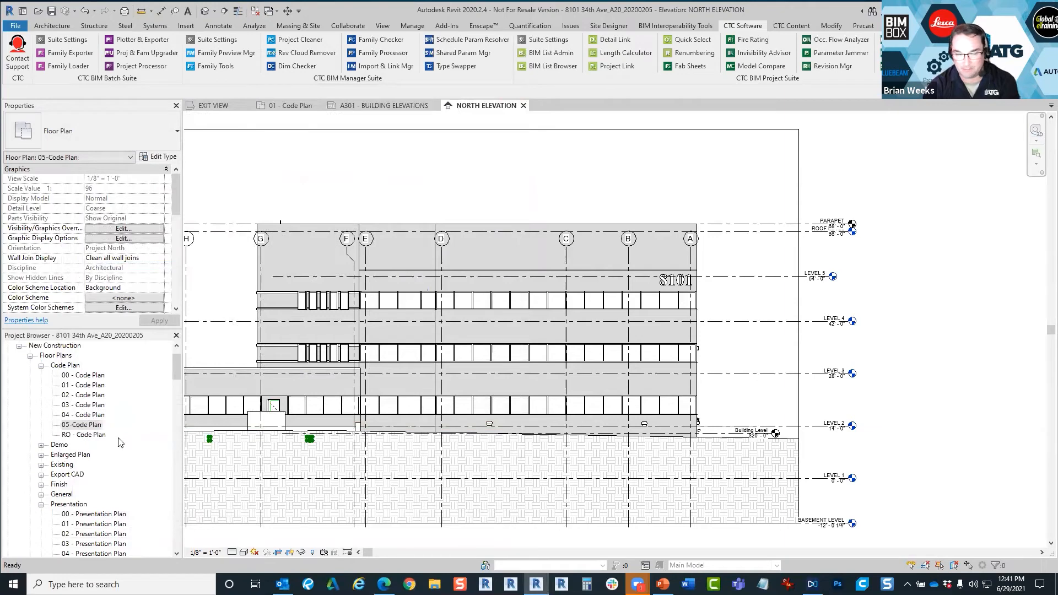
- Open the 05-Code Plan floor plan view
double_click(82, 425)
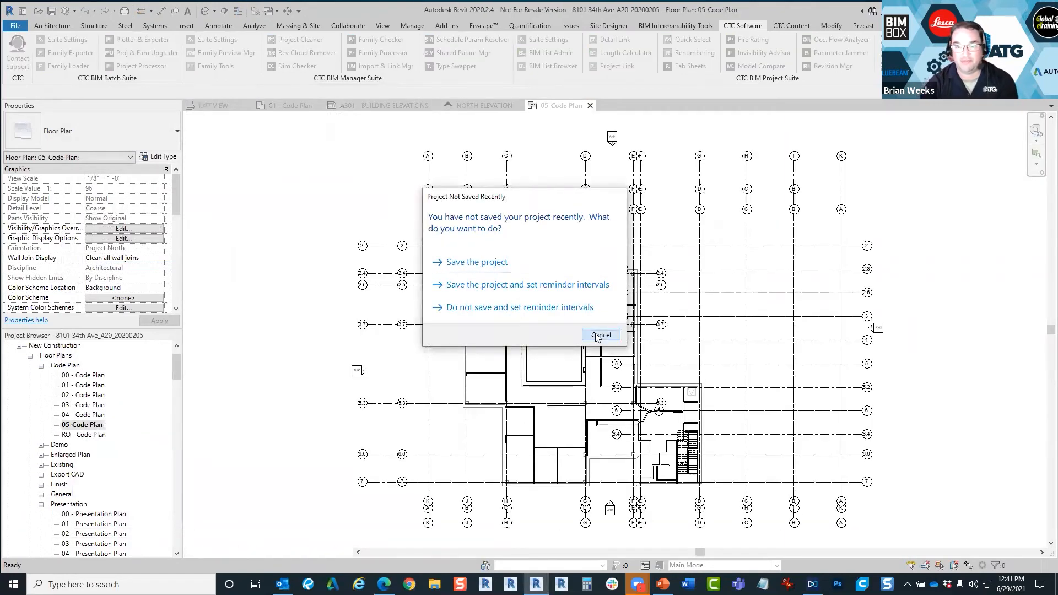
- Dismiss the save reminder, open the 04 - Code Plan and 03 - Code Plan views, and select the crop region in 03 - Code Plan
left_click(599, 334)
left_click(83, 415)
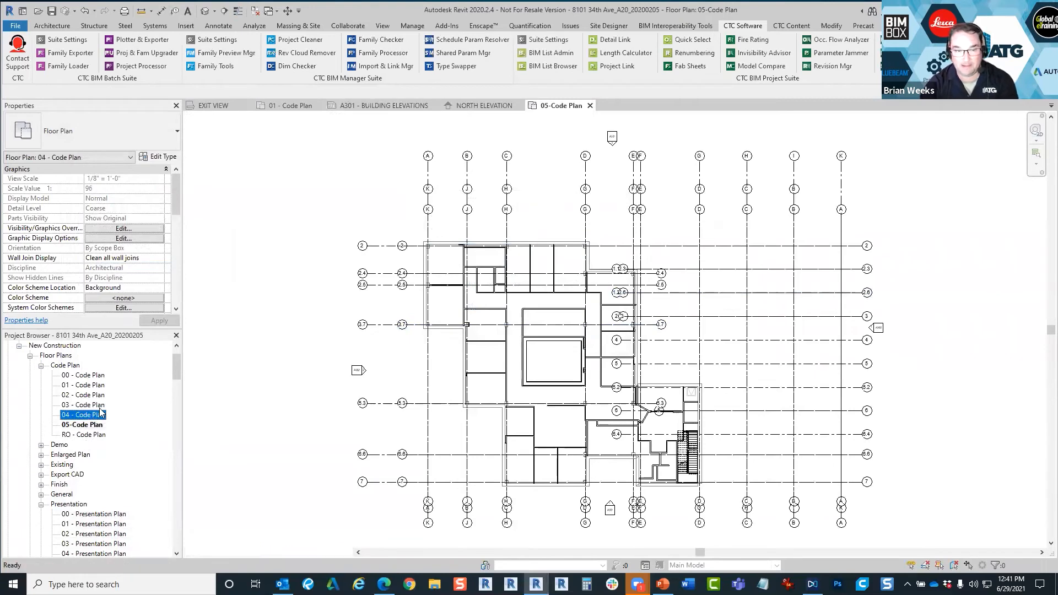
key("Return")
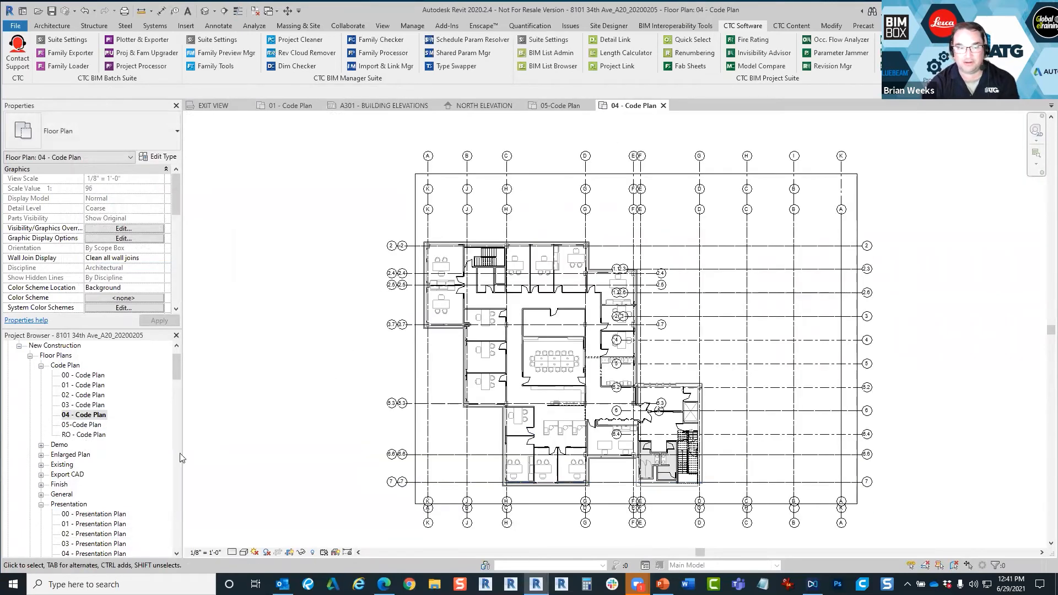
left_click(92, 405)
key("Return")
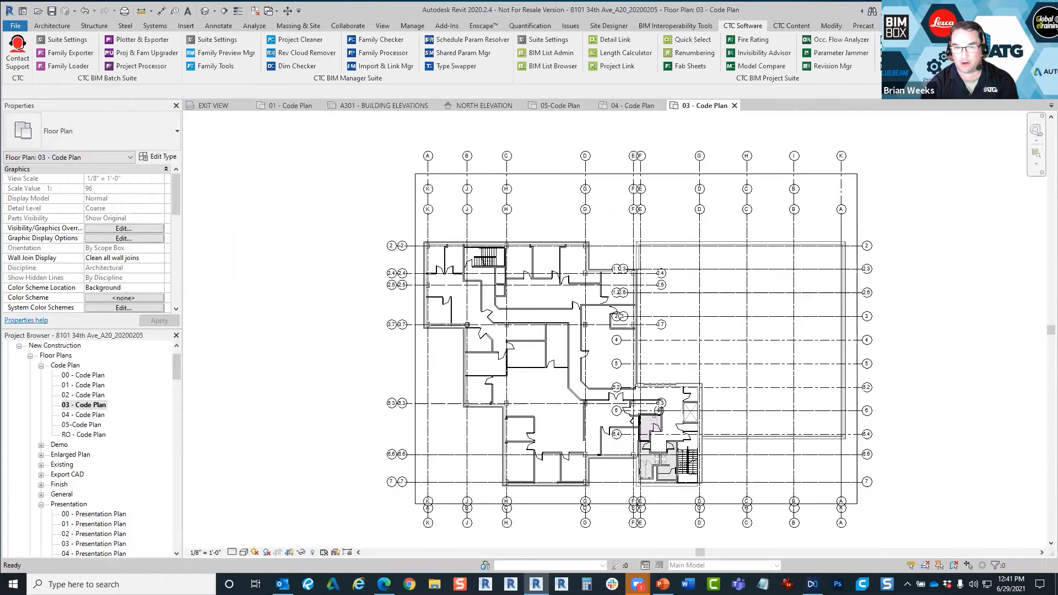
left_click(548, 174)
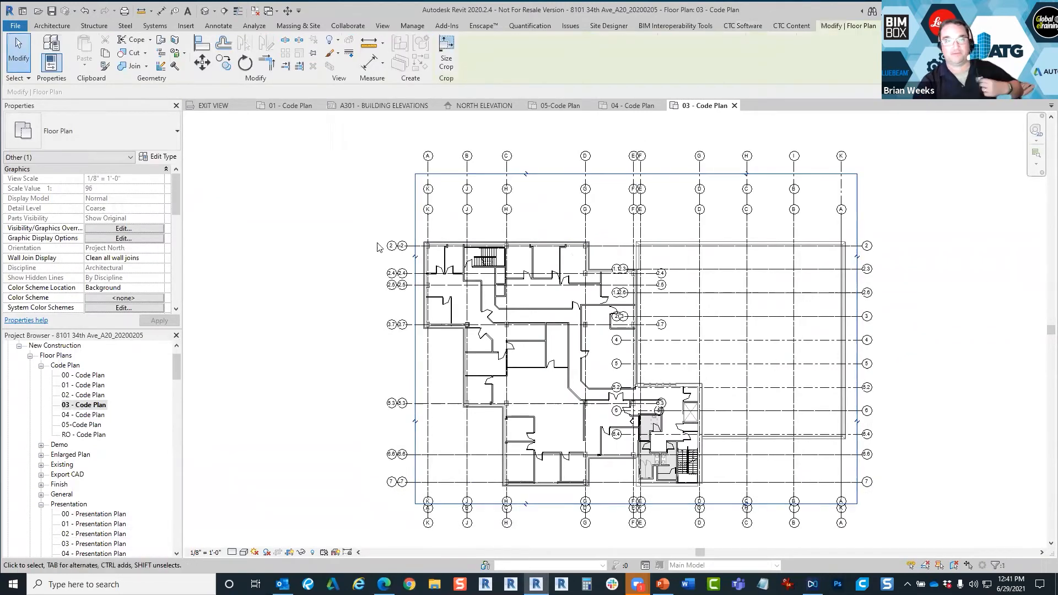
- Return to the 05-Code Plan view, reveal its hidden elements to check the crop region, and turn the reveal mode off
left_click(90, 427)
double_click(90, 425)
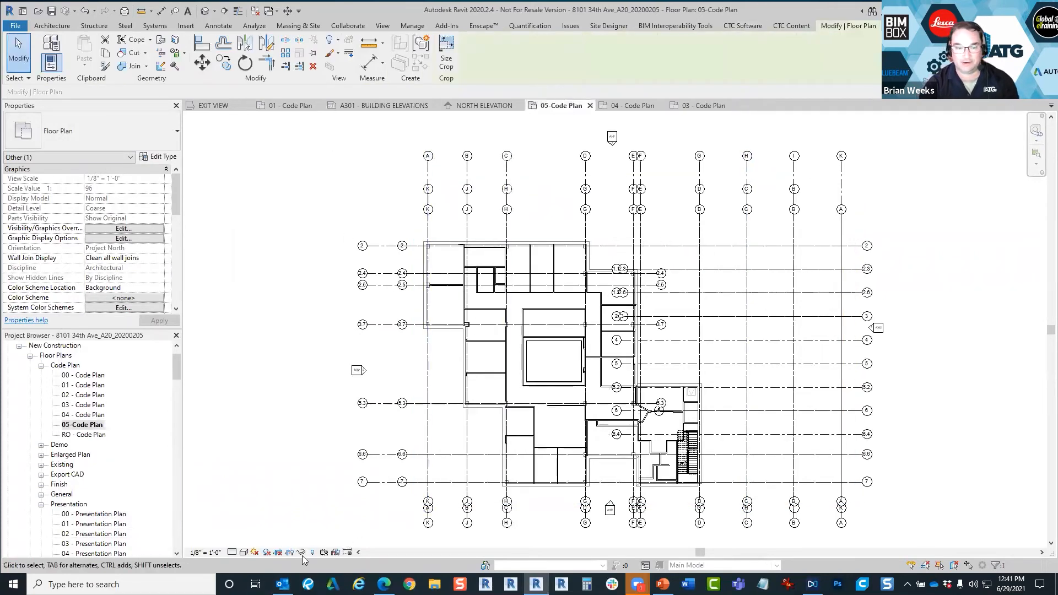
key("r")
key("h")
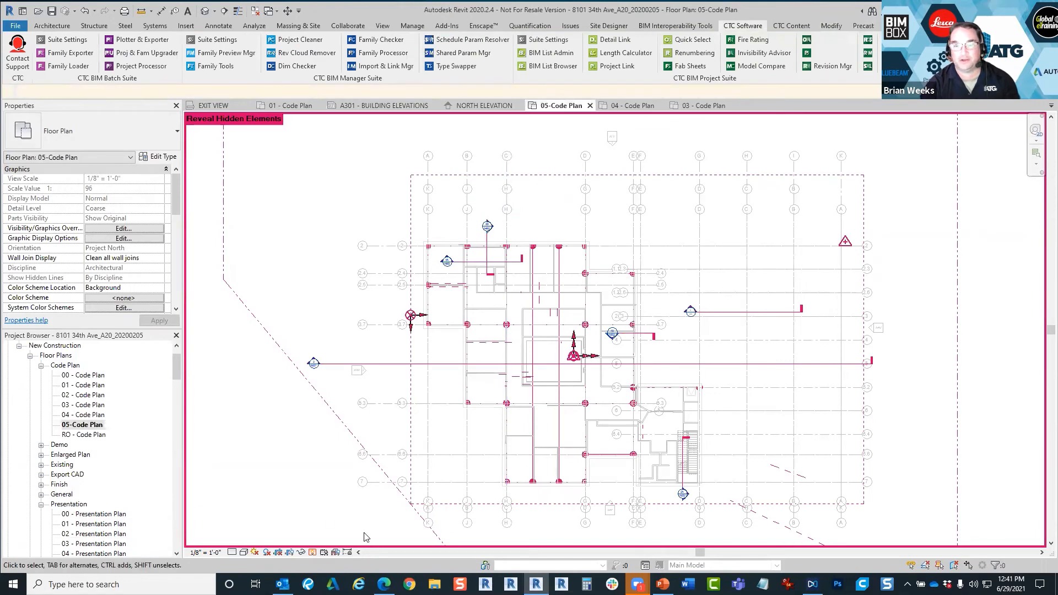
key("r")
key("h")
- Close the 05, 03 and 04 code plan views to return to the NORTH ELEVATION view
left_click(591, 107)
left_click_drag(661, 109, 599, 113)
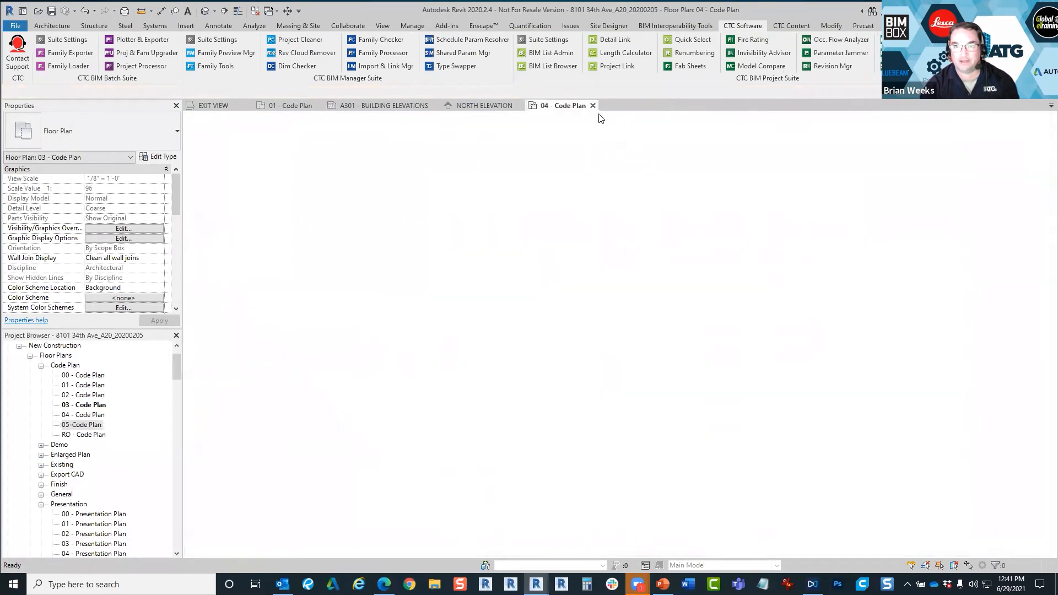
left_click(866, 10)
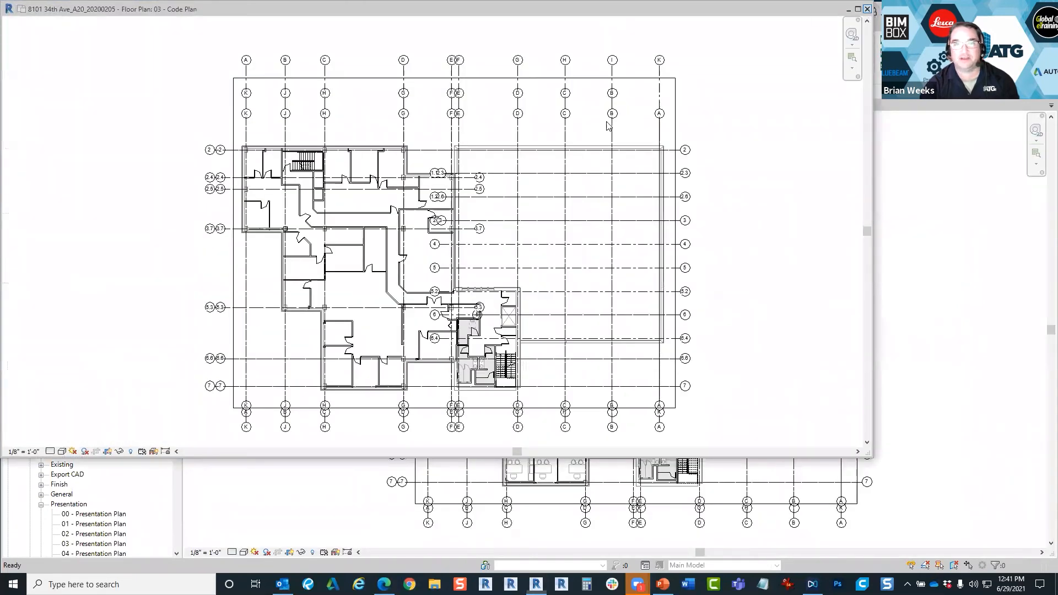
left_click(524, 106)
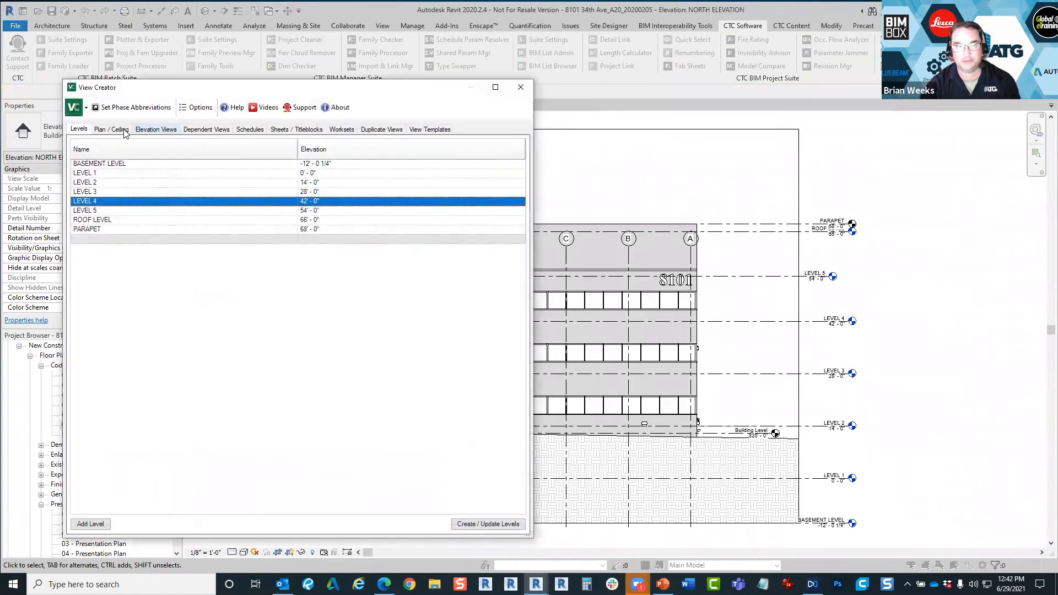
- In View Creator's dependent views, sort the list by view name and select 05-Architectural Reflected Ceiling Plan through 05-Working Plan
left_click(124, 131)
left_click(156, 130)
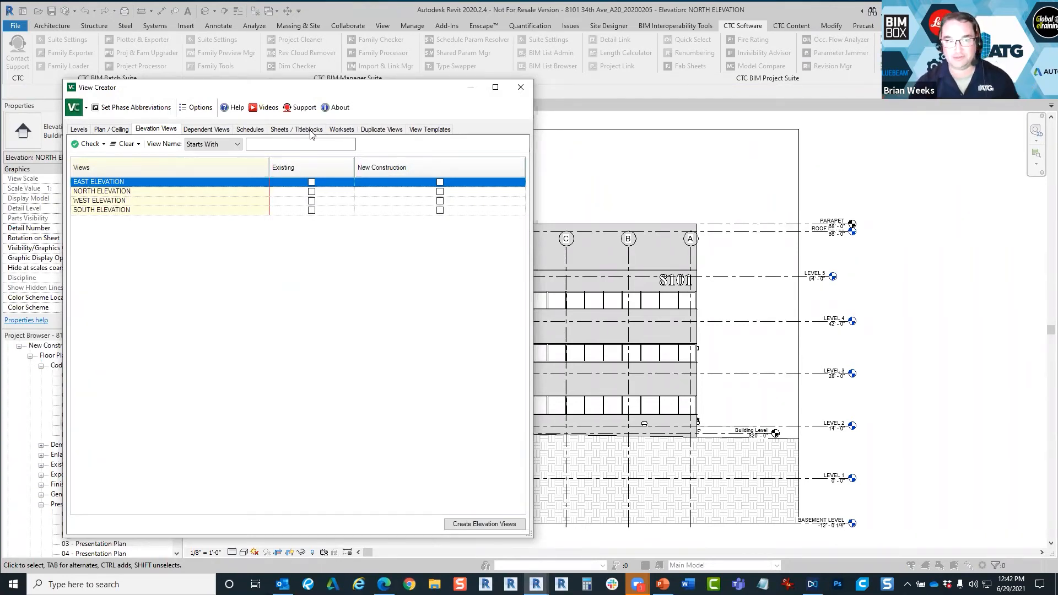
left_click(206, 129)
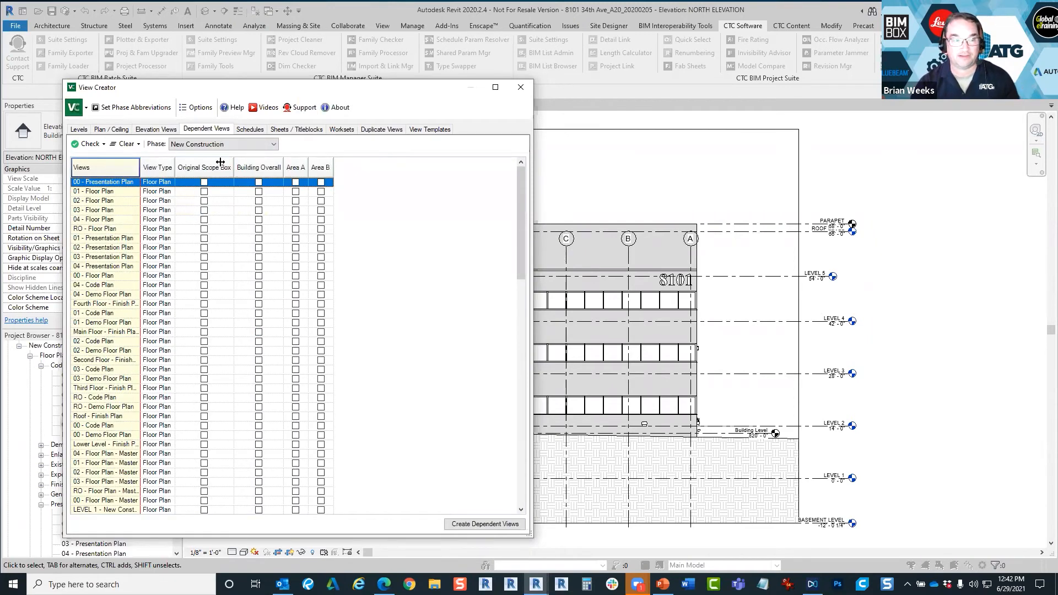
left_click_drag(221, 162, 221, 162)
left_click(182, 164)
scroll(169, 385, "down", 2)
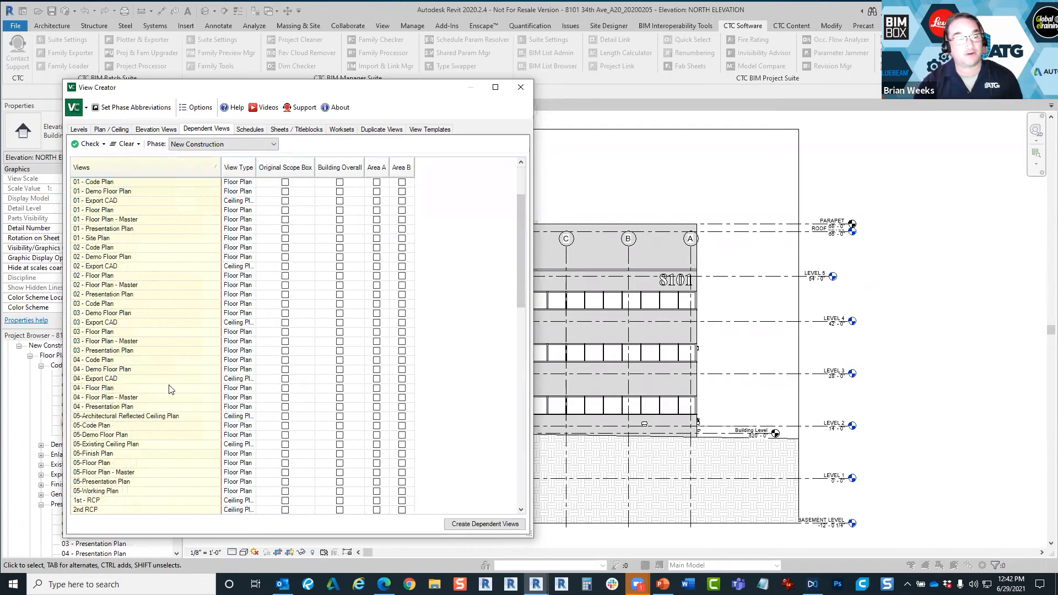
scroll(170, 388, "down", 3)
left_click(122, 332)
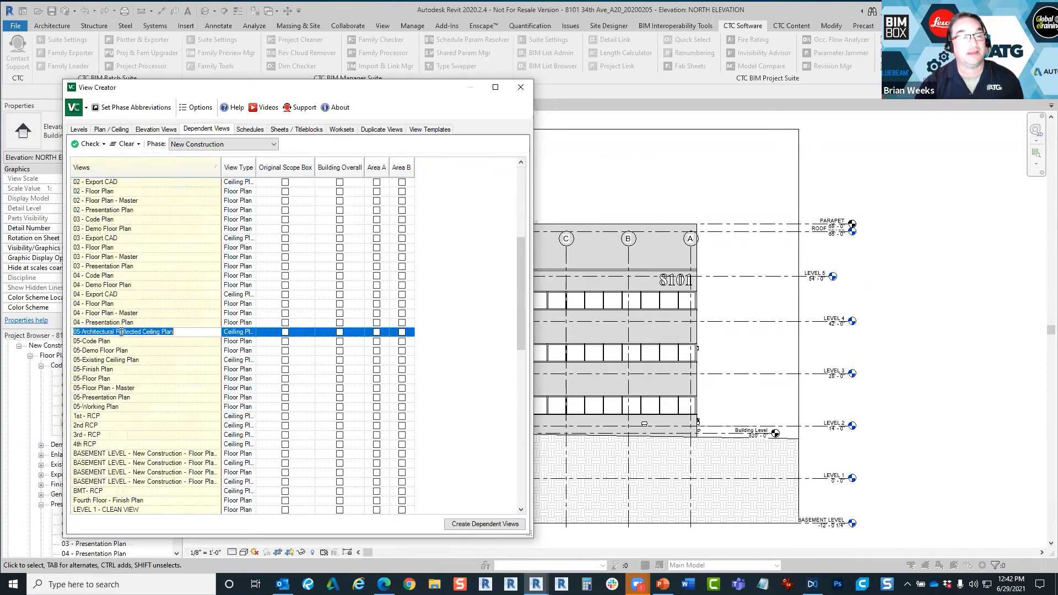
left_click(122, 408, "shift")
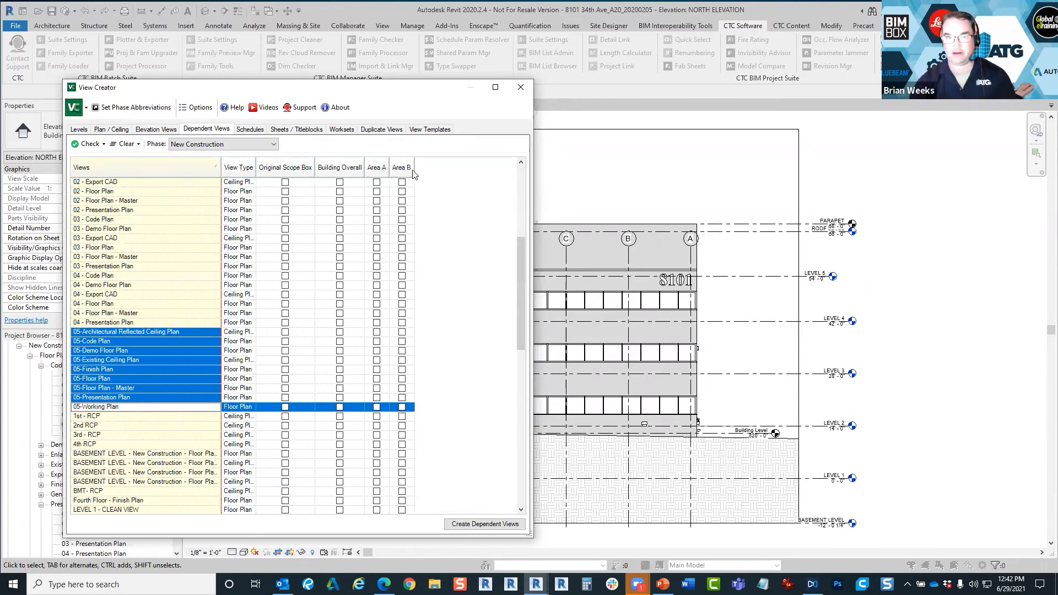
- Assign Area A and Area B to the 05 Architectural Reflected Ceiling, Code, Demo Floor, Existing Ceiling and Finish plans
left_click(378, 332)
left_click(402, 333)
left_click(378, 342)
left_click(402, 342)
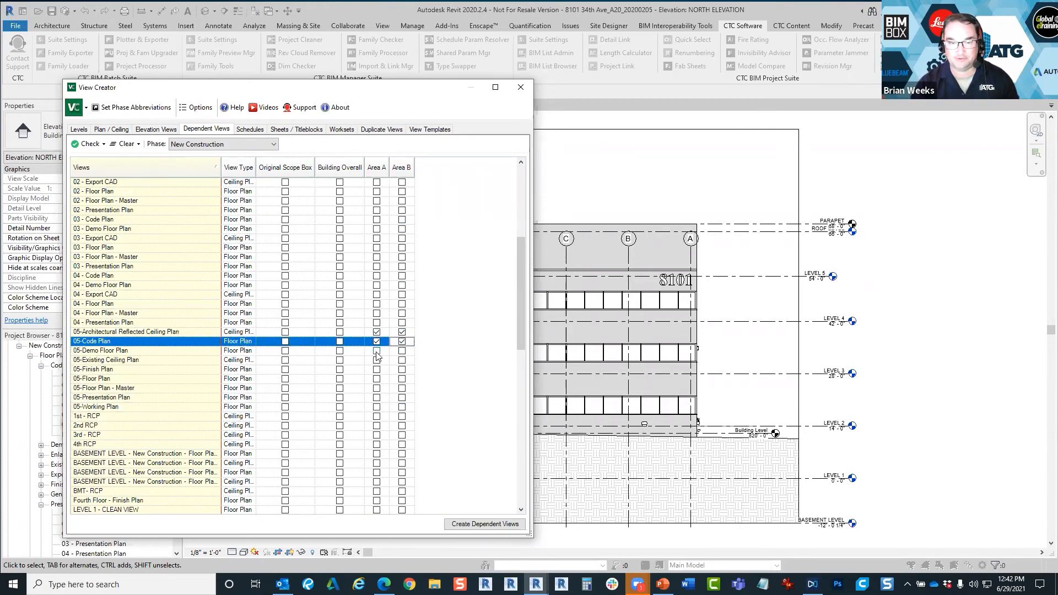
left_click(377, 351)
left_click(377, 360)
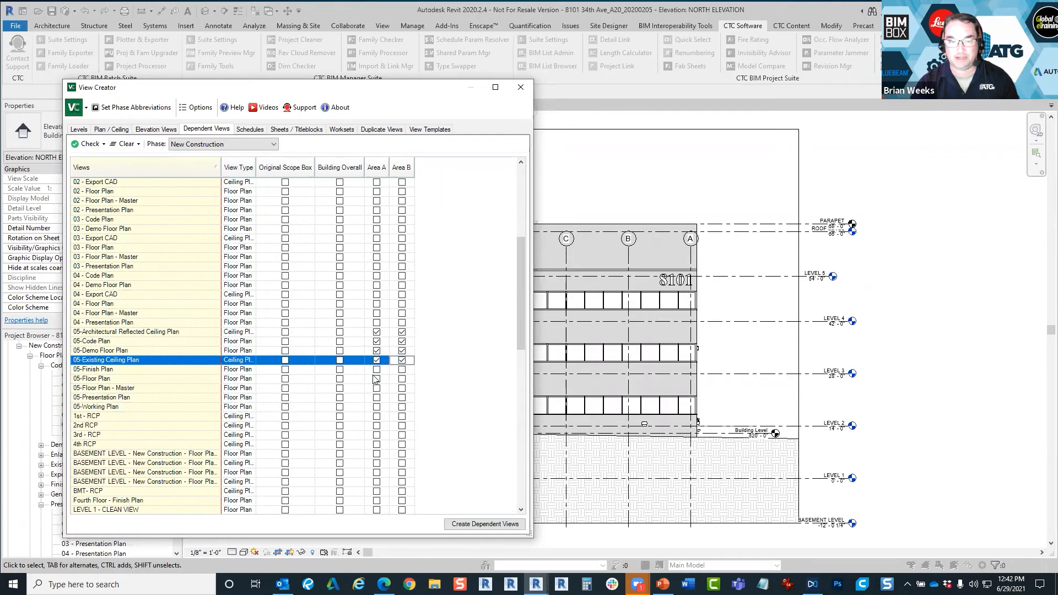
left_click(377, 370)
left_click(402, 370)
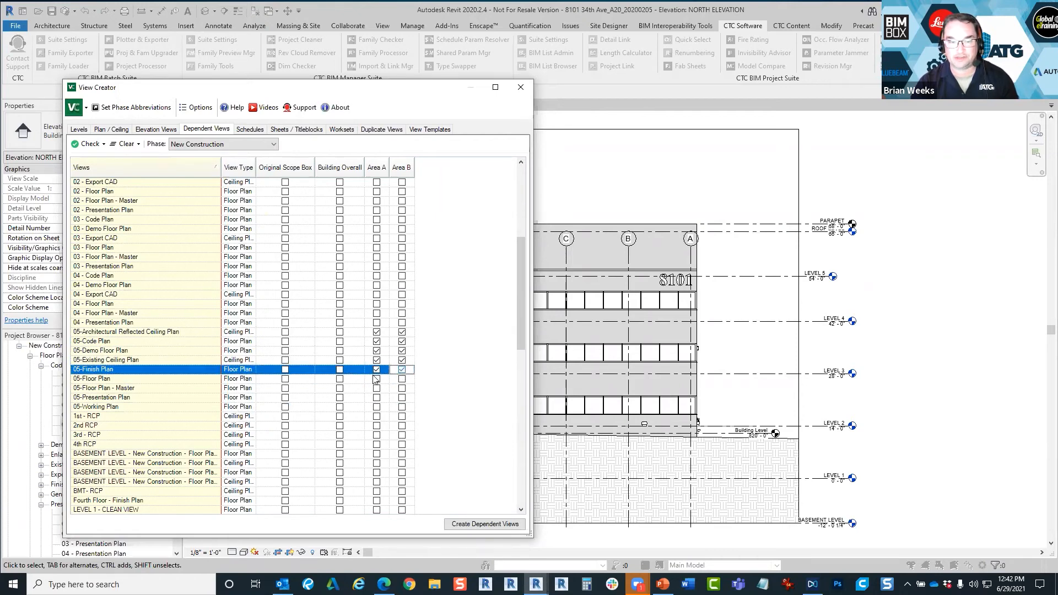
- Assign Area A and Area B to 05-Floor Plan, 05-Floor Plan - Master, 05-Presentation Plan and 05-Working Plan, and create the dependent views
left_click(377, 378)
left_click(377, 388)
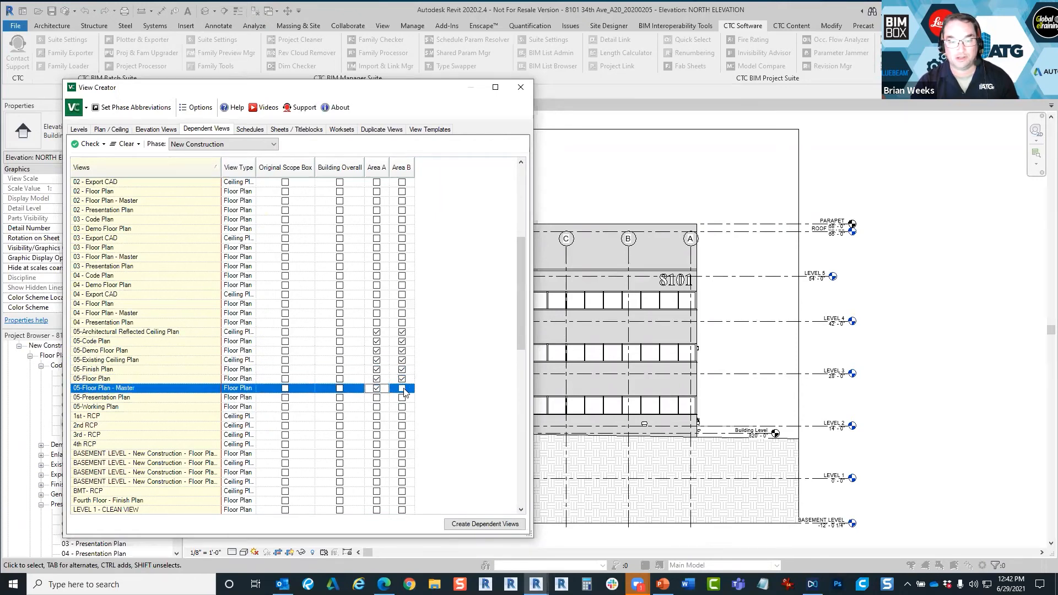
left_click(377, 397)
left_click(402, 397)
left_click(377, 407)
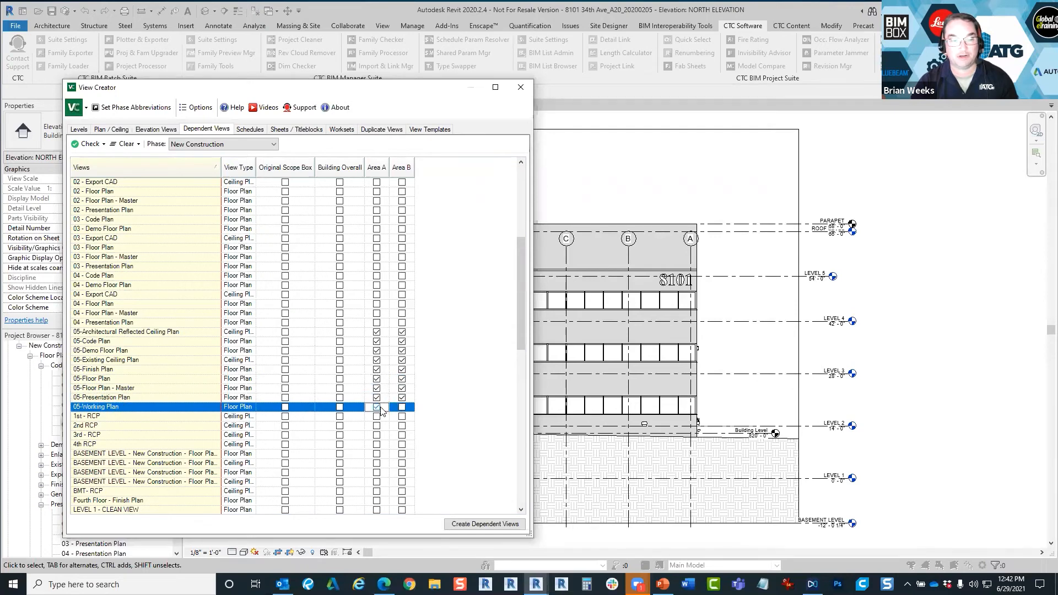
left_click(401, 407)
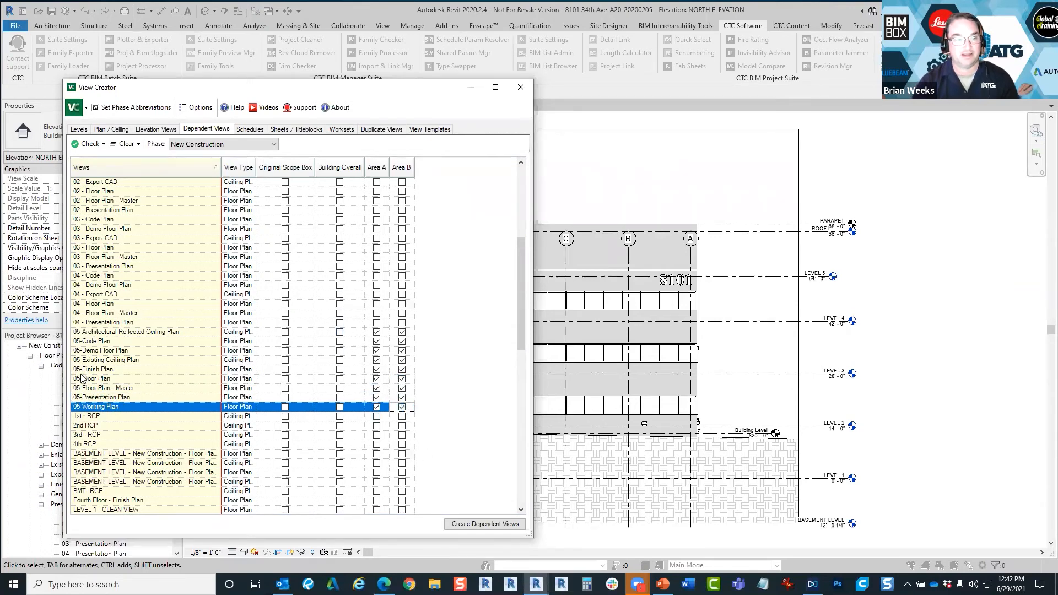
left_click(479, 523)
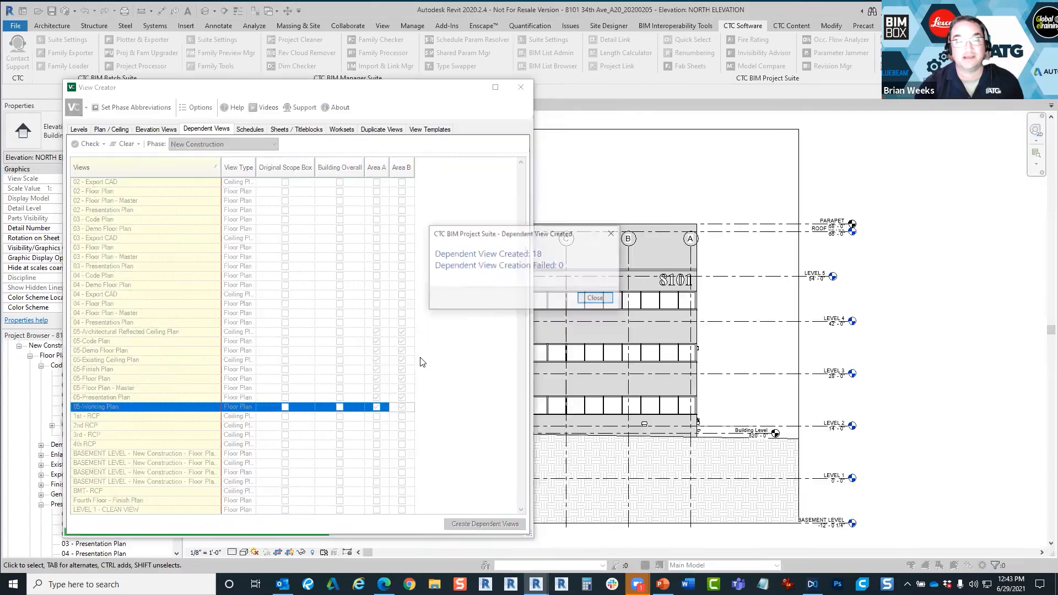
left_click(597, 298)
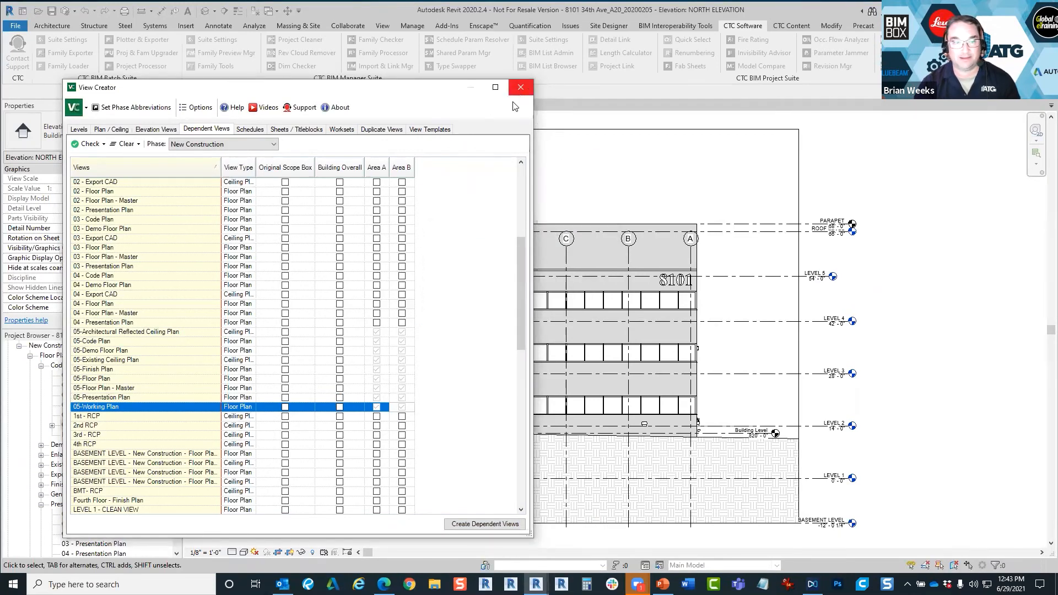
- Open the Area A and Area B dependent views of 05-Code Plan to inspect their cropped extents
left_click(53, 426)
left_click(90, 434)
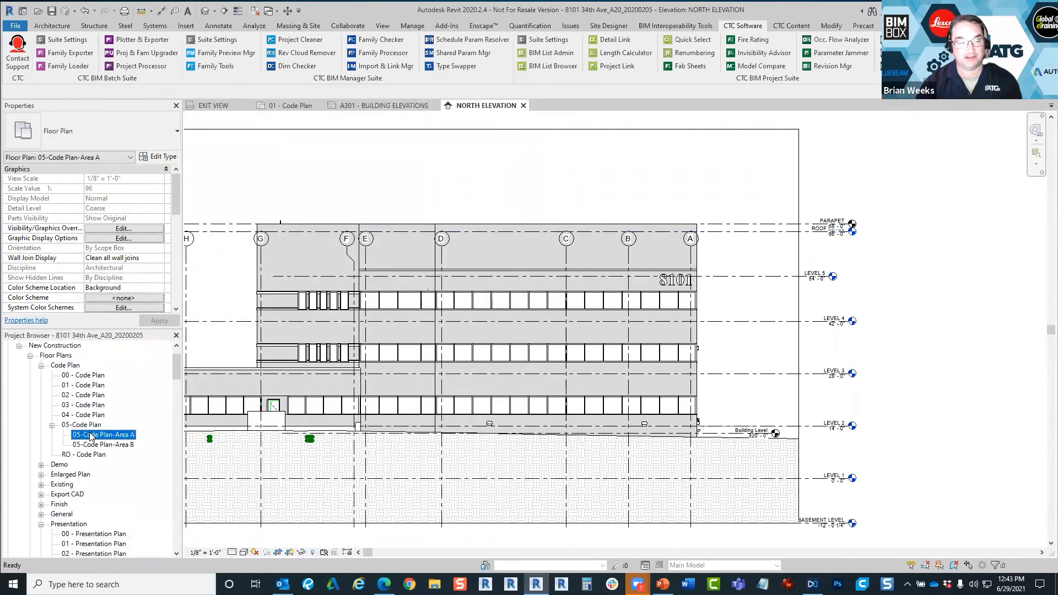
key("Return")
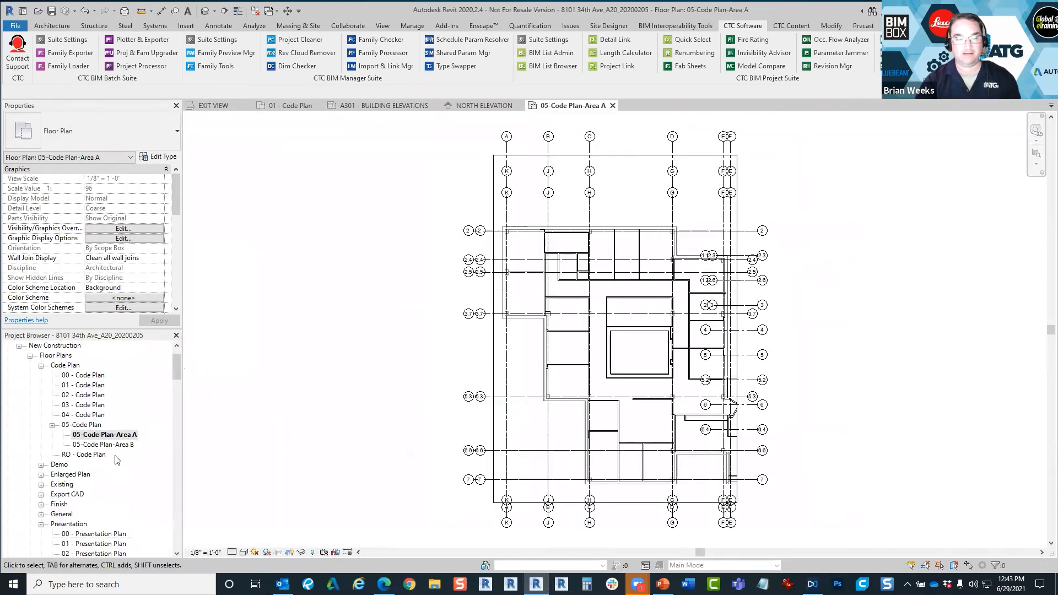
double_click(104, 445)
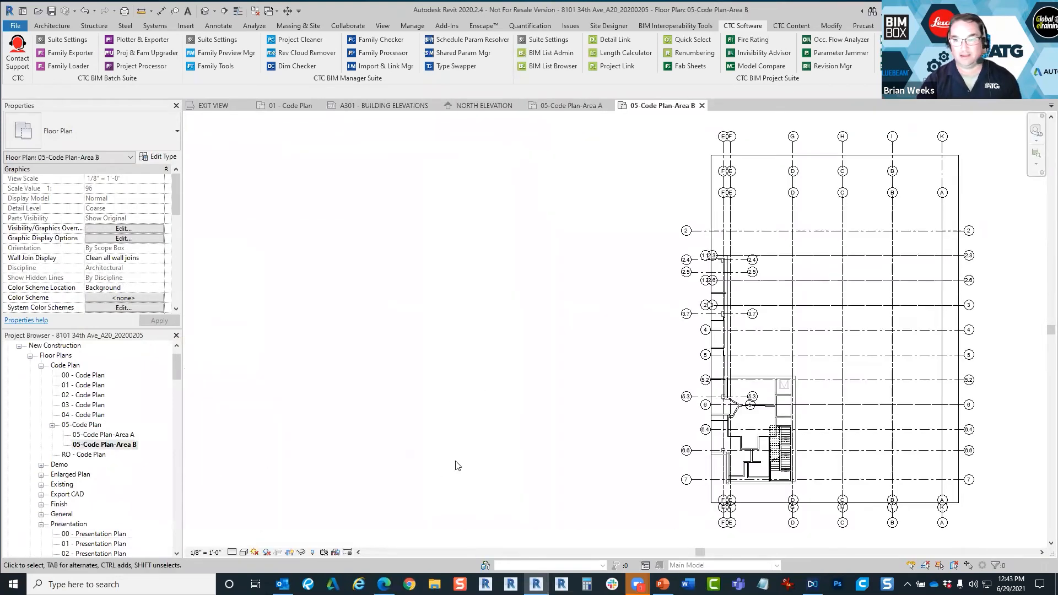
scroll(287, 454, "down", 5)
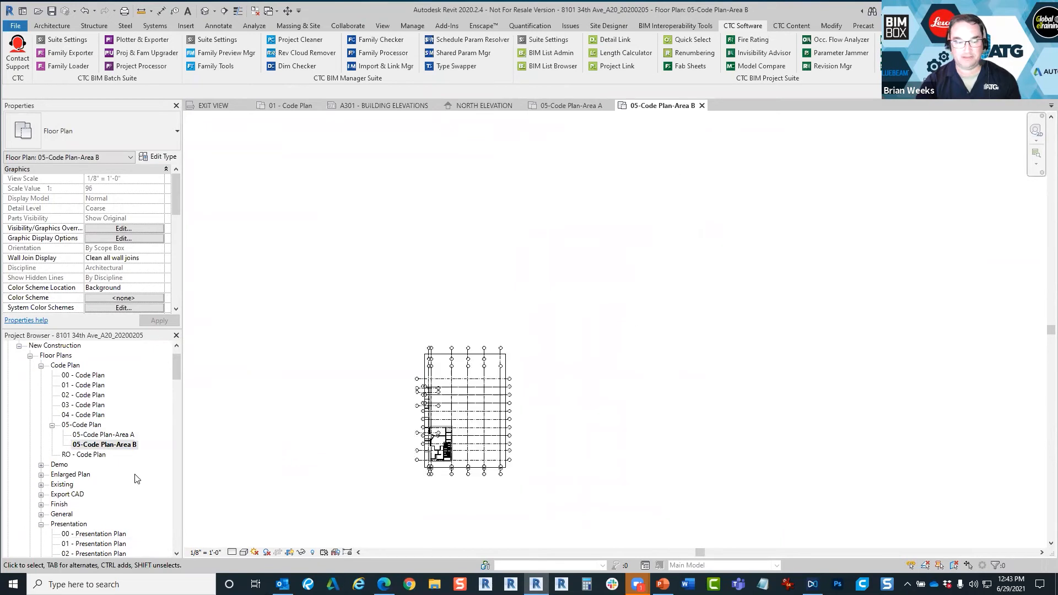
scroll(455, 397, "up", 2)
scroll(608, 415, "up", 3)
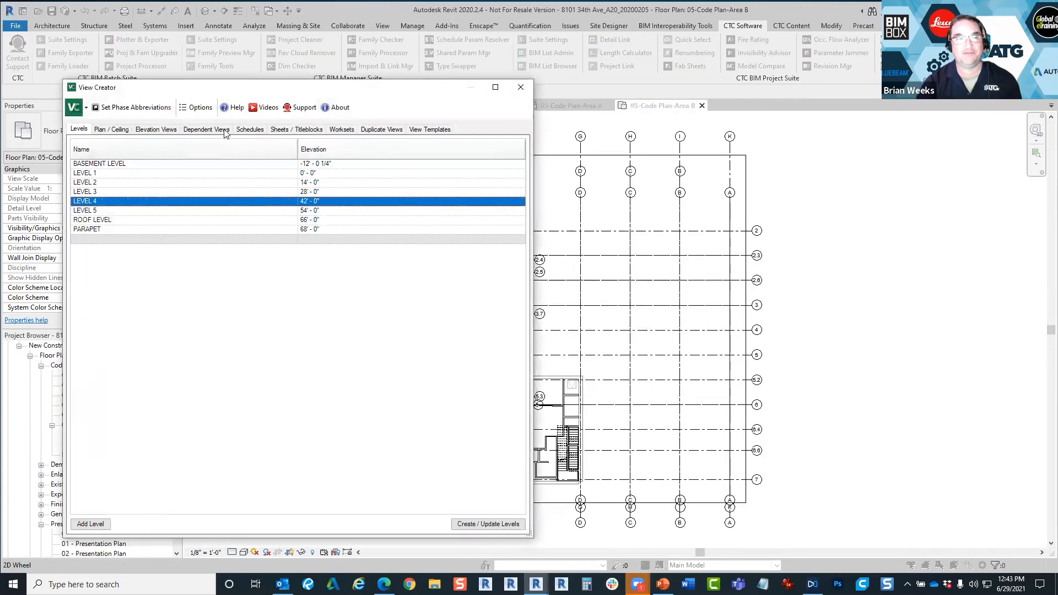
- Reopen View Creator and examine the door frame schedules and the per-phase and per-level options for creating schedules
left_click(251, 129)
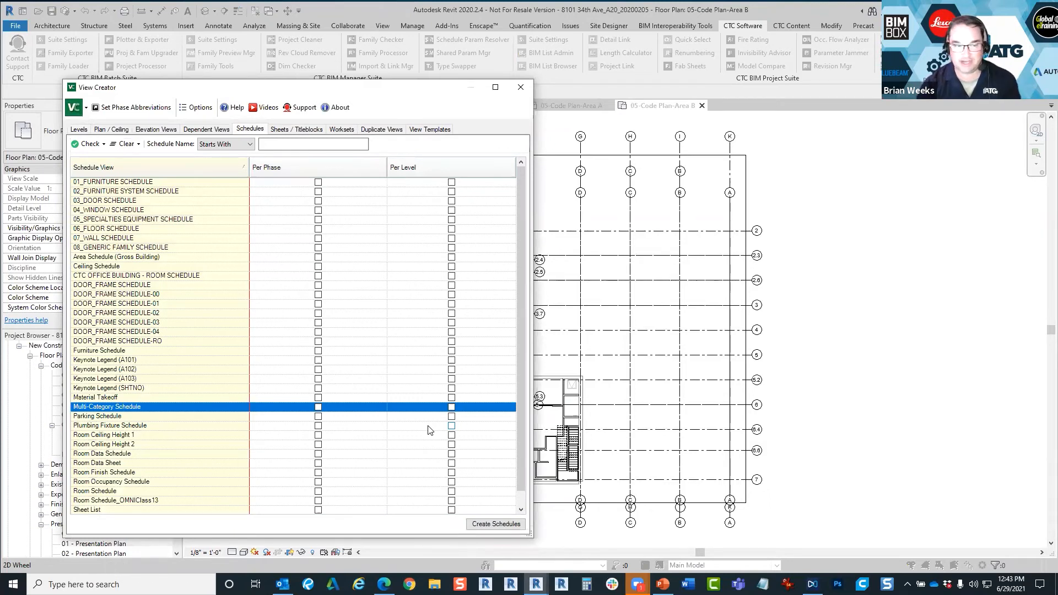
left_click(88, 332)
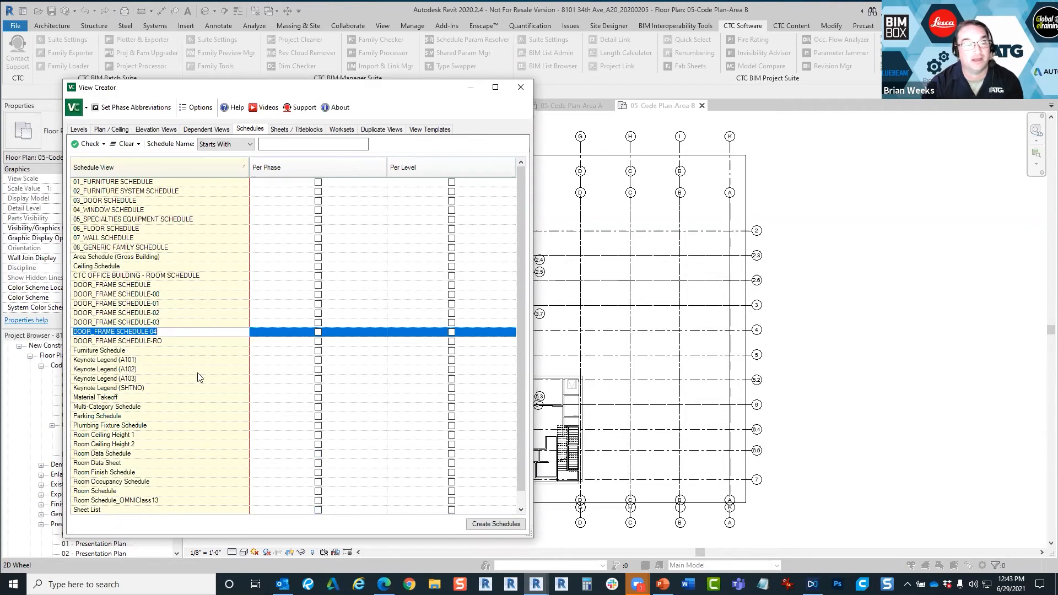
scroll(210, 349, "down", 1)
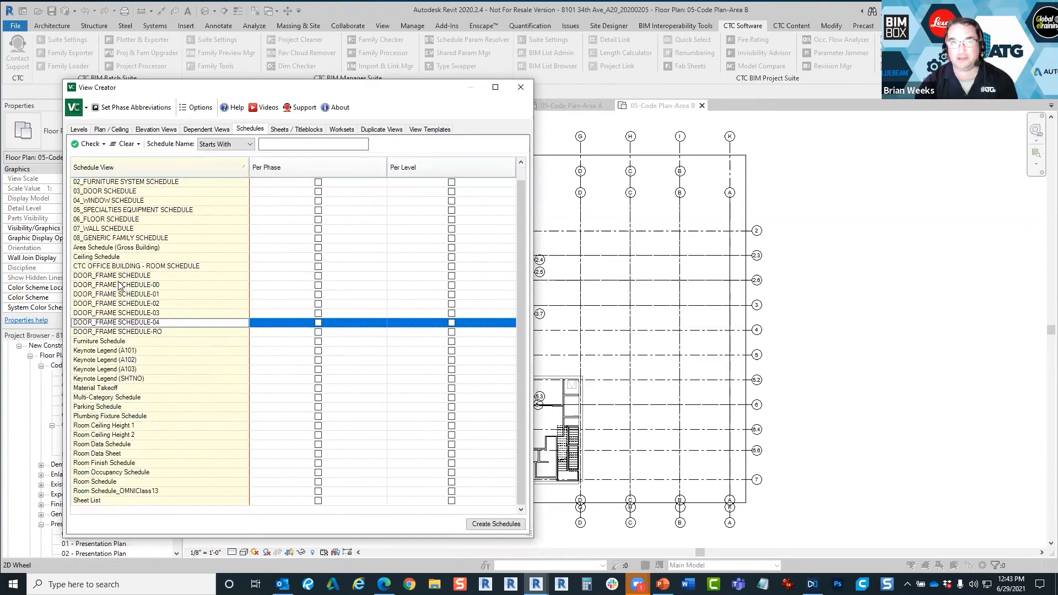
- In View Creator's sheet list, rename sheet SD101 to TEST 1 and sheet SE101 to TEST 2
left_click(290, 130)
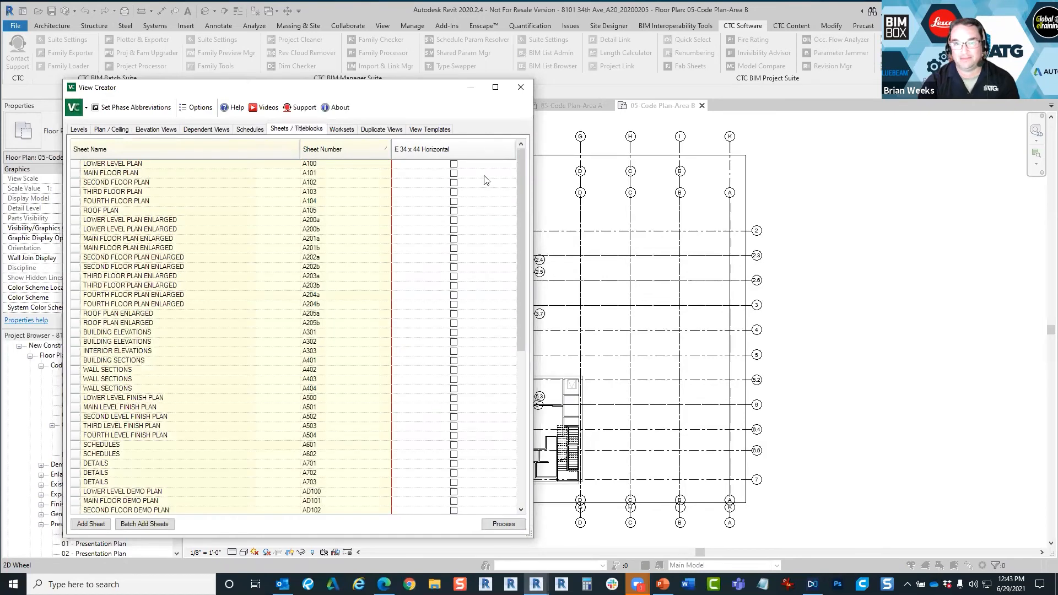
left_click(495, 89)
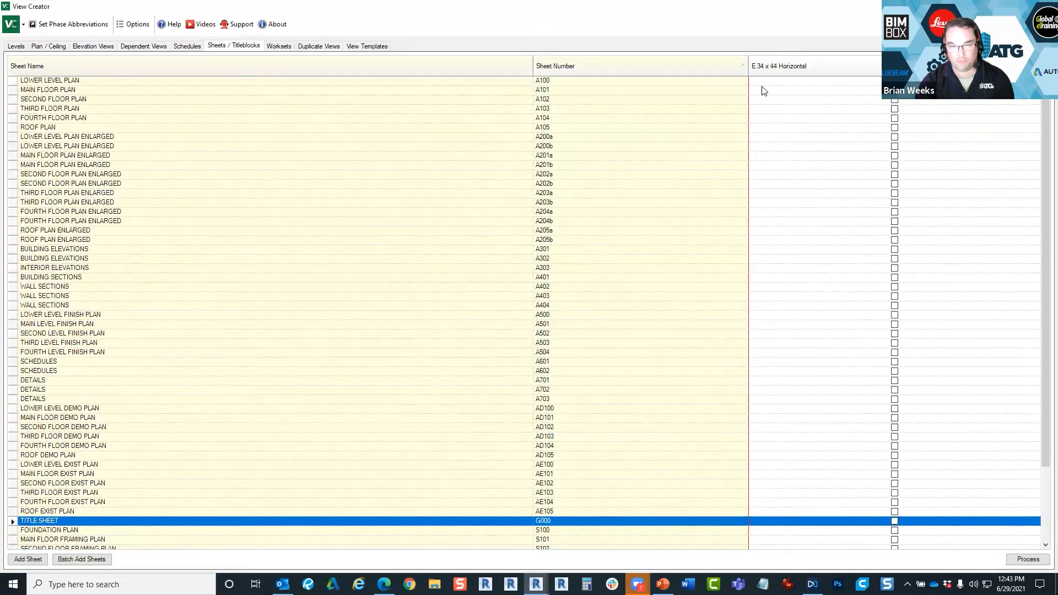
scroll(102, 505, "down", 2)
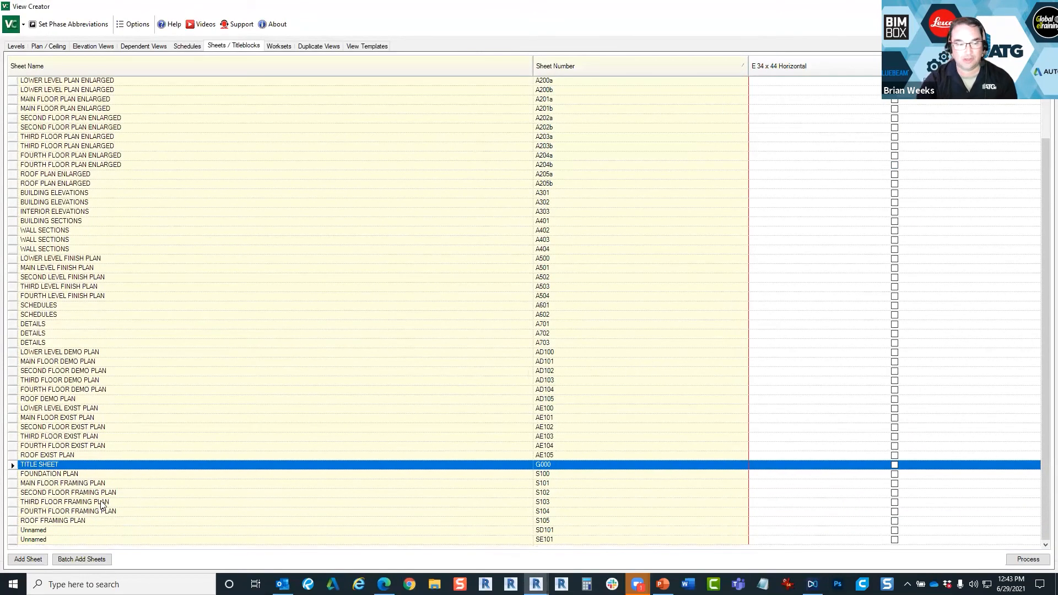
double_click(83, 531)
type("TEST 1")
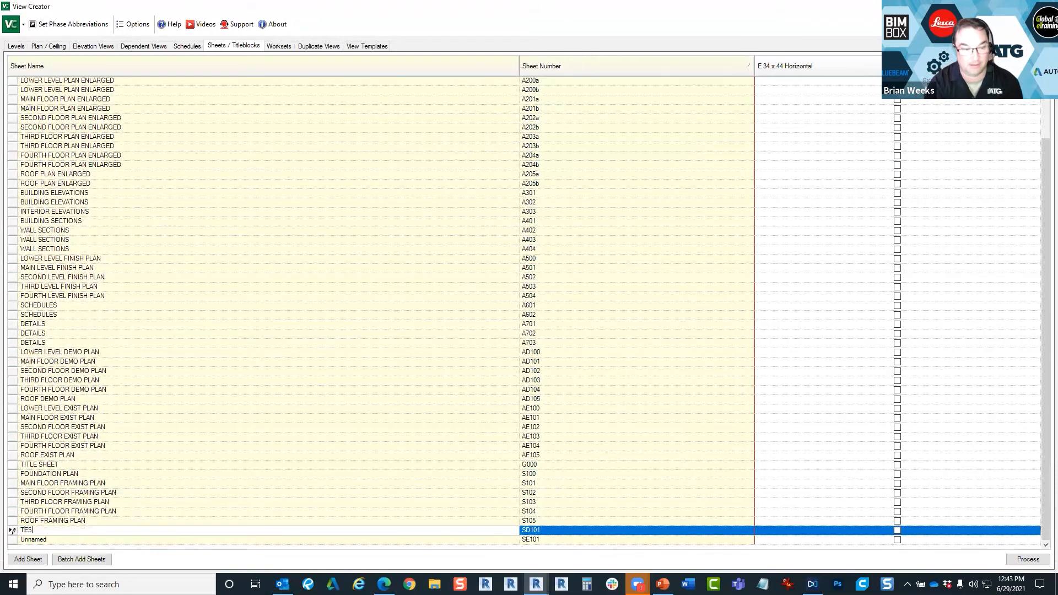
double_click(129, 540)
type("TEST 2")
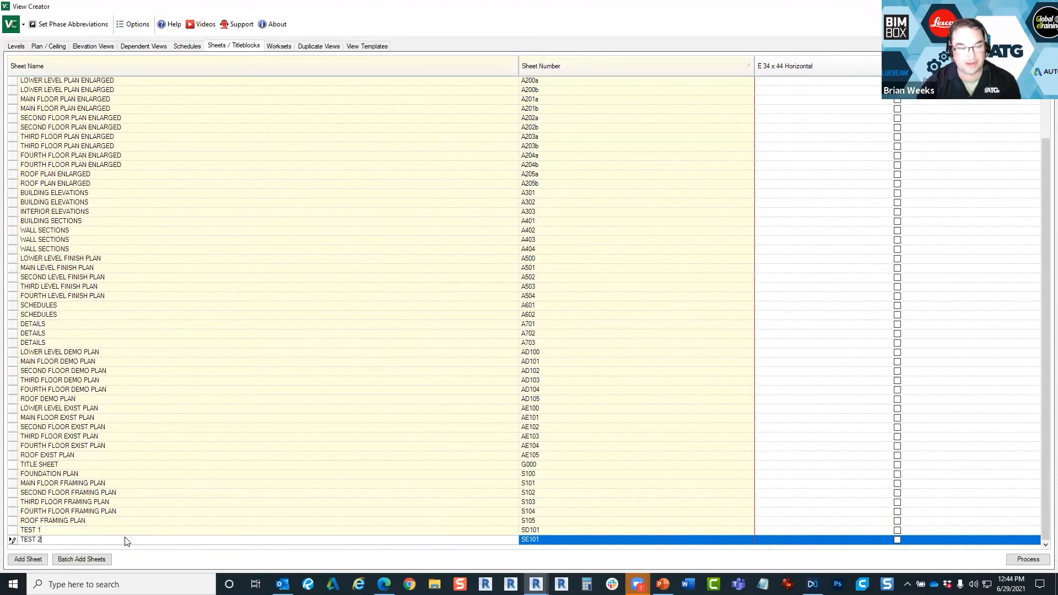
- Set the sheet numbers of TEST 1 to T1 and TEST 2 to T2, process the sheet updates, and dismiss the report
double_click(585, 530)
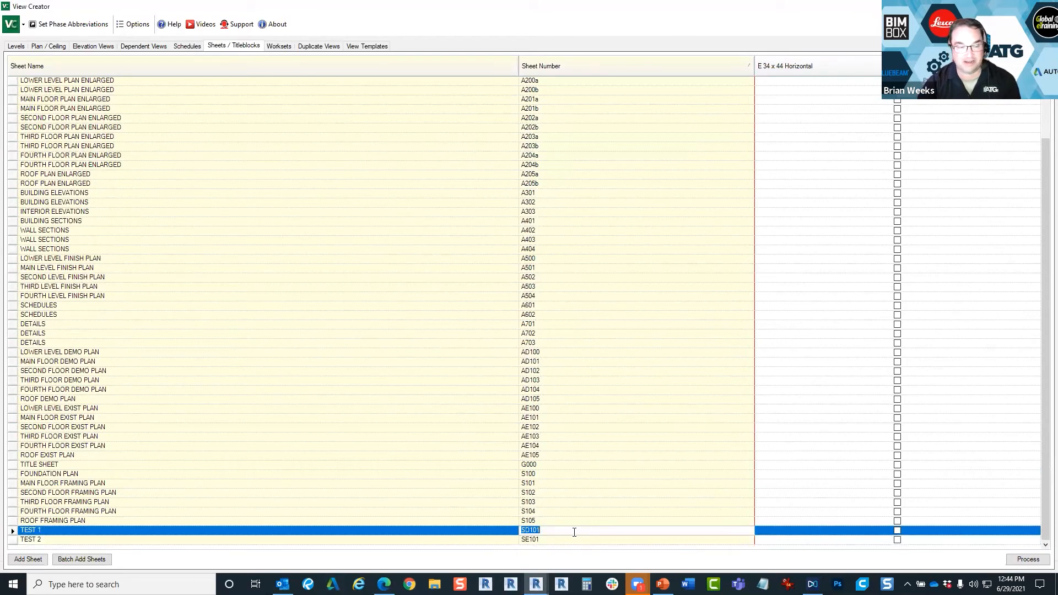
type("T1")
double_click(553, 542)
type("T1")
double_click(539, 539)
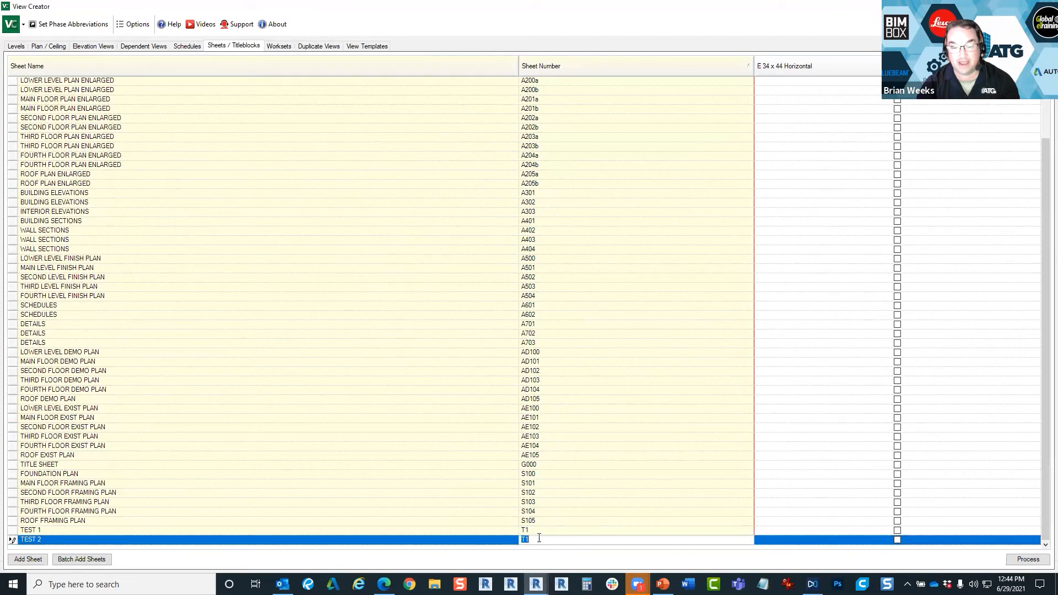
type("T2")
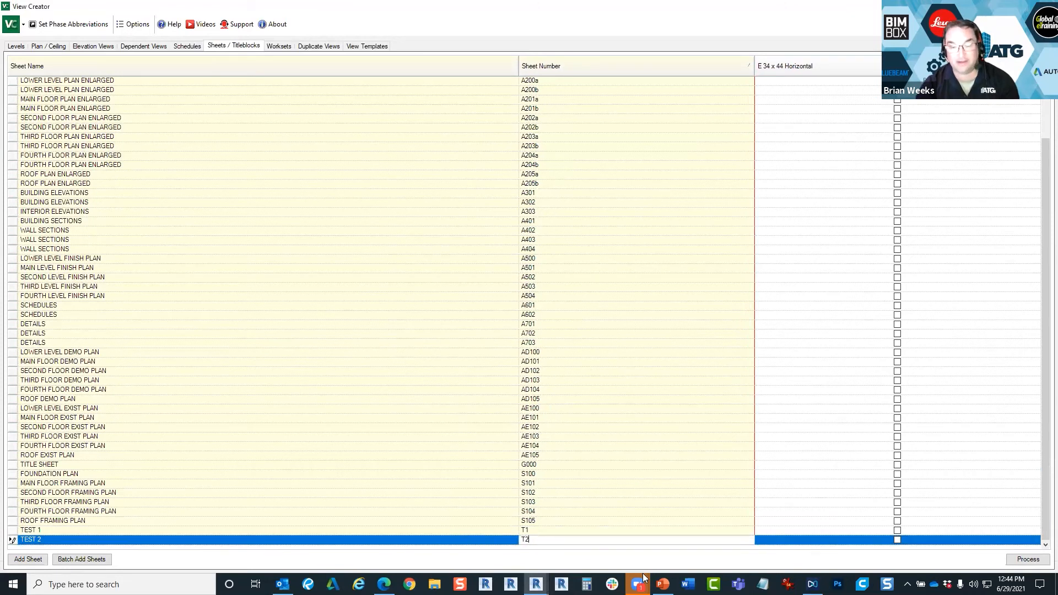
left_click(1028, 559)
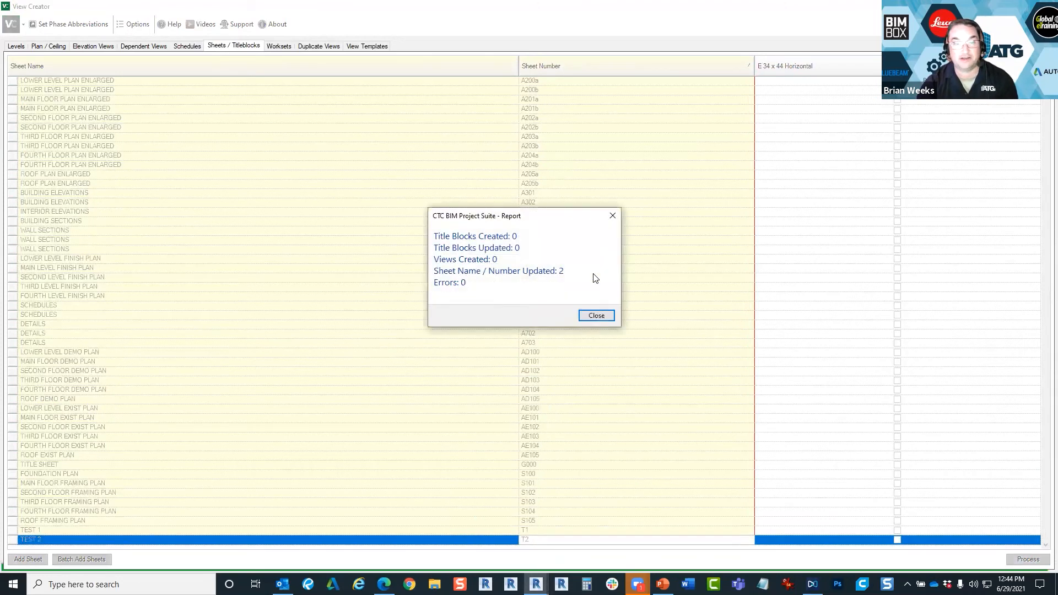
left_click(600, 316)
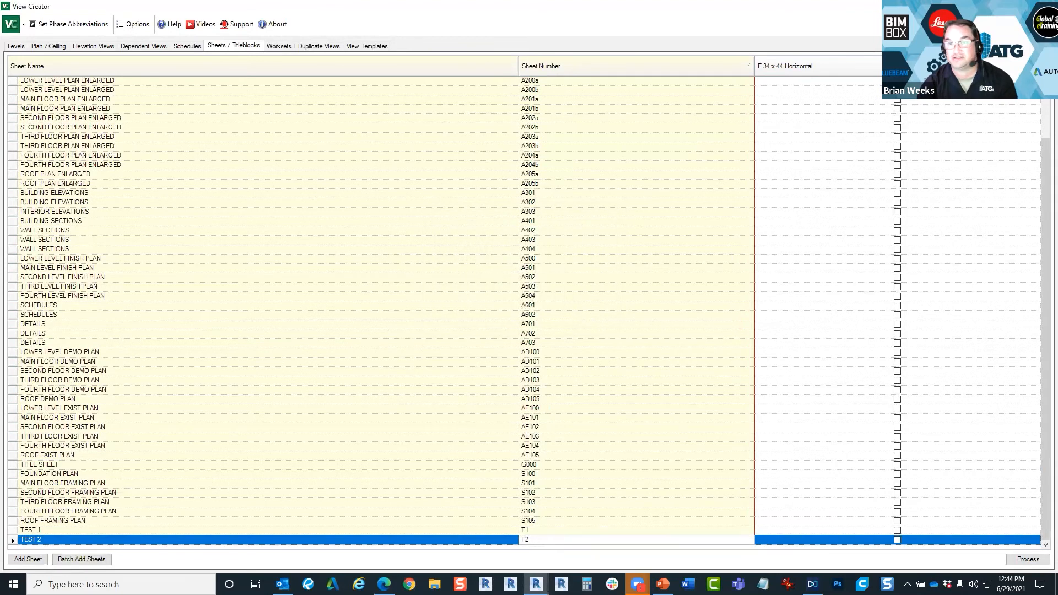
- Close View Creator and open the renumbered sheet T1 - TEST 1 to inspect it
left_click(1048, 6)
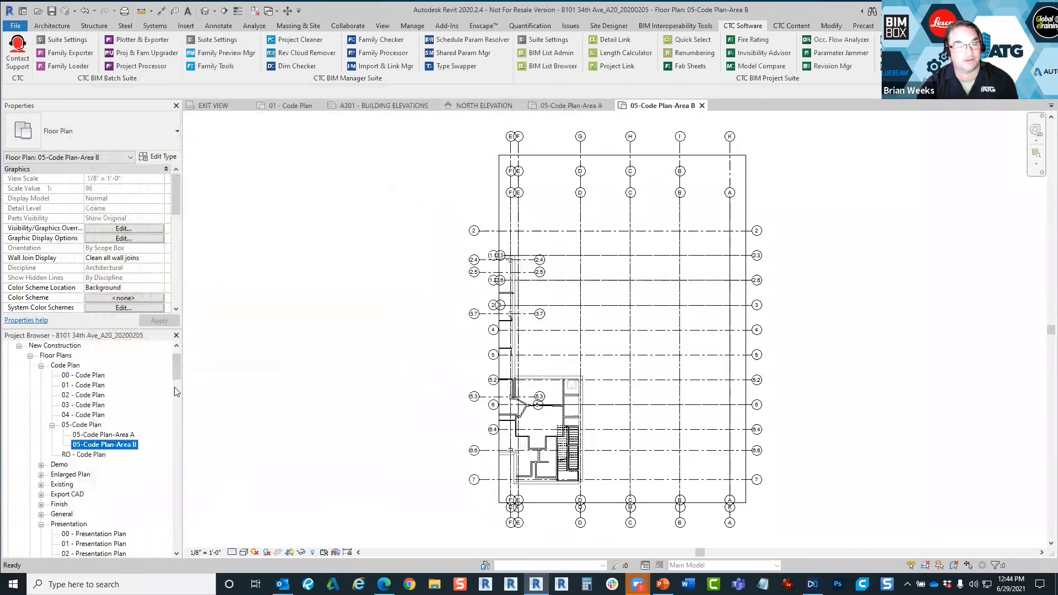
left_click_drag(178, 368, 172, 483)
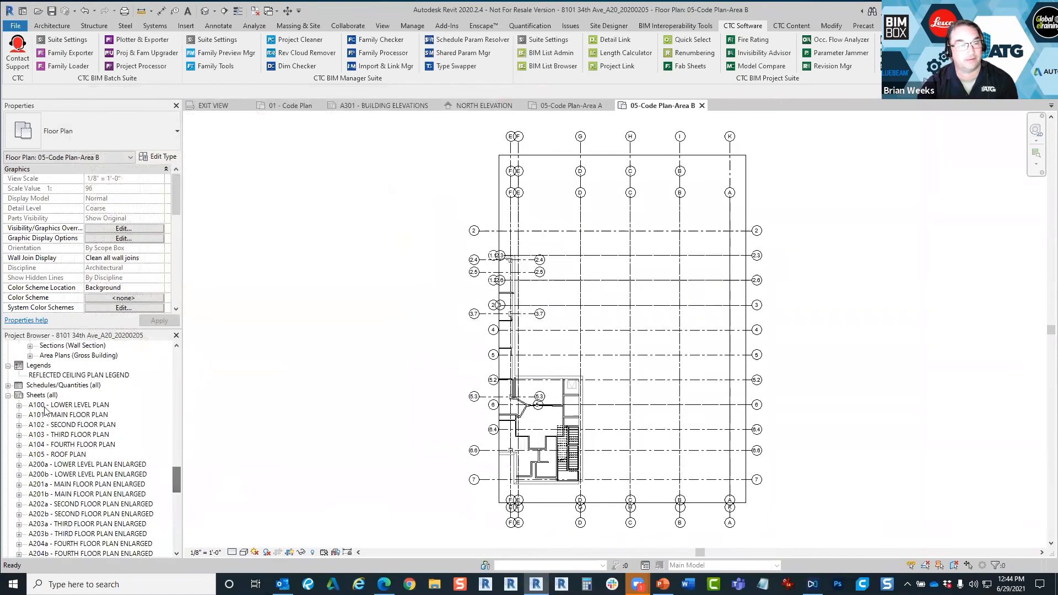
scroll(61, 431, "down", 8)
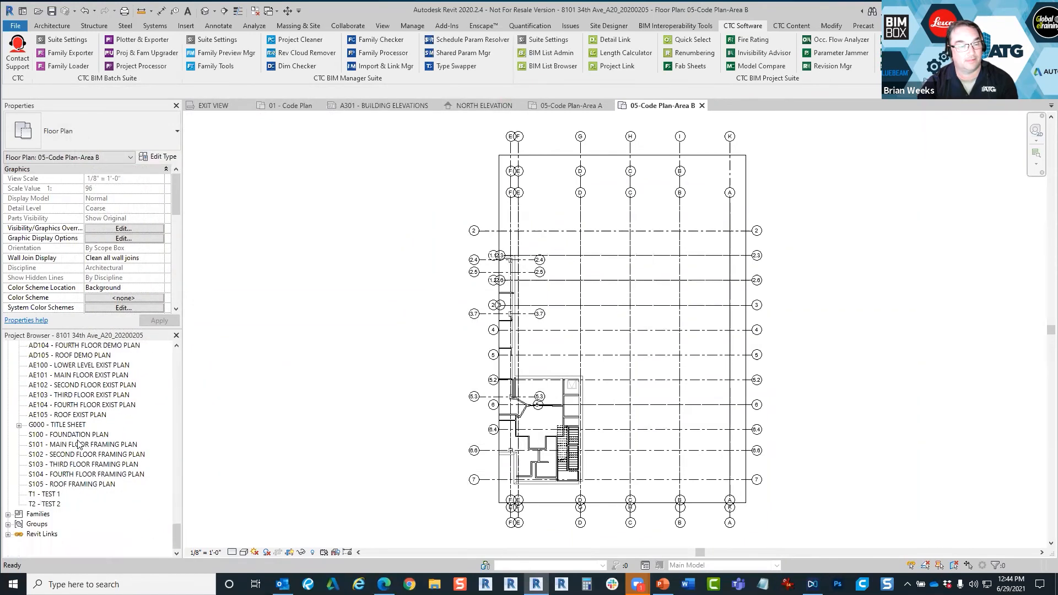
left_click(55, 495)
double_click(45, 494)
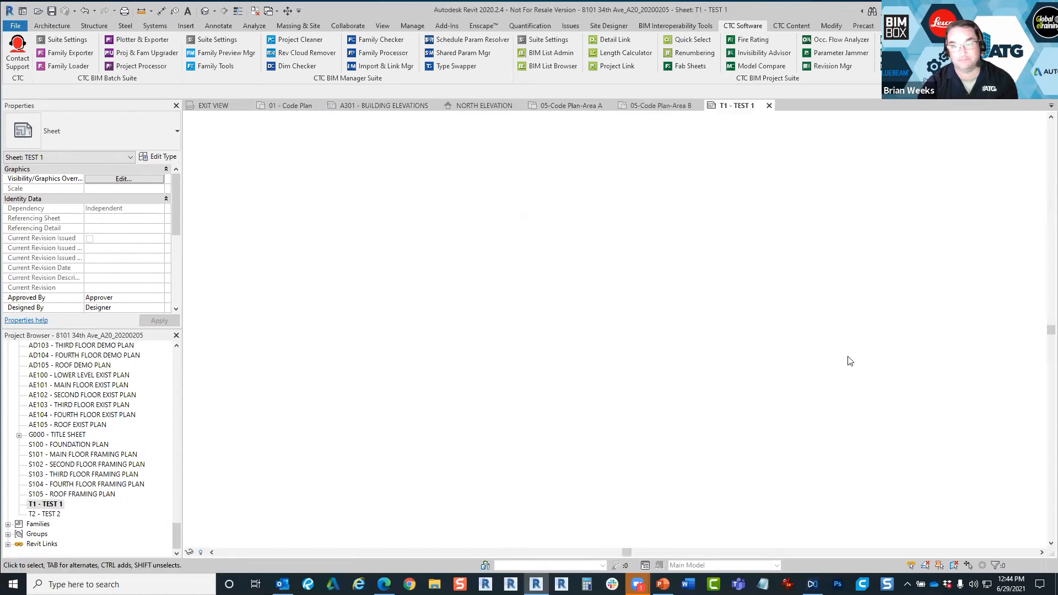
- Start a new sheet from the project's sheet list to review the titleblock and placeholder sheet choices, without creating one
scroll(110, 512, "up", 5)
scroll(133, 518, "up", 15)
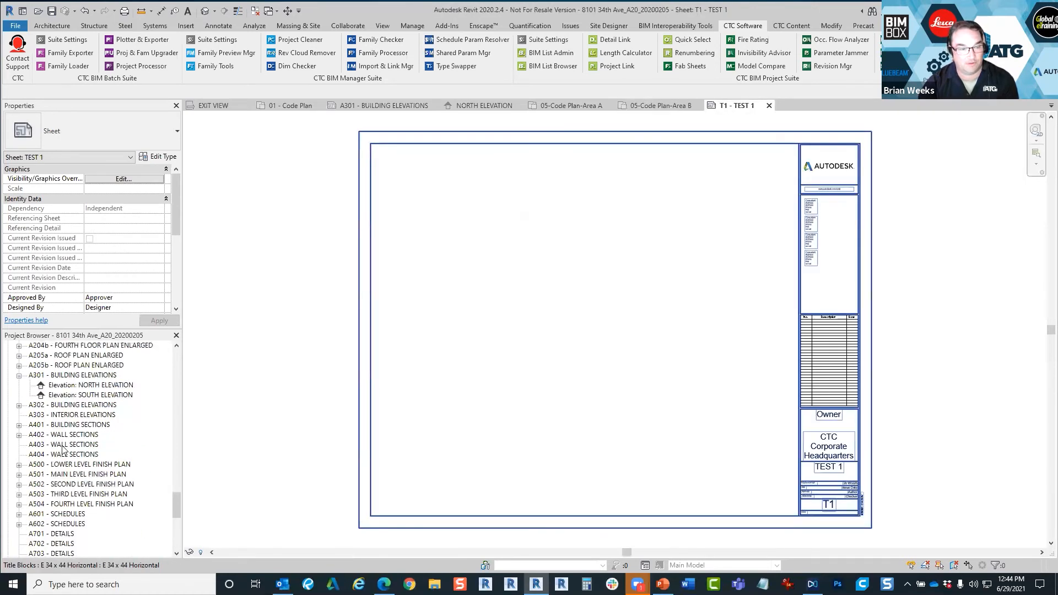
right_click(45, 435)
left_click(72, 441)
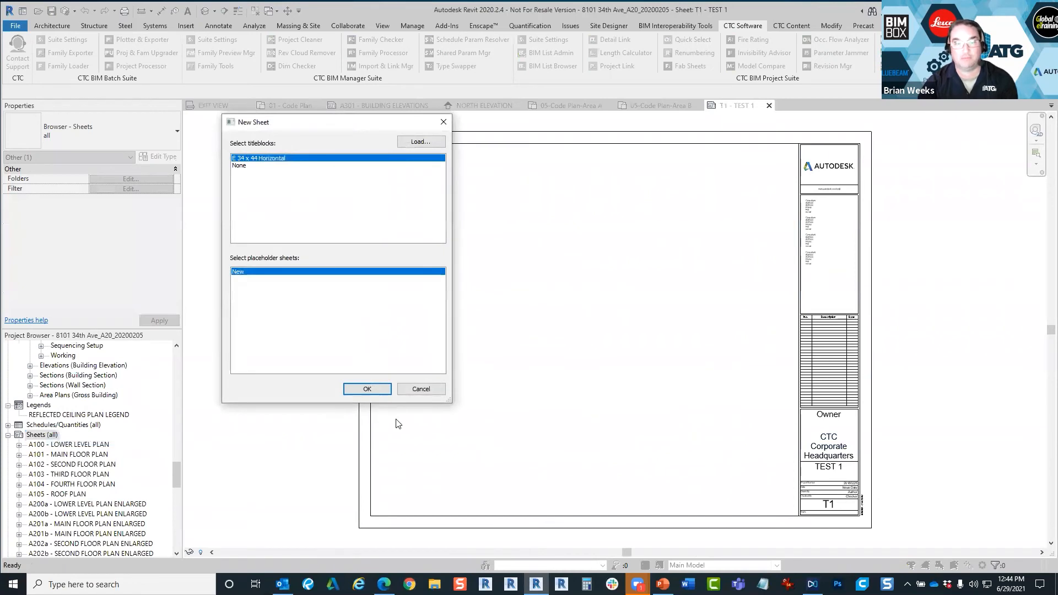
left_click(375, 393)
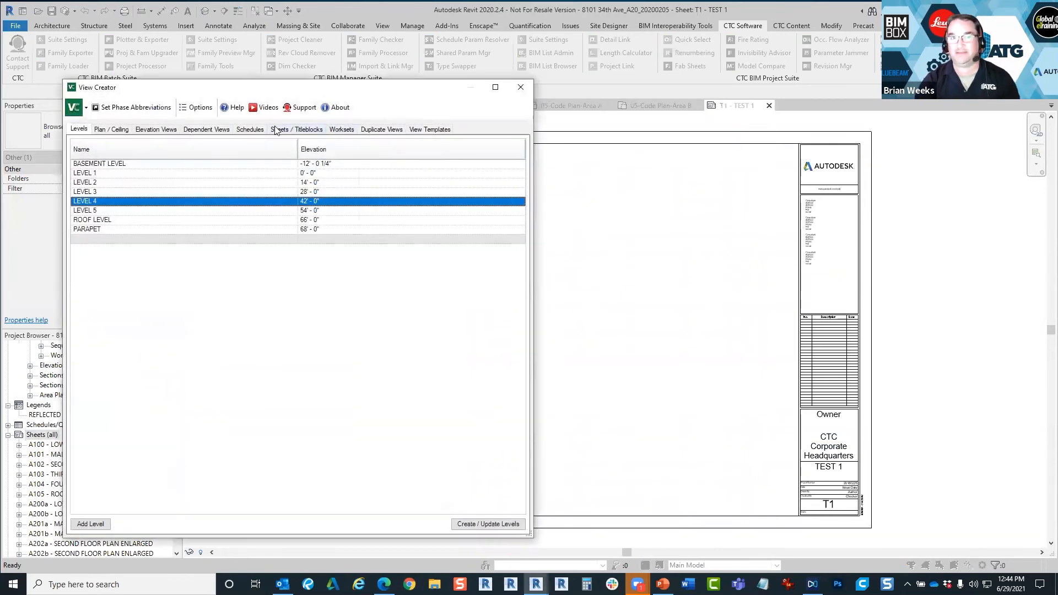
- In View Creator's sheet settings, examine the batch Add Sheets options for sheet names and title block, and cancel without adding sheets
left_click(281, 130)
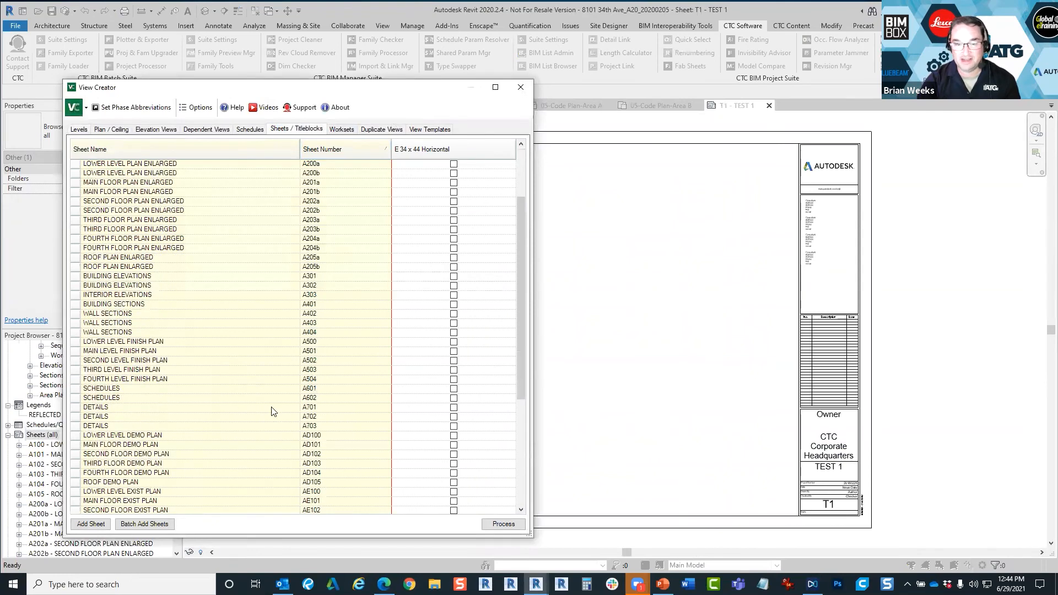
scroll(262, 385, "down", 7)
left_click(262, 426)
left_click(145, 524)
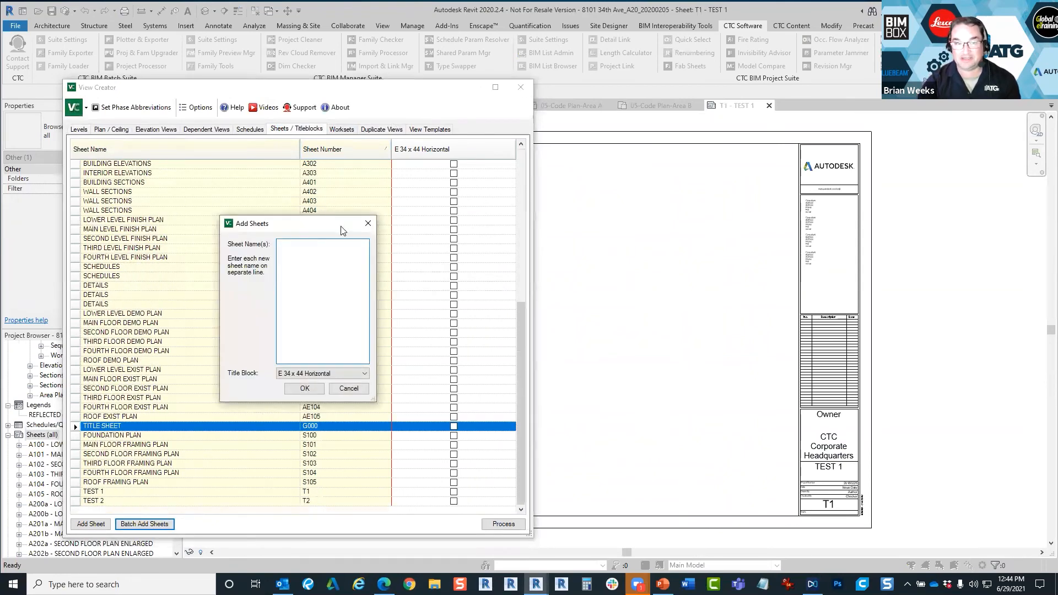
left_click_drag(337, 227, 439, 209)
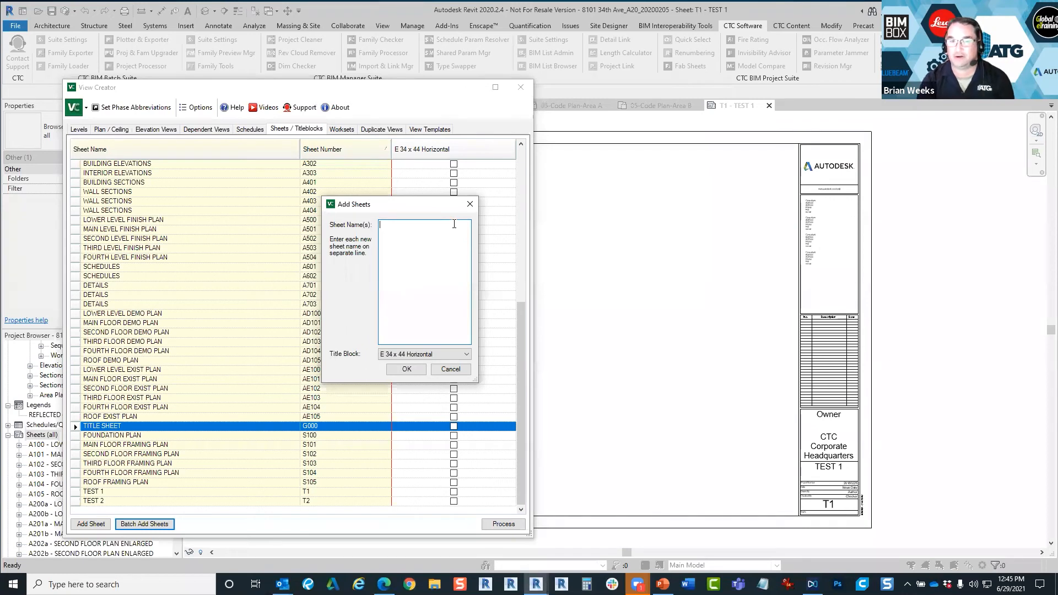
right_click(392, 225)
left_click(380, 230)
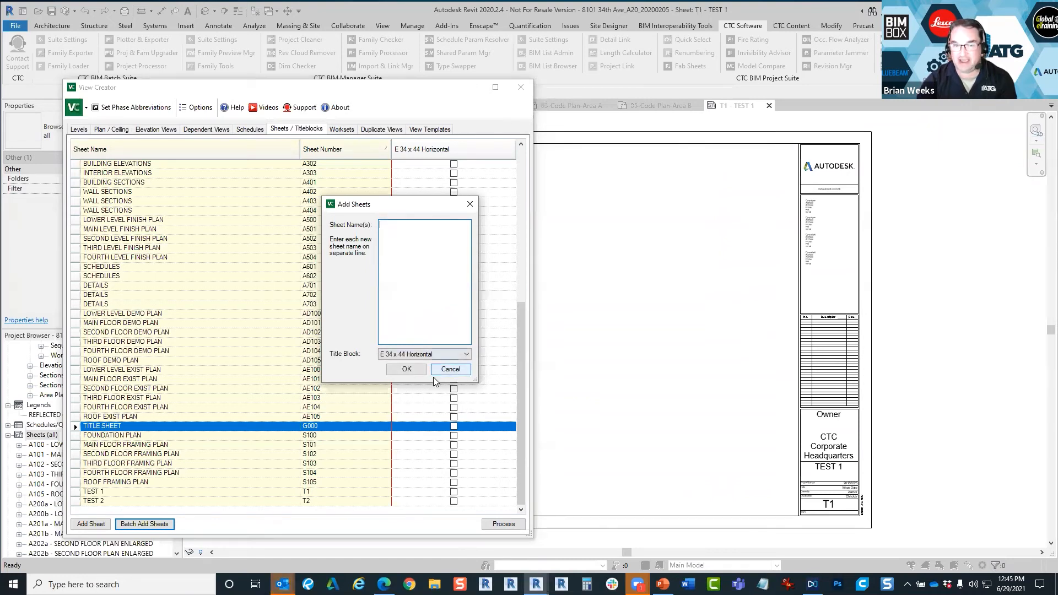
left_click(400, 355)
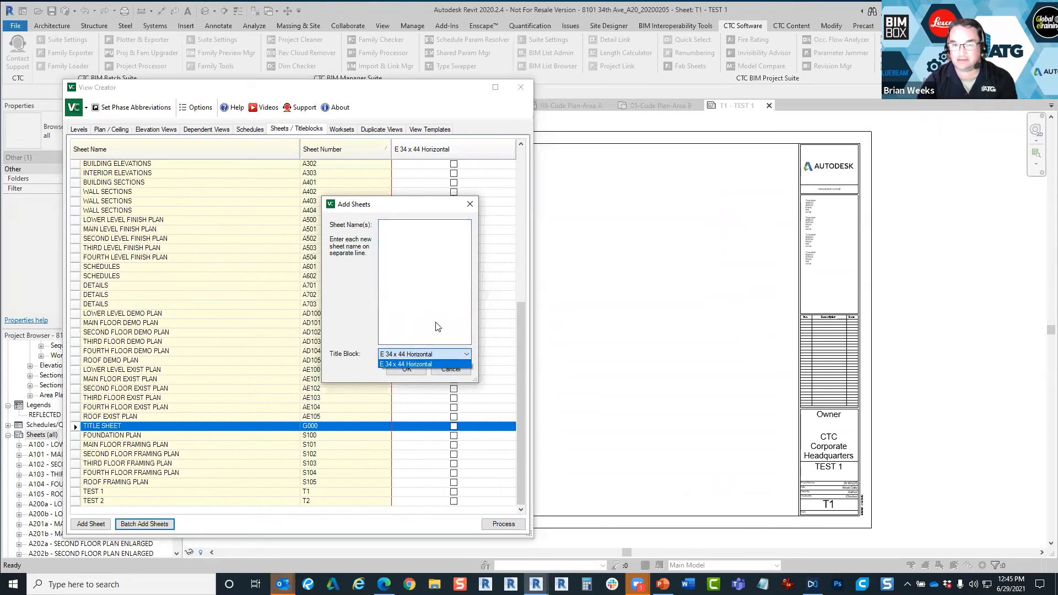
left_click(425, 363)
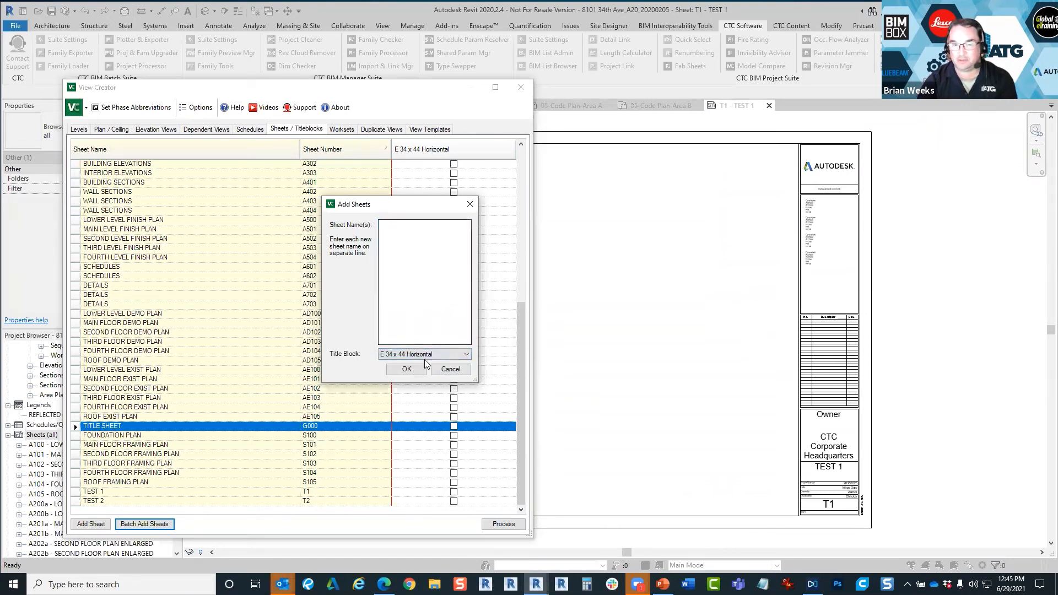
left_click(463, 371)
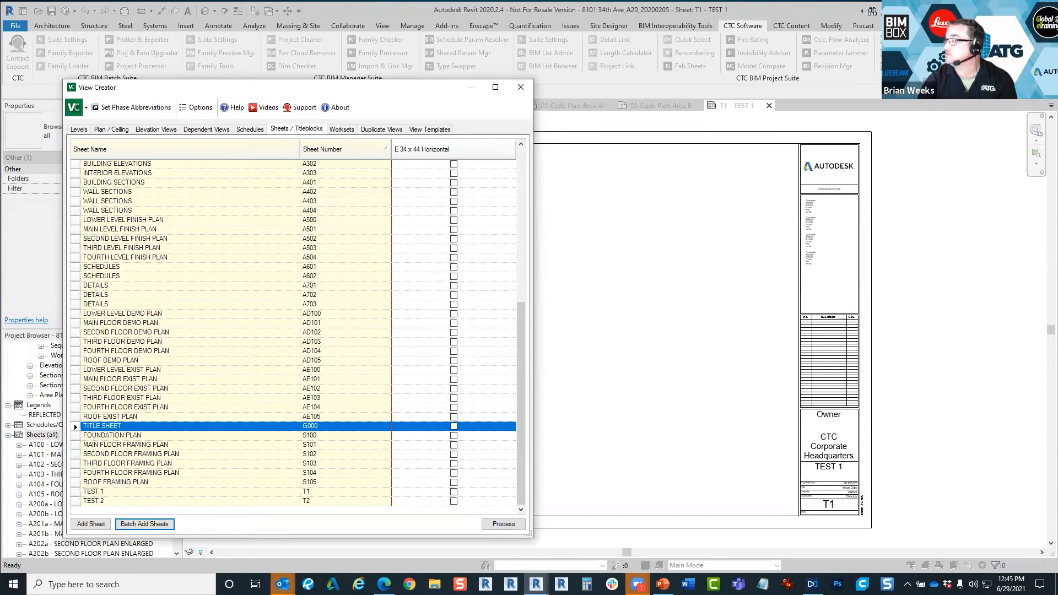
- In View Creator's duplicate view settings, sort the views by name and mark 05-Code Plan, 05-Code Plan-Area A and 05-Code Plan-Area B
left_click(342, 130)
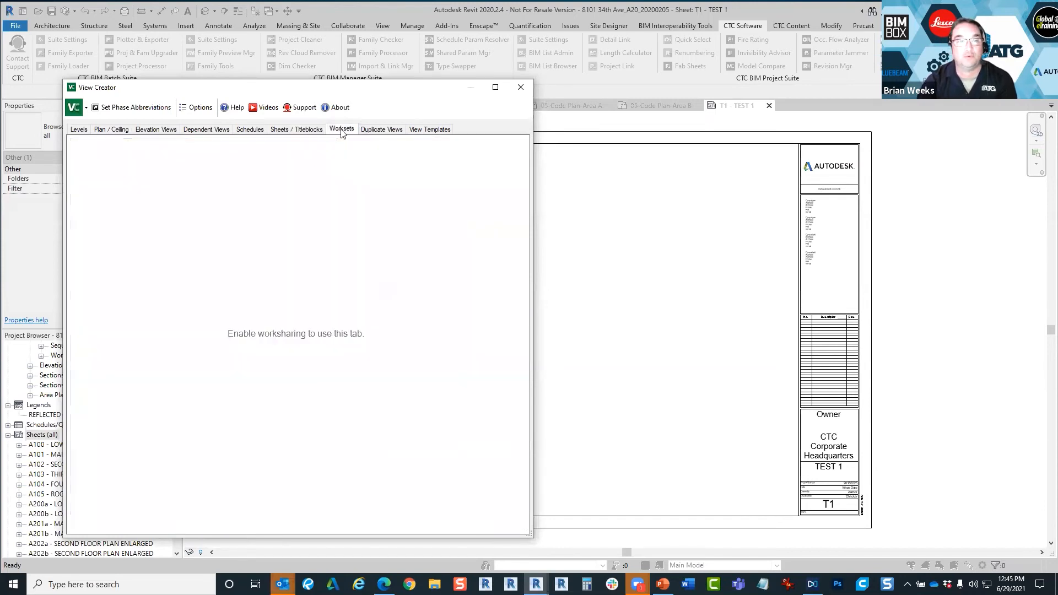
left_click(376, 131)
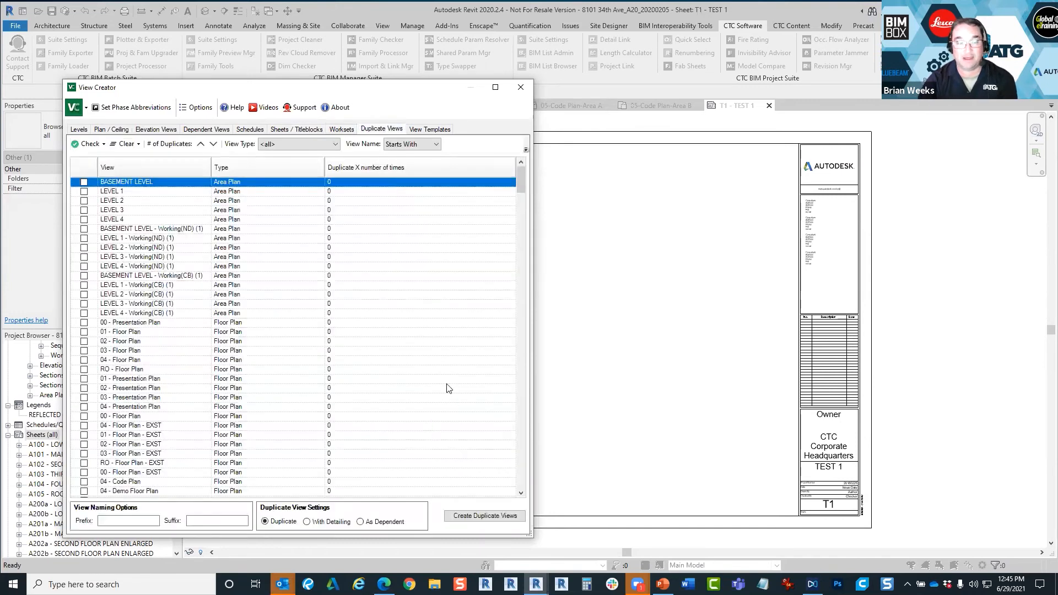
left_click(159, 169)
scroll(162, 326, "down", 2)
scroll(184, 431, "down", 14)
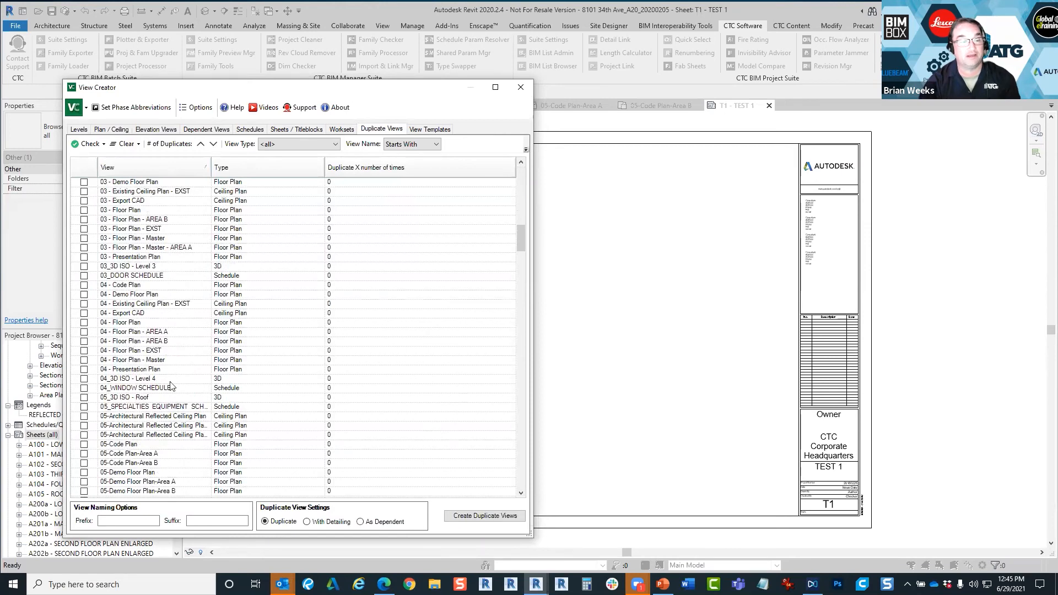
scroll(172, 386, "down", 4)
left_click(163, 333)
left_click(183, 351, "shift")
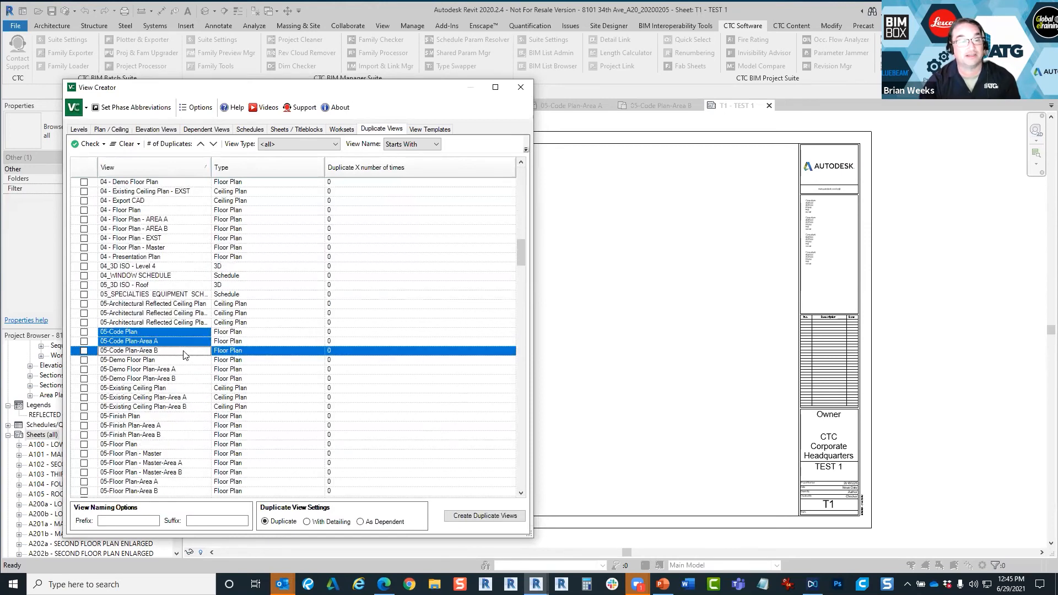
left_click(84, 332)
left_click(84, 342)
left_click(84, 351)
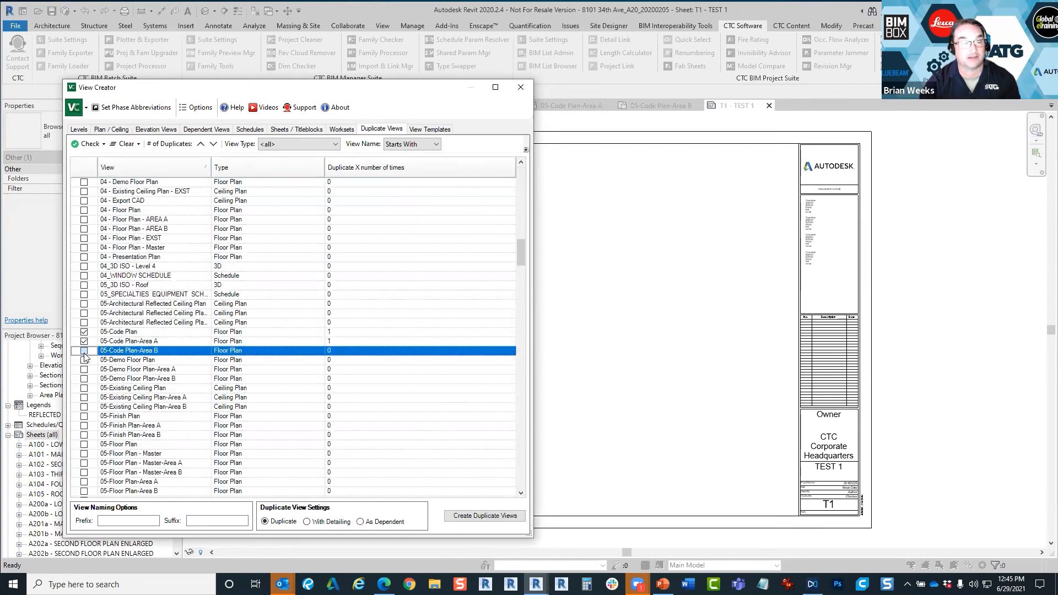
- Set the number of duplicates to 3 for 05-Code Plan, 4 for 05-Code Plan-Area A and 5 for 05-Code Plan-Area B
left_click(451, 333)
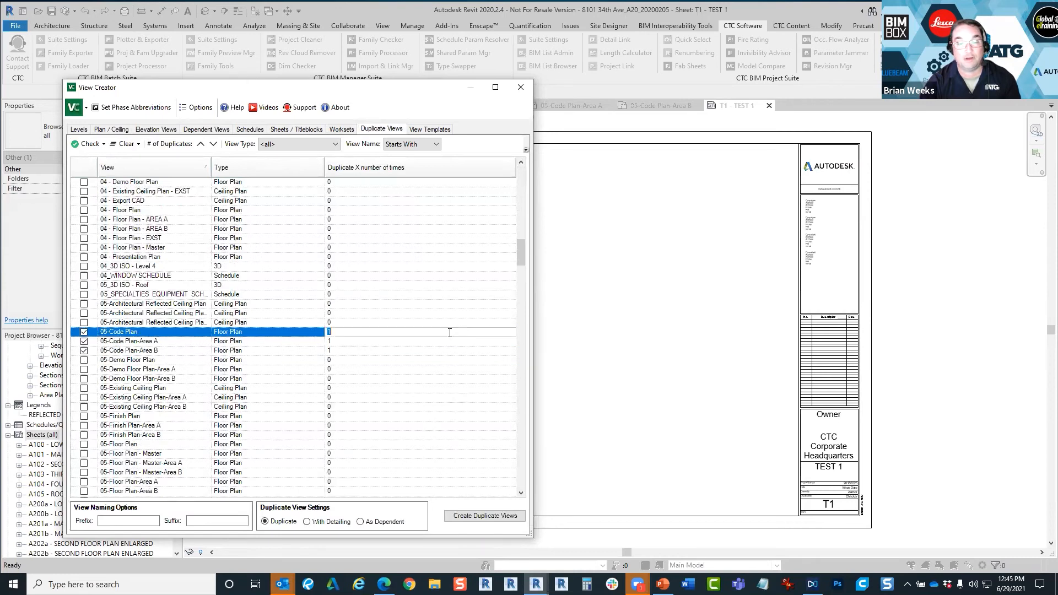
type("3")
left_click(364, 342)
type("4")
left_click(359, 353)
type("5")
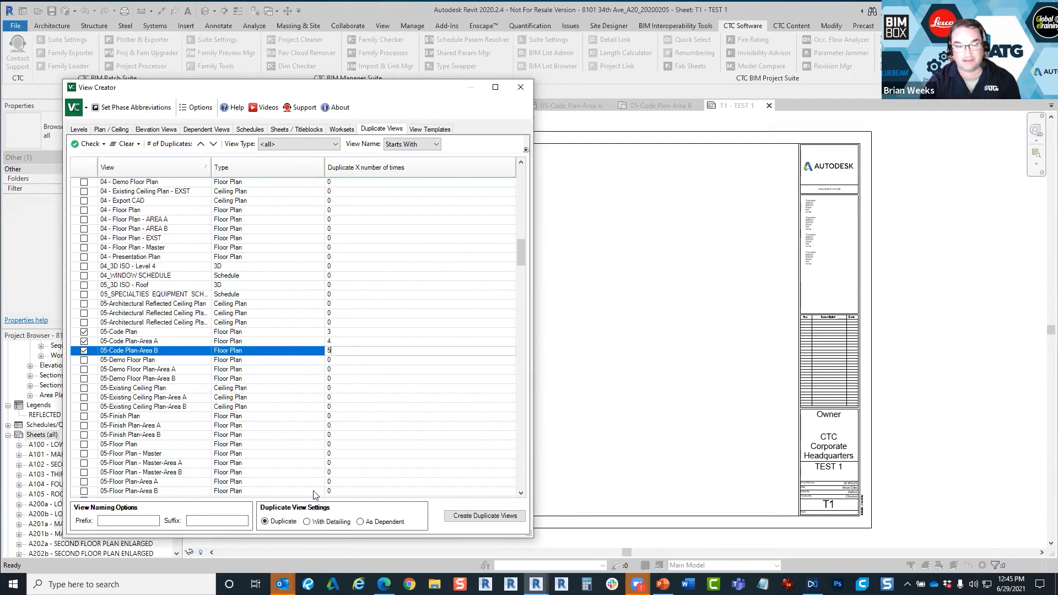
- Examine the view type and view name filter options for the list of views to duplicate, keeping <all> and Starts With
left_click(317, 145)
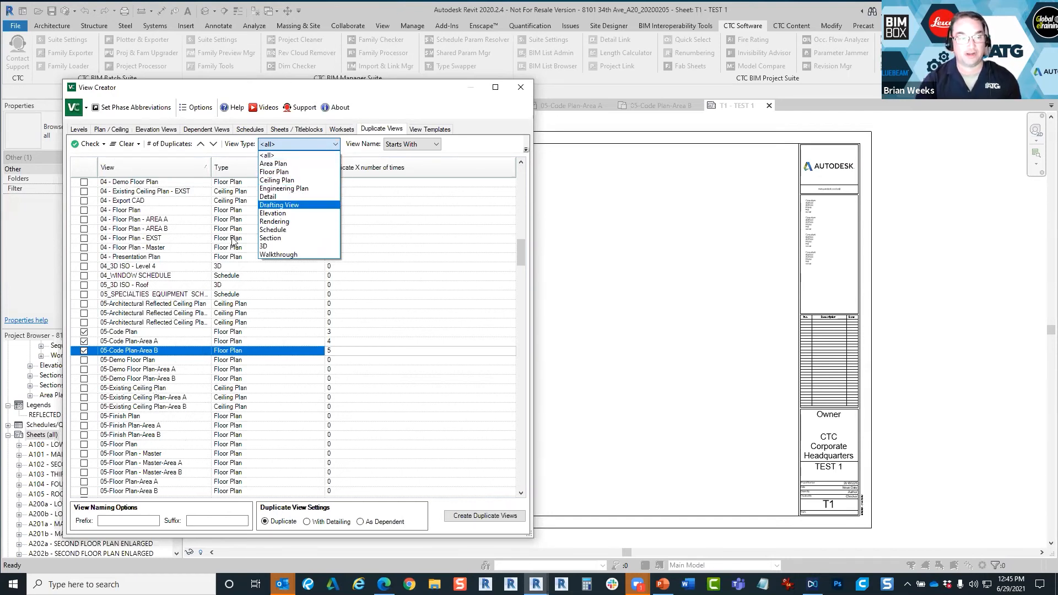
left_click(517, 257)
left_click_drag(518, 243, 535, 142)
left_click(315, 144)
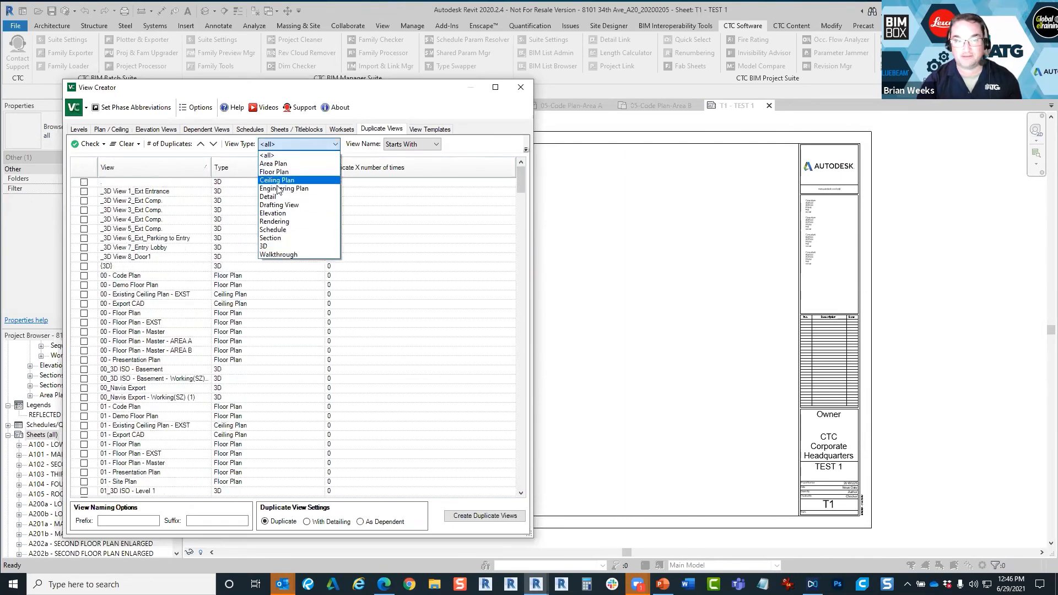
left_click(457, 145)
left_click(428, 144)
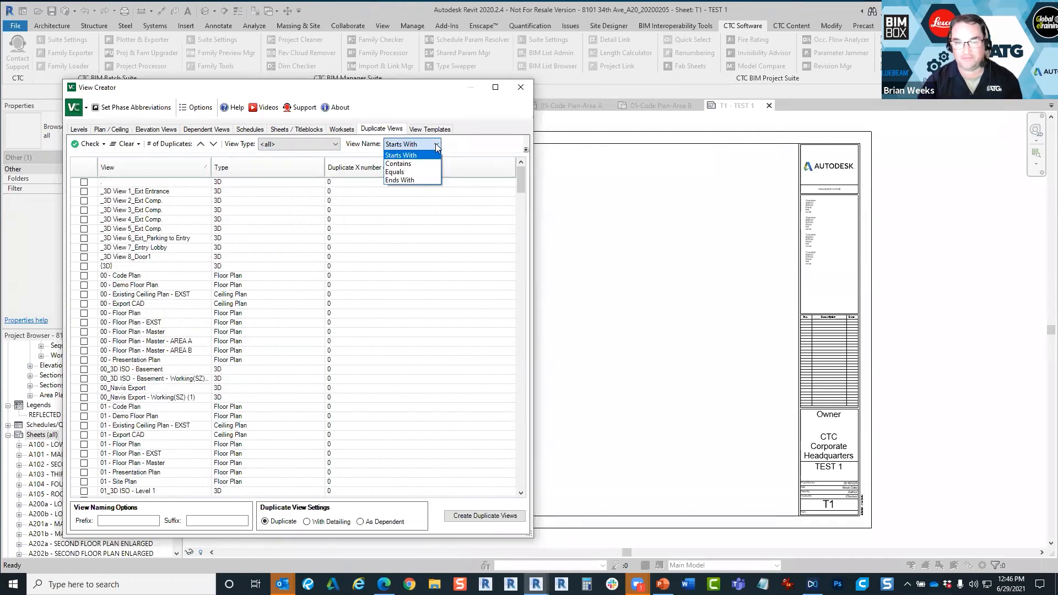
left_click(403, 155)
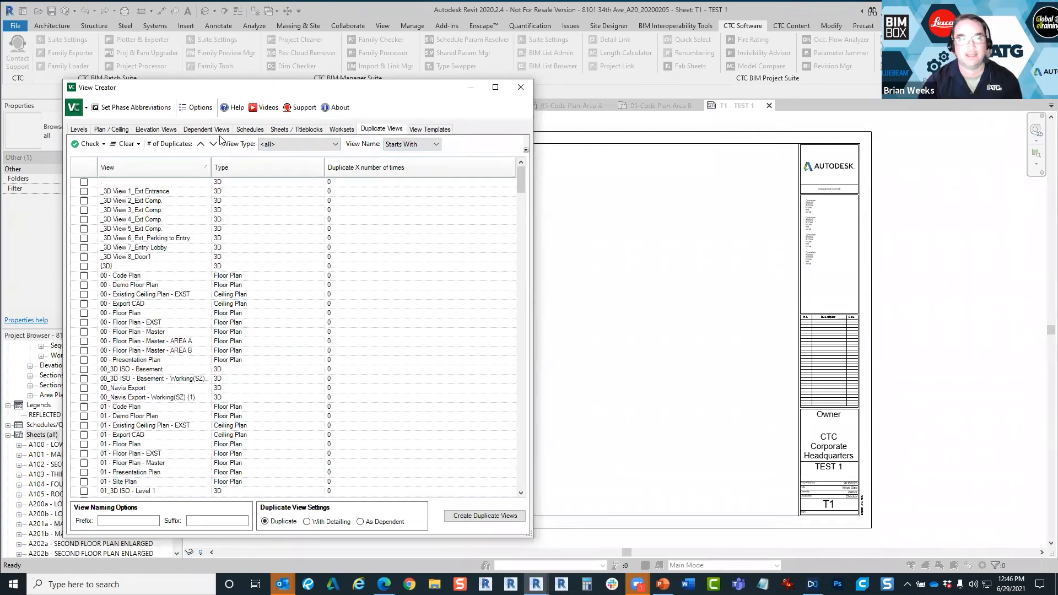
- Create the duplicates of the marked 05-Code Plan views using the With Detailing setting, and dismiss the report
scroll(353, 330, "down", 20)
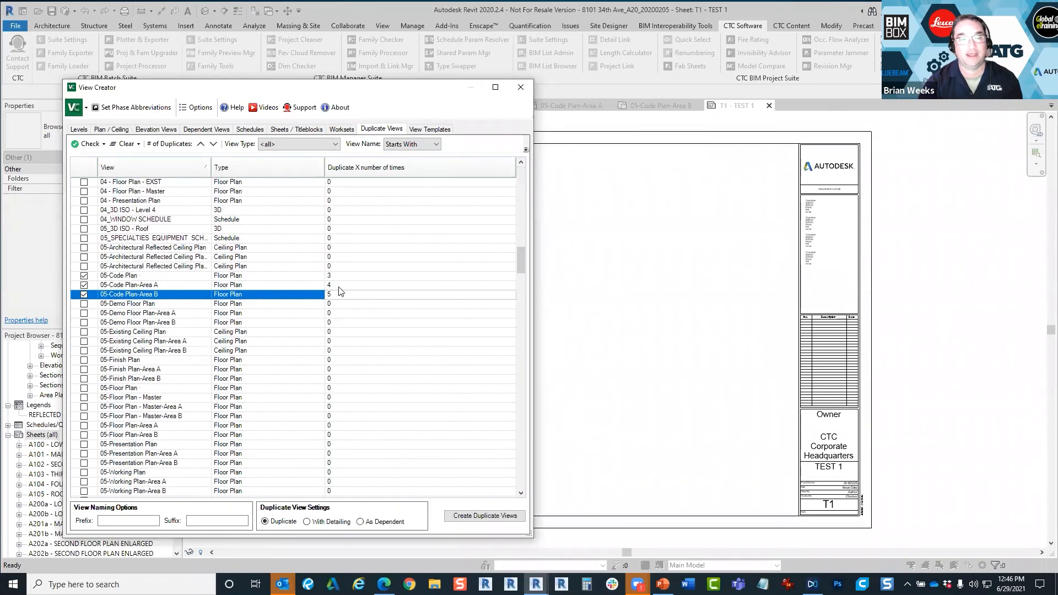
left_click(306, 522)
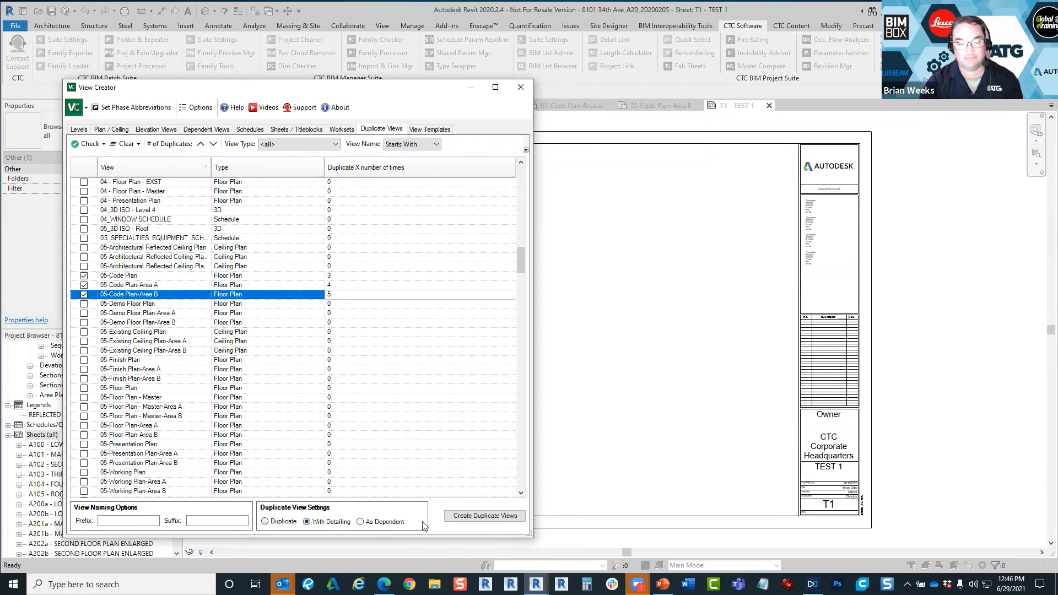
left_click(457, 517)
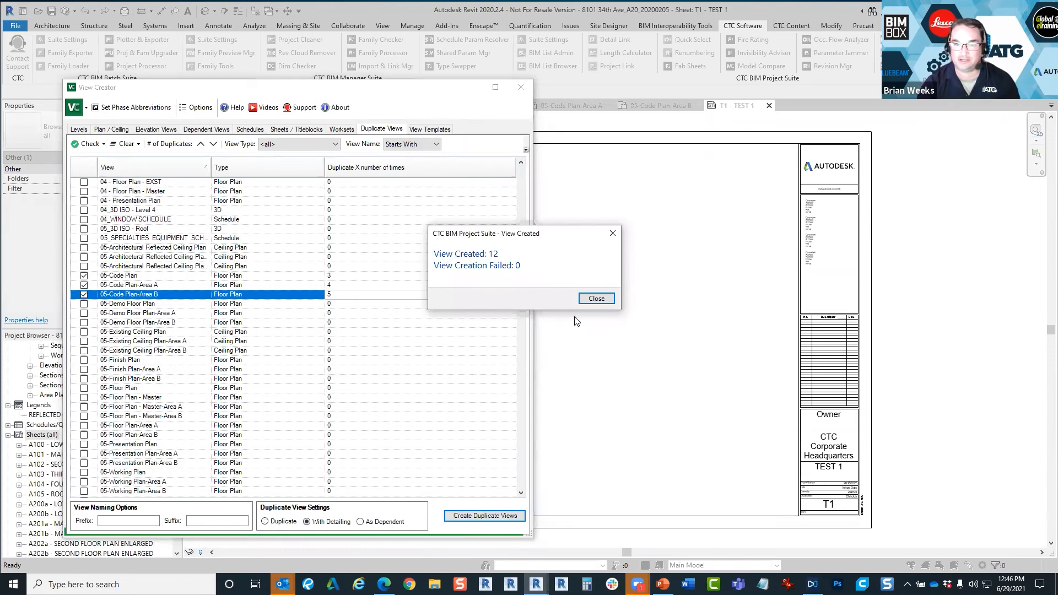
left_click(597, 298)
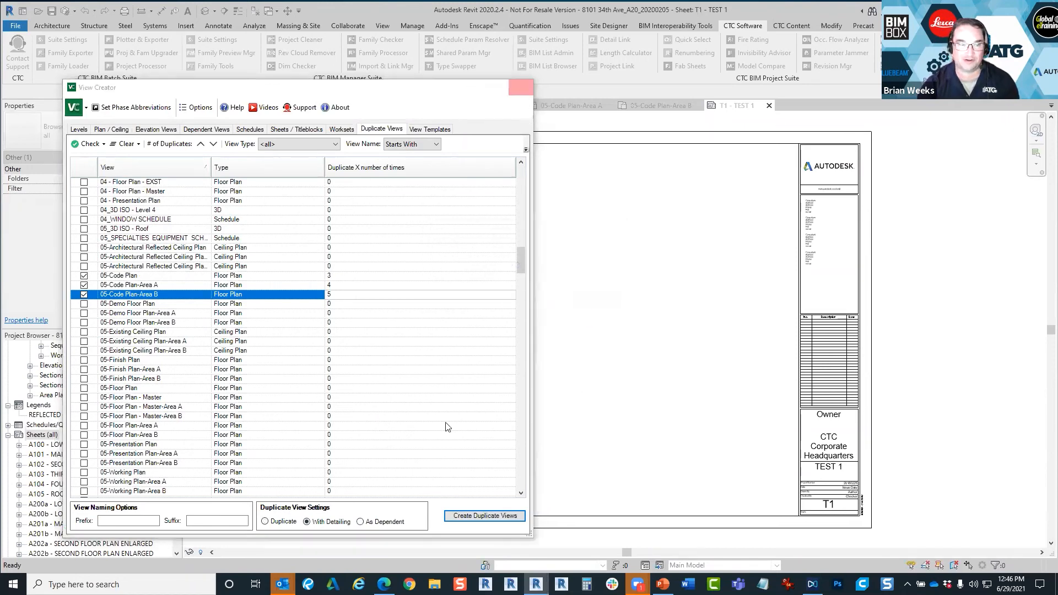
- Close View Creator and review the duplicated 05-Code Plan, Area A and Area B views among the project's code plans
key("Escape")
left_click_drag(176, 479, 172, 396)
left_click(129, 406)
left_click(127, 416)
left_click(122, 427)
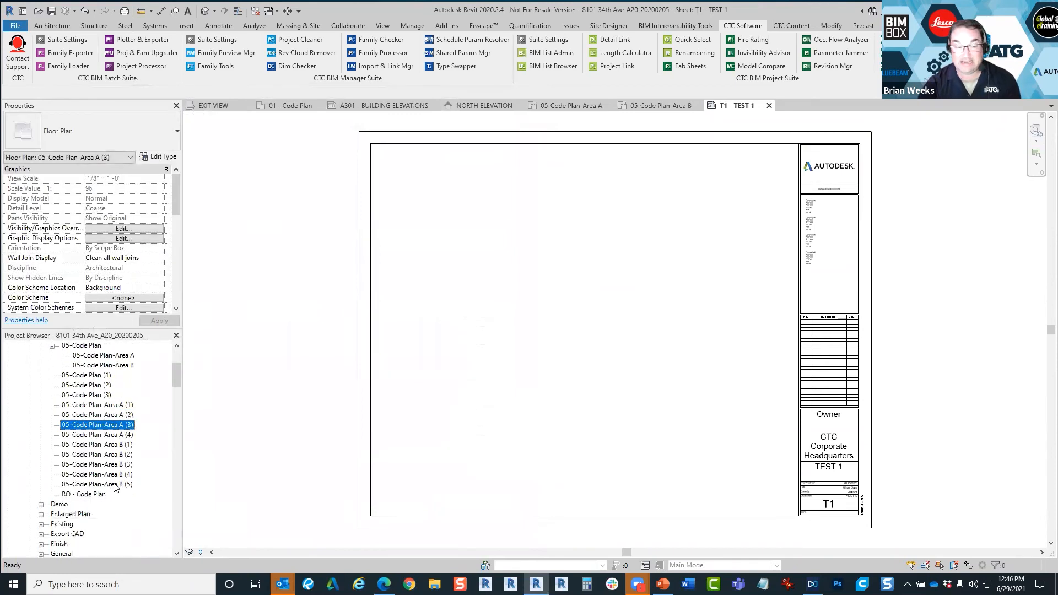
- Check individual numbered copies of 05-Code Plan, Area A and Area B against their source views in the project's view list
left_click(115, 485)
left_click(125, 407)
left_click(124, 426)
left_click(121, 455)
left_click(122, 474)
left_click(126, 408)
left_click(126, 445)
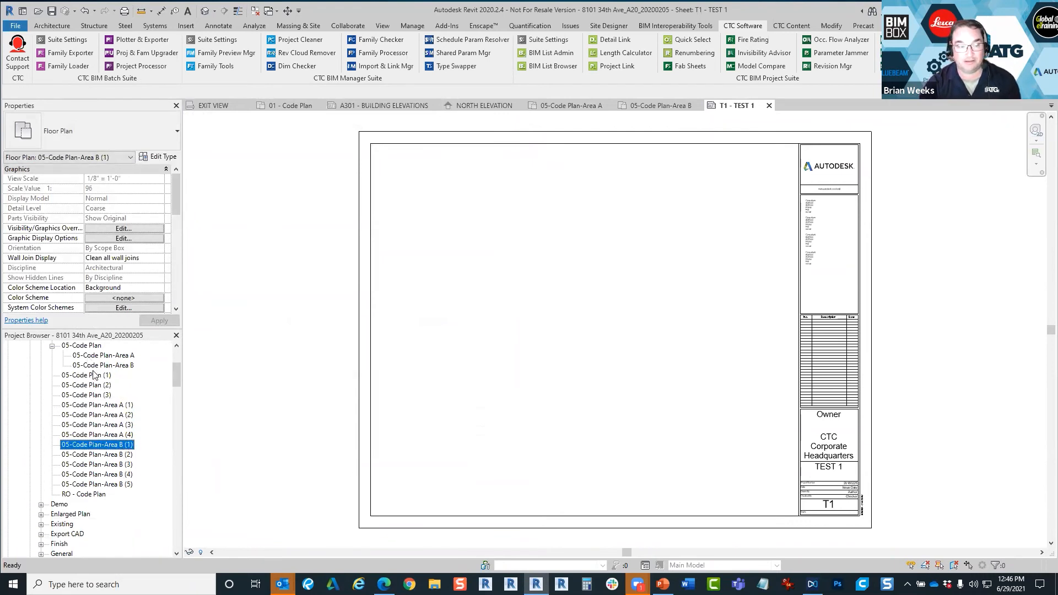
left_click(94, 375)
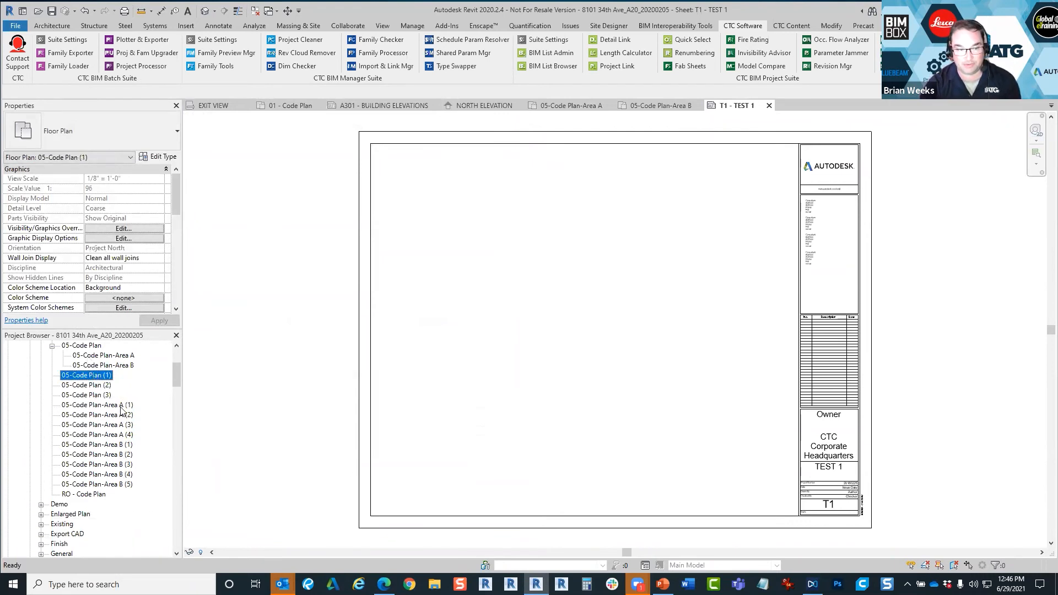
- Open View Creator maximized, examine the lists for assigning view templates with 3D Views collapsed, and close it
left_click(625, 389)
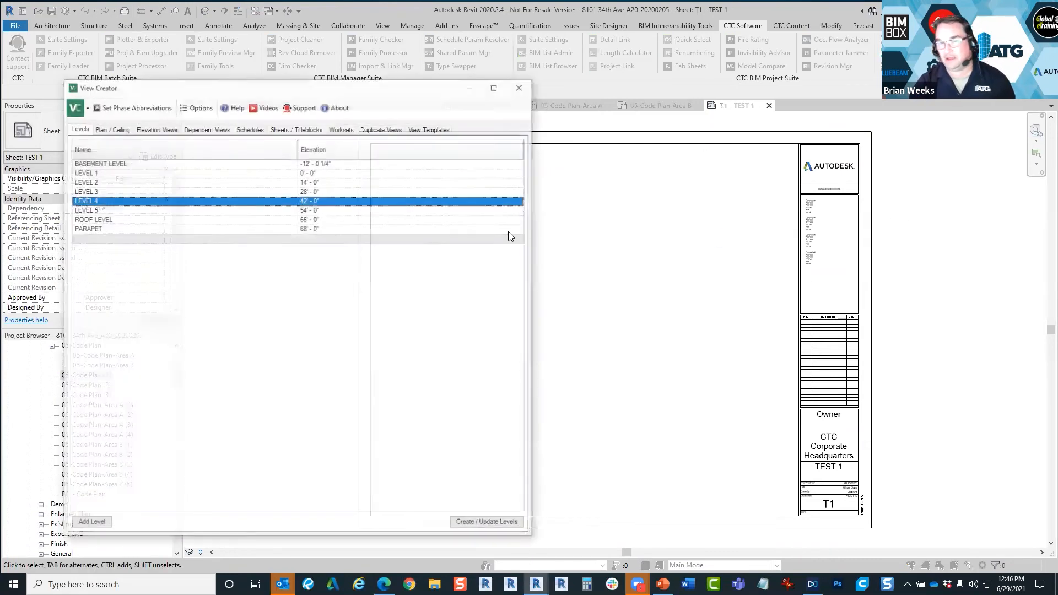
left_click(494, 87)
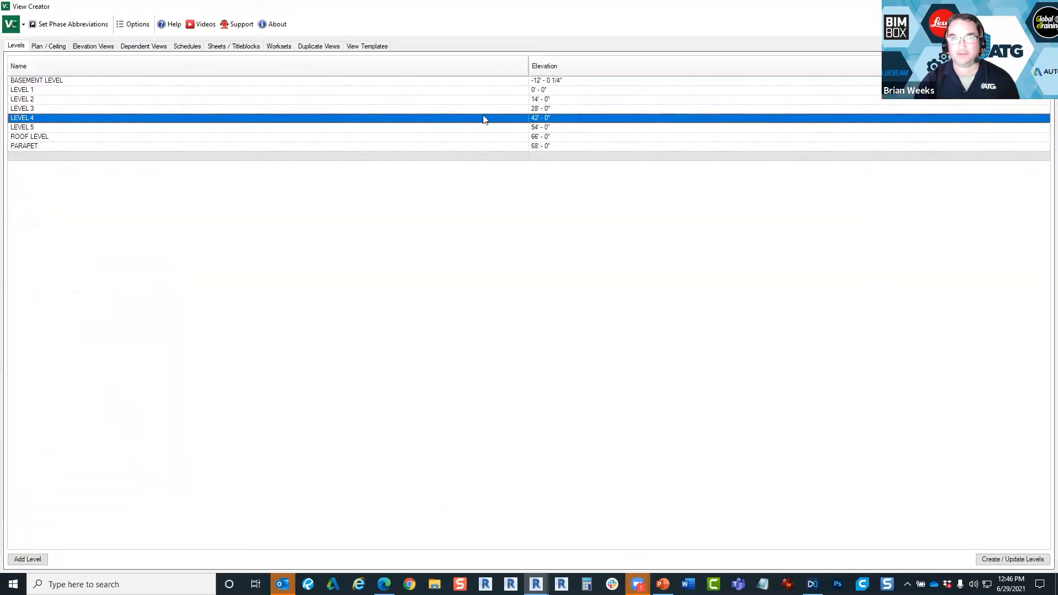
left_click(383, 46)
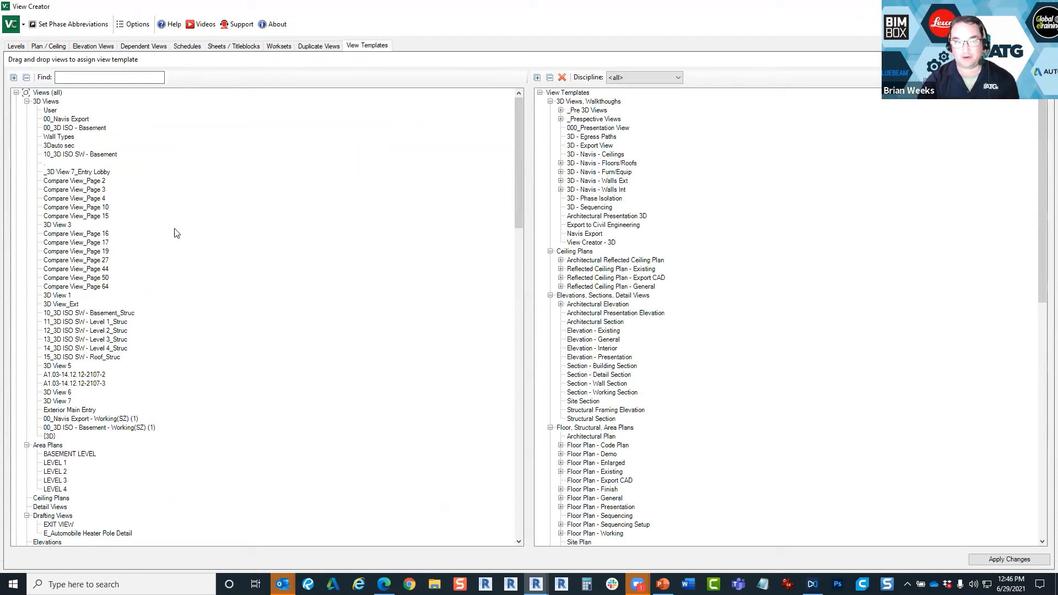
left_click(26, 102)
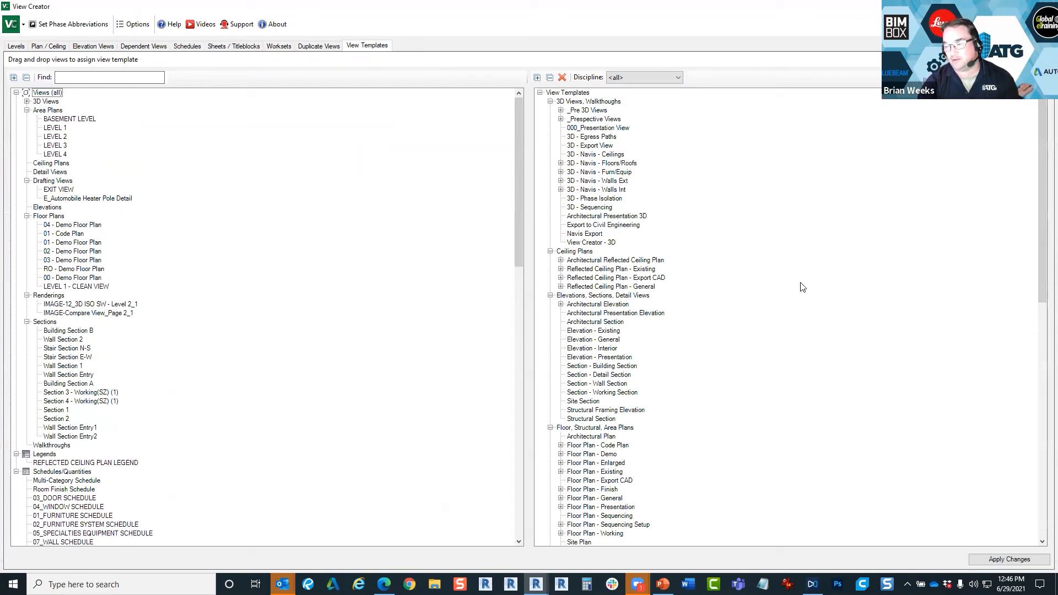
left_click(1046, 7)
- Inspect the view template assigned to 00 - Code Plan, preview the Floor Plan - Existing template and cancel without changing it
mouse_move(179, 373)
left_mouse_down()
mouse_move(175, 348)
mouse_move(172, 369)
left_mouse_up()
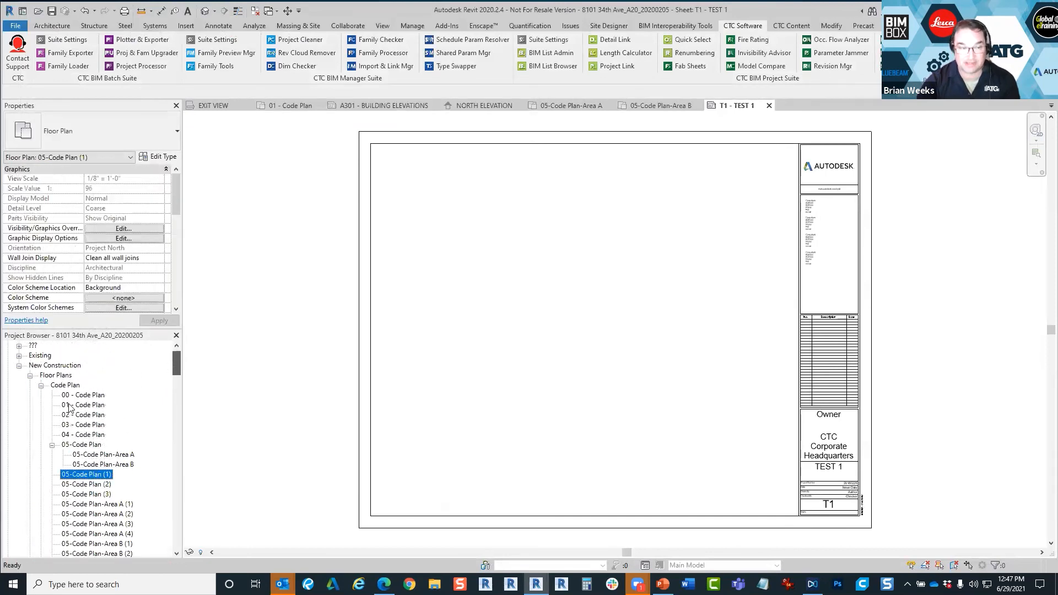
left_click(78, 395)
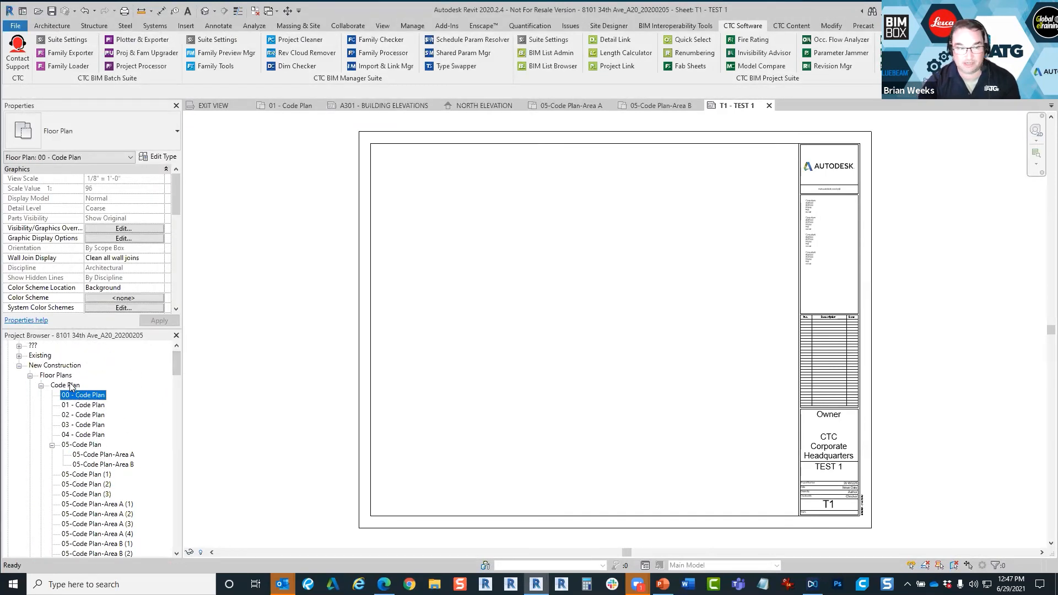
left_click_drag(175, 193, 174, 254)
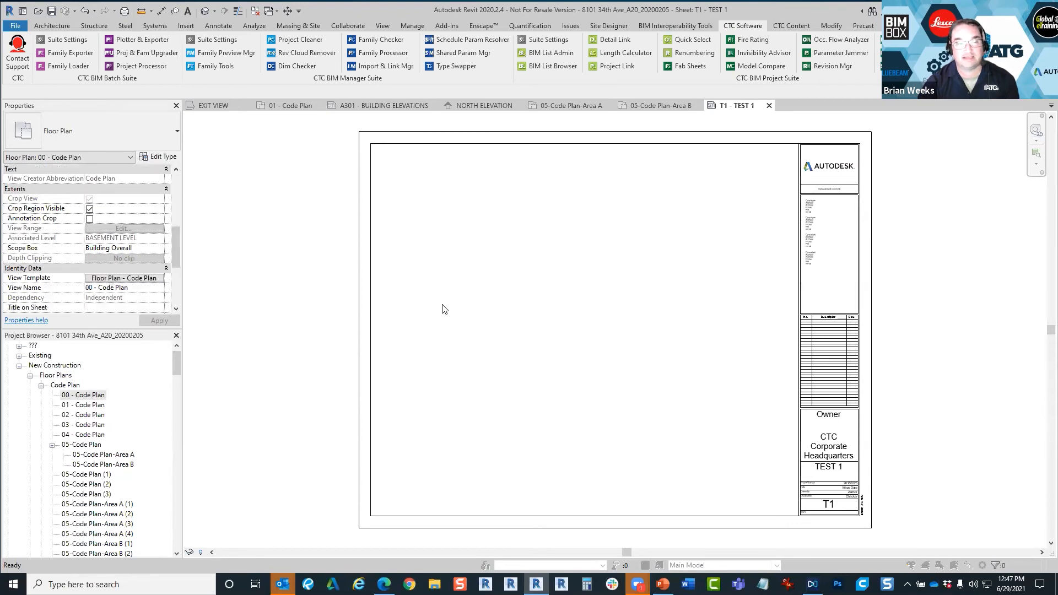
left_click(124, 278)
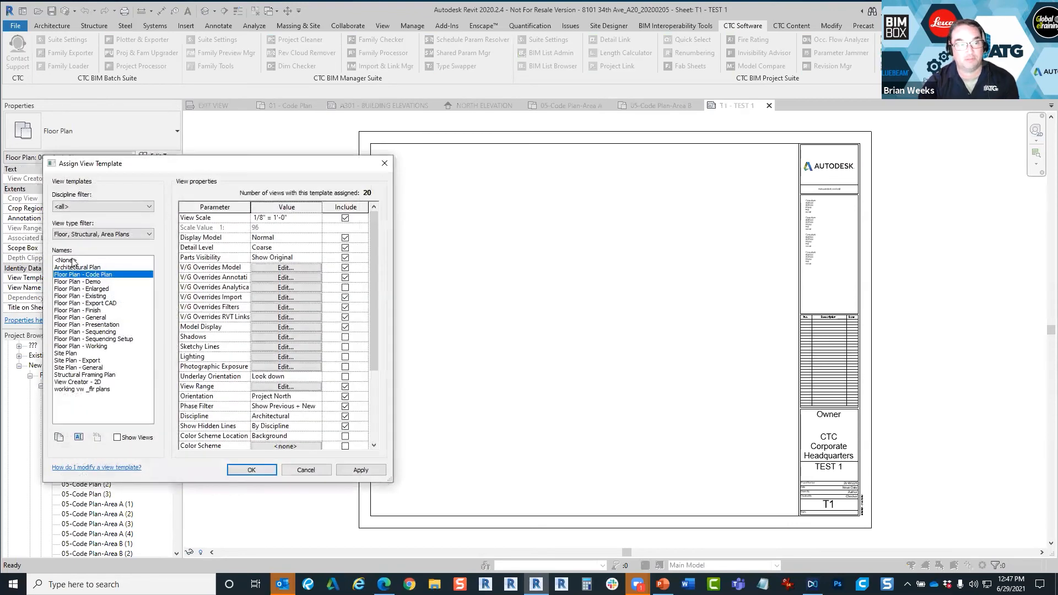
left_click(74, 261)
left_click(100, 296)
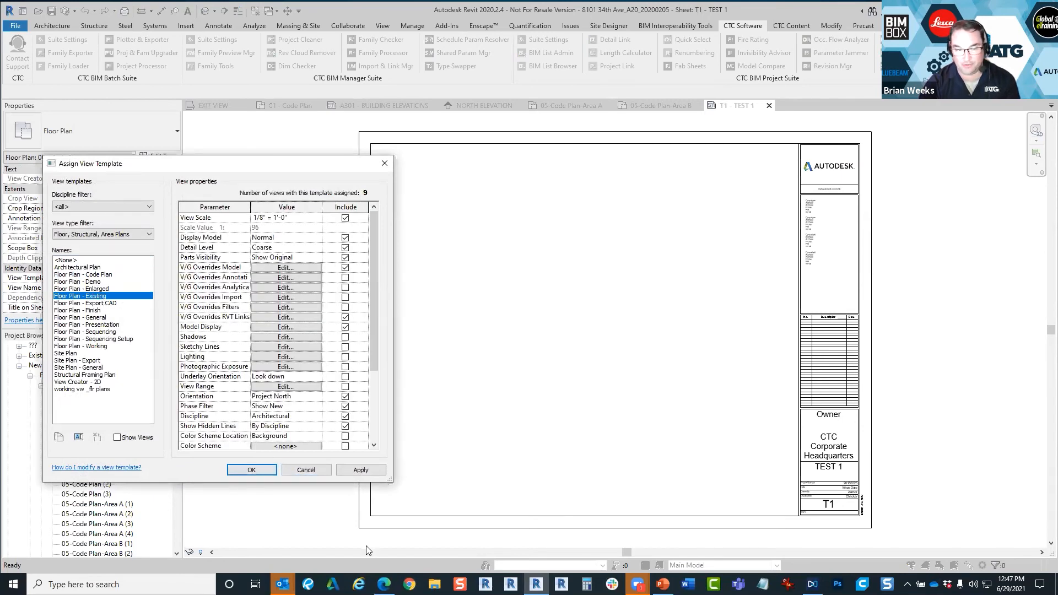
left_click(309, 472)
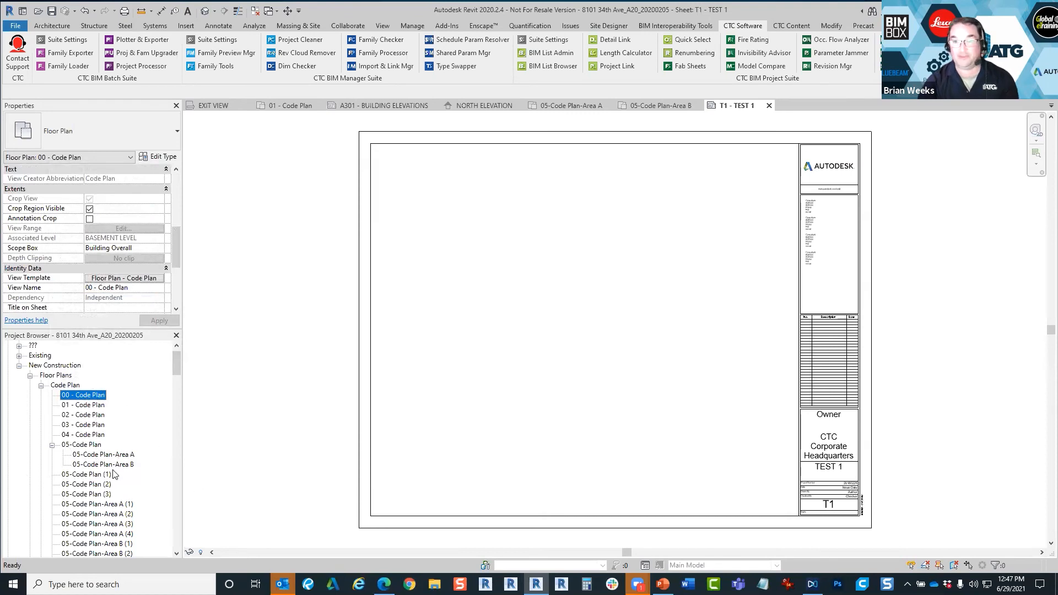
- Select all duplicates from 05-Code Plan-Area A (1) through Area B (5), view their shared template assignment and cancel
scroll(146, 394, "down", 2)
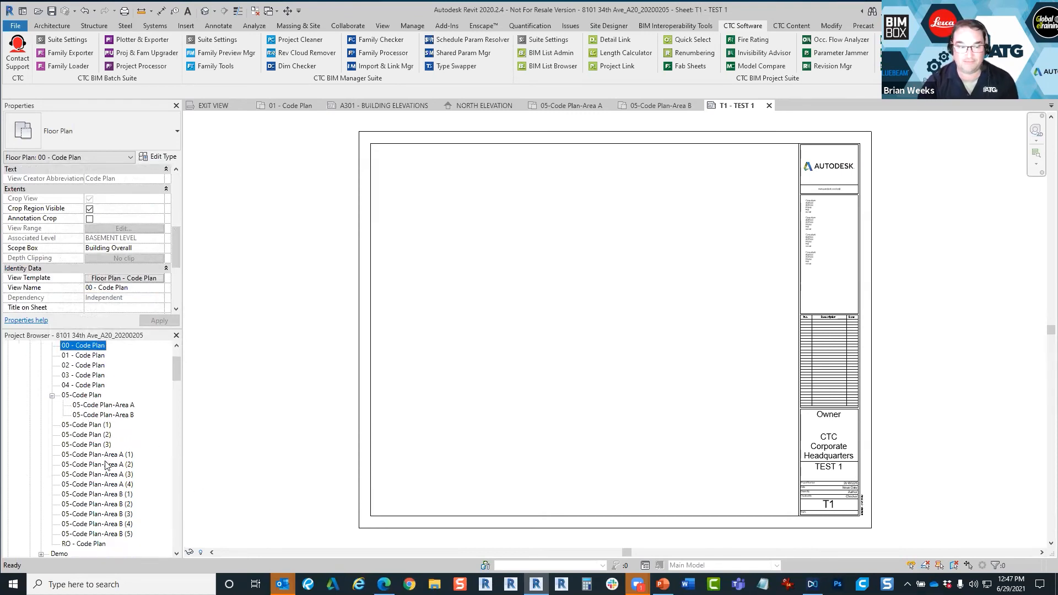
left_click(105, 454)
left_click(119, 534, "shift")
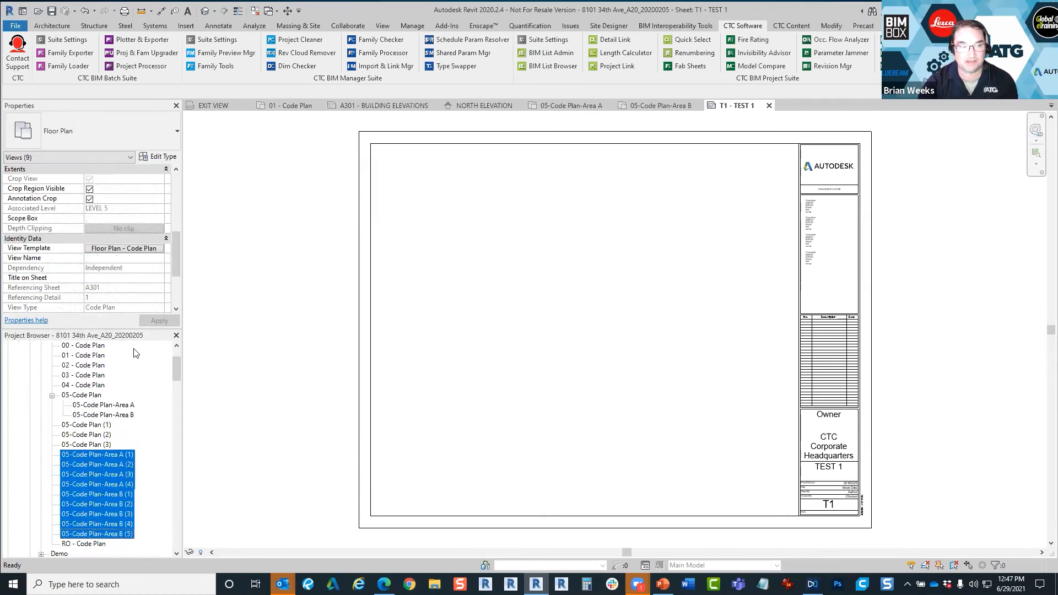
left_click(146, 249)
left_click(323, 472)
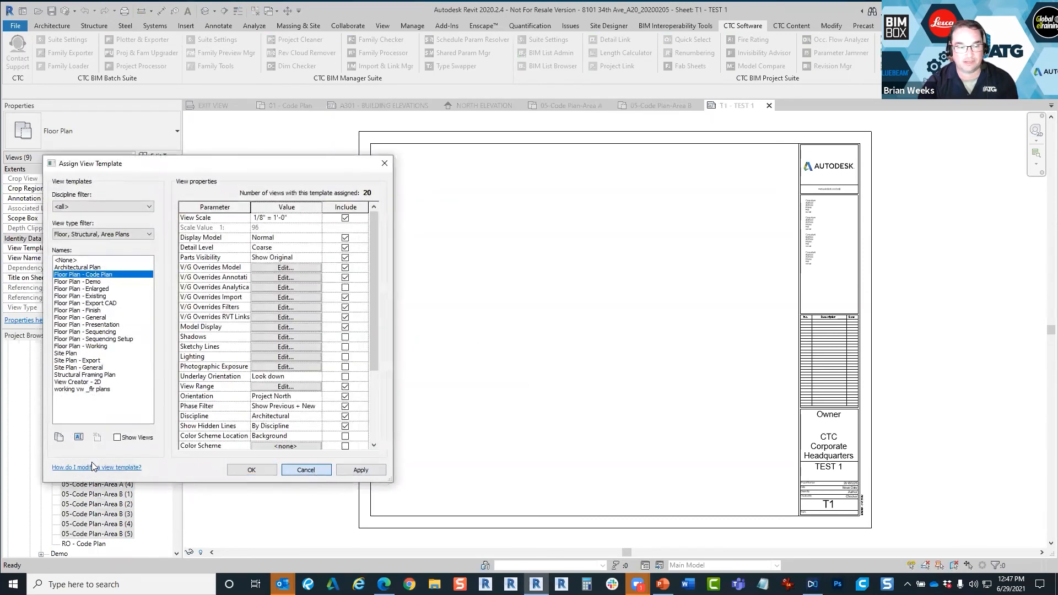
- Assign the Floor Plan - Code Plan view template to 05-Code Plan-Area A (1) and (3) and Area B (1), (3) and (5)
left_click(120, 456)
left_click(121, 474, "ctrl")
left_click(121, 495, "ctrl")
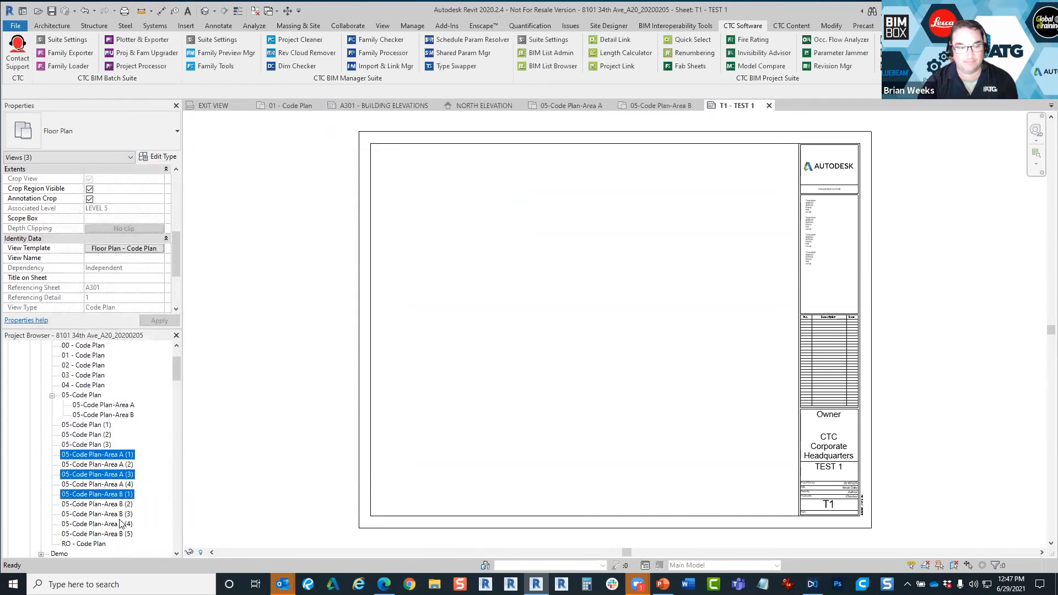
left_click(122, 514, "ctrl")
left_click(122, 535, "ctrl")
left_click(148, 251)
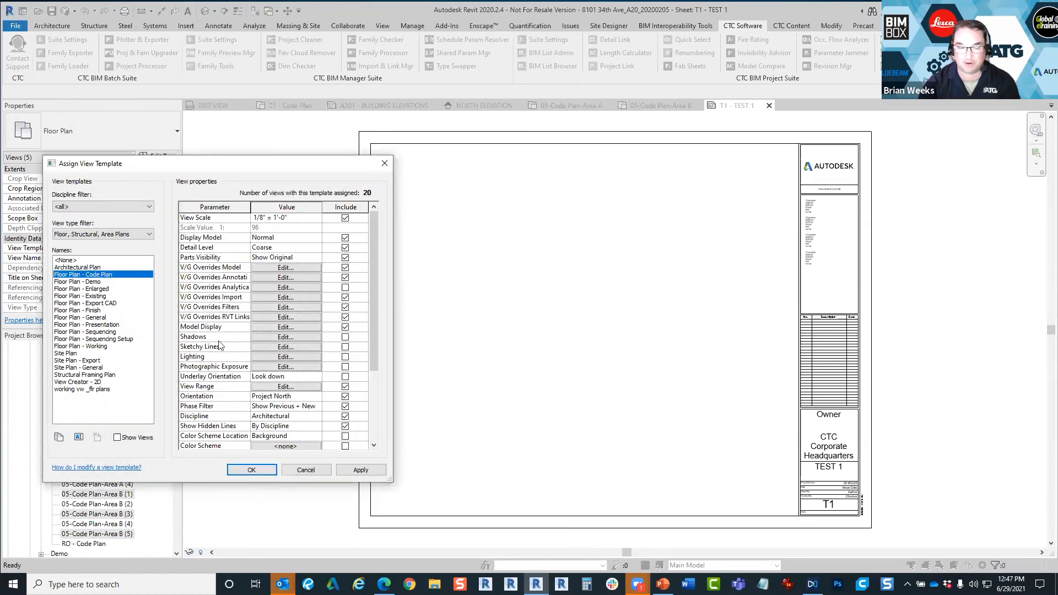
left_click(252, 469)
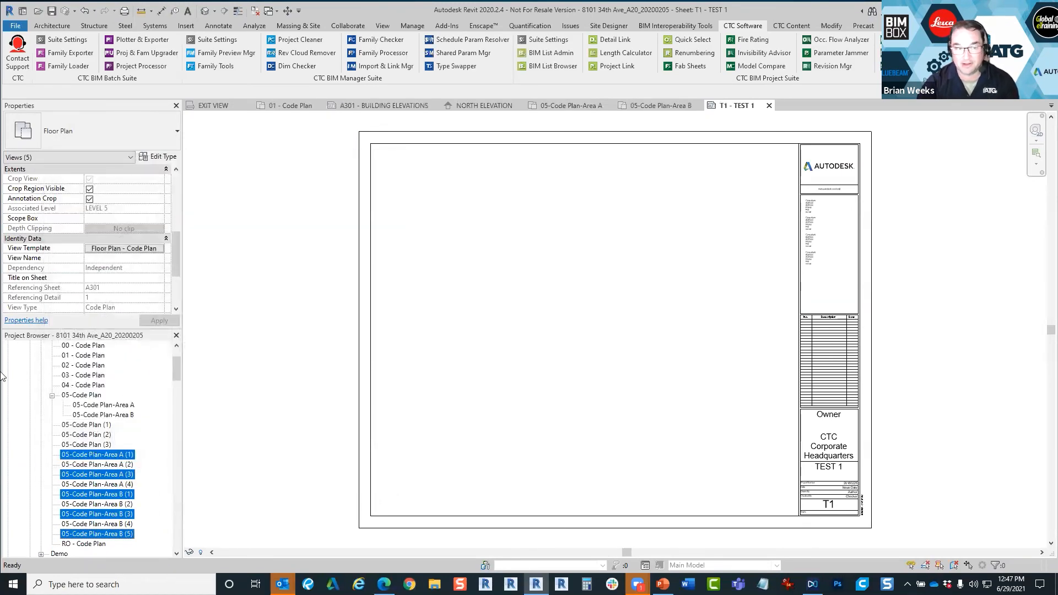
- Reopen View Creator maximized, show its view template assignment lists and collapse the 3D Views group
left_click(999, 149)
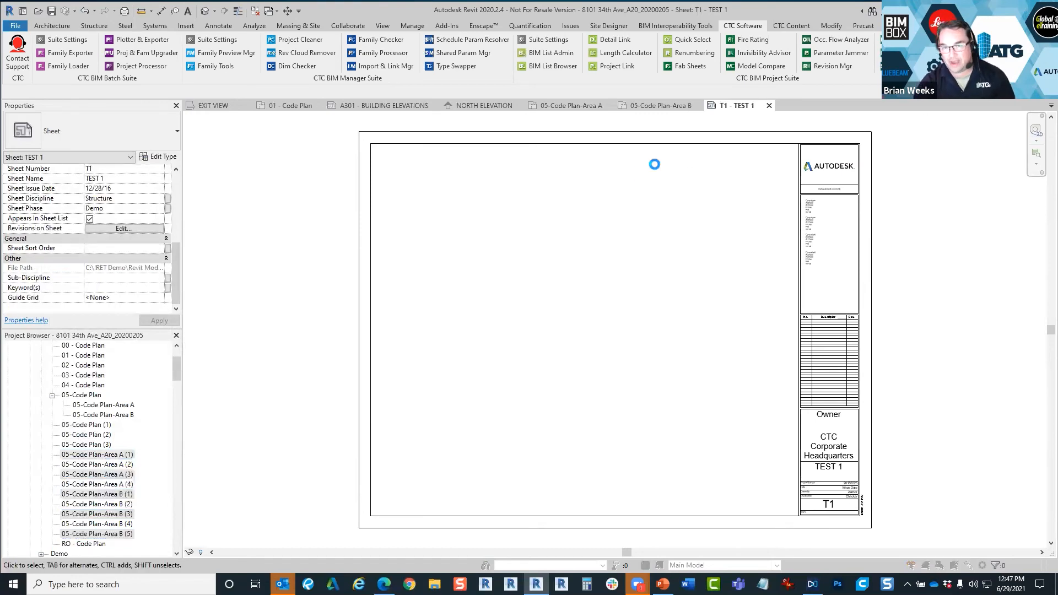
left_click(494, 88)
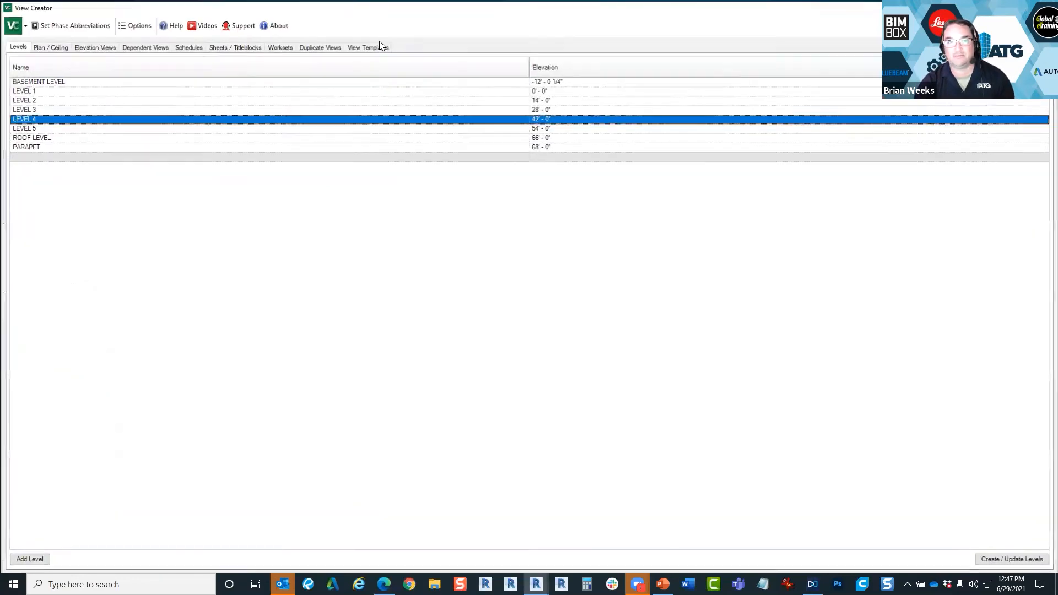
left_click(367, 45)
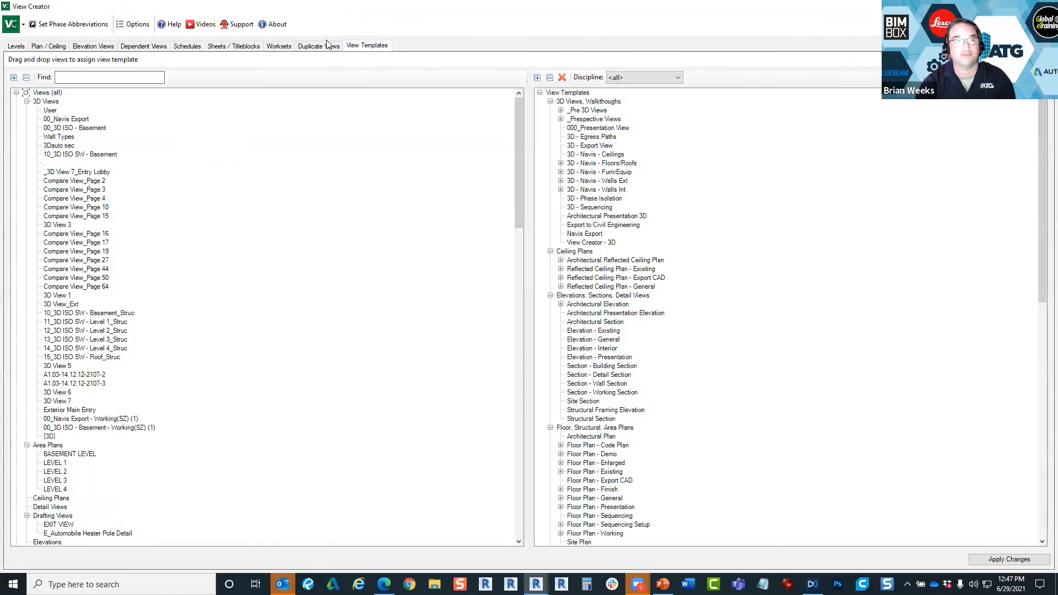
left_click(26, 102)
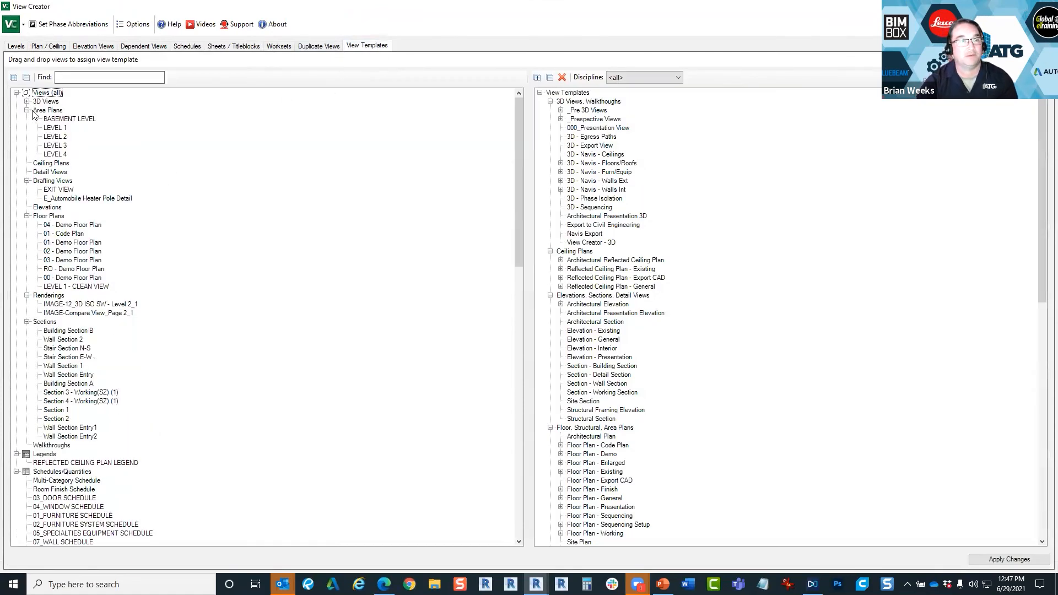
left_click(77, 226)
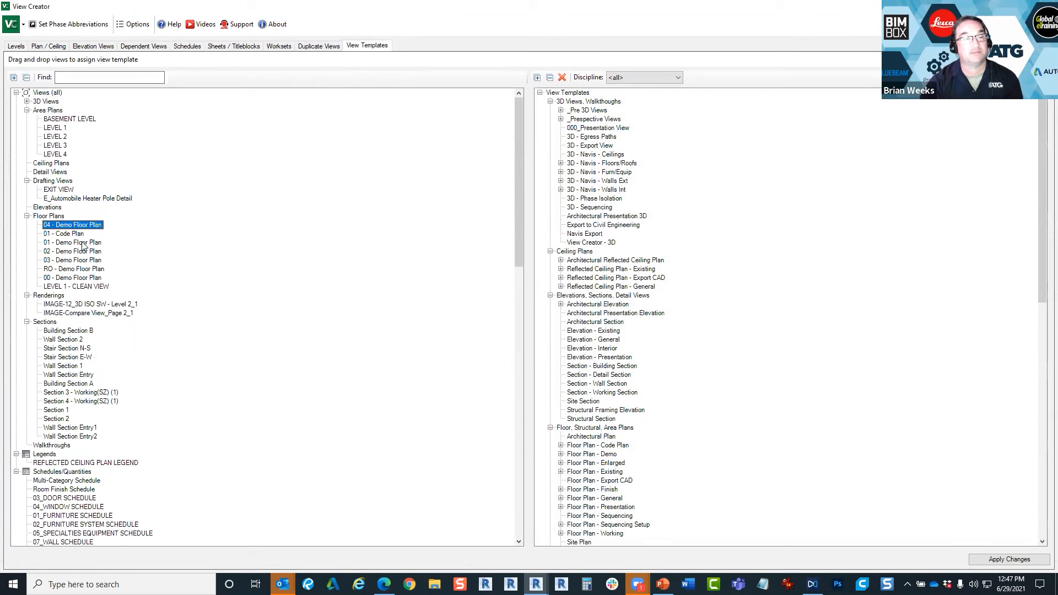
left_click(82, 243, "ctrl")
left_click(82, 251, "ctrl")
left_click(81, 261, "ctrl")
left_click(81, 270, "ctrl")
left_click(81, 278, "ctrl")
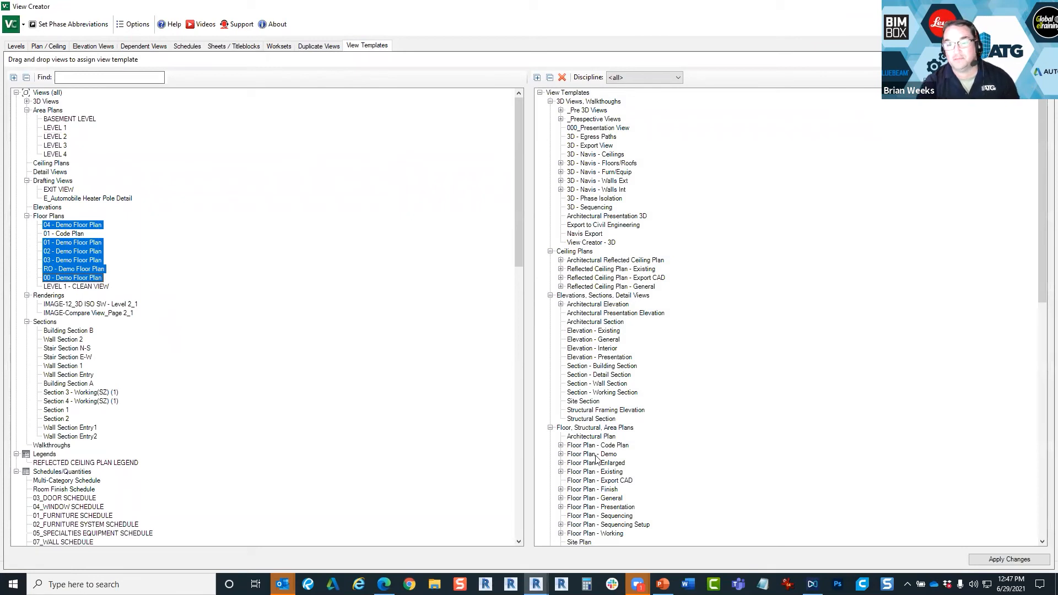
- Assign the Floor Plan - Demo template to the 00 to 04 and RO Demo Floor Plan views, and Floor Plan - Code Plan to 01 - Code Plan
left_click_drag(1042, 257, 1041, 325)
double_click(596, 306)
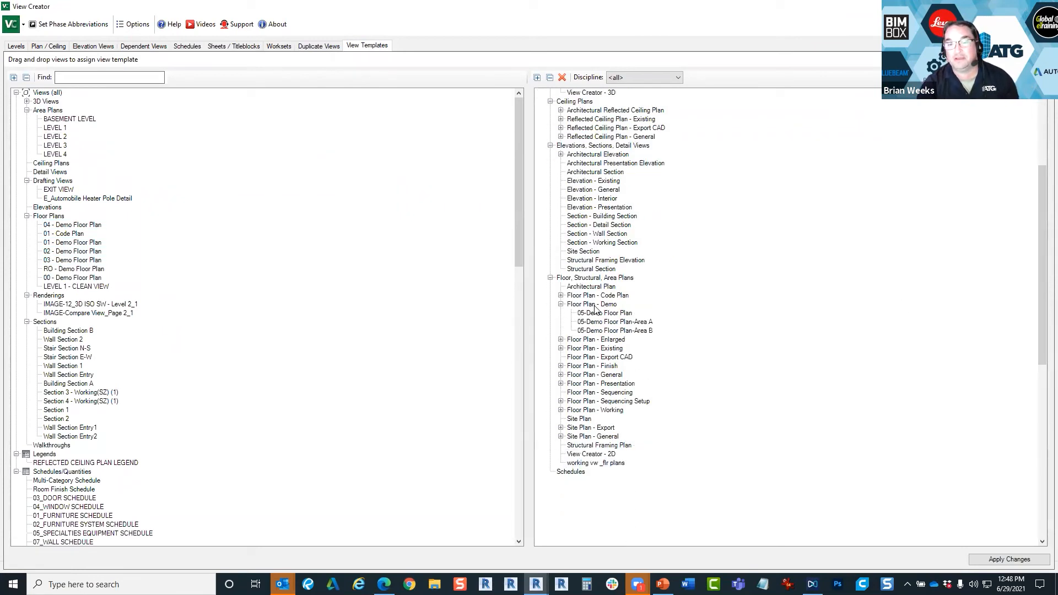
left_click(83, 224)
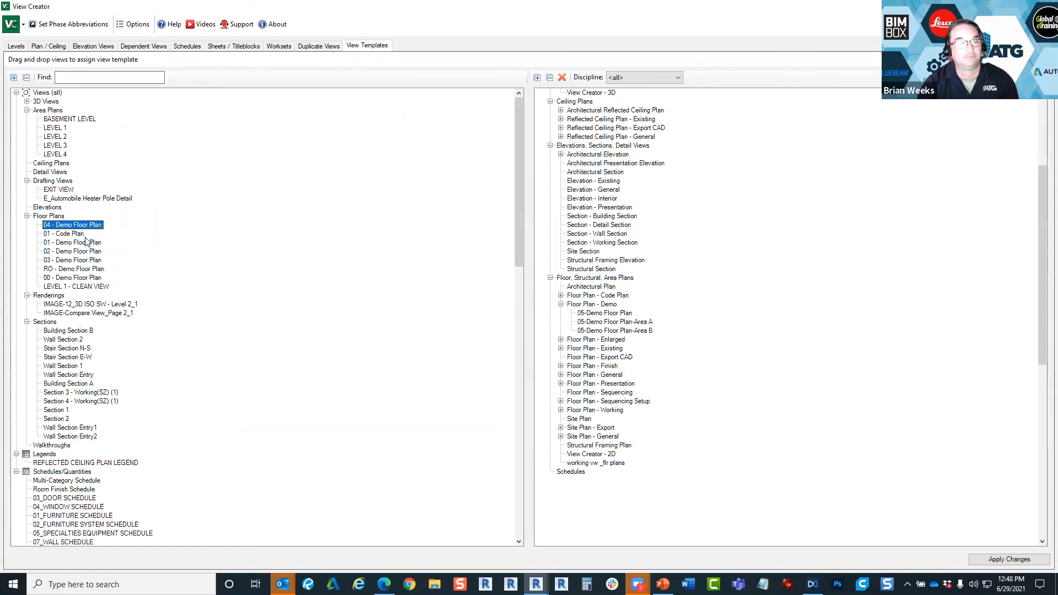
left_click(89, 244, "ctrl")
left_click(87, 253, "ctrl")
left_click(87, 261, "ctrl")
left_click(86, 270, "ctrl")
left_click(86, 278, "ctrl")
left_click_drag(71, 279, 587, 310)
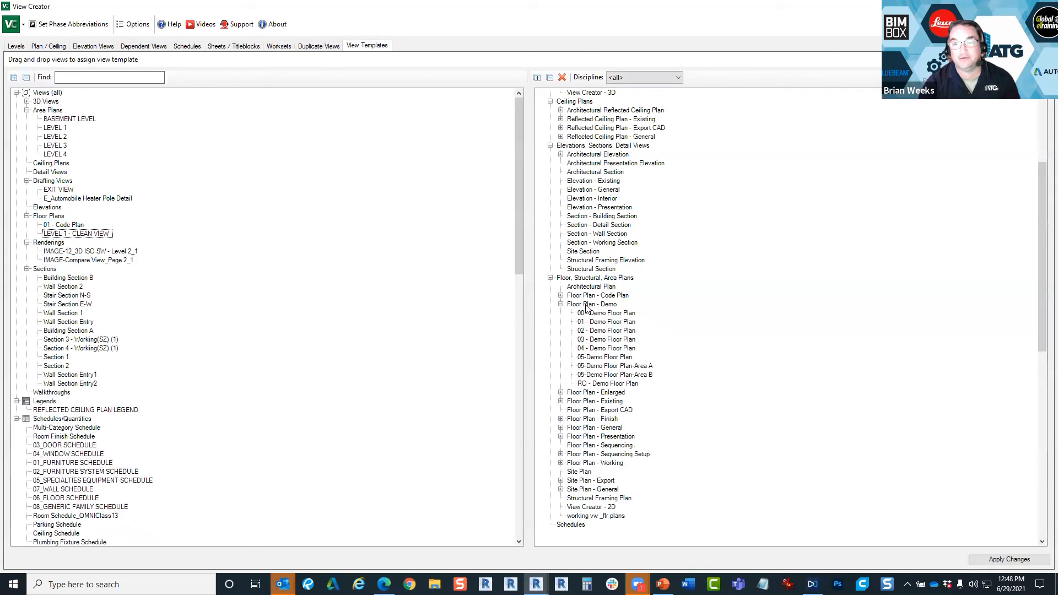
left_click(68, 225)
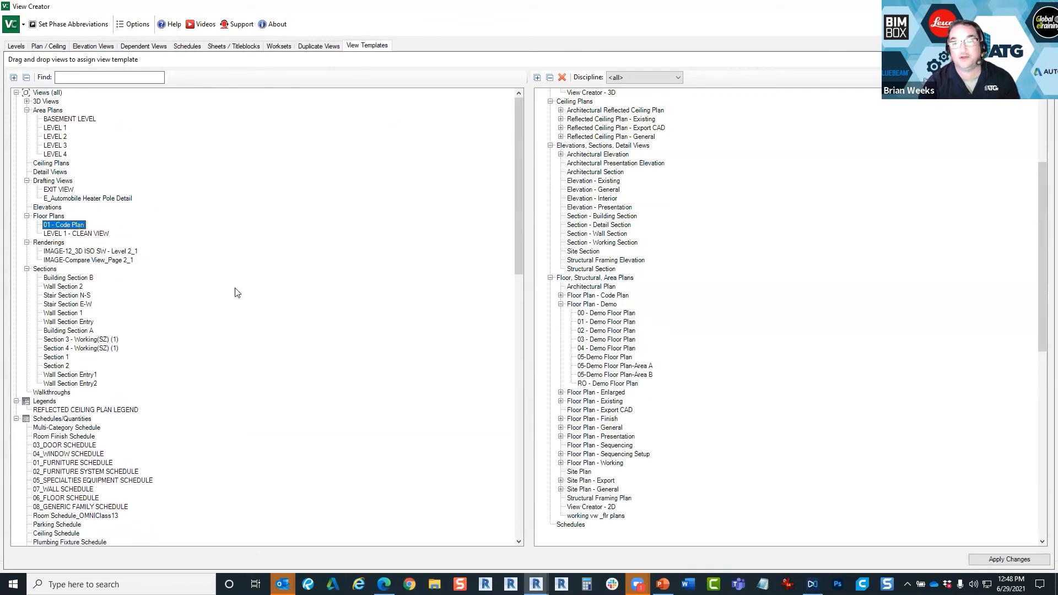
left_click_drag(83, 231, 590, 301)
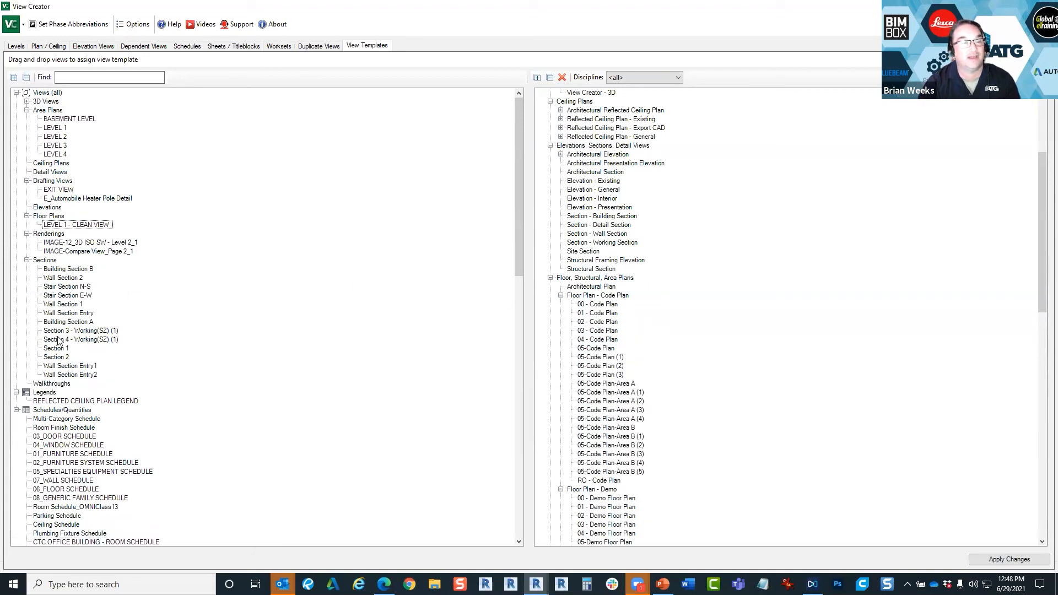
- Assign the Section - Wall Section template to Section 1, Section 2, Wall Section Entry1 and Wall Section Entry2
left_click_drag(1040, 247, 1020, 193)
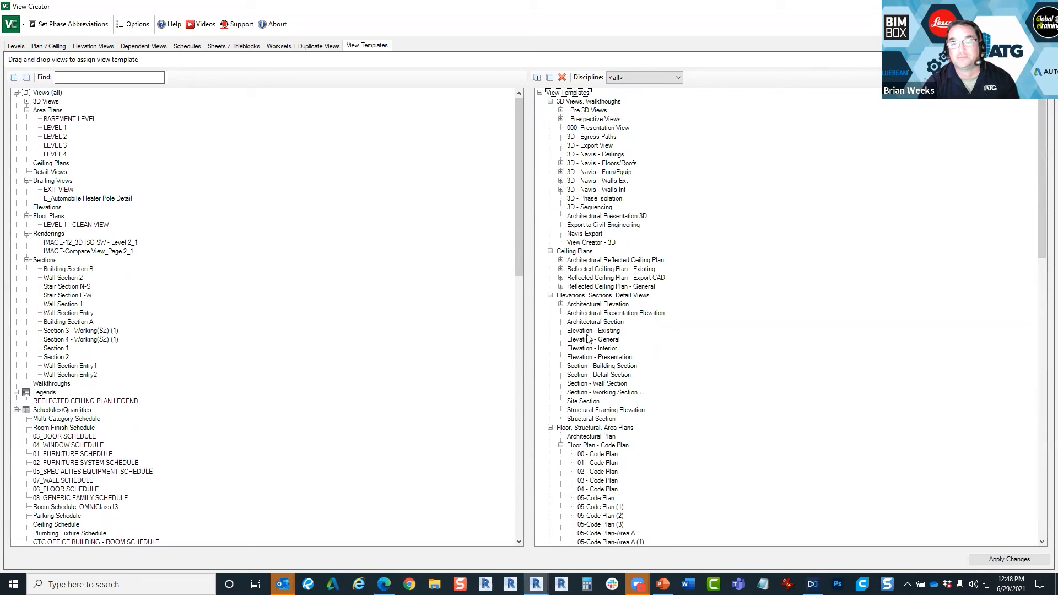
left_click(56, 349)
mouse_move(62, 368)
left_mouse_down()
mouse_move(67, 377)
mouse_move(62, 350)
left_mouse_up()
left_click(61, 350, "ctrl")
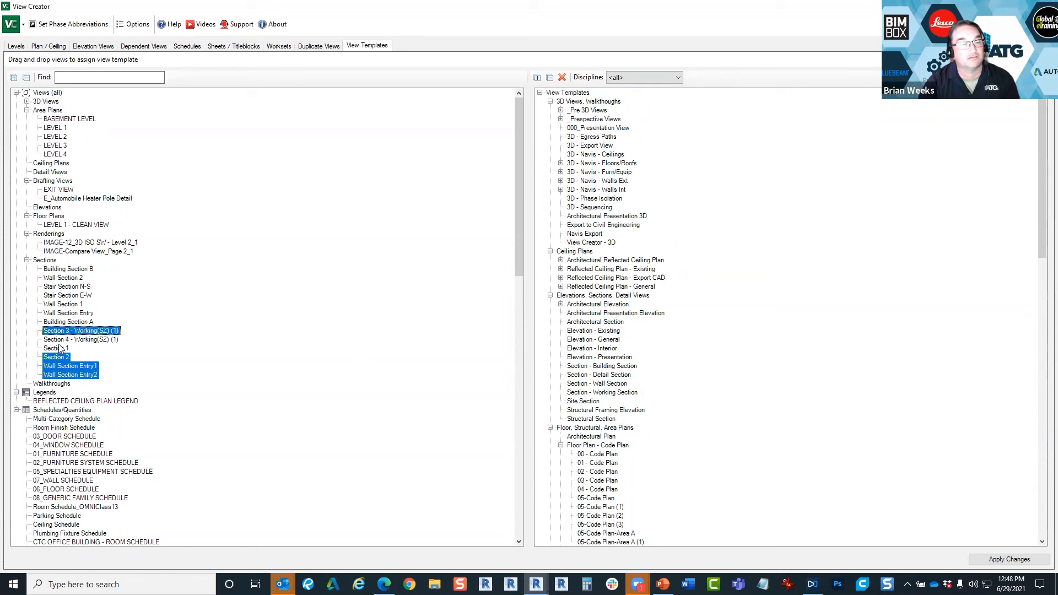
left_click(62, 350, "ctrl")
left_click_drag(59, 359, 629, 392)
- Apply the view template changes, enlarge the events report to read all its entries, and dismiss it
left_click(994, 558)
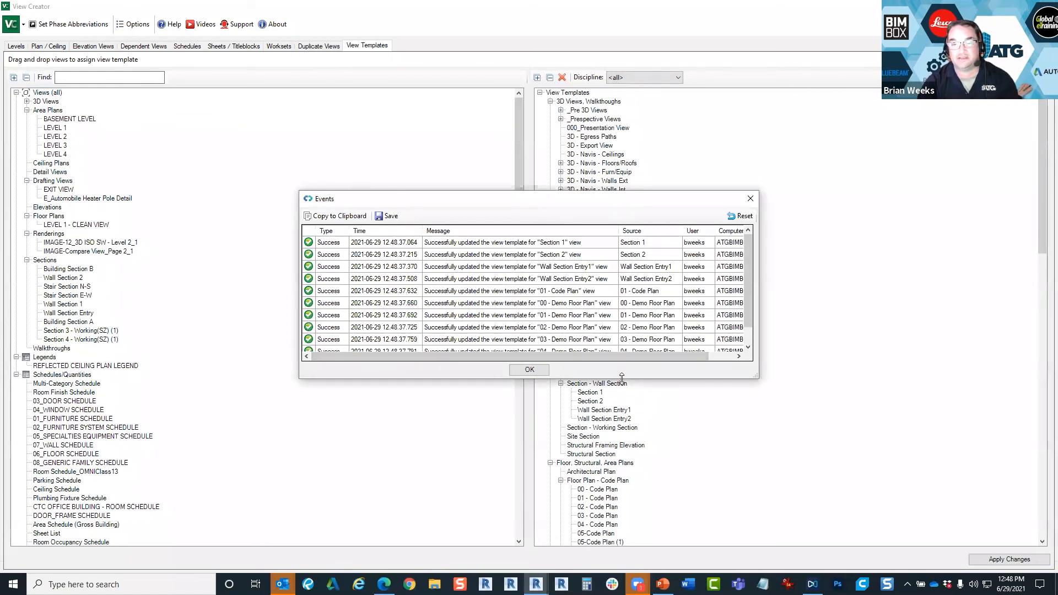
left_click_drag(622, 378, 620, 533)
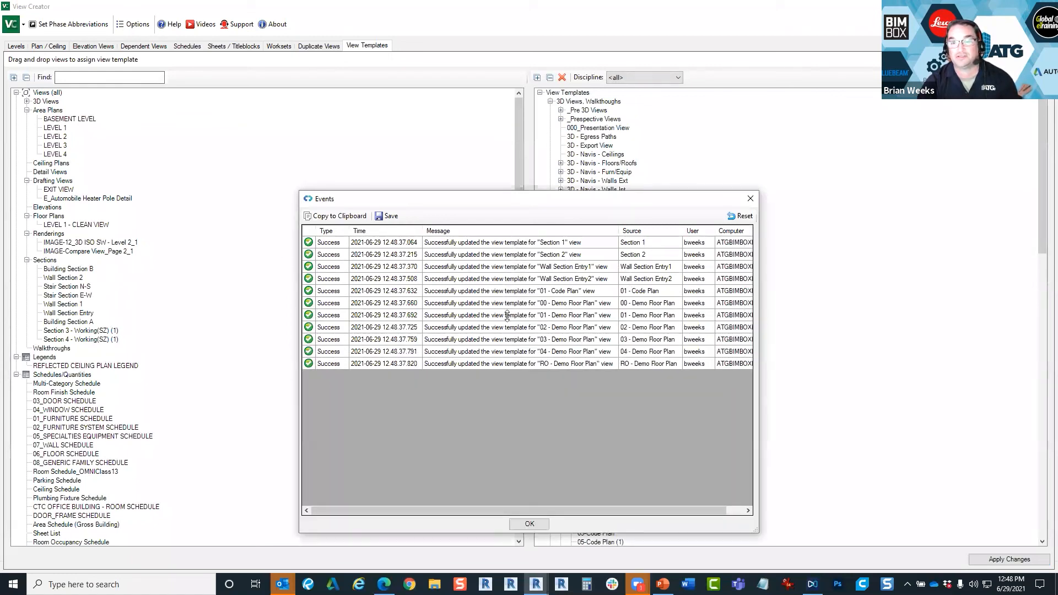
left_click(751, 198)
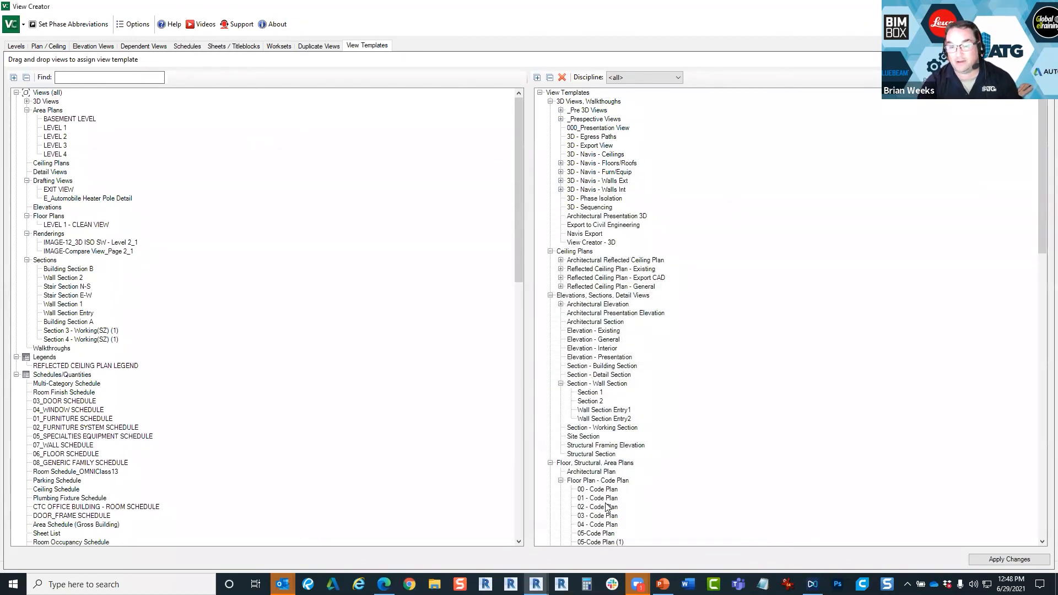
- Review the views listed under the Floor Plan - Code Plan and Section - Wall Section templates, and close View Creator
left_click(606, 490)
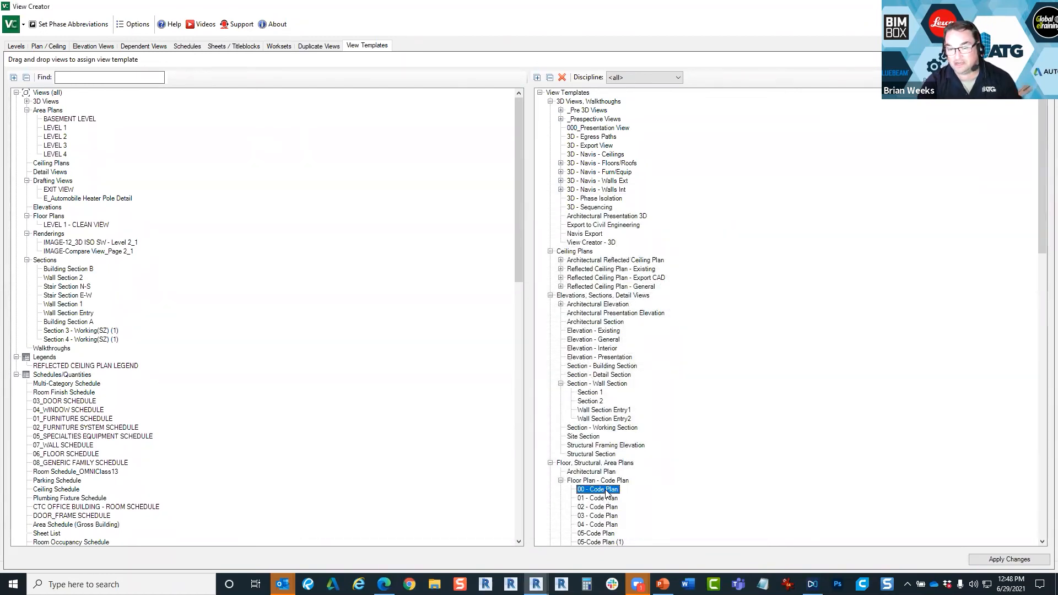
scroll(622, 472, "down", 4)
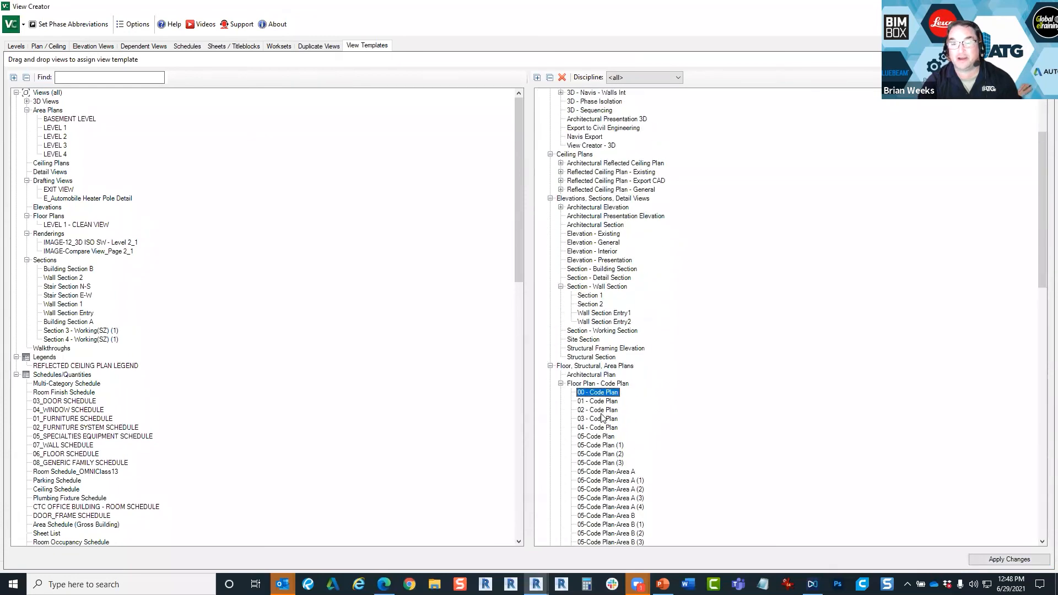
scroll(605, 302, "up", 1)
left_click(590, 307)
left_click(1046, 7)
- Collapse the 3D Views in the project browser and expand the building sections and the General group of the wall sections
left_click_drag(177, 369, 178, 406)
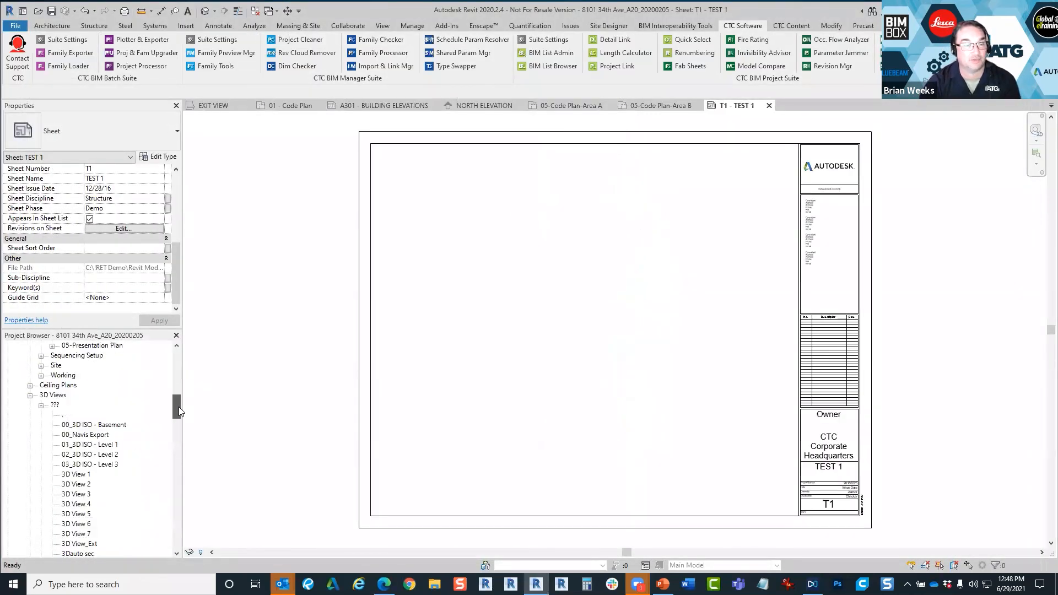
left_click(31, 396)
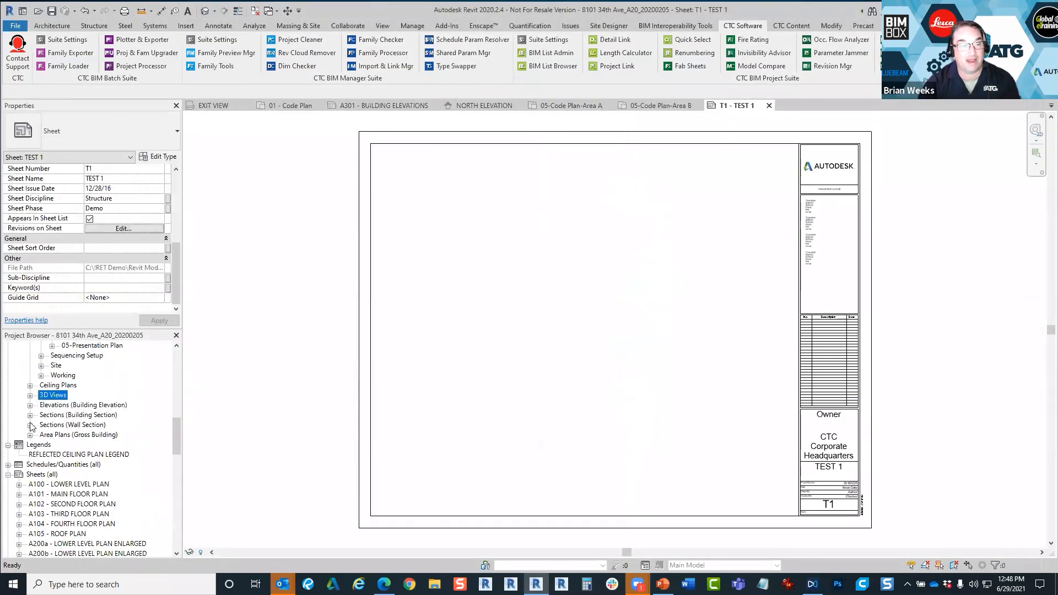
left_click(30, 416)
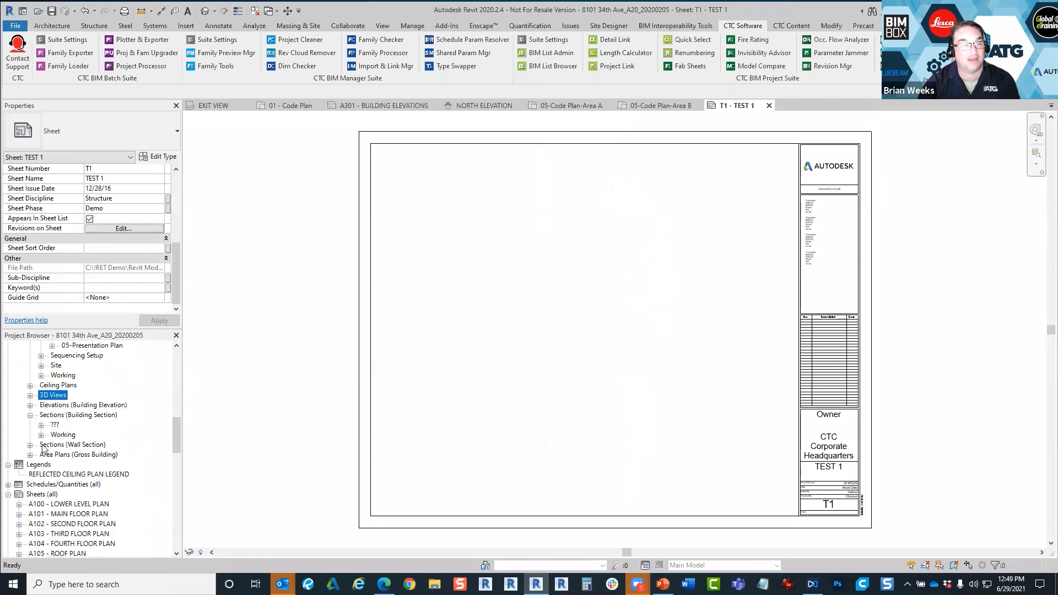
left_click(31, 445)
left_click(41, 465)
scroll(47, 466, "down", 3)
- Open the Section 1 wall section view and check its assigned view template, leaving the template settings as they are
left_click(73, 386)
double_click(74, 385)
left_click(148, 268)
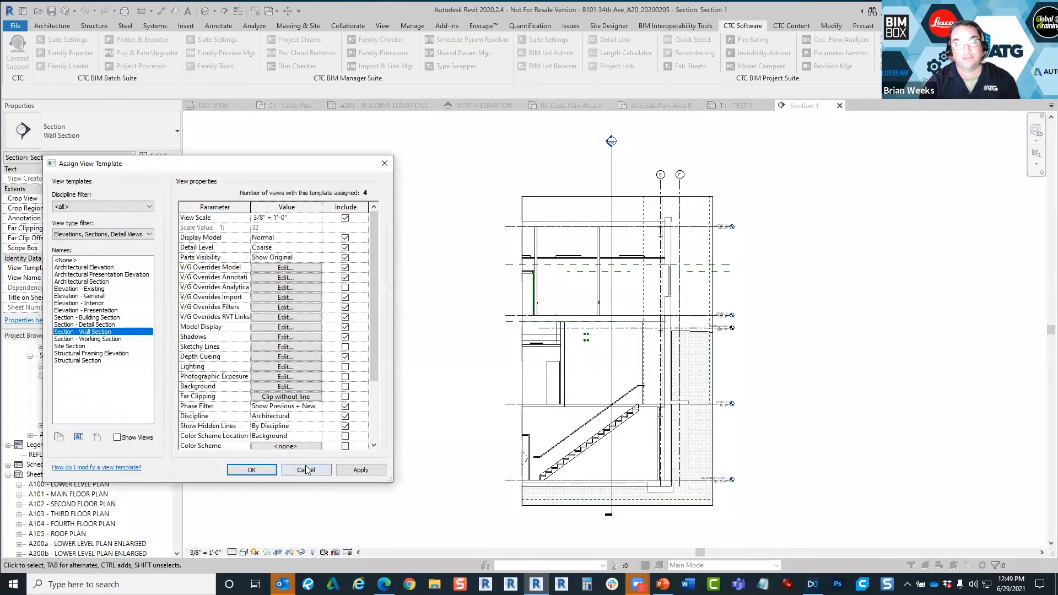
left_click(306, 470)
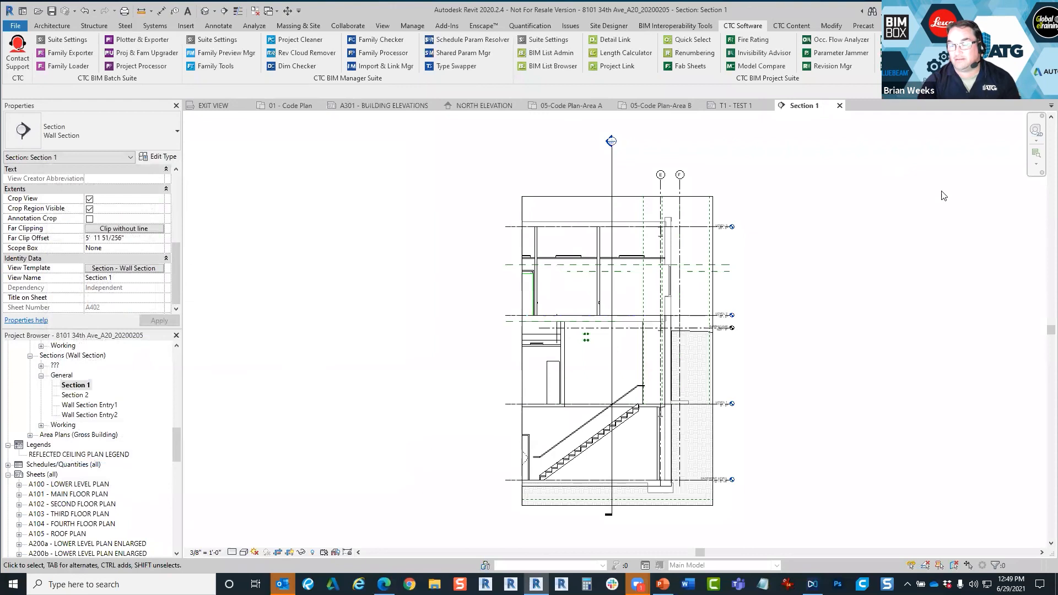
- Reopen View Creator to show its list of levels and elevations, and close it
left_click(965, 53)
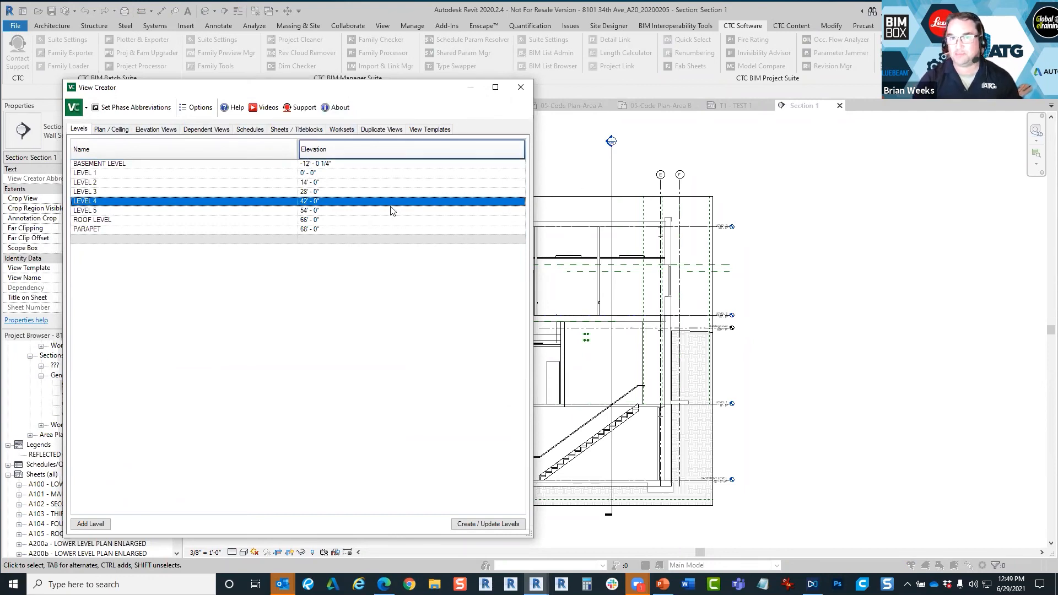
left_click(520, 87)
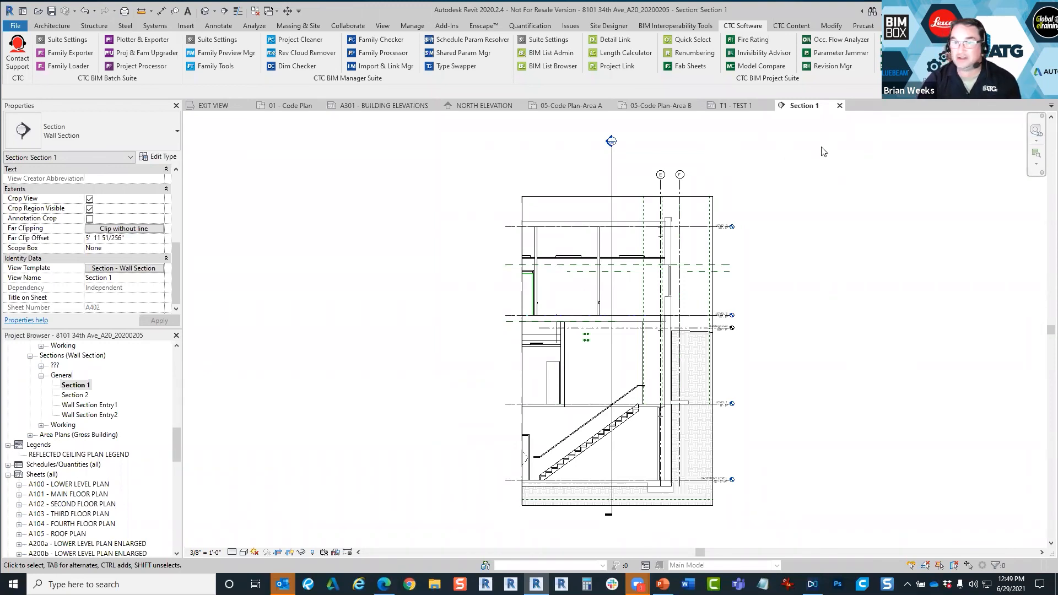
- Switch to the PowerPoint presentation and start the slide show from the Questions slide
left_click(662, 584)
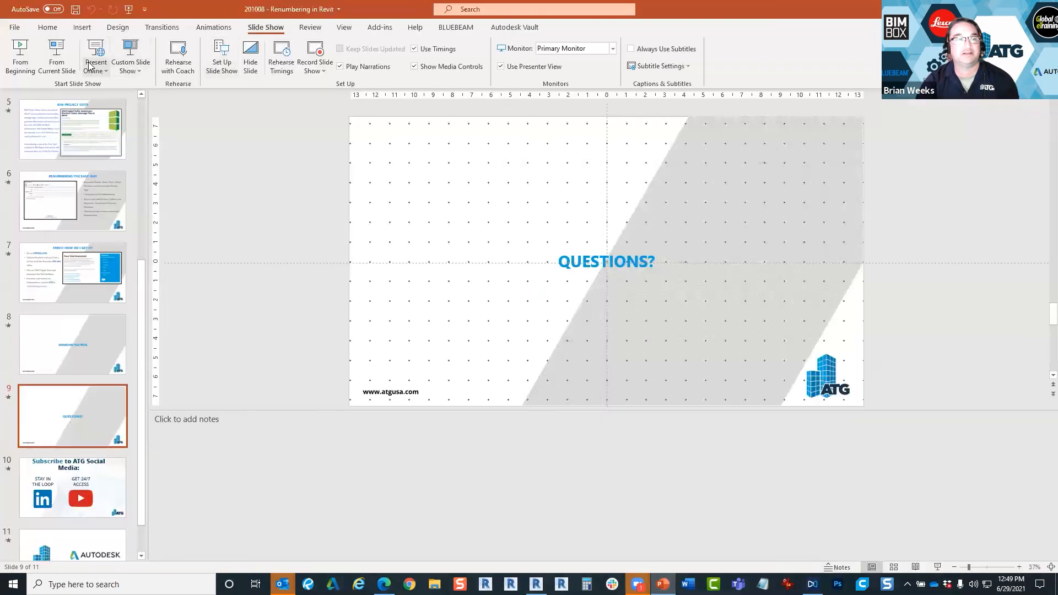
left_click(58, 66)
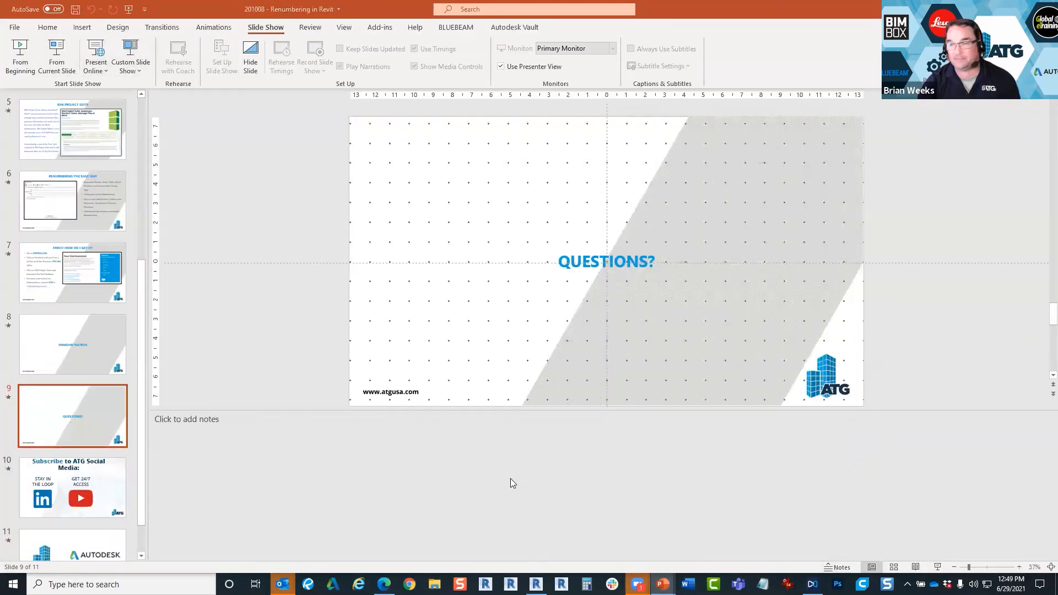